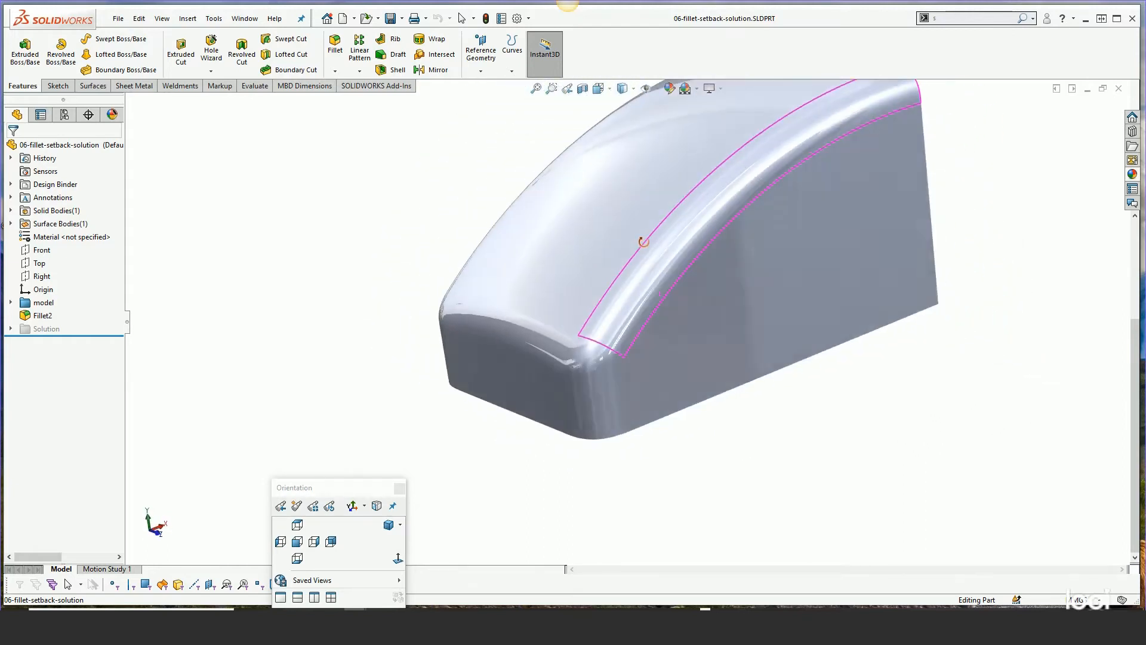
Examine the fillet blends around the model's front top corners from several angles
scroll(667, 291, up, 1)
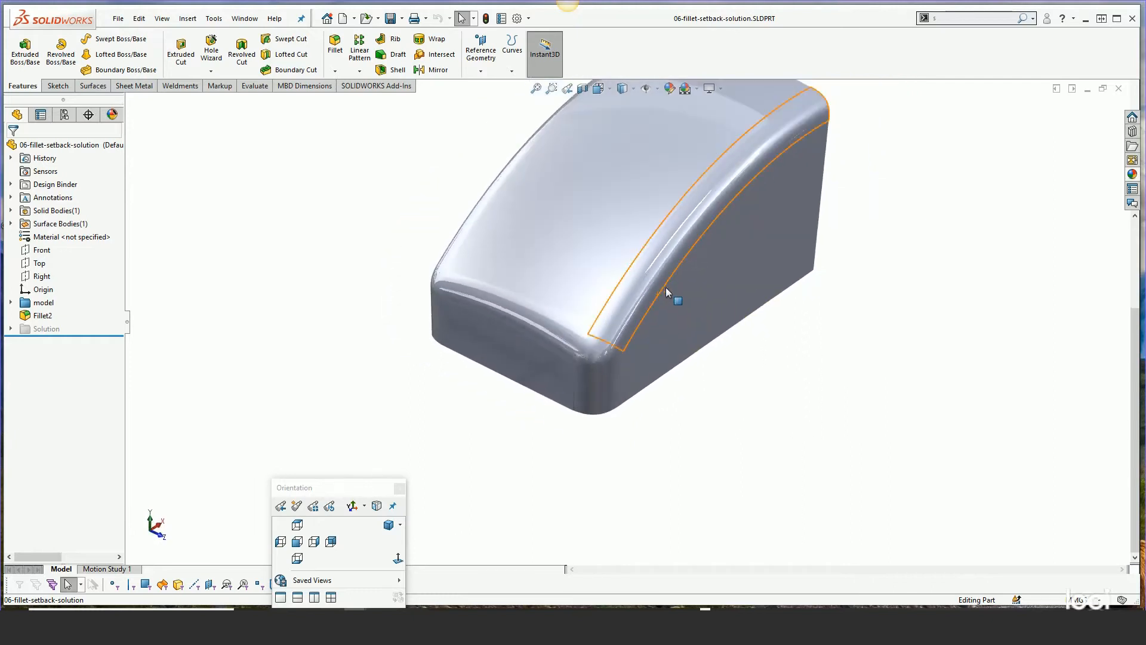
click(633, 89)
click(623, 106)
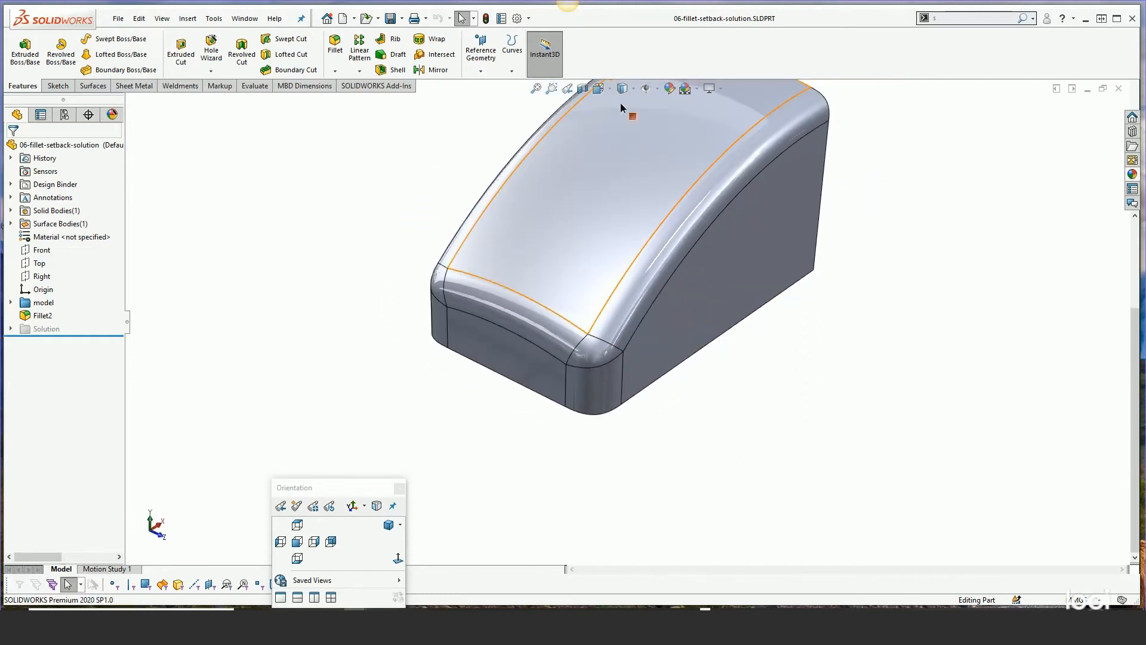
scroll(616, 317, down, 2)
middle_drag(615, 317, 606, 261)
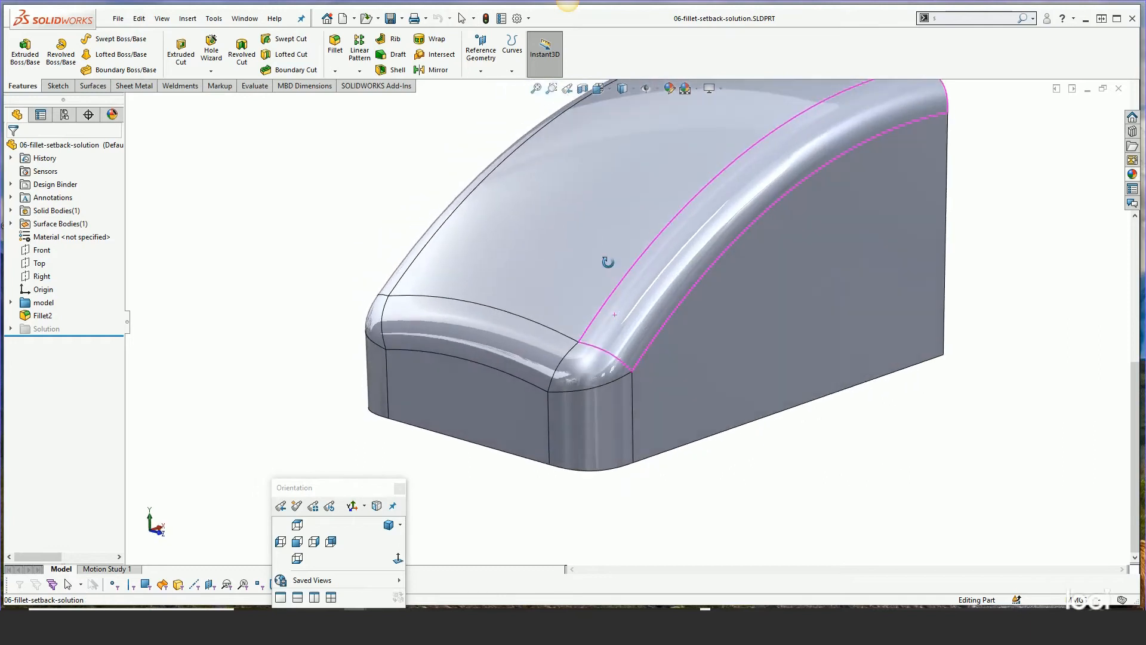
scroll(699, 322, down, 2)
scroll(694, 324, up, 2)
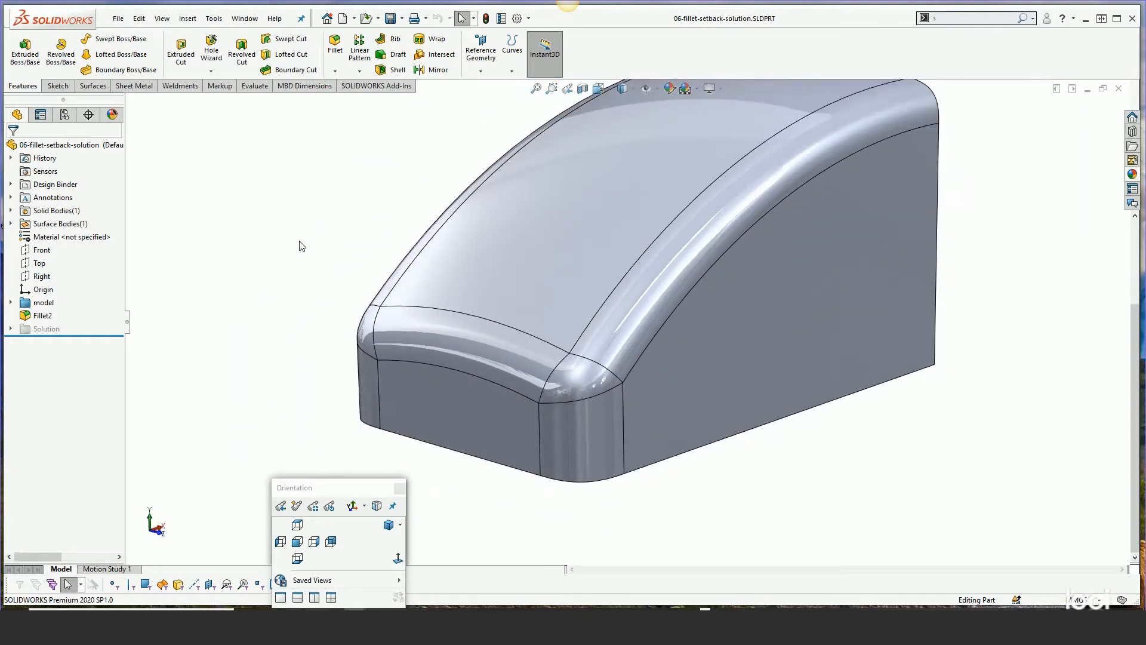
Edit Fillet2 and pick the two front top corner vertices as setback vertices
right_click(41, 316)
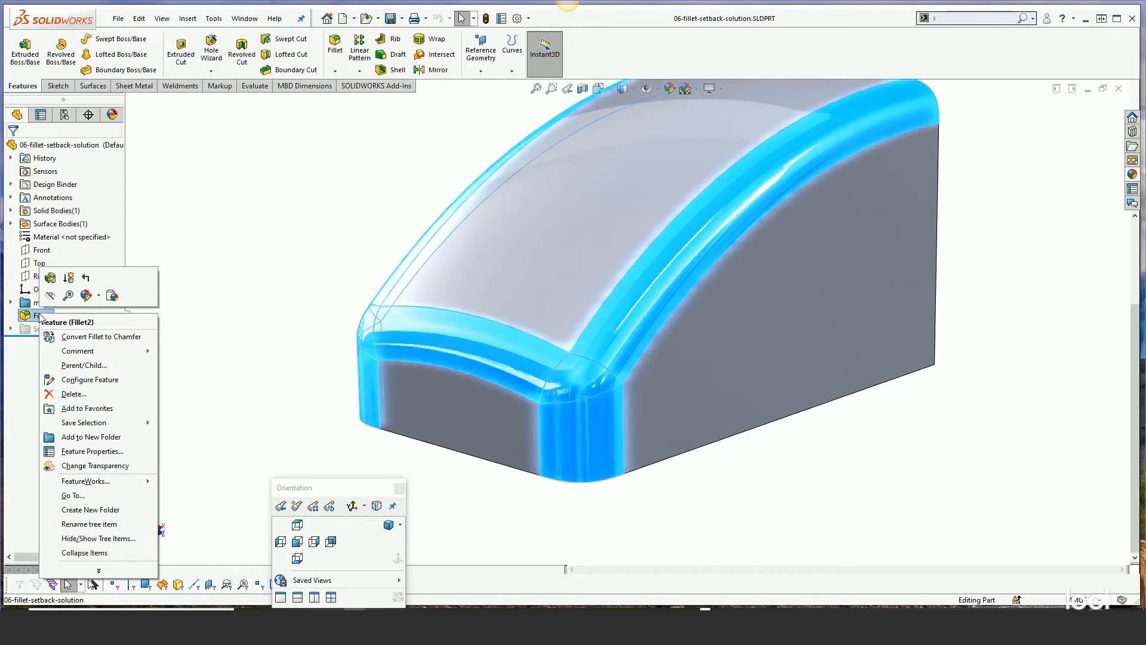
click(50, 278)
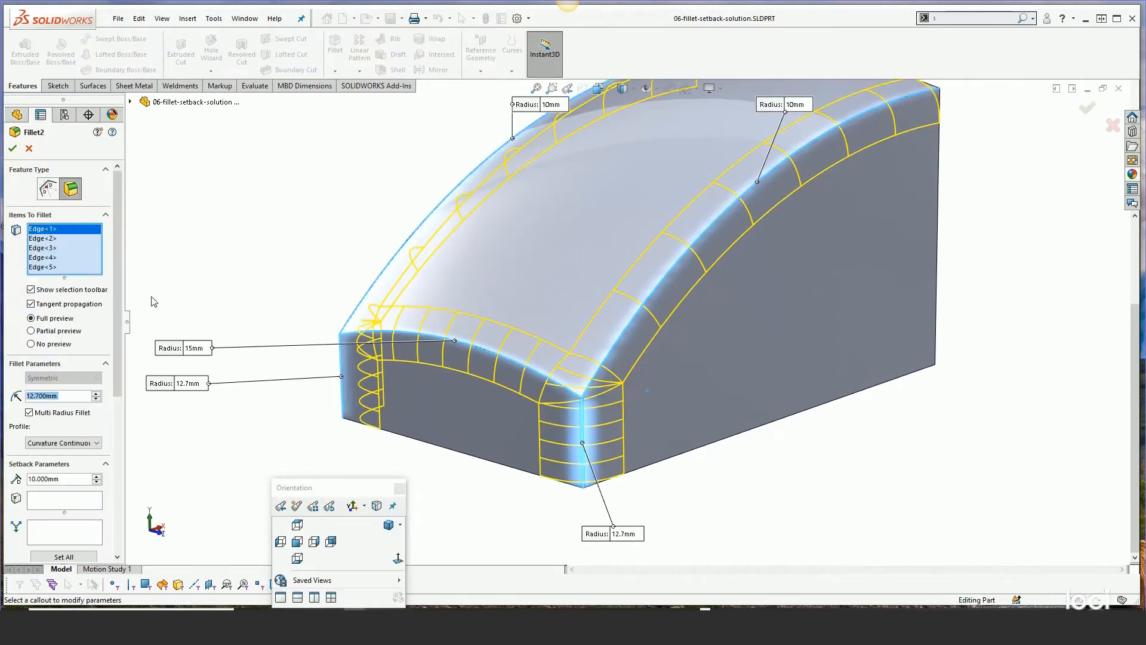
drag(126, 256, 163, 345)
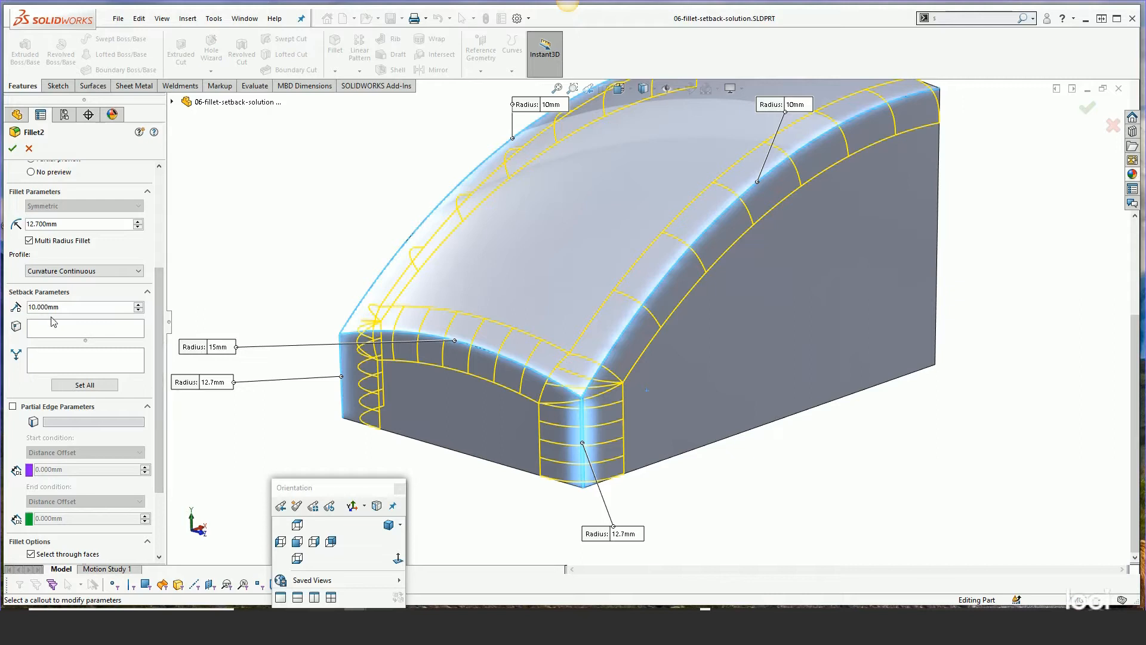
click(66, 306)
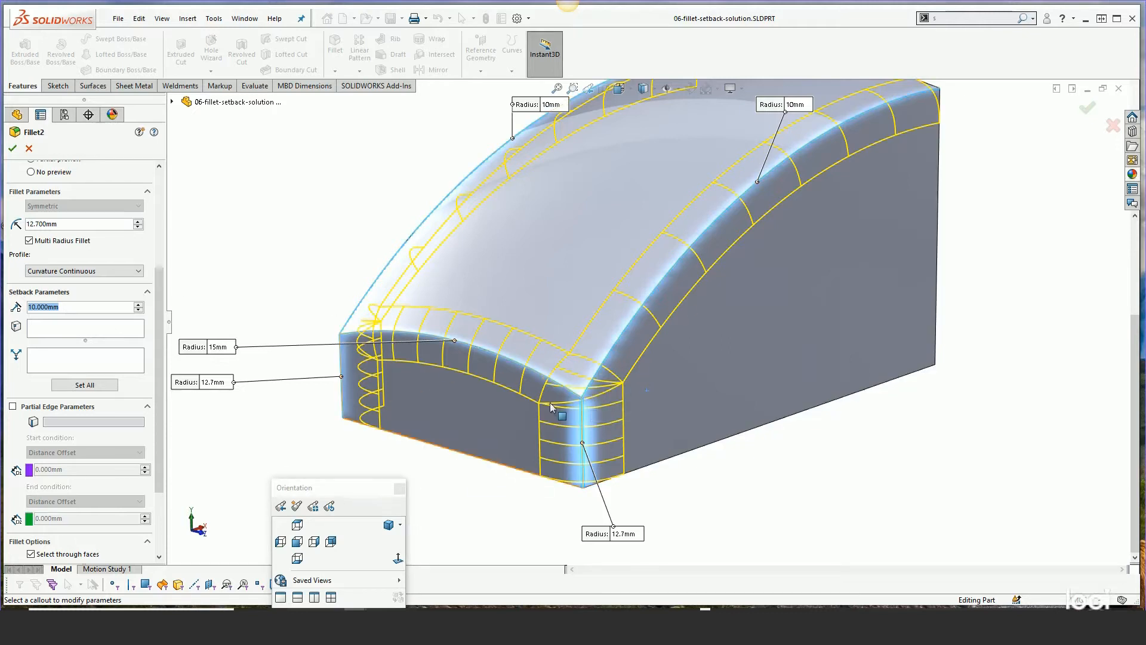
click(236, 293)
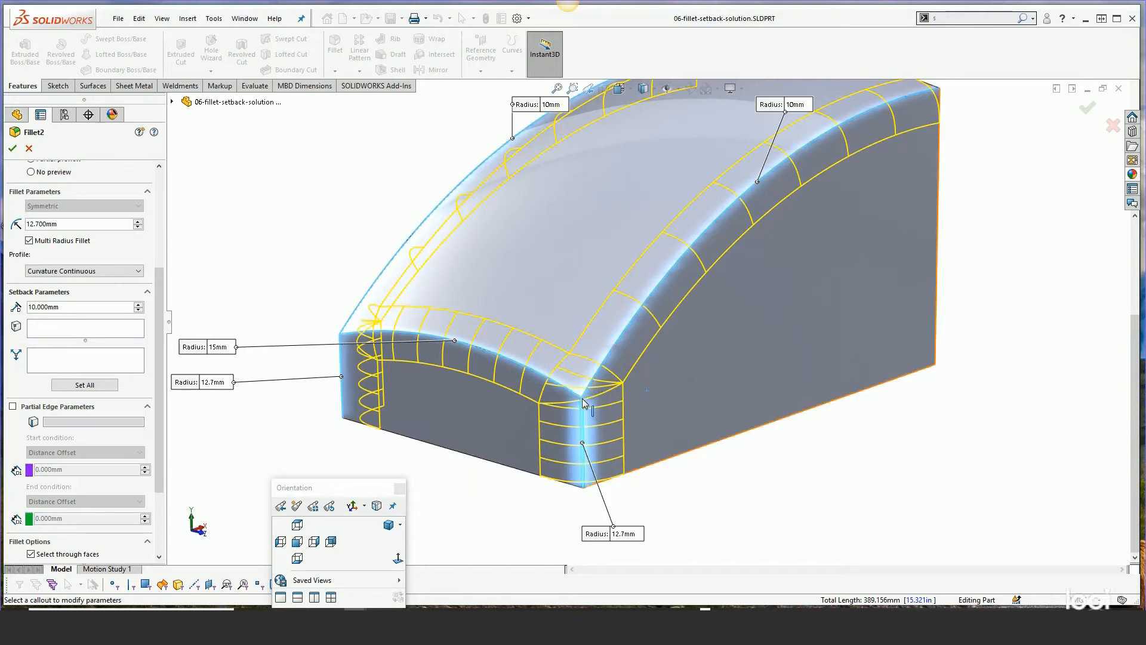
click(49, 333)
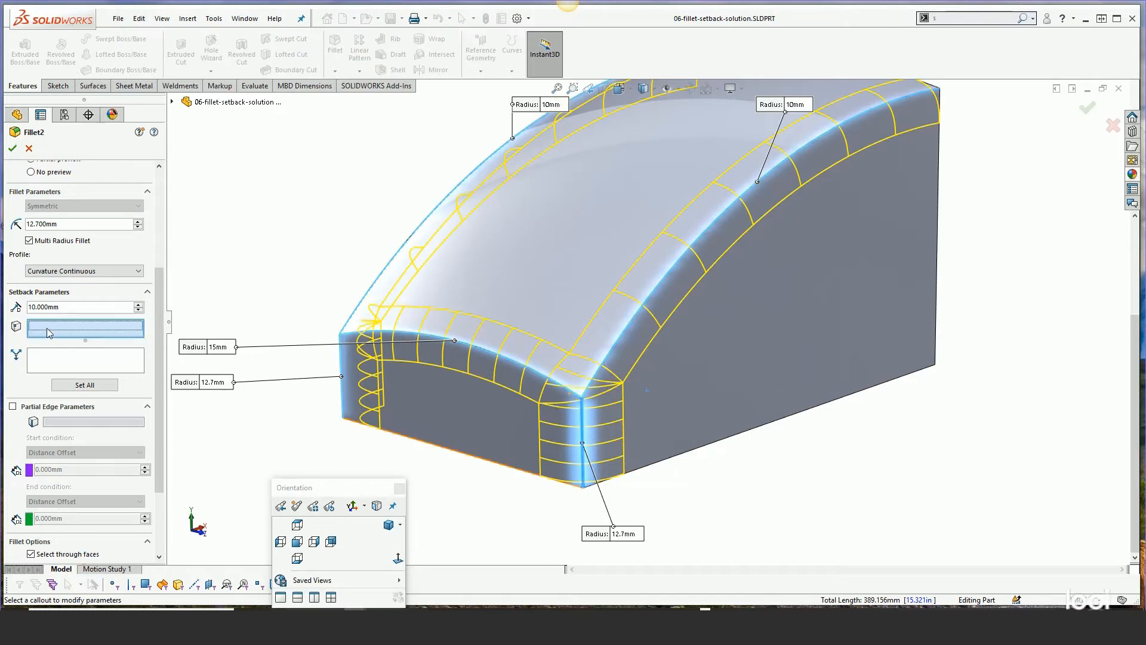
click(339, 335)
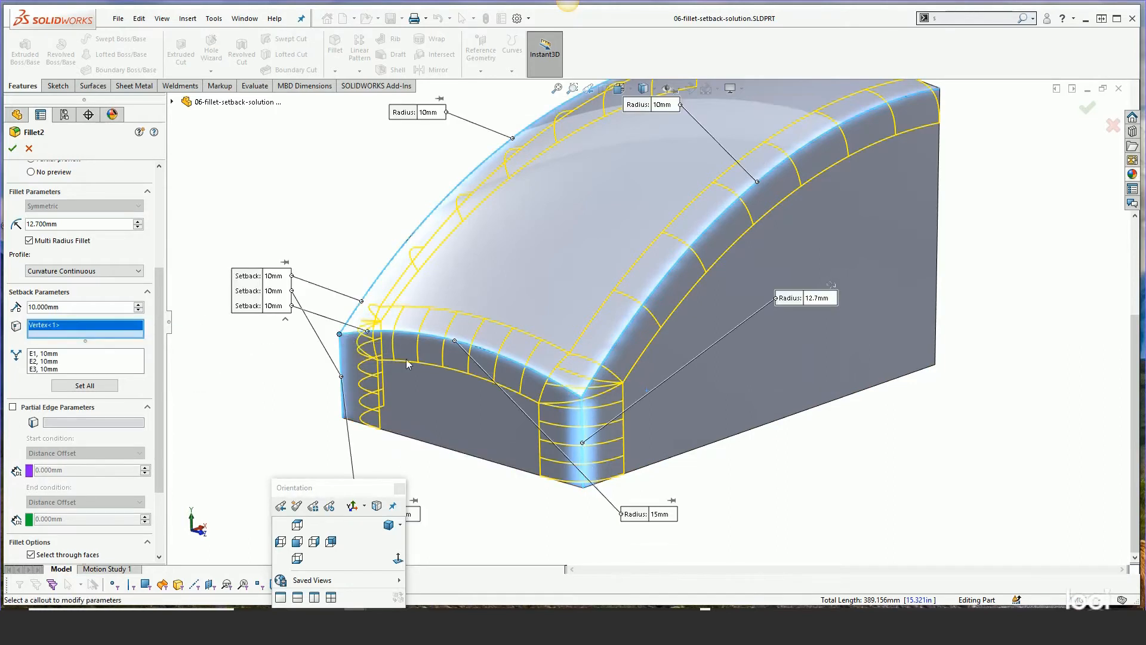
click(581, 398)
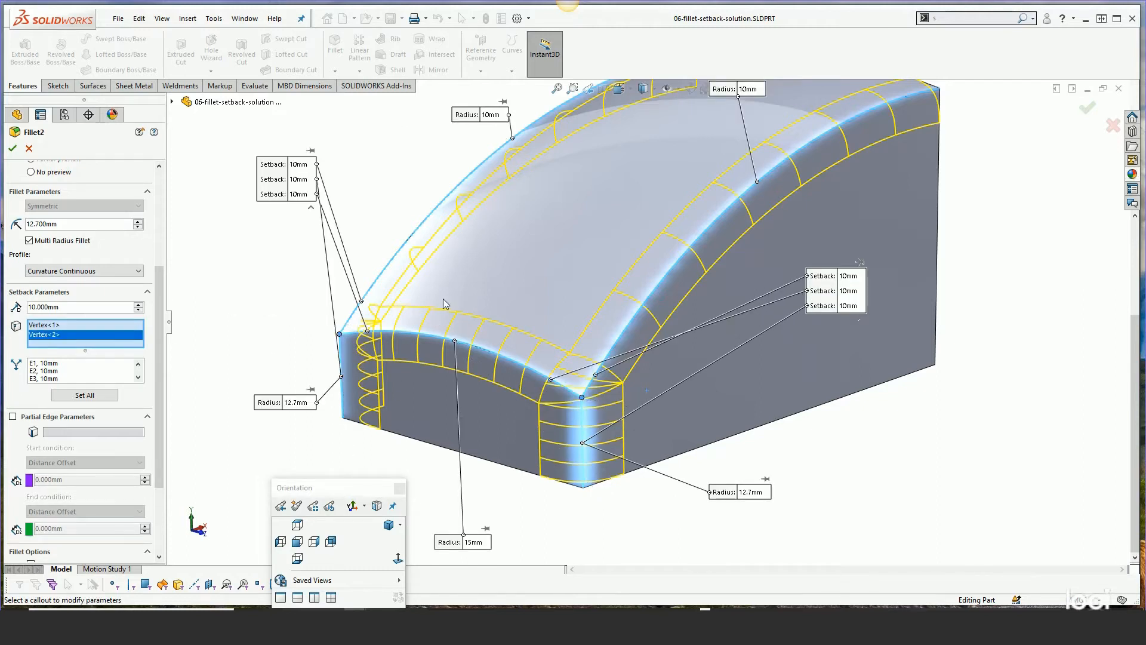
Set the setback distance to 13.7 mm and apply it to all edges of both vertices
middle_drag(447, 300, 453, 328)
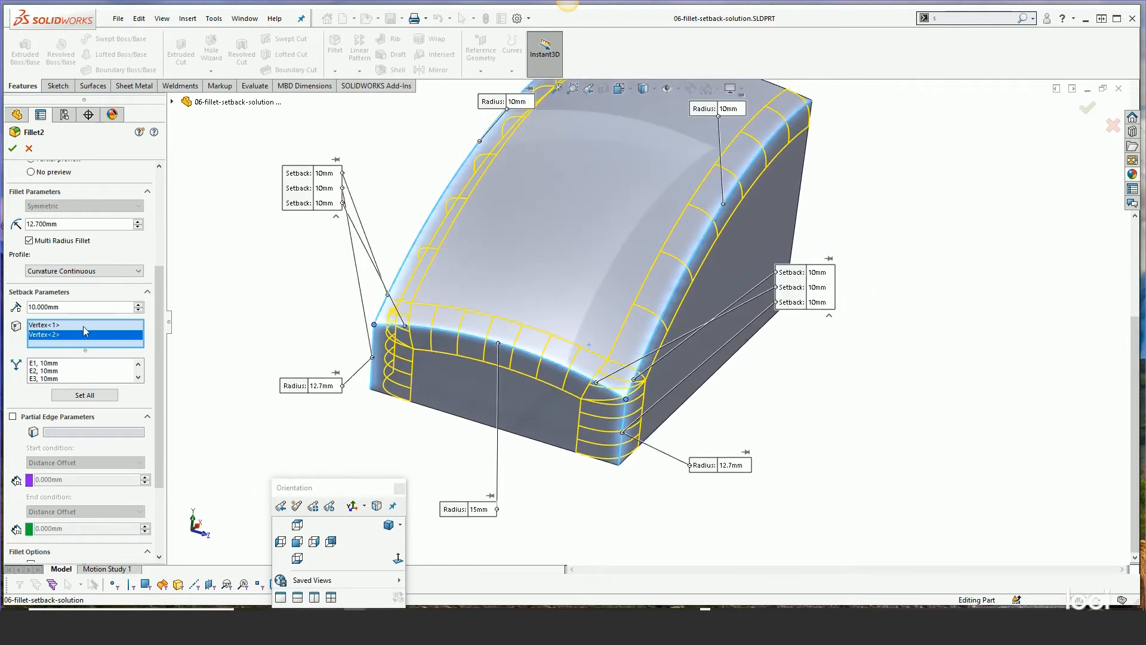
double_click(72, 306)
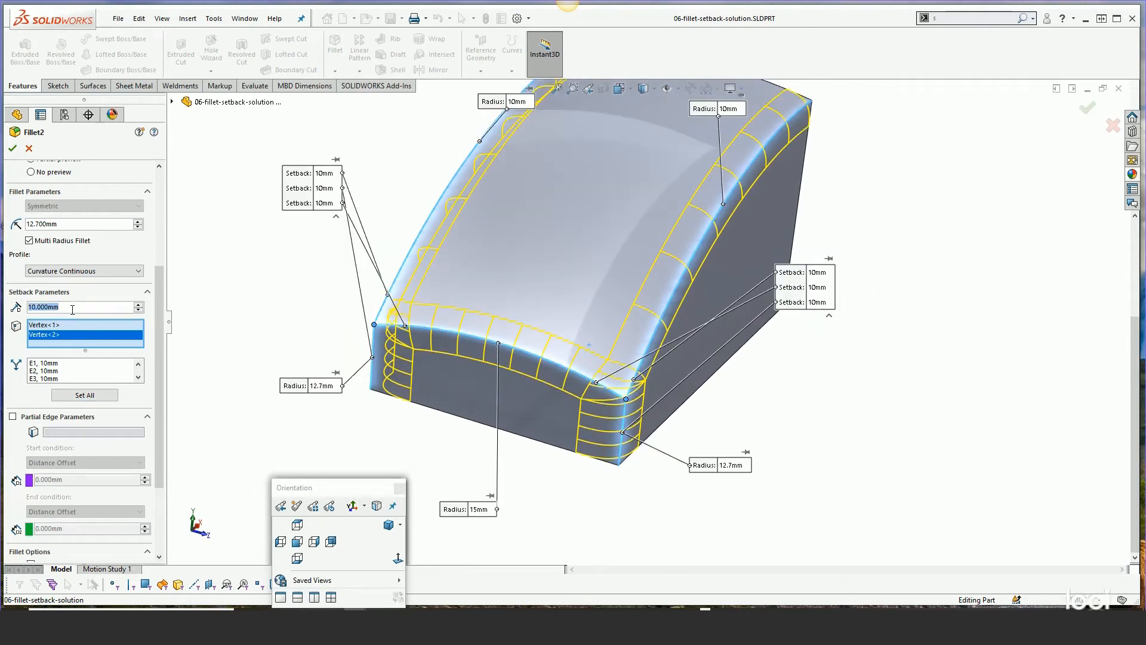
text(13.7)
key(Return)
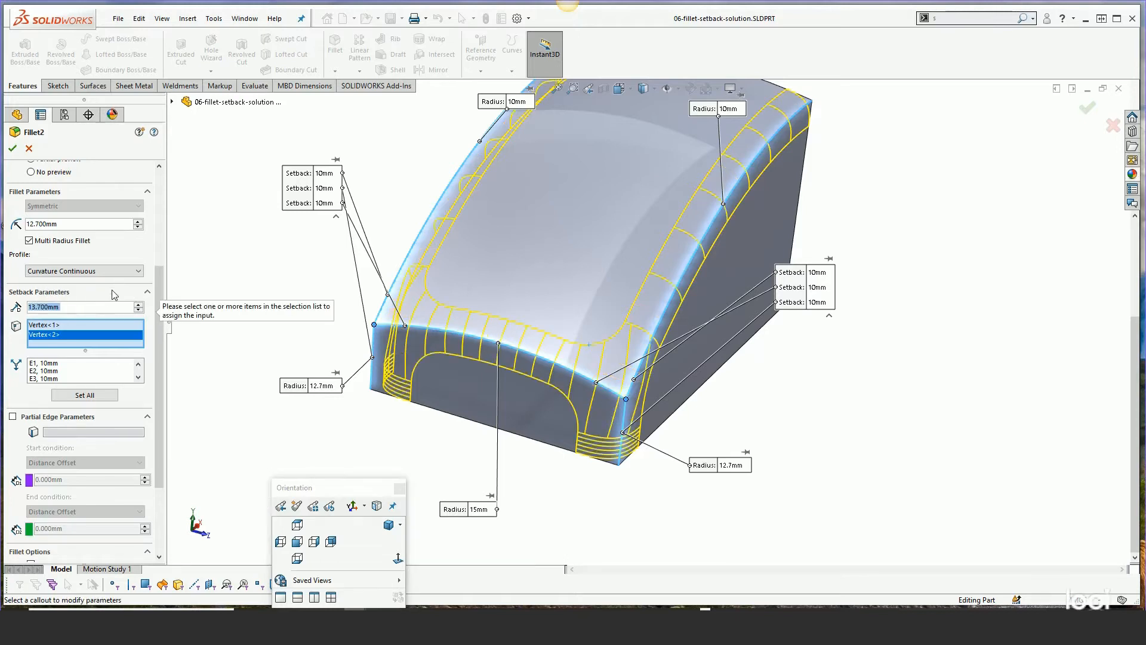
click(75, 396)
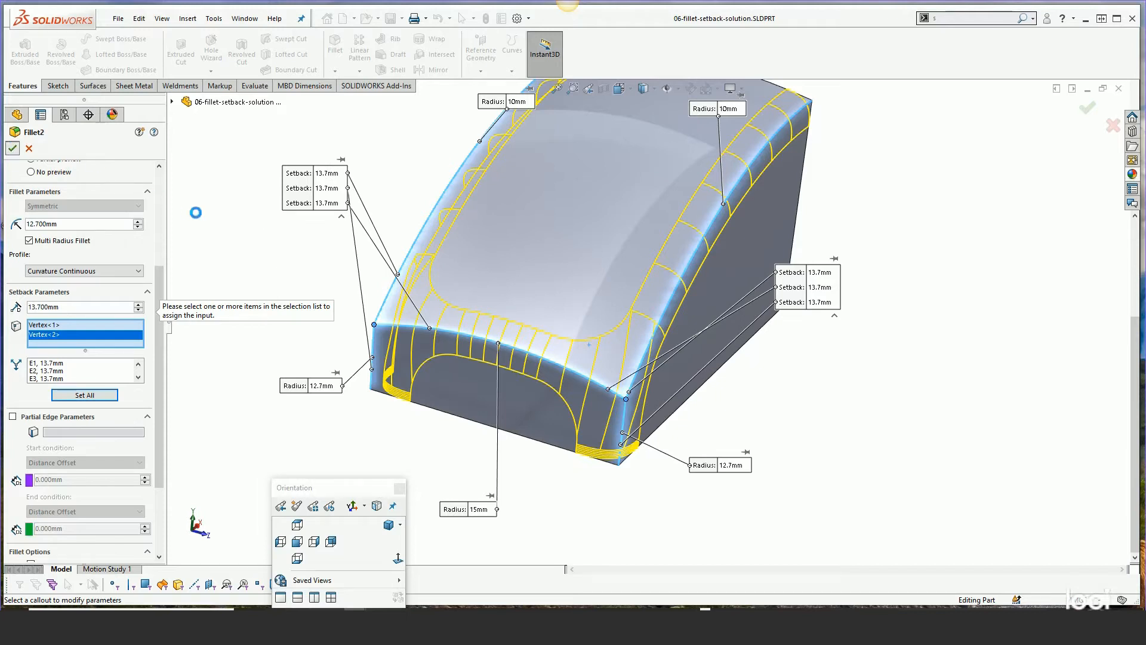
click(610, 375)
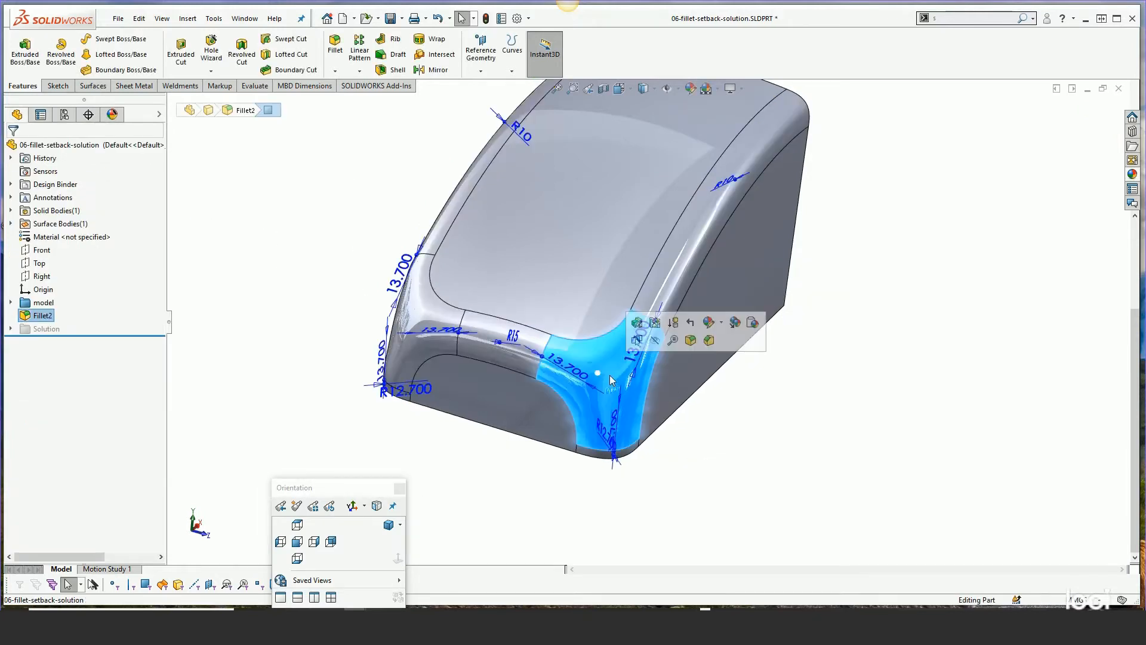
Drag the right corner's setback handles on the side and front edges to about 9.6 mm and 5.4 mm
middle_drag(611, 375, 600, 348)
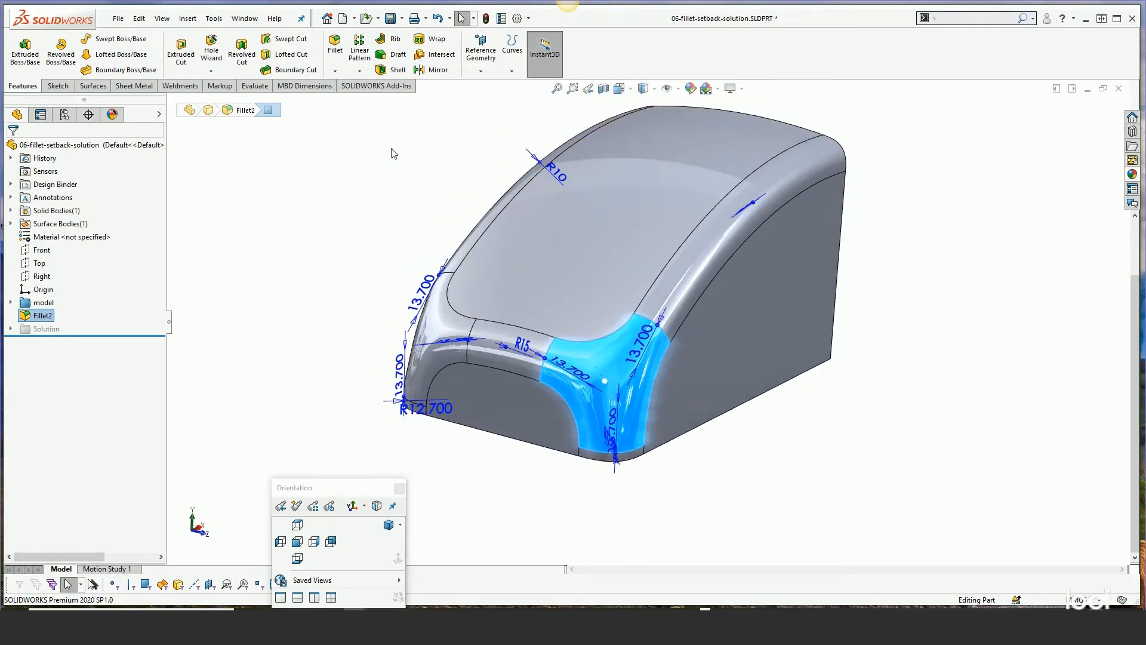
scroll(665, 356, down, 2)
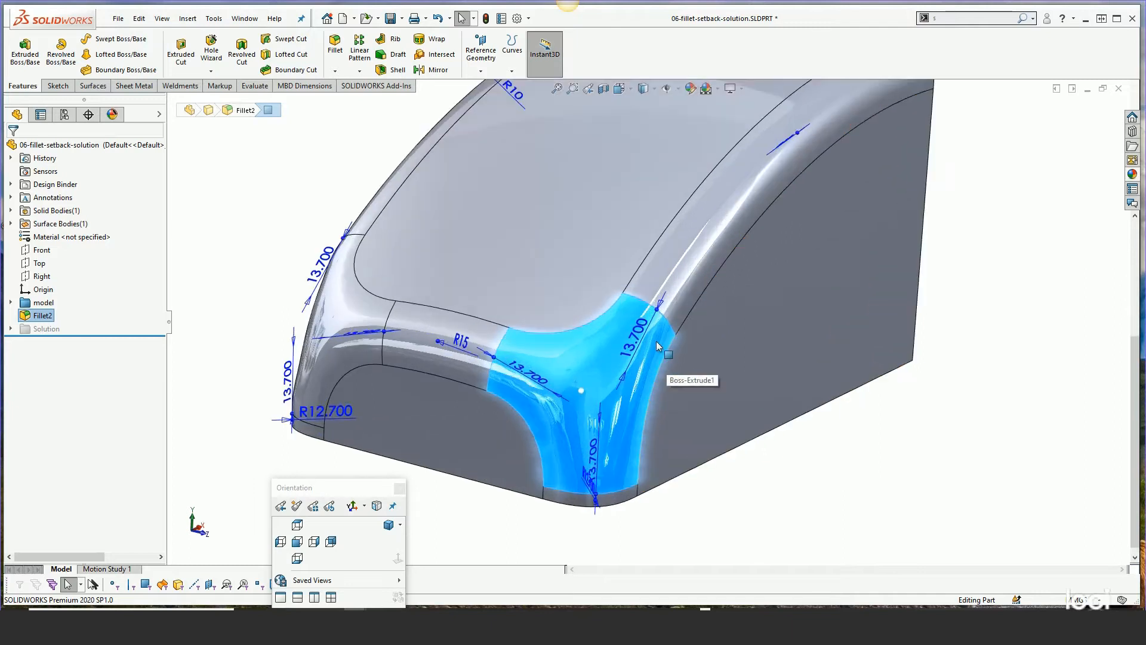
drag(658, 311, 649, 332)
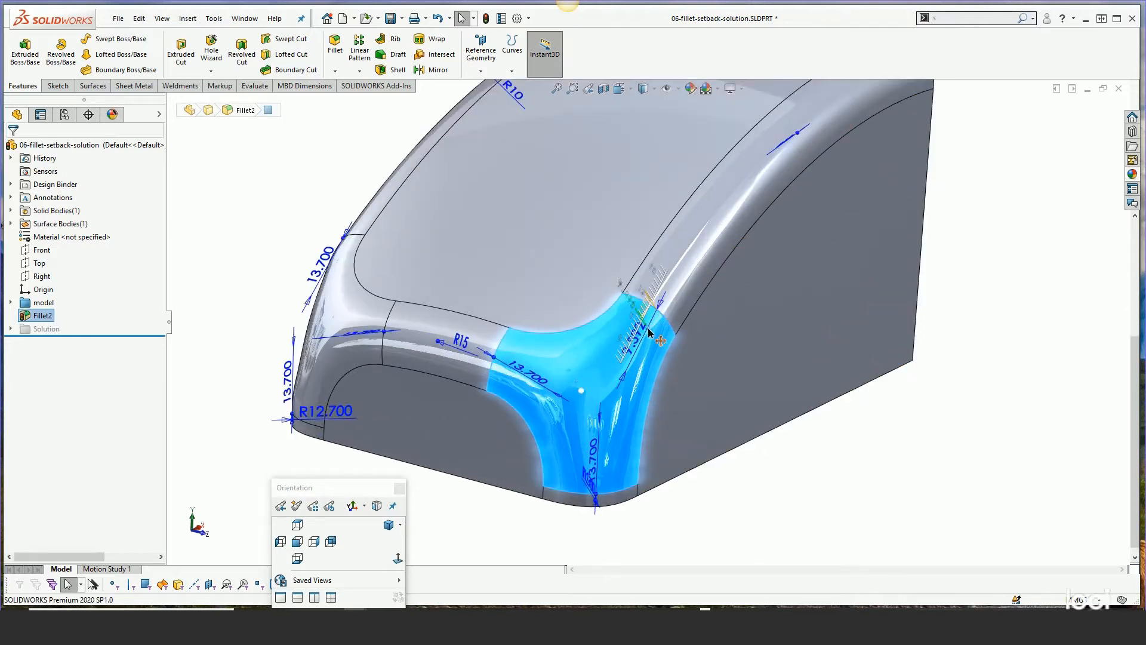
drag(493, 359, 540, 375)
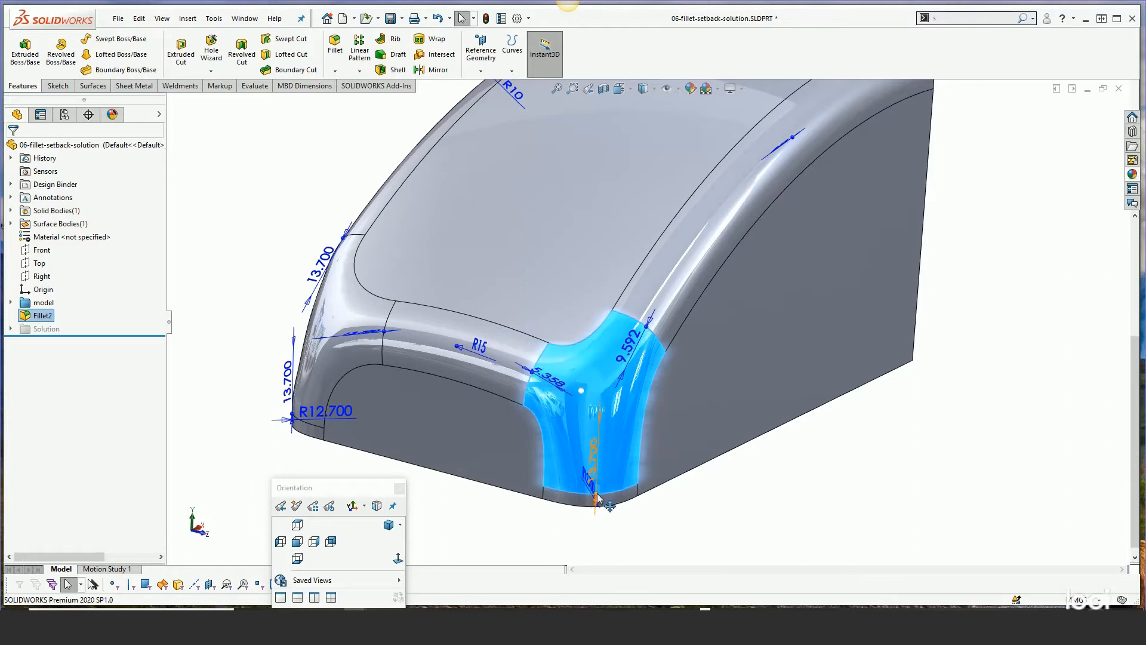
Try dragging the vertical setback handle at the lower corner, then undo that live dimension drag
drag(595, 497, 616, 442)
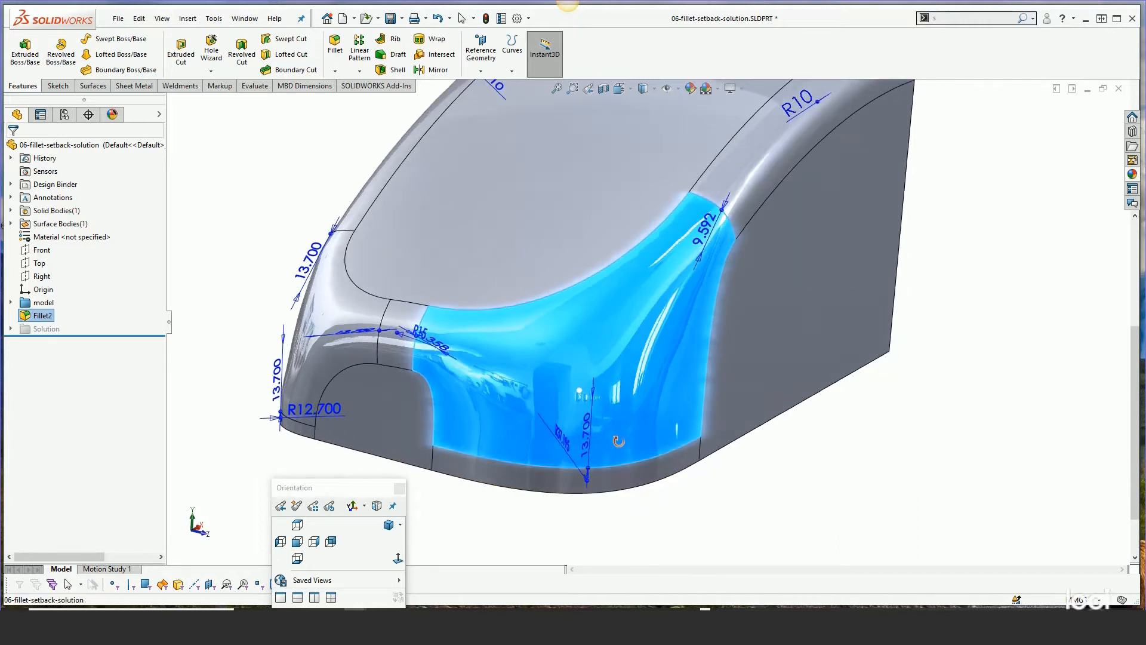
click(138, 19)
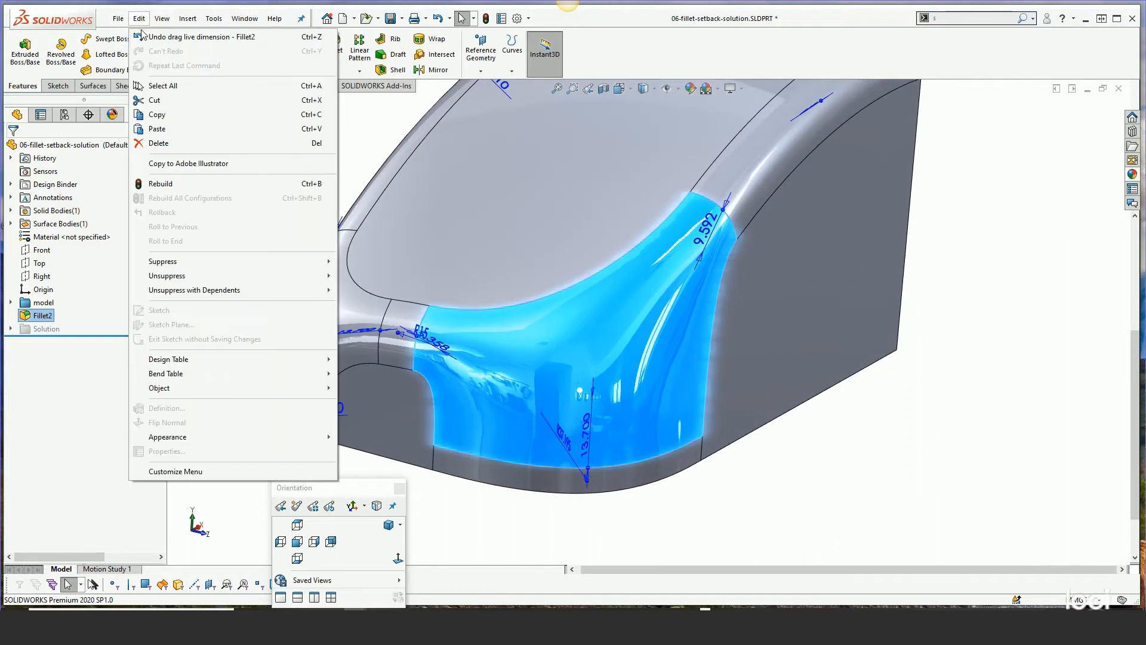
click(173, 31)
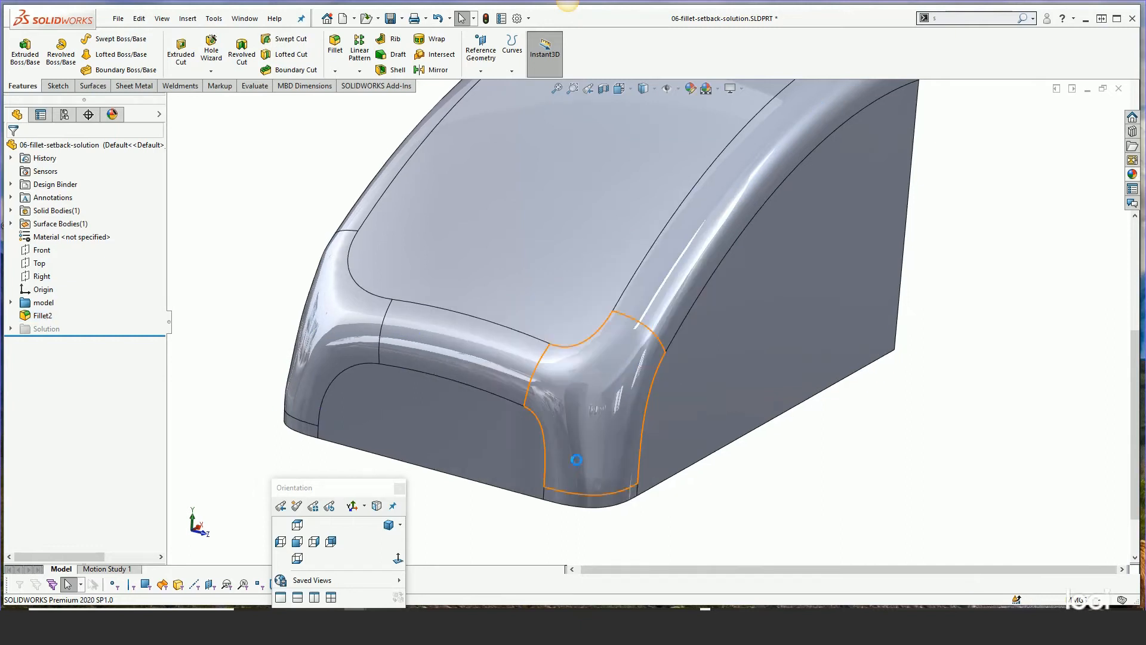
Drag the right corner's setback handles to about 2.4 mm front, 4.8 mm side and 2.7 mm vertical
middle_click(593, 496)
middle_drag(593, 495, 609, 511)
click(42, 318)
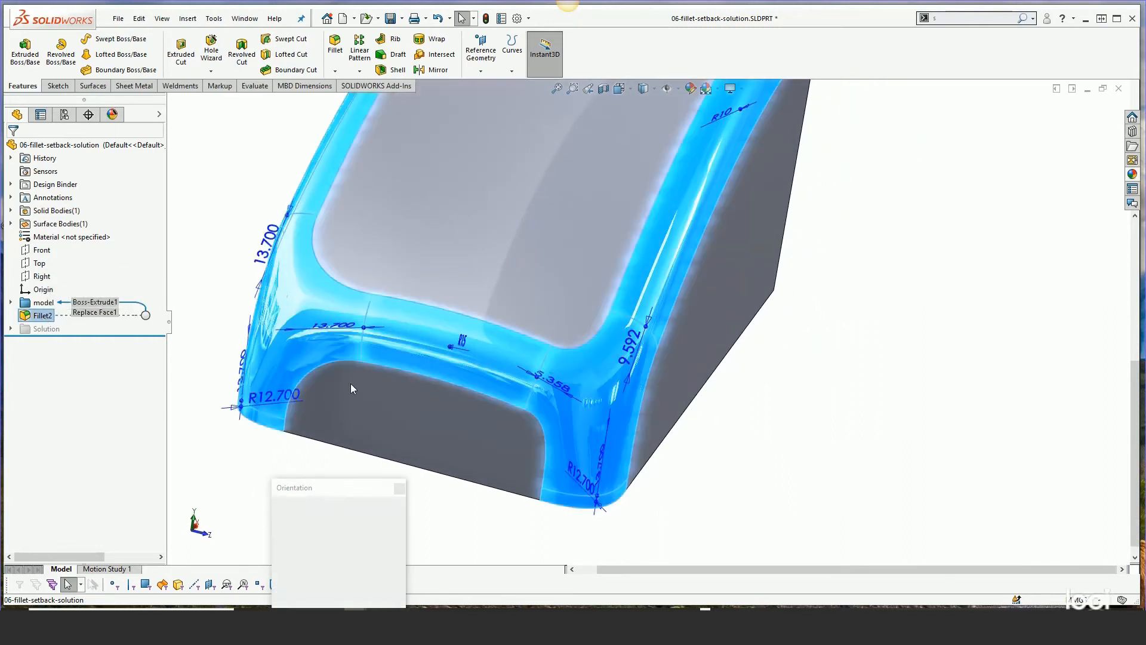
scroll(610, 467, down, 3)
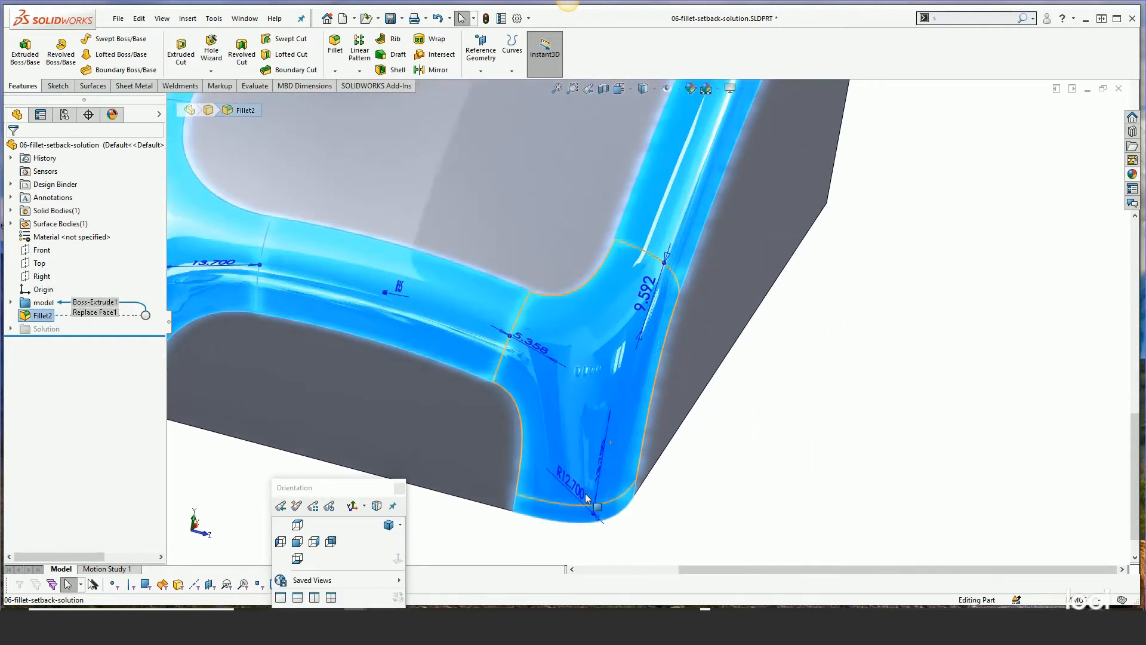
drag(597, 506, 627, 444)
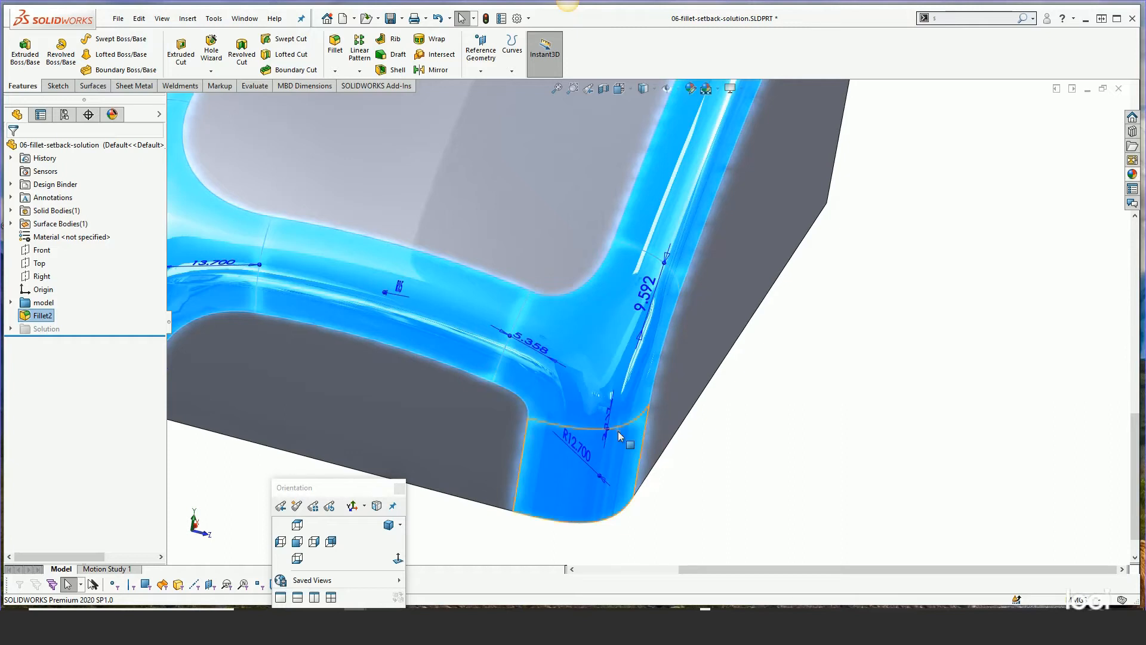
drag(523, 349, 532, 344)
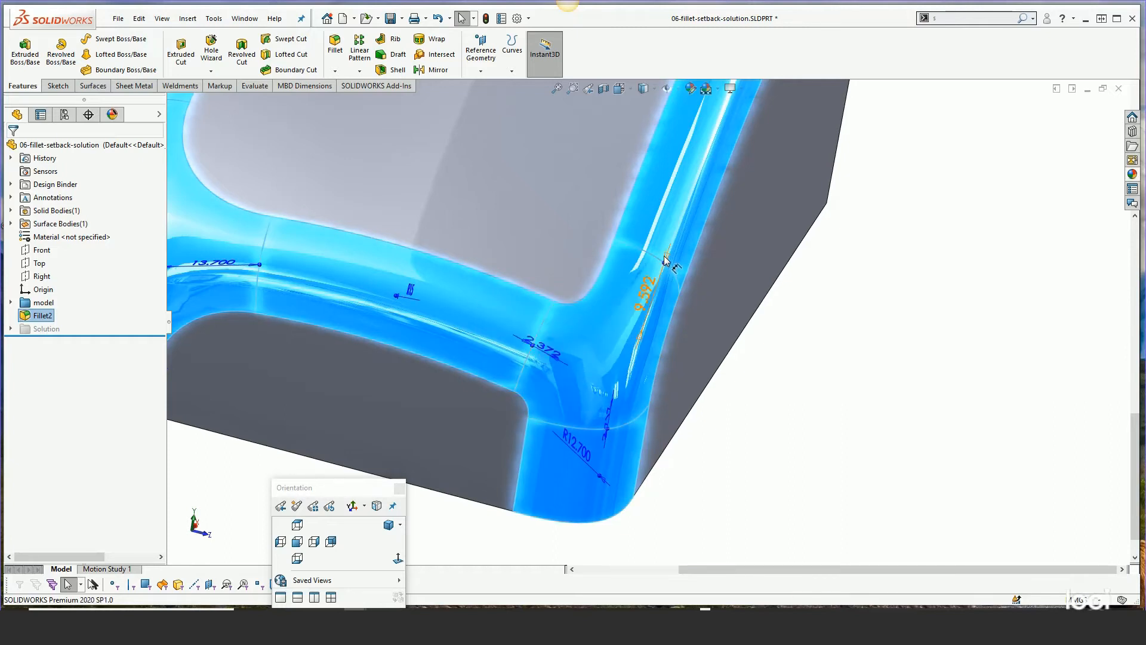
drag(664, 268, 651, 300)
middle_drag(586, 354, 664, 361)
click(606, 360)
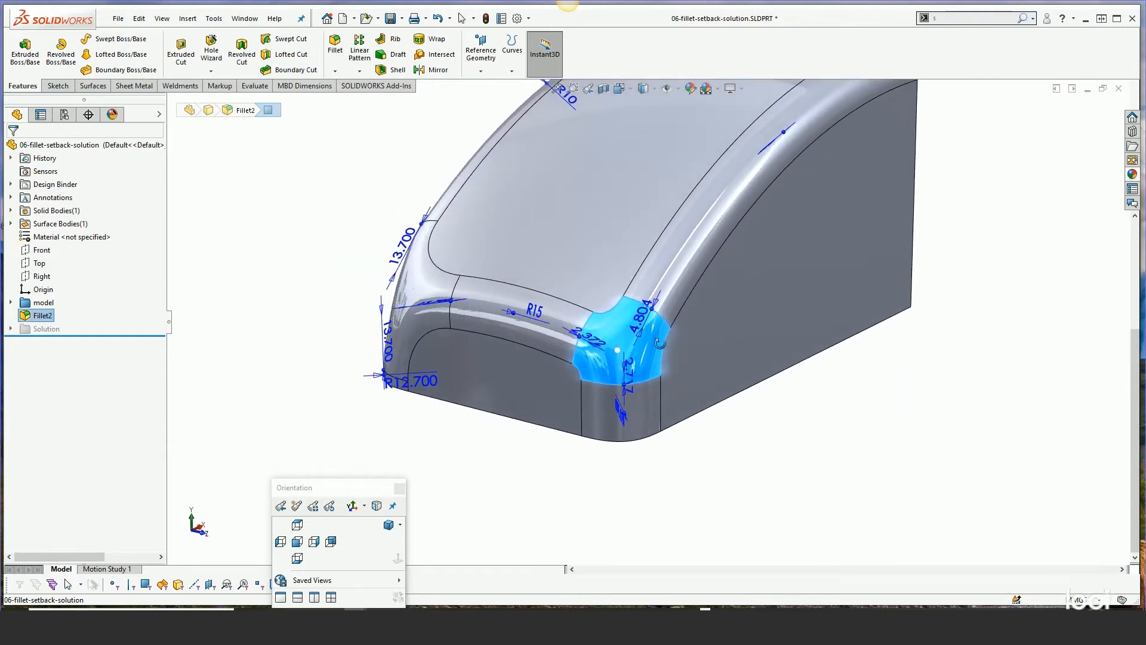
Inspect the resulting setback corner blend closely
scroll(663, 359, down, 5)
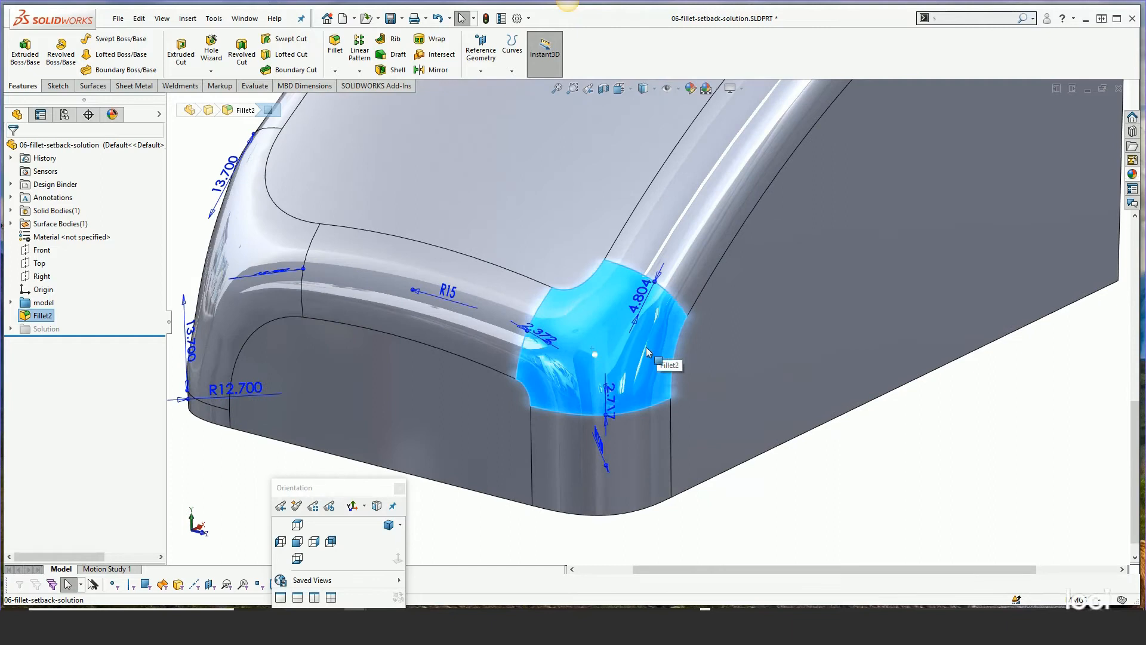
scroll(635, 340, up, 2)
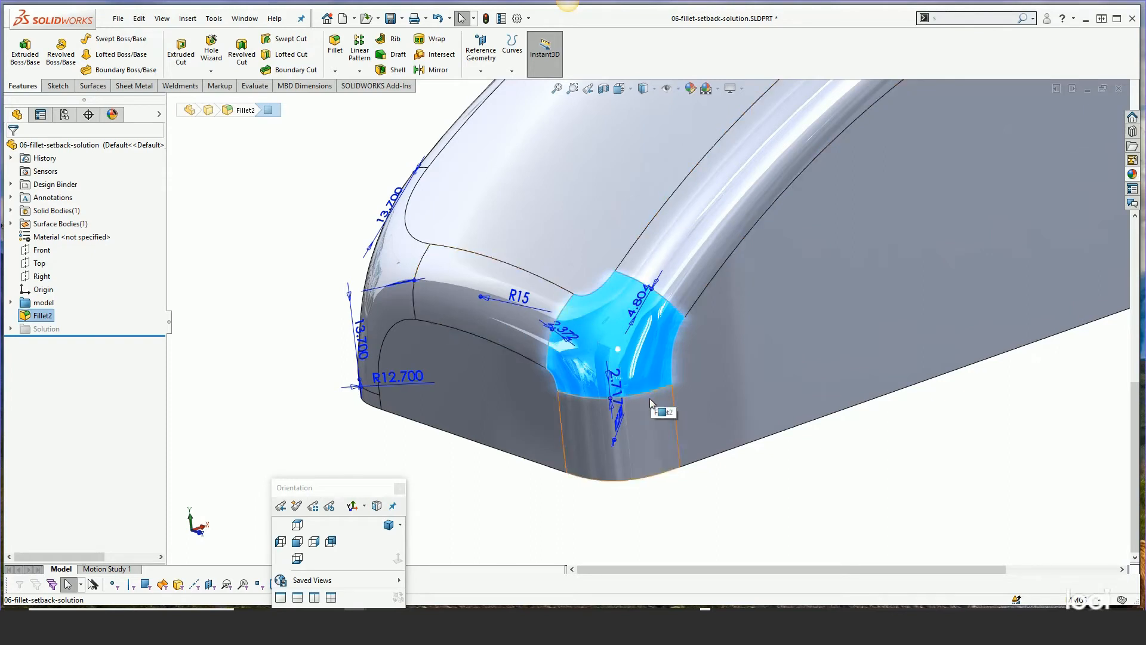
middle_drag(472, 306, 493, 313)
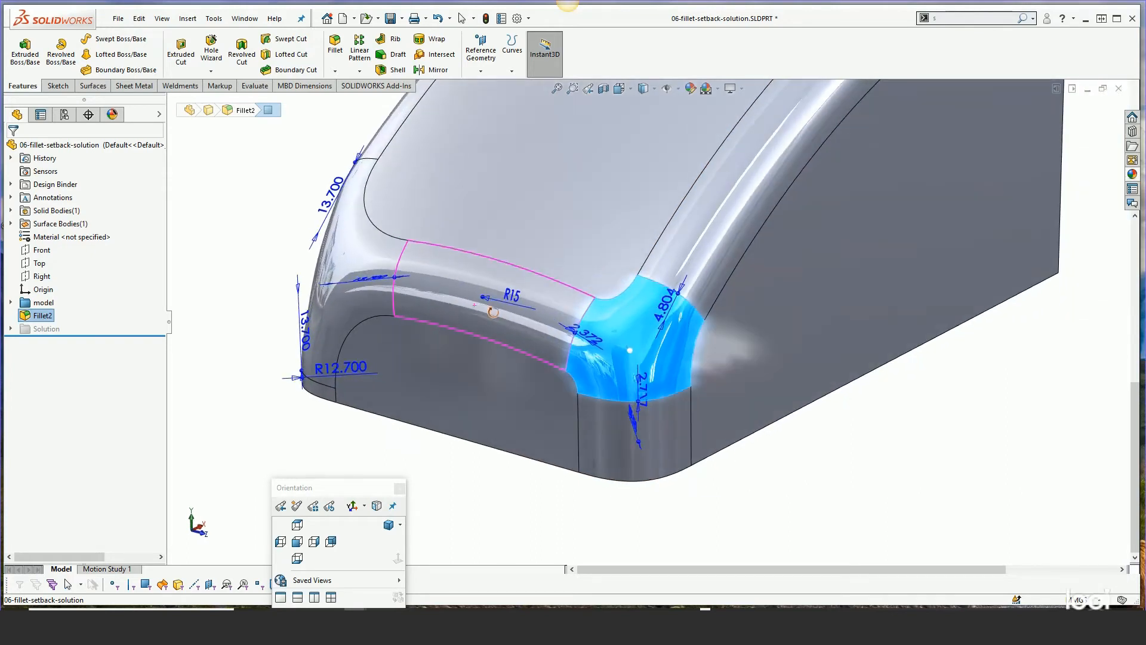
click(476, 497)
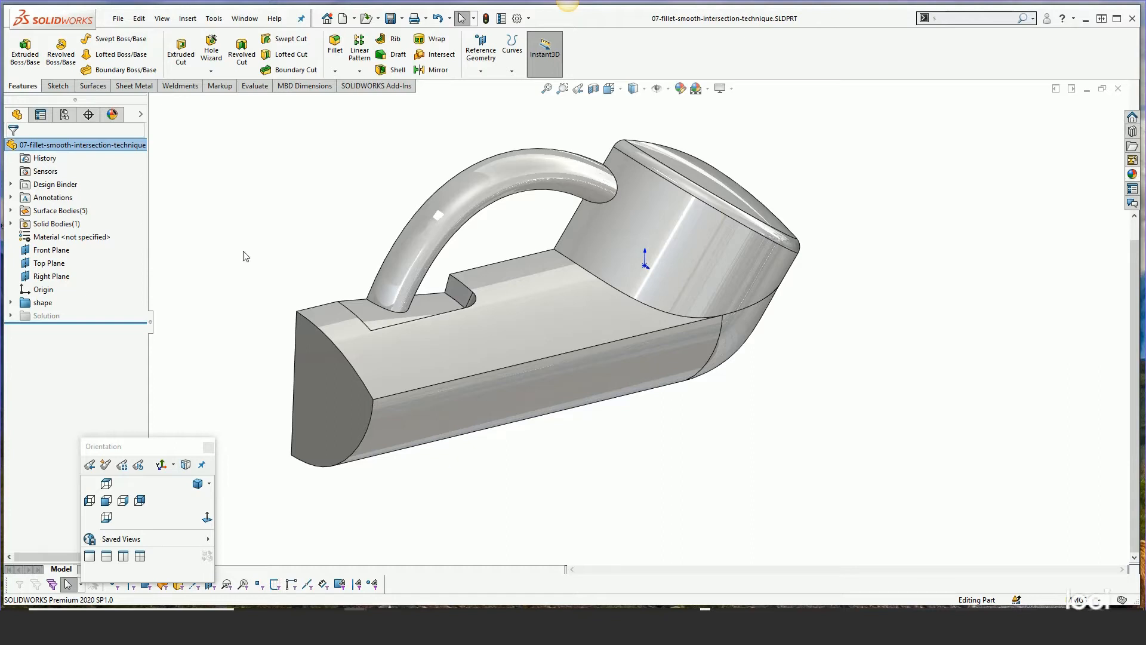
Try filleting the two edges where the body meets the rounded head with a 2 mm radius
drag(98, 323, 113, 306)
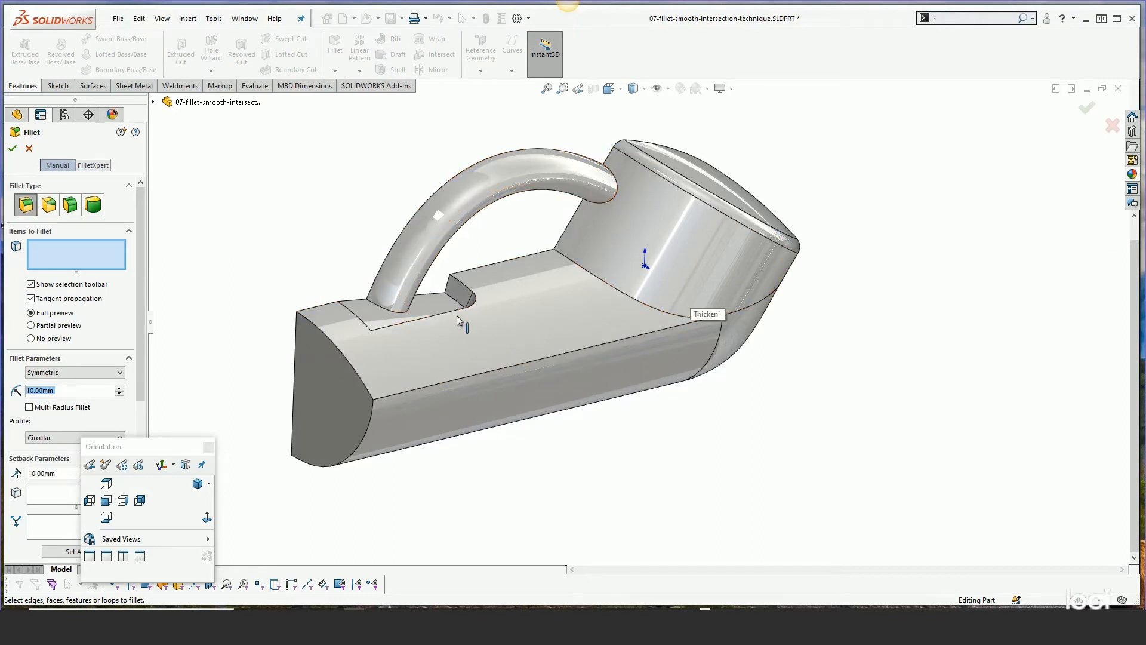
click(664, 328)
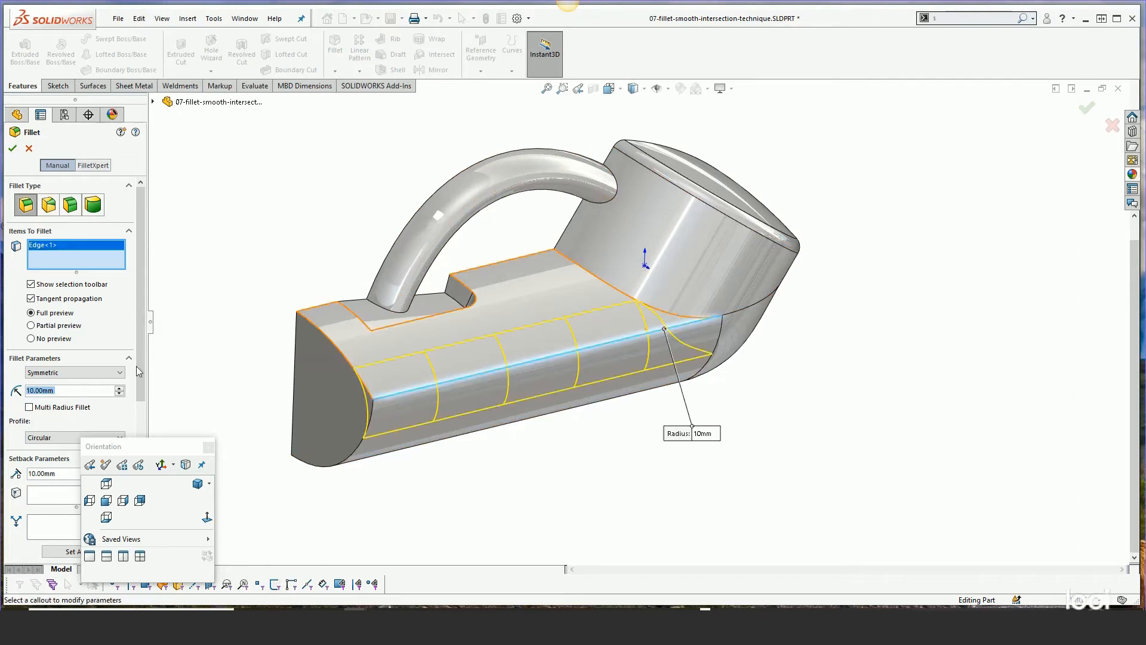
text(2)
key(Return)
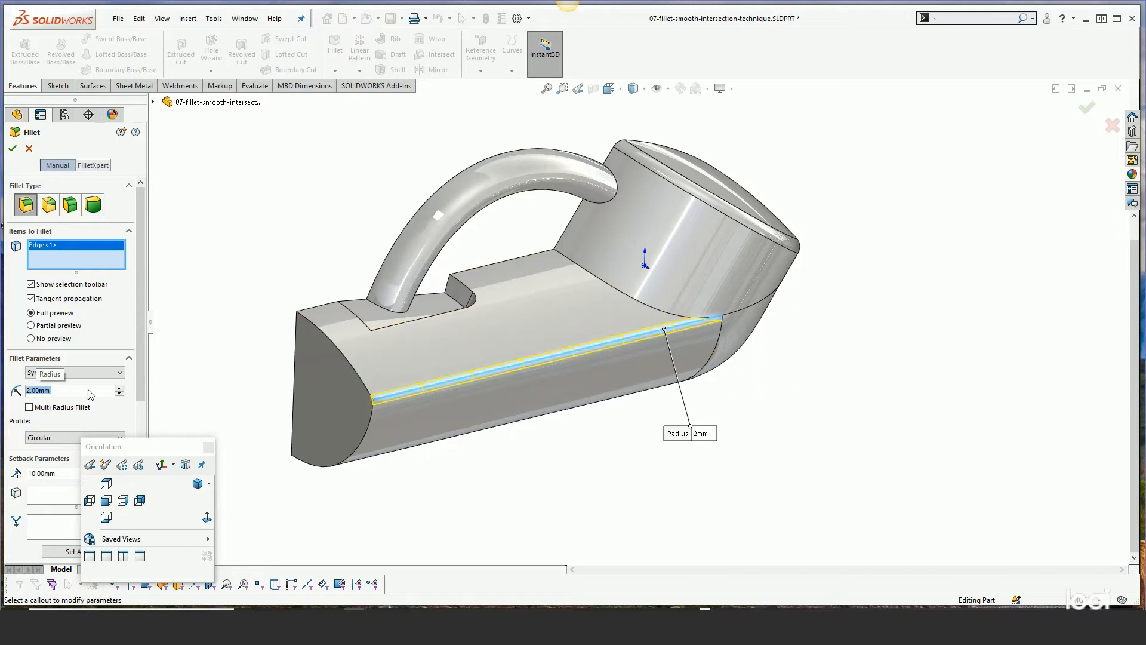
click(636, 302)
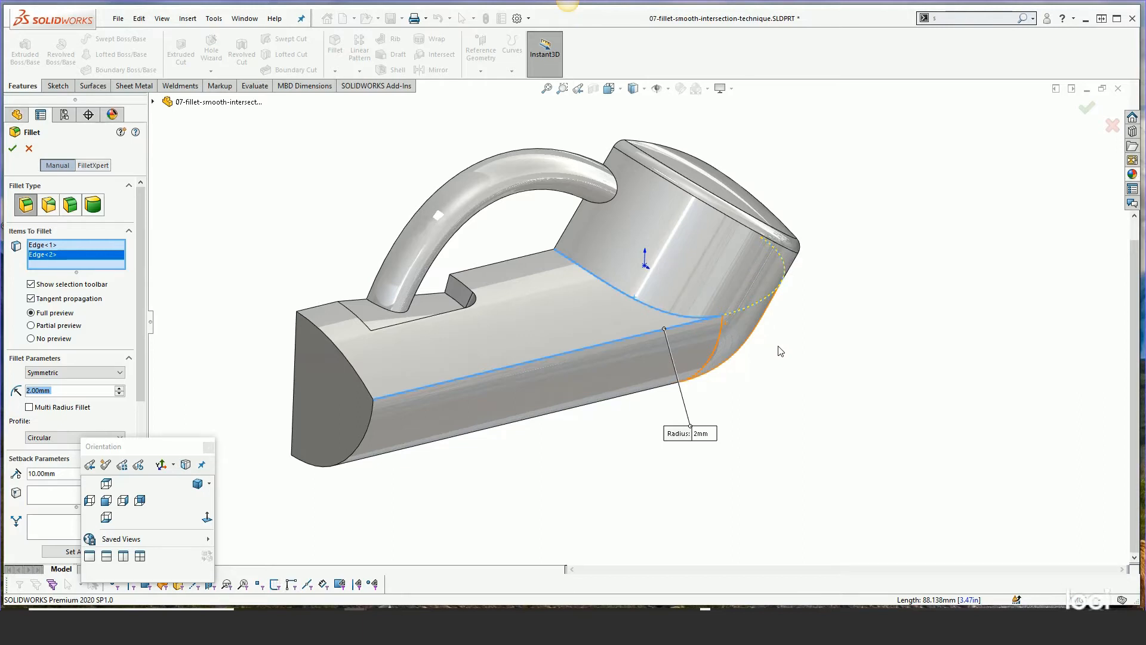
Inspect the fillet preview around the intersection from several angles, then cancel the fillet
middle_drag(784, 367, 683, 396)
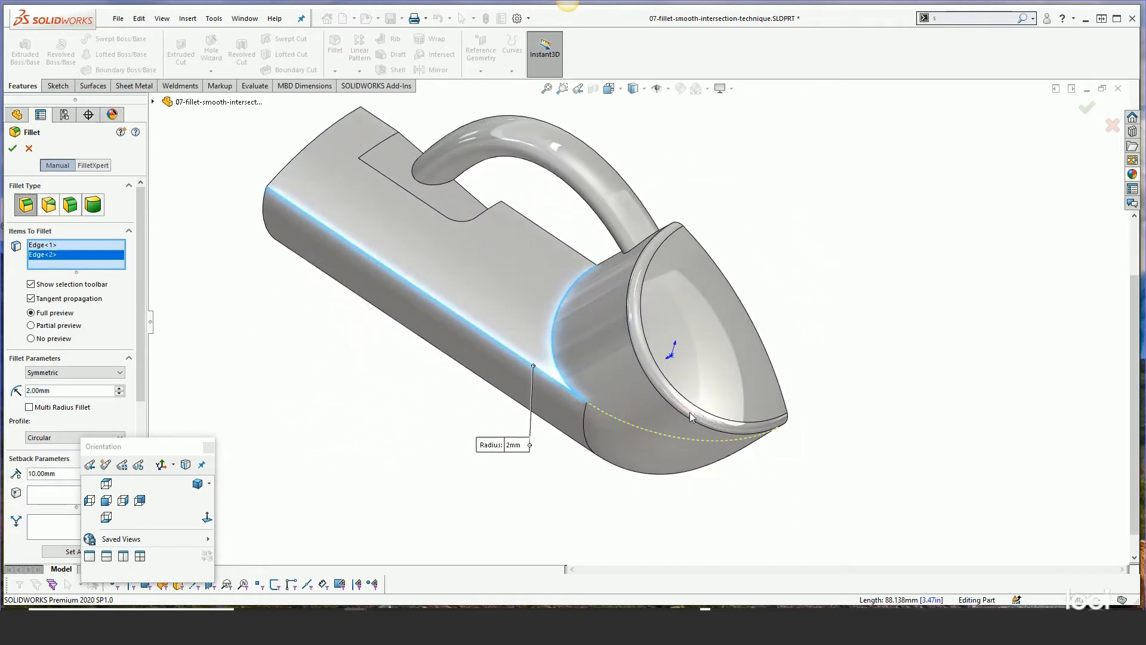
scroll(548, 363, down, 2)
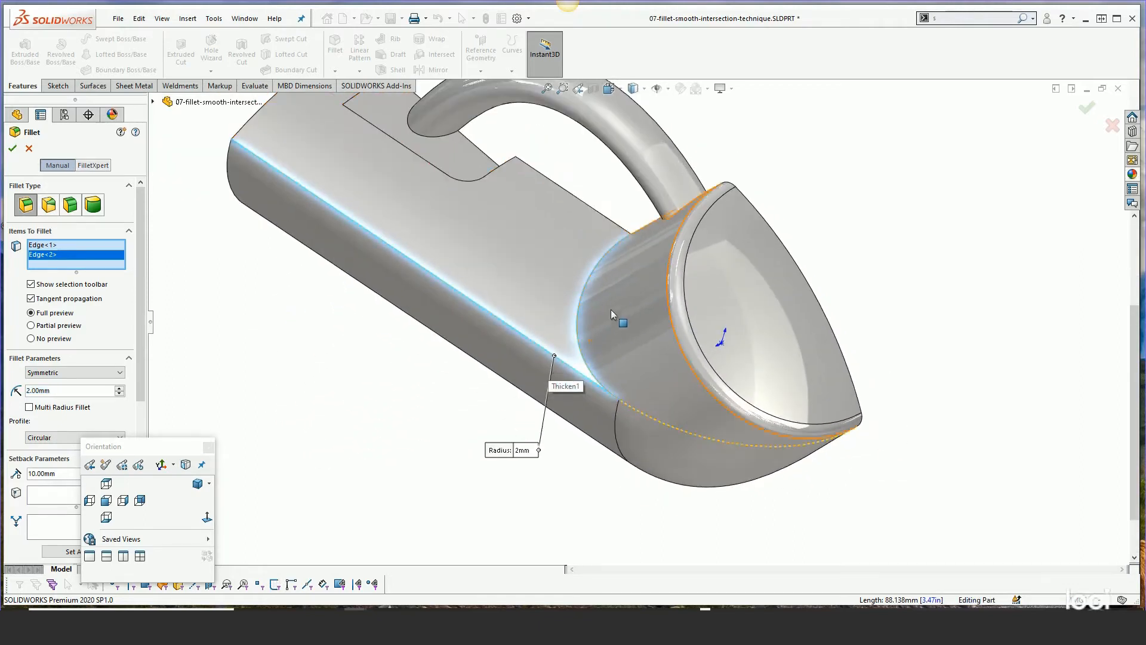
scroll(613, 290, down, 2)
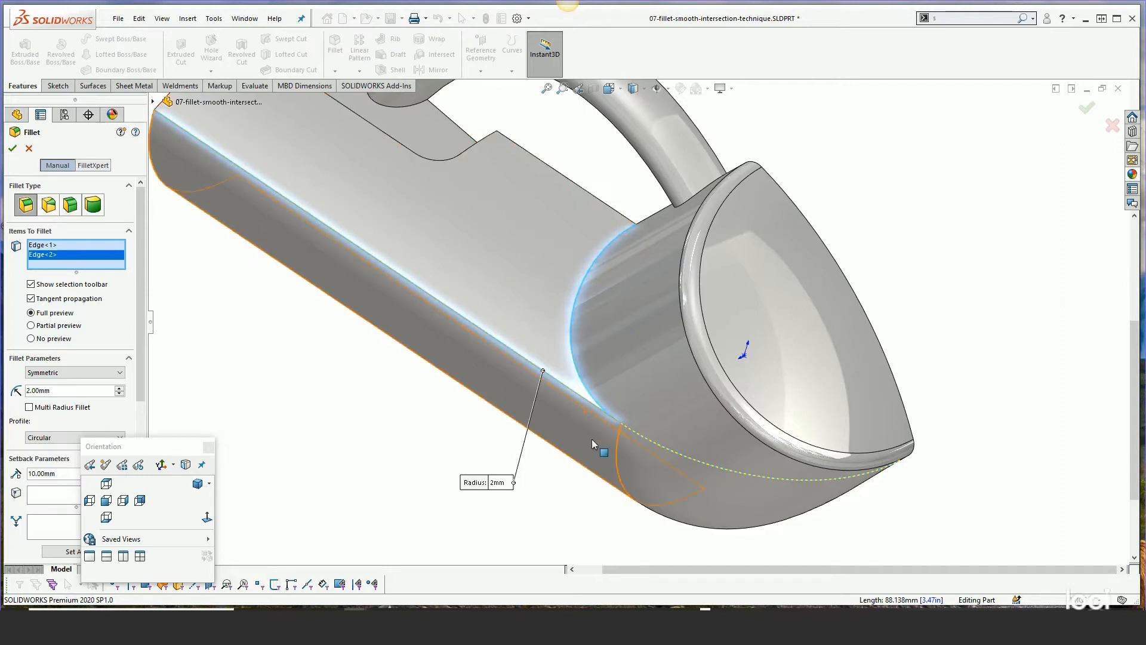
middle_drag(610, 438, 655, 299)
scroll(625, 404, down, 2)
middle_drag(626, 402, 588, 469)
scroll(588, 468, up, 1)
scroll(635, 331, down, 1)
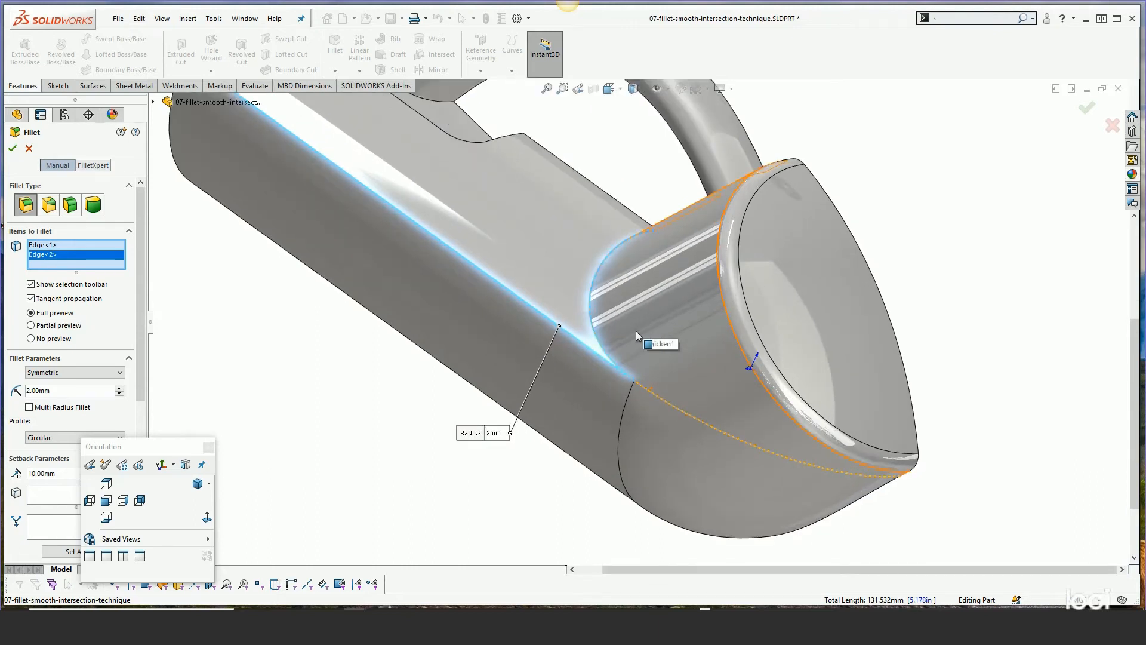
middle_drag(636, 330, 738, 466)
scroll(738, 465, up, 2)
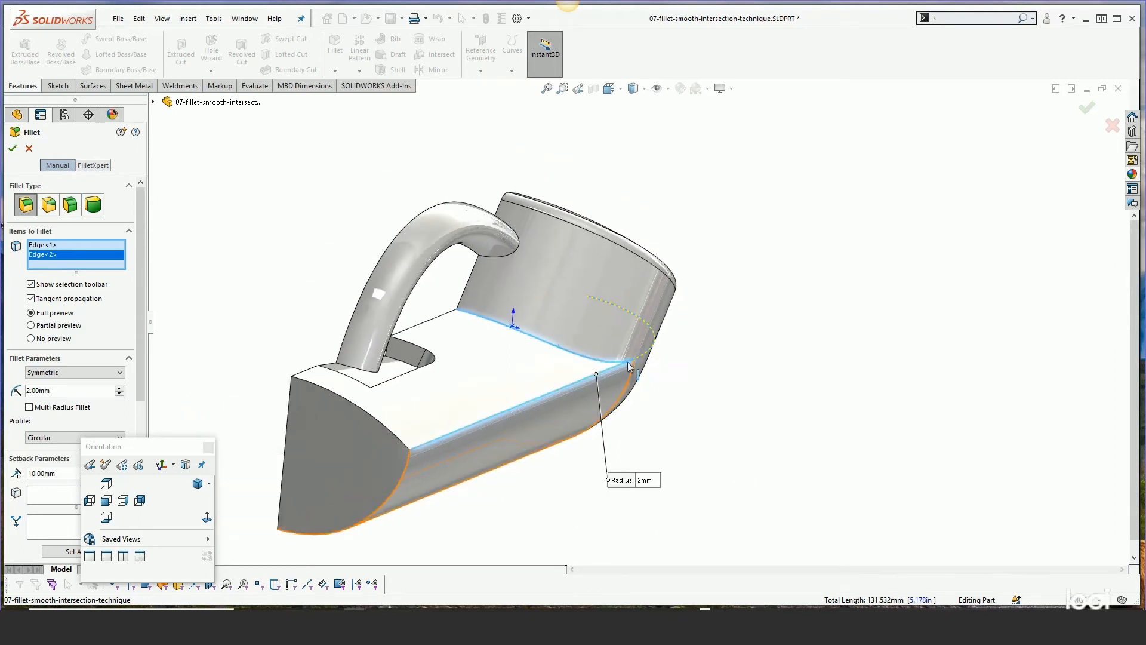
middle_drag(710, 393, 691, 401)
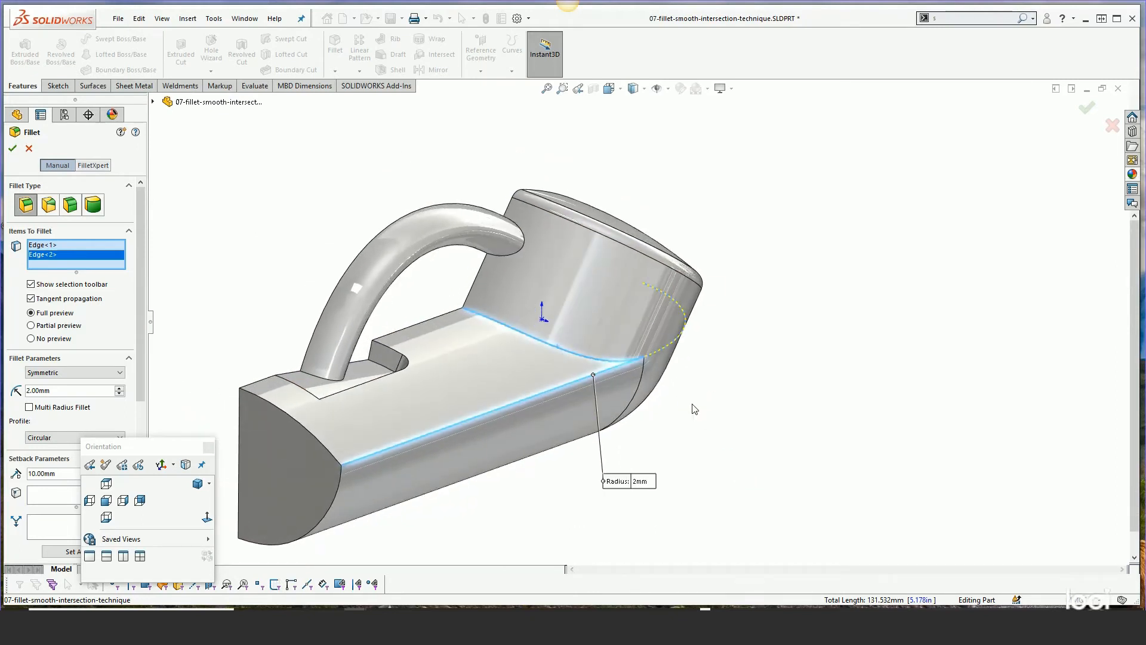
click(29, 148)
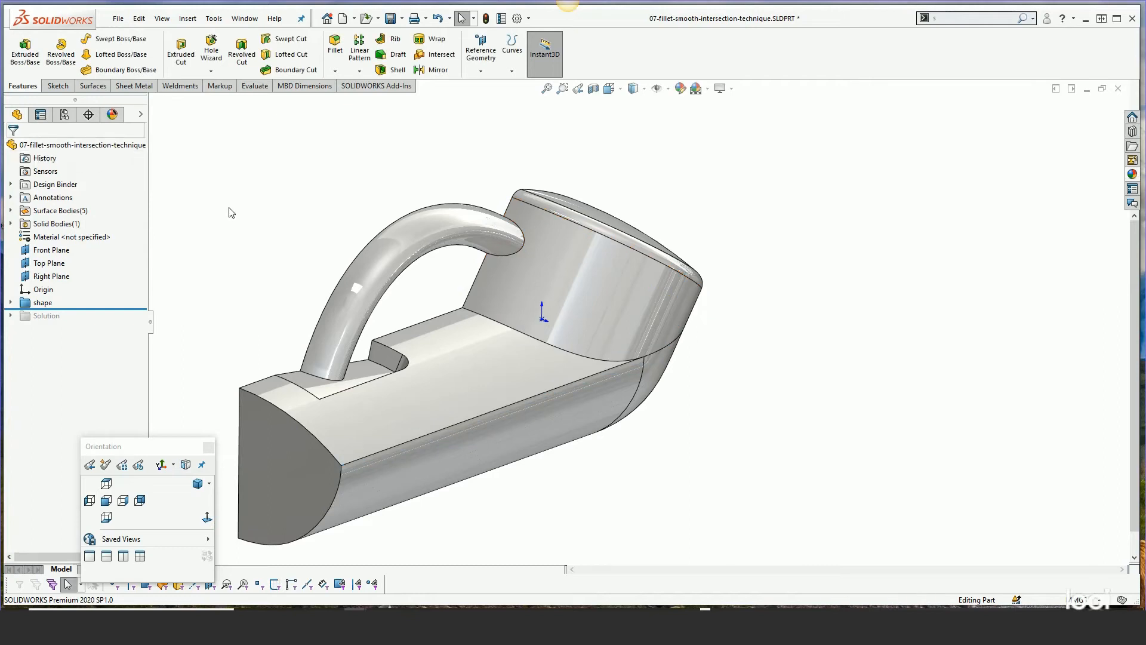
Unsuppress the Solution folder in the feature tree
drag(84, 309, 84, 323)
click(46, 316)
click(56, 283)
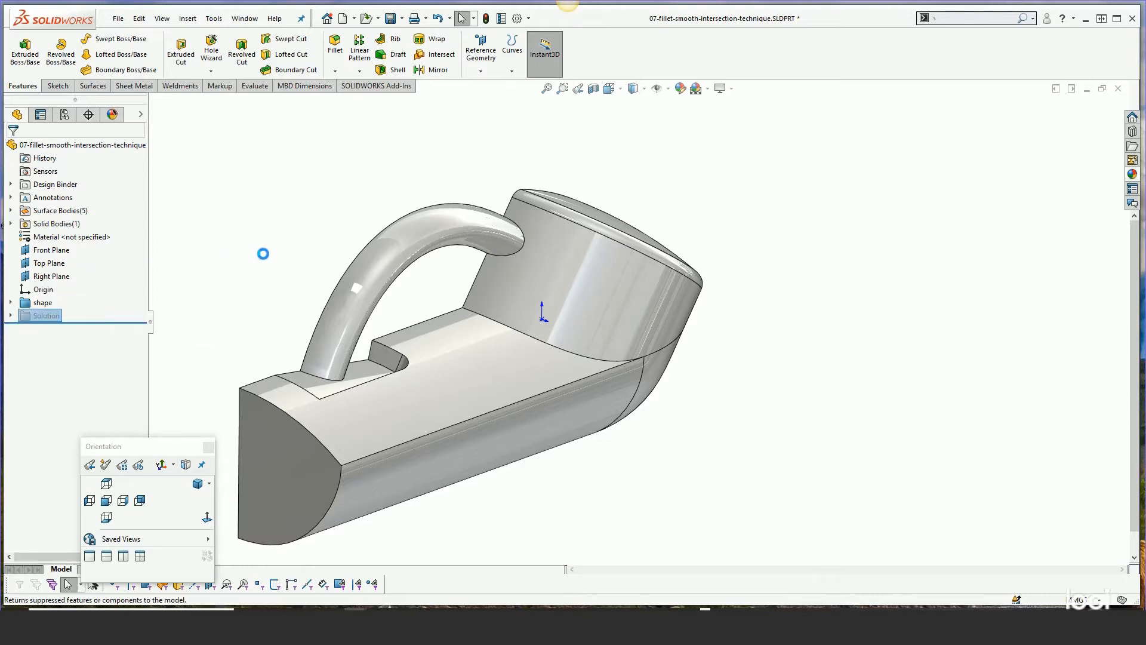
Change the display style and orbit to examine the unsuppressed solution model
click(634, 88)
click(634, 117)
scroll(811, 239, up, 1)
mouse_move(811, 239)
middle_down()
mouse_move(762, 217)
mouse_move(804, 250)
middle_up()
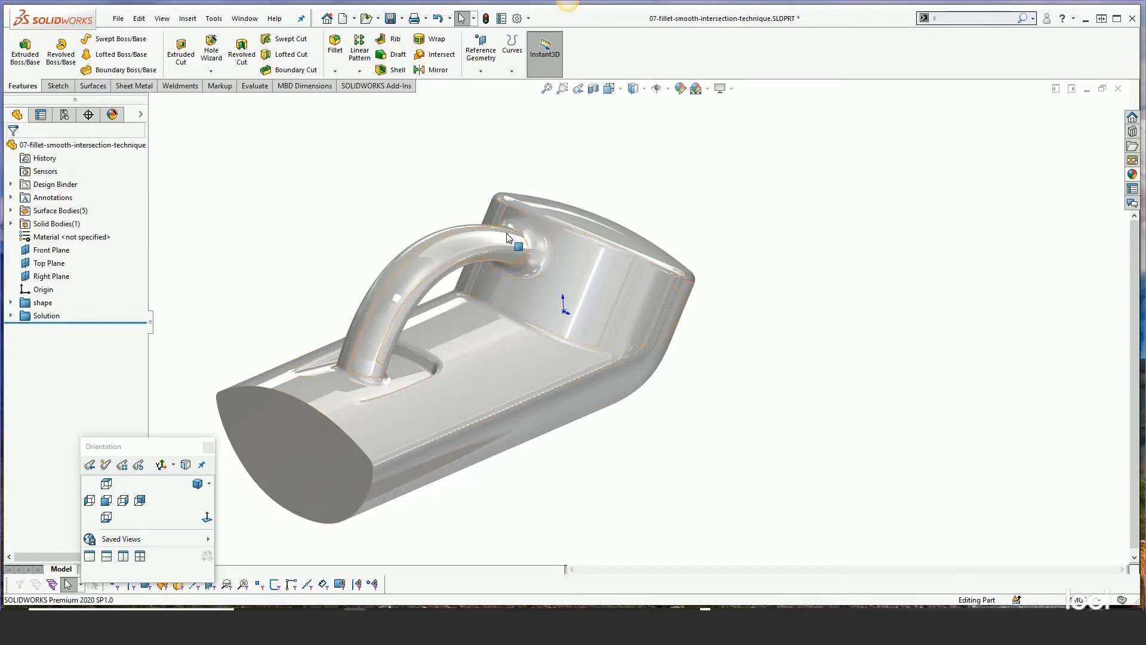
Expand the Solution folder and roll back to just after Split Line3
click(10, 315)
drag(56, 518, 78, 329)
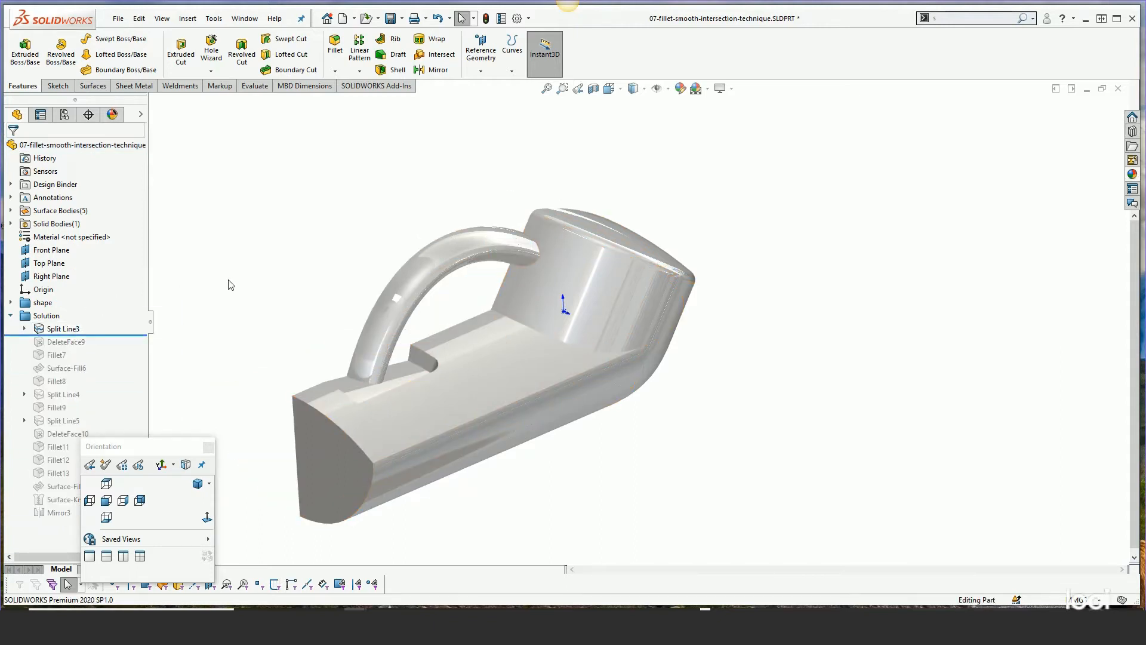
Show model edges and examine Split Line3 and its Sketch15 circle at the intersection
click(647, 89)
click(637, 108)
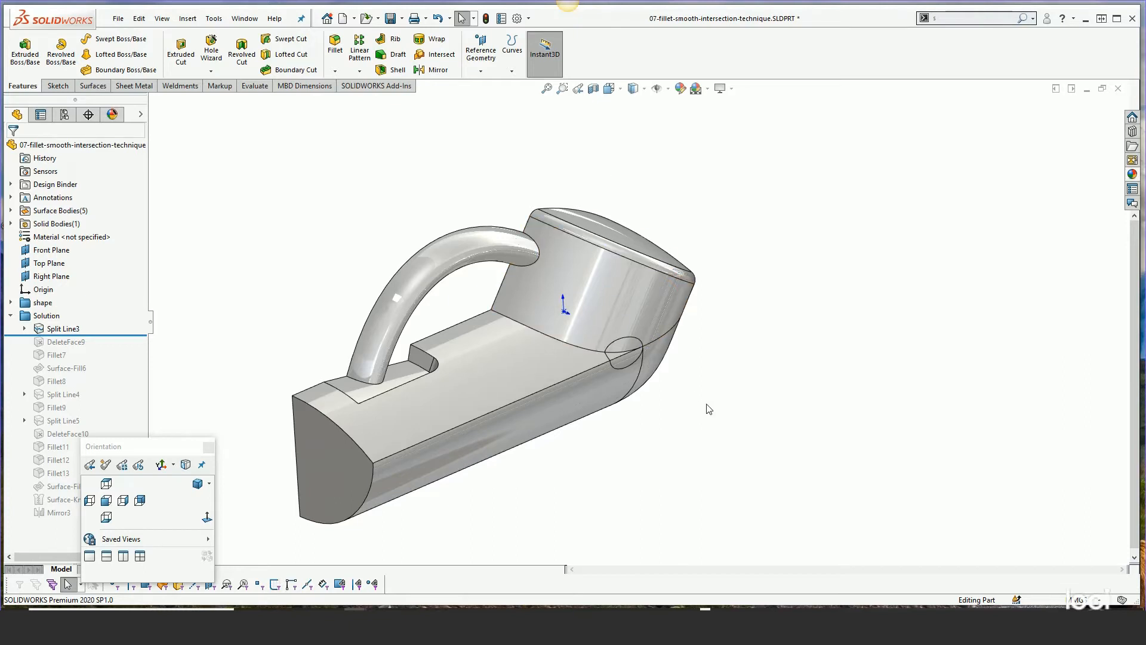
middle_drag(618, 382, 549, 317)
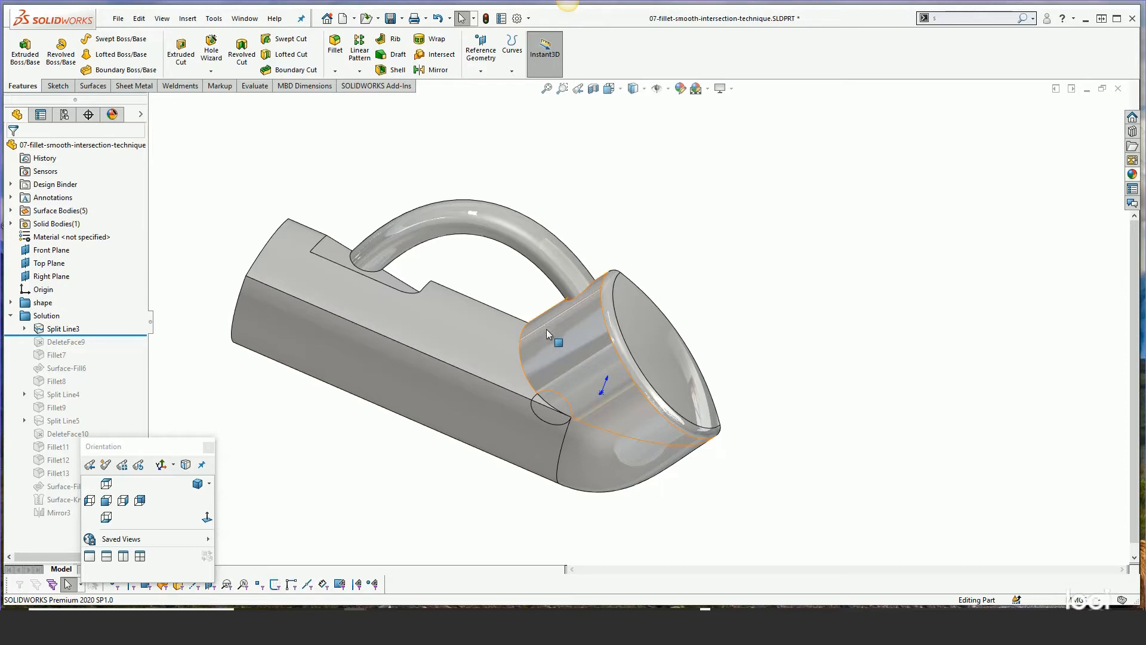
scroll(548, 352, down, 4)
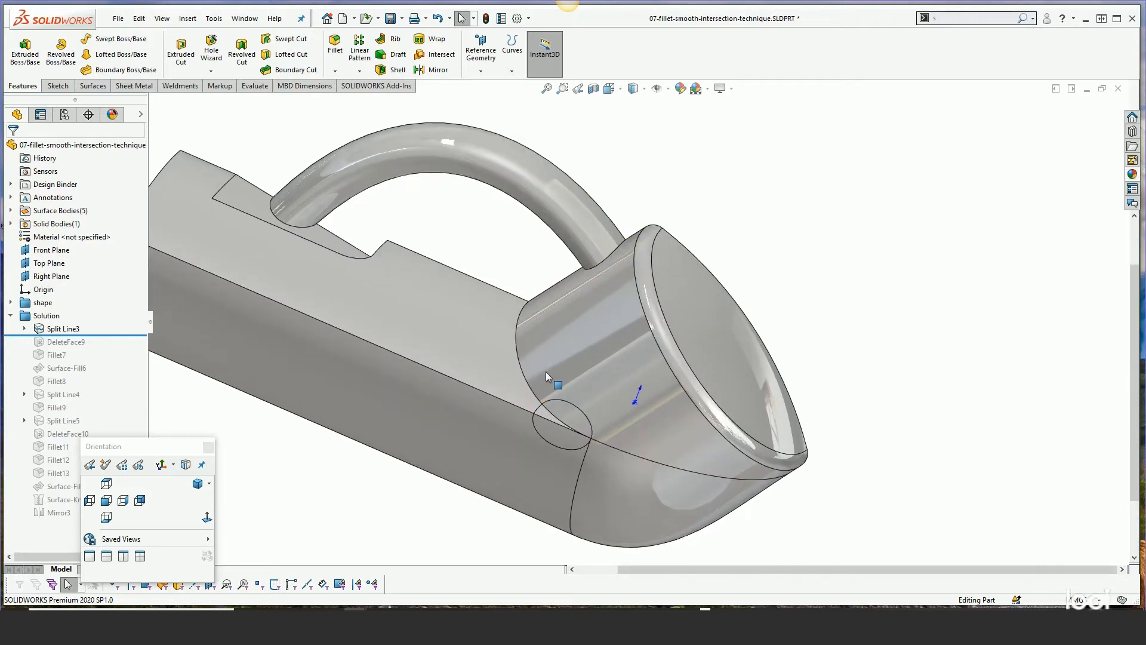
click(25, 329)
click(67, 342)
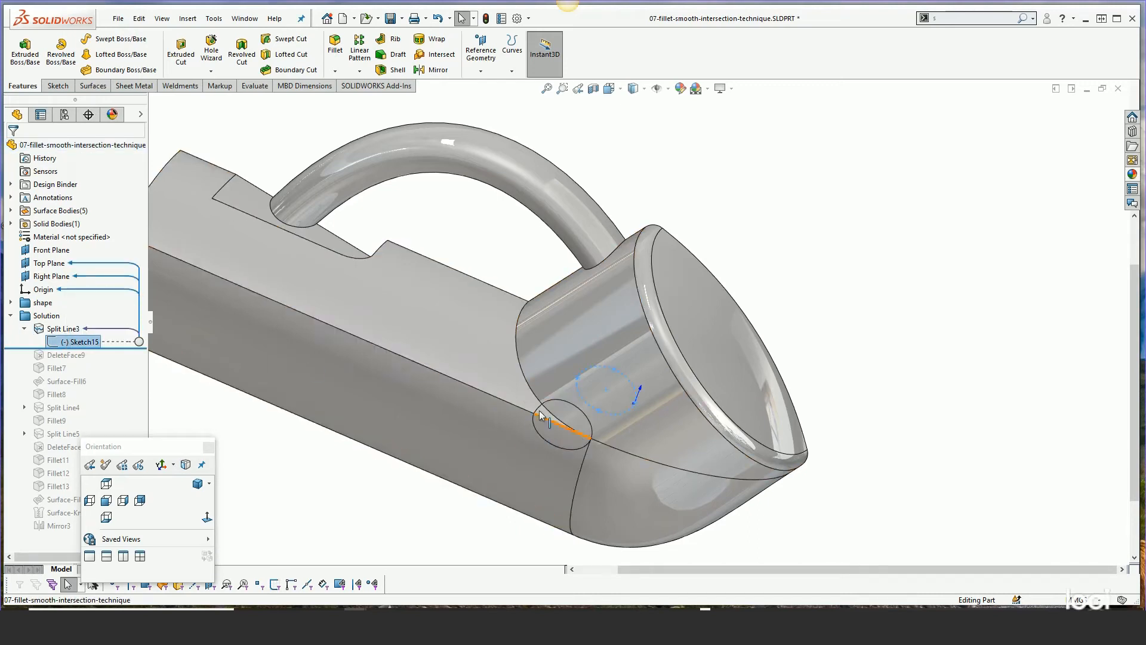
click(941, 367)
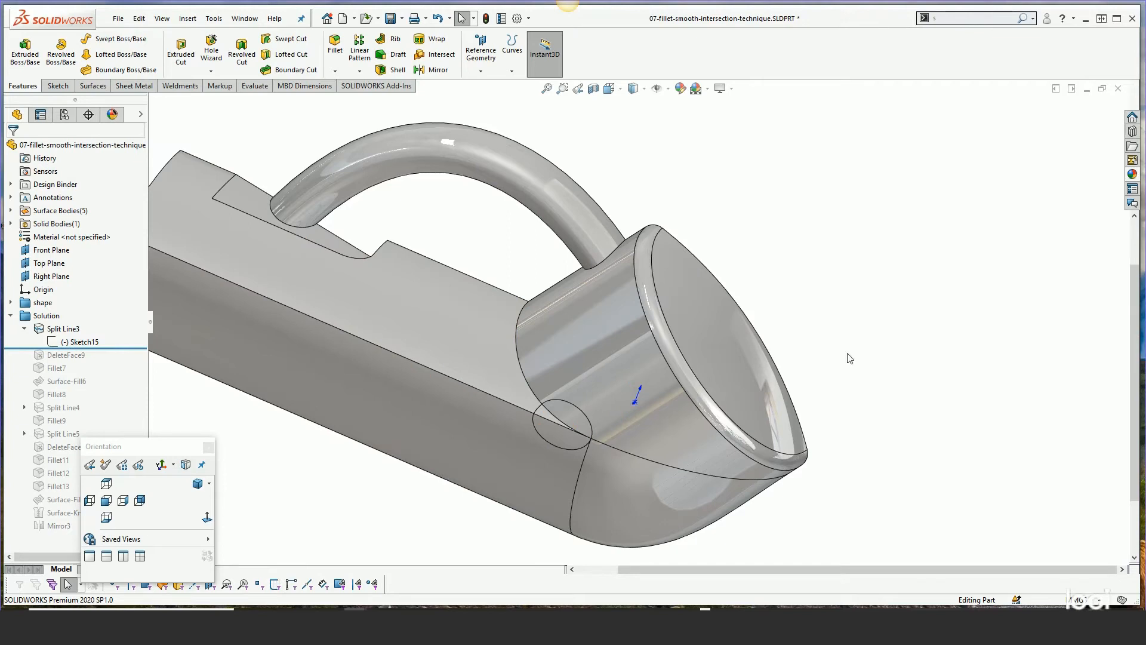
Roll forward past DeleteFace9 and view the opening it leaves at the intersection
drag(116, 349, 113, 362)
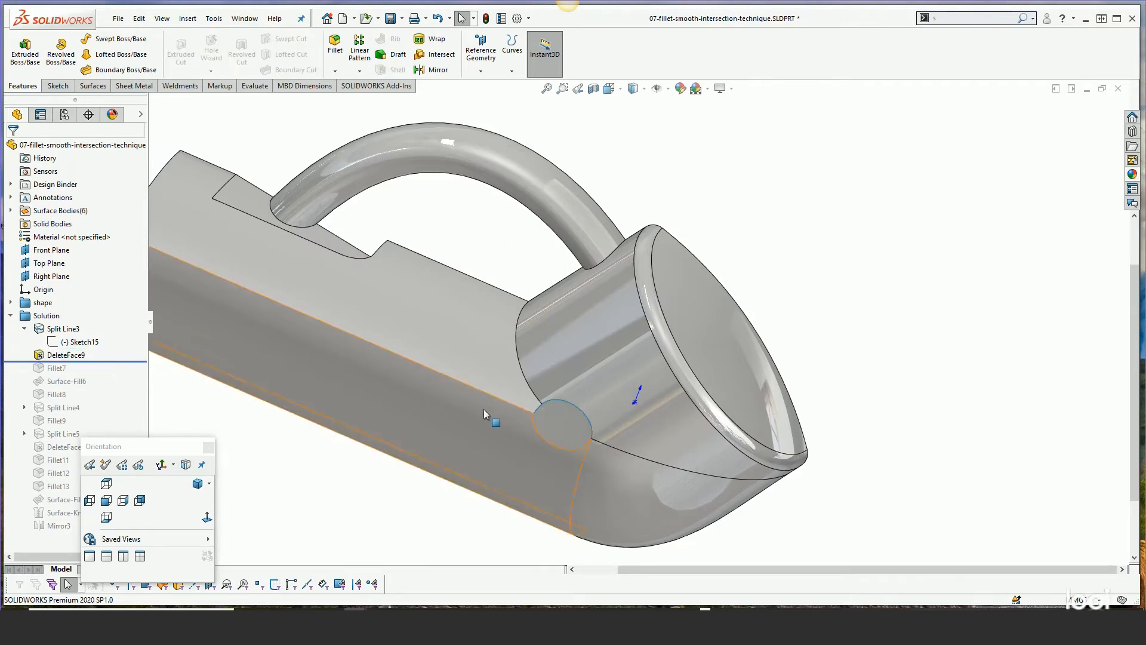
middle_drag(514, 431, 574, 499)
scroll(599, 411, up, 4)
scroll(582, 412, down, 3)
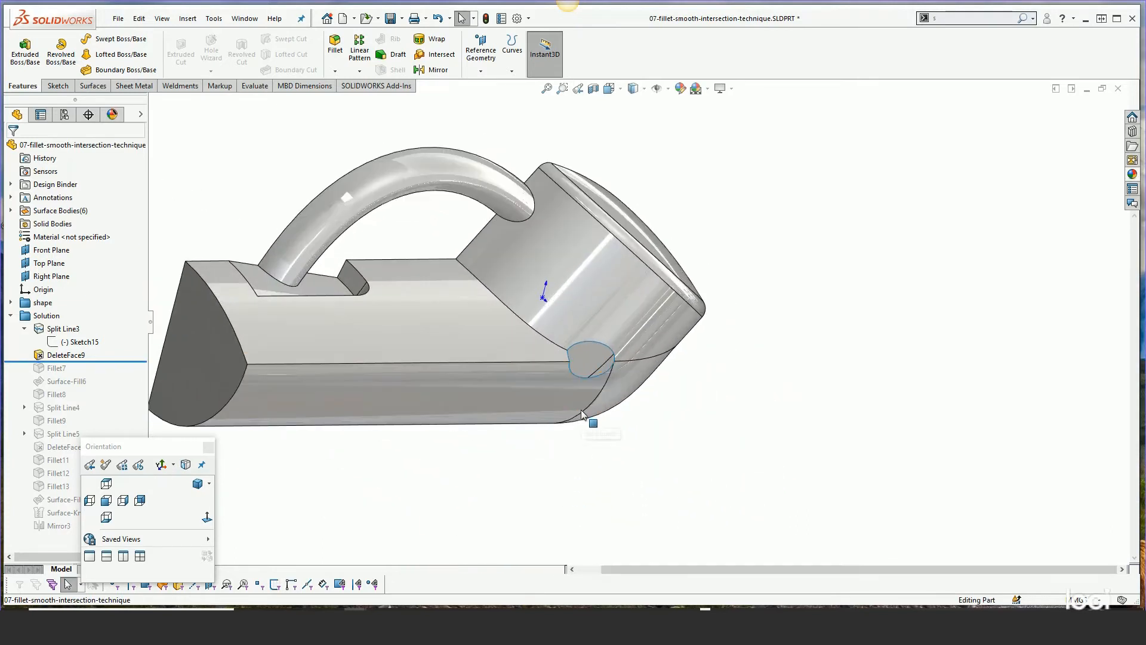
Roll forward past Fillet7 and highlight it on the model
drag(108, 361, 108, 374)
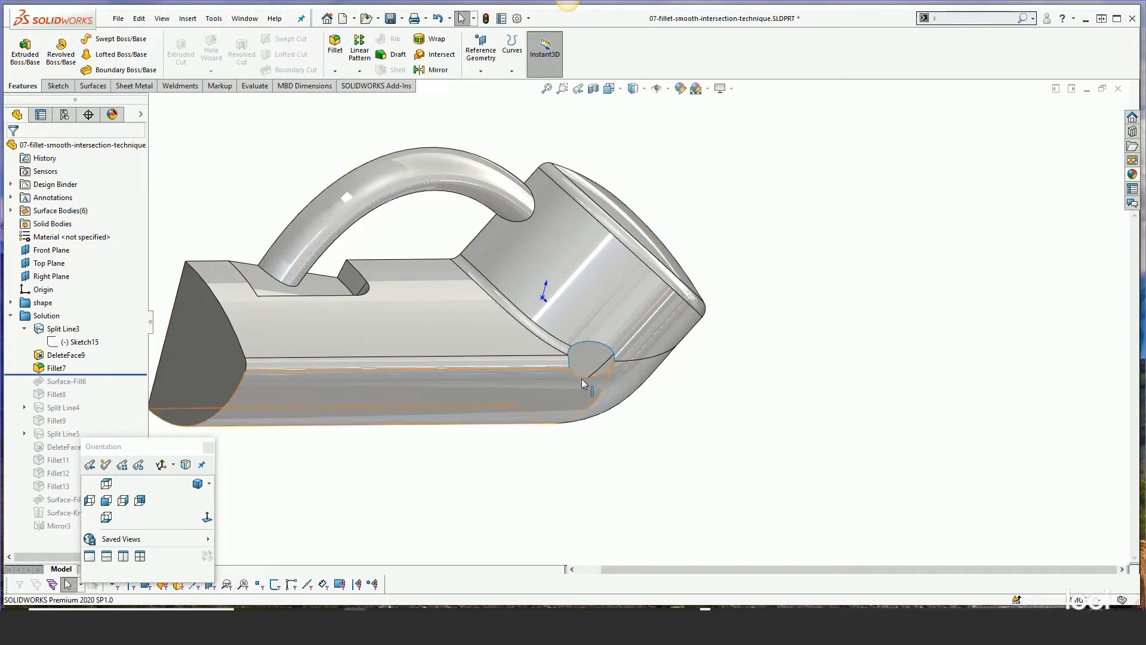
click(83, 366)
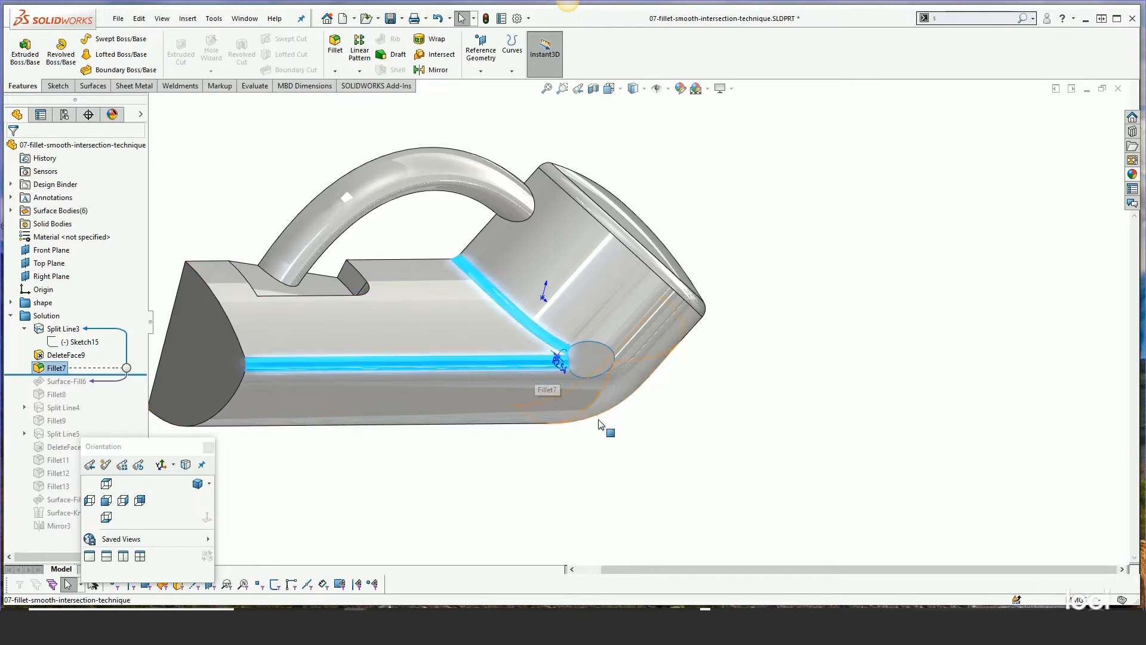
click(665, 446)
scroll(606, 375, down, 2)
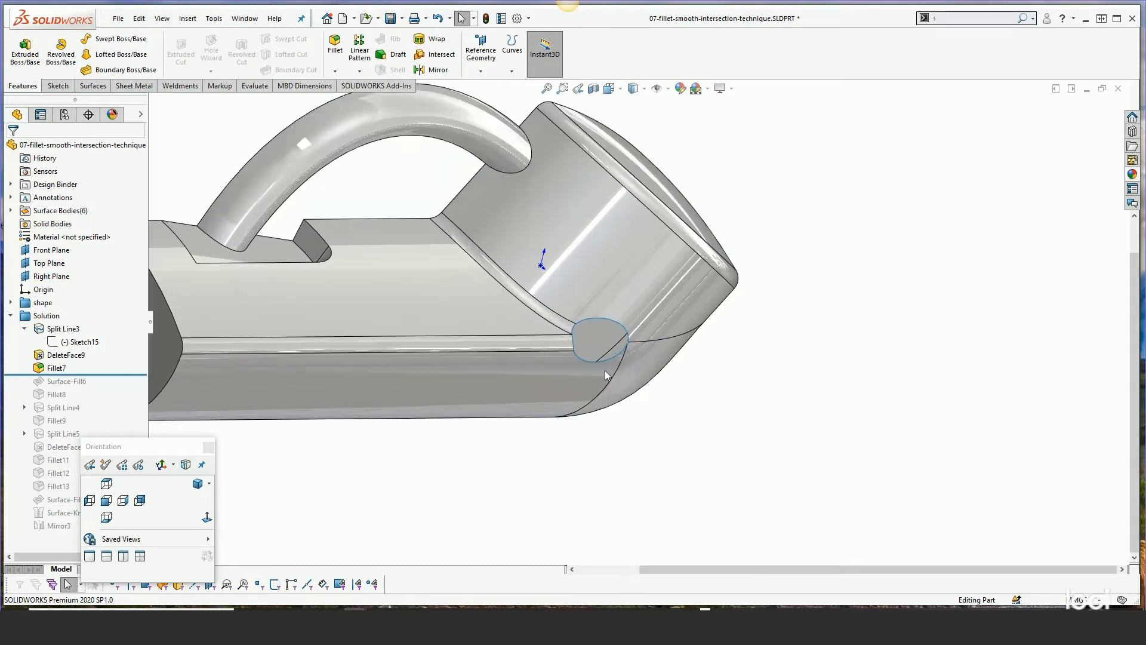
Roll forward past Surface-Fill6 and open its definition to review the tangent patch boundary, then close it
drag(107, 375, 104, 389)
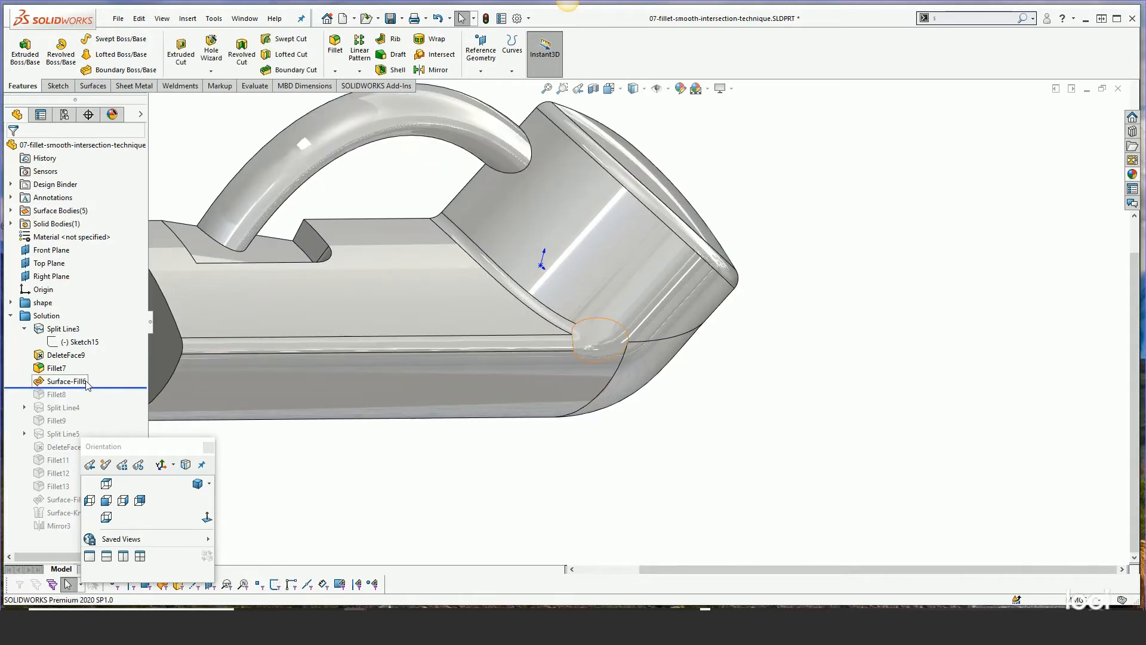
right_click(90, 383)
key(Escape)
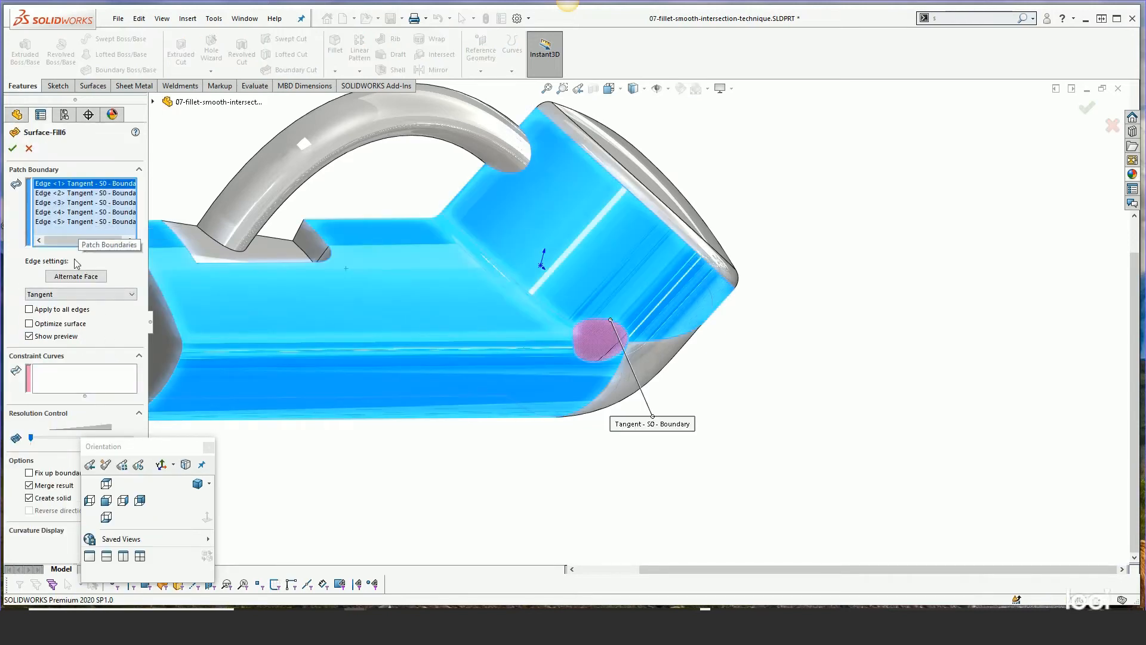
drag(103, 448, 208, 457)
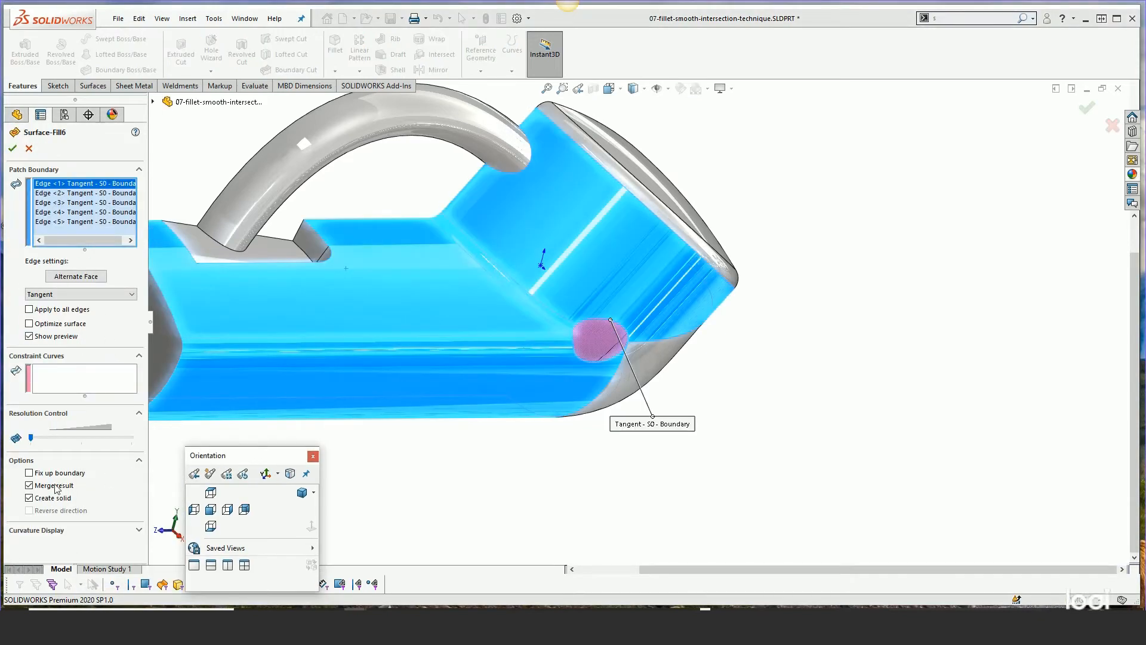
click(13, 148)
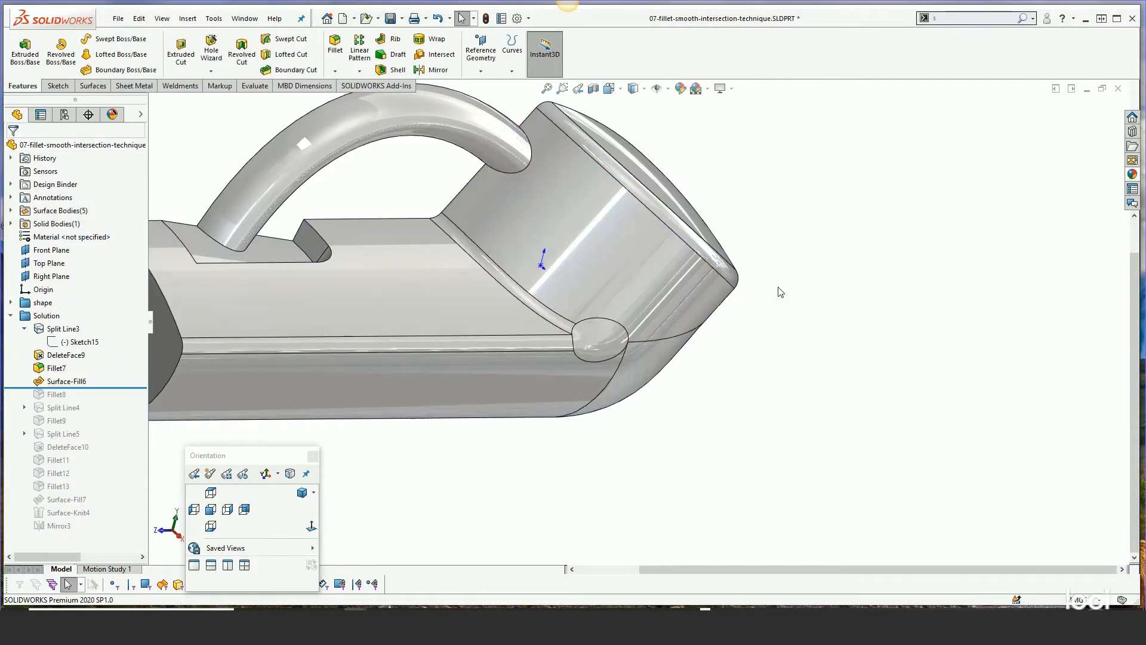
Zoom to fit and compare the blended intersection in shaded and shaded-with-edges display
key(f)
mouse_move(836, 391)
middle_down()
mouse_move(780, 300)
mouse_move(826, 347)
mouse_move(833, 373)
middle_up()
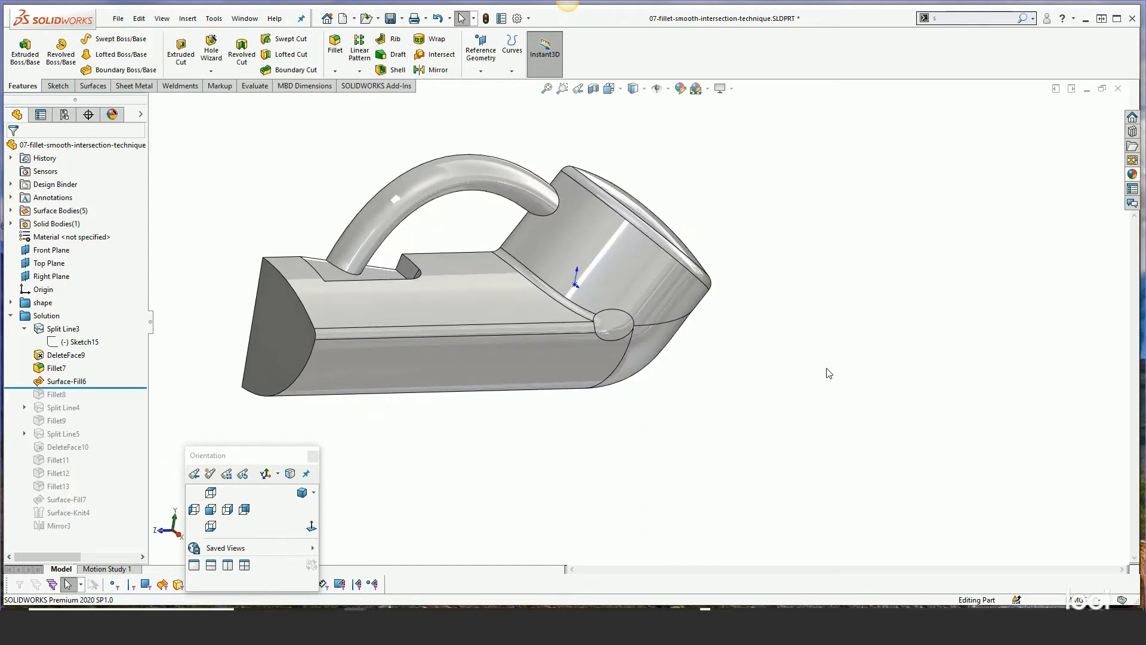
scroll(626, 298, down, 2)
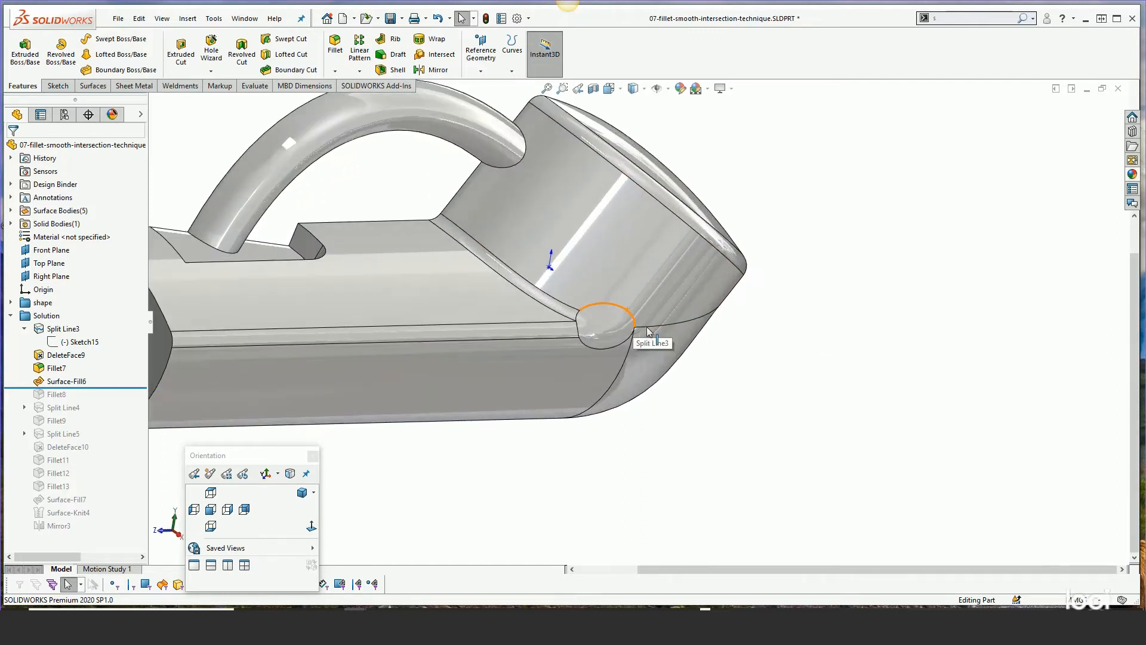
click(644, 89)
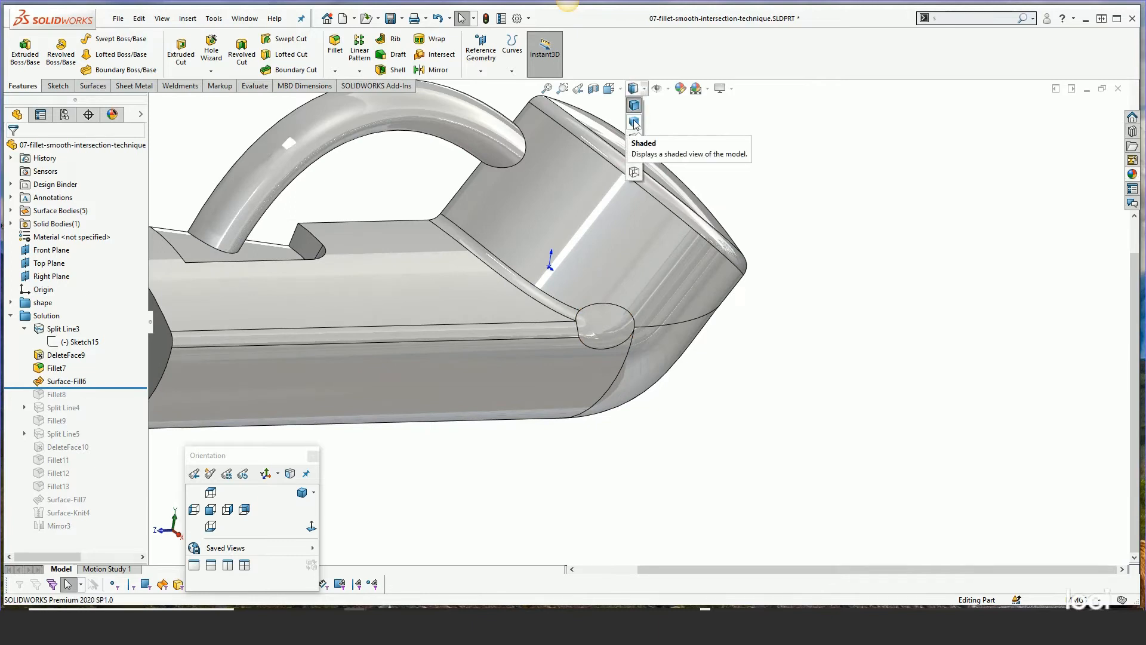
click(635, 123)
middle_drag(734, 180, 811, 259)
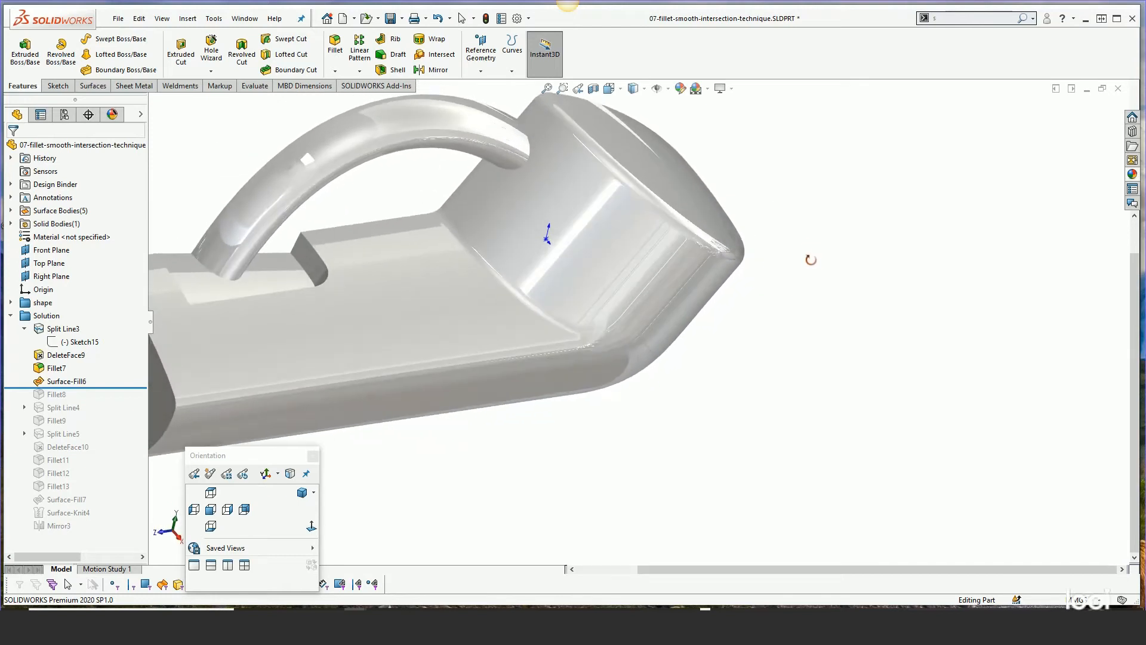
scroll(812, 262, up, 2)
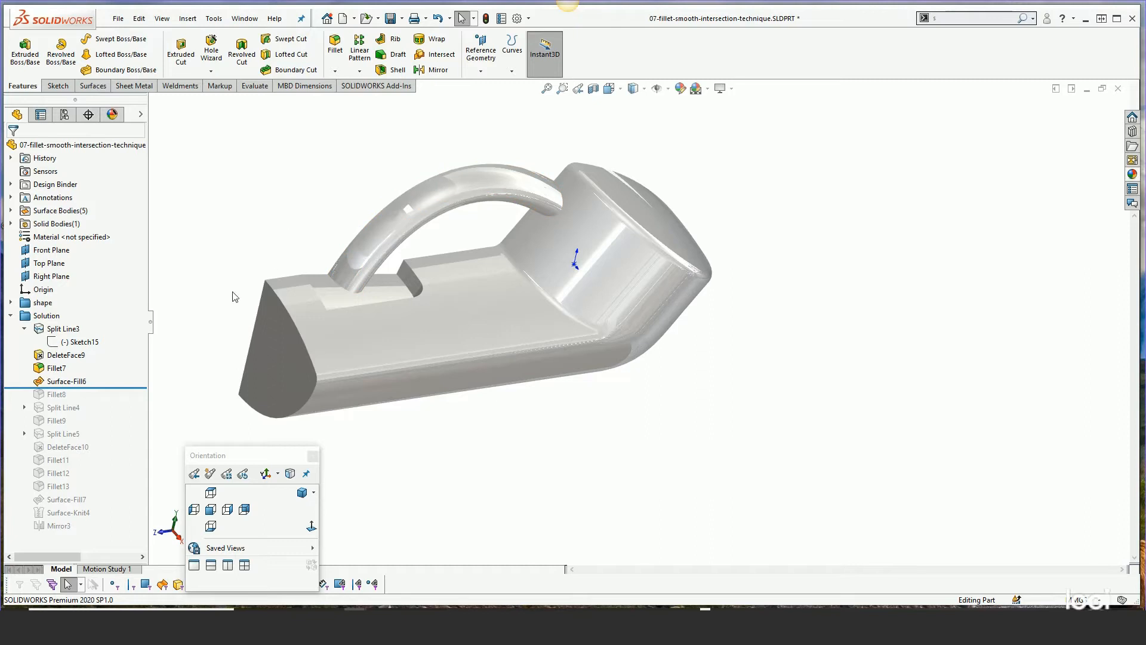
click(637, 89)
click(633, 106)
Roll forward past Fillet8 and zoom in toward the handle's base
drag(95, 388, 102, 401)
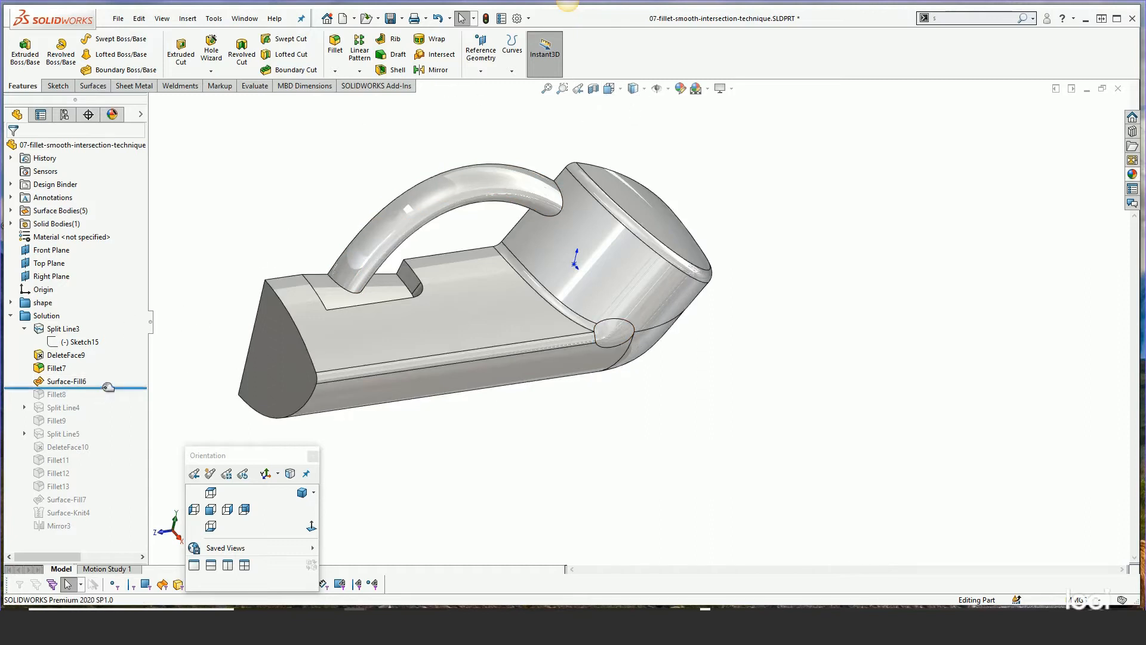
scroll(375, 288, down, 3)
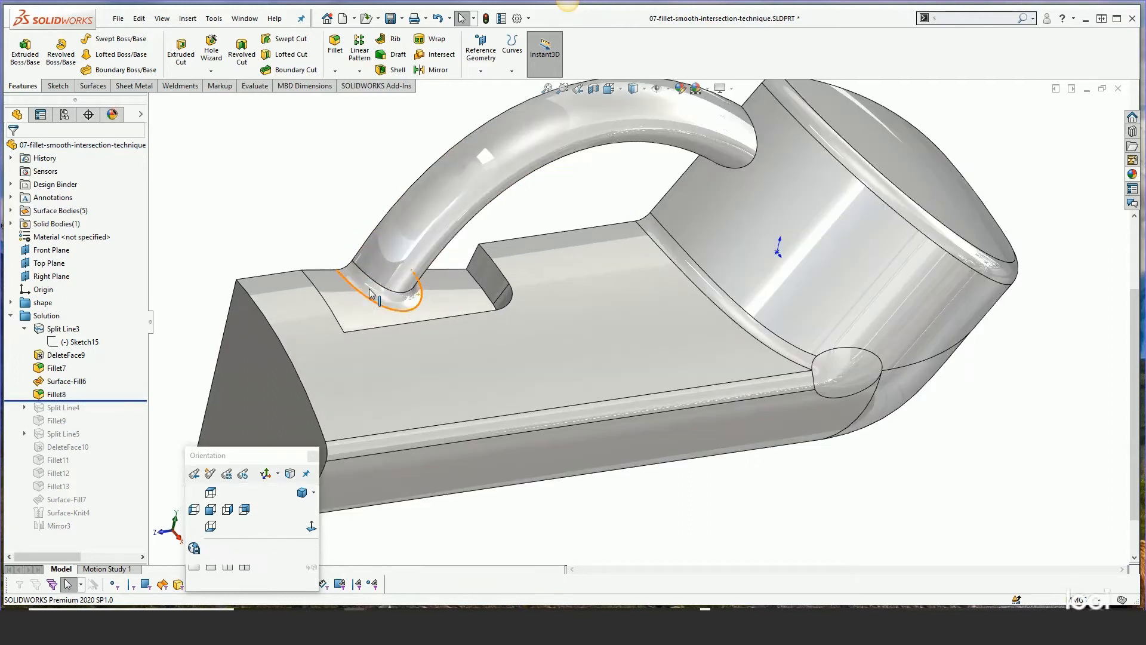
Roll the model forward past Split Line4 and Fillet9 and inspect the handle's upper intersection
drag(102, 400, 105, 412)
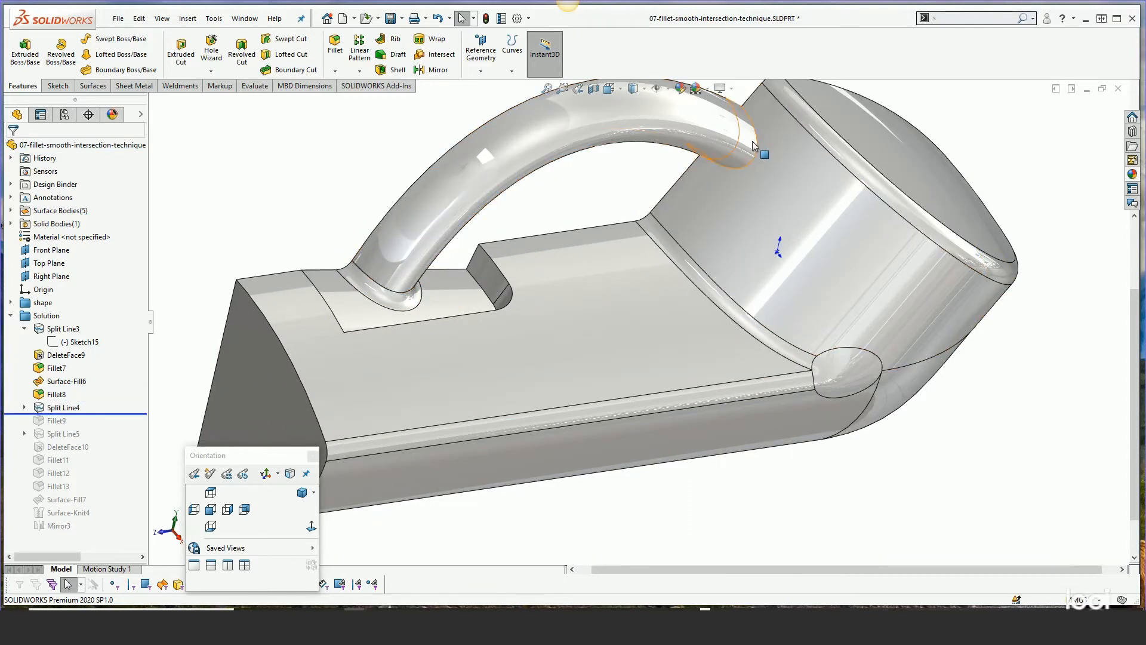
drag(104, 413, 105, 426)
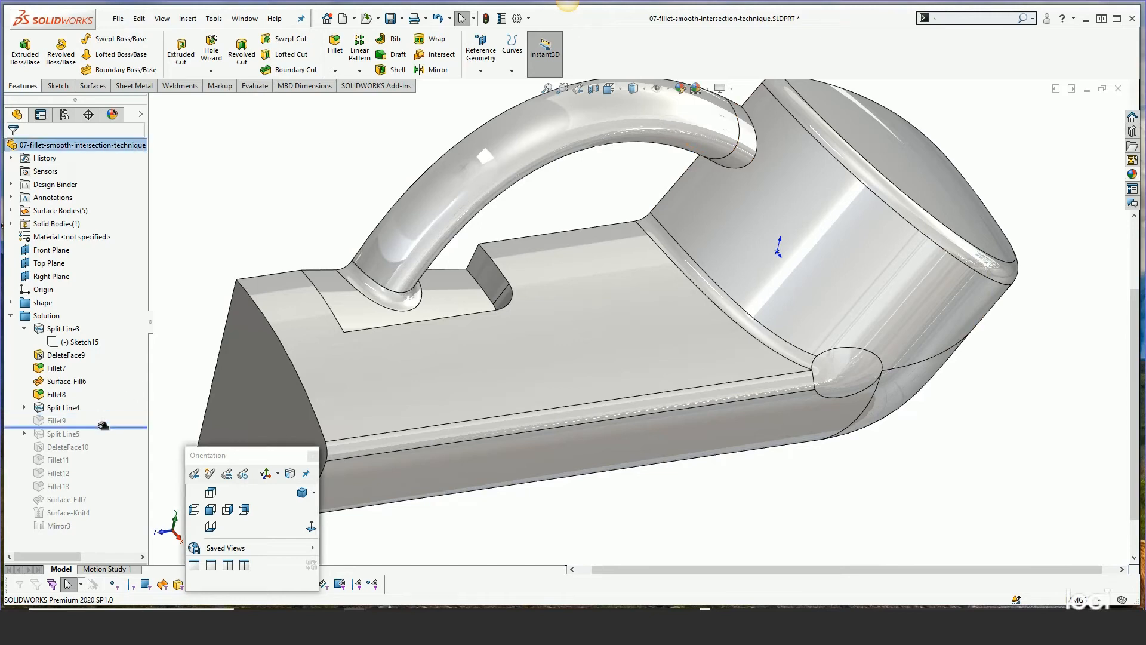
scroll(635, 209, up, 4)
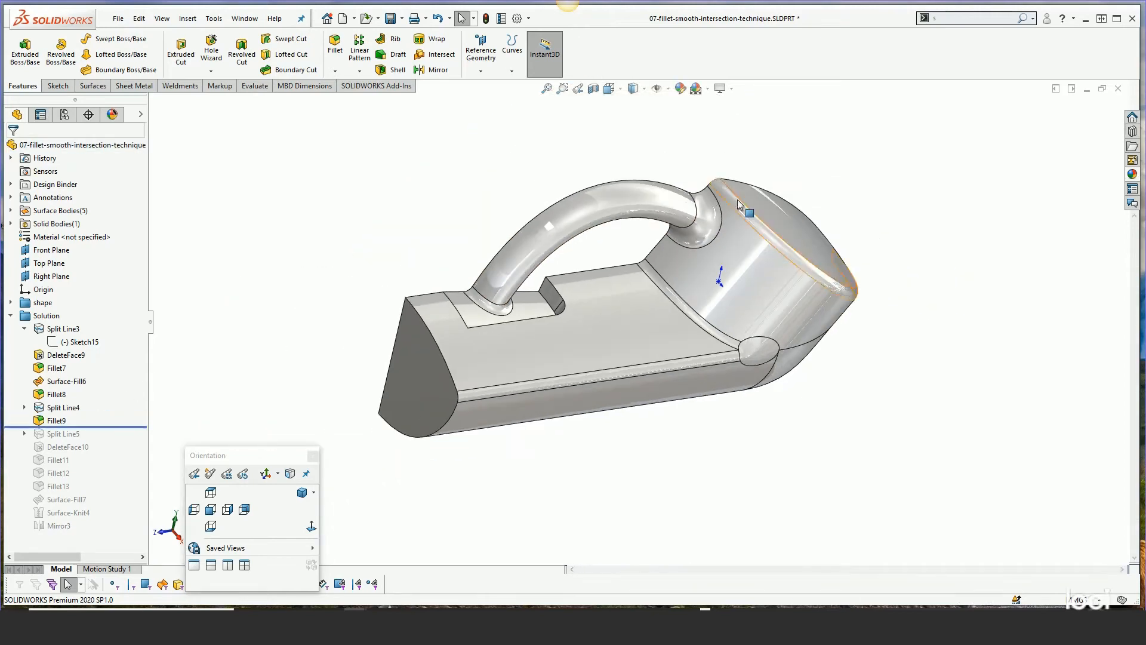
scroll(731, 200, down, 4)
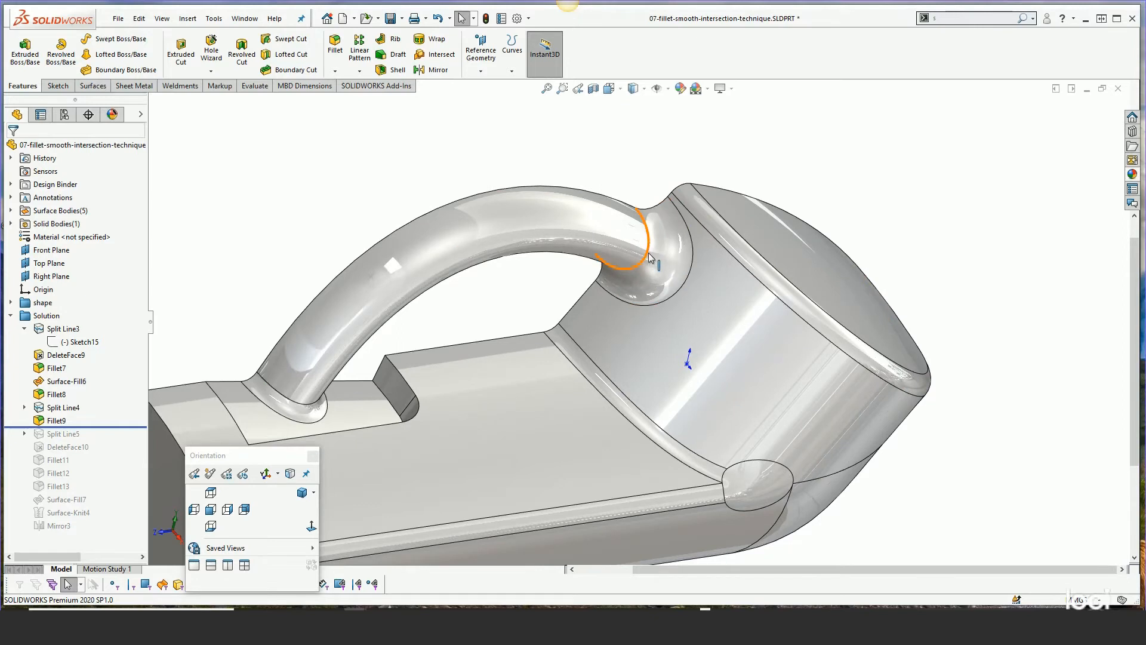
scroll(457, 369, up, 2)
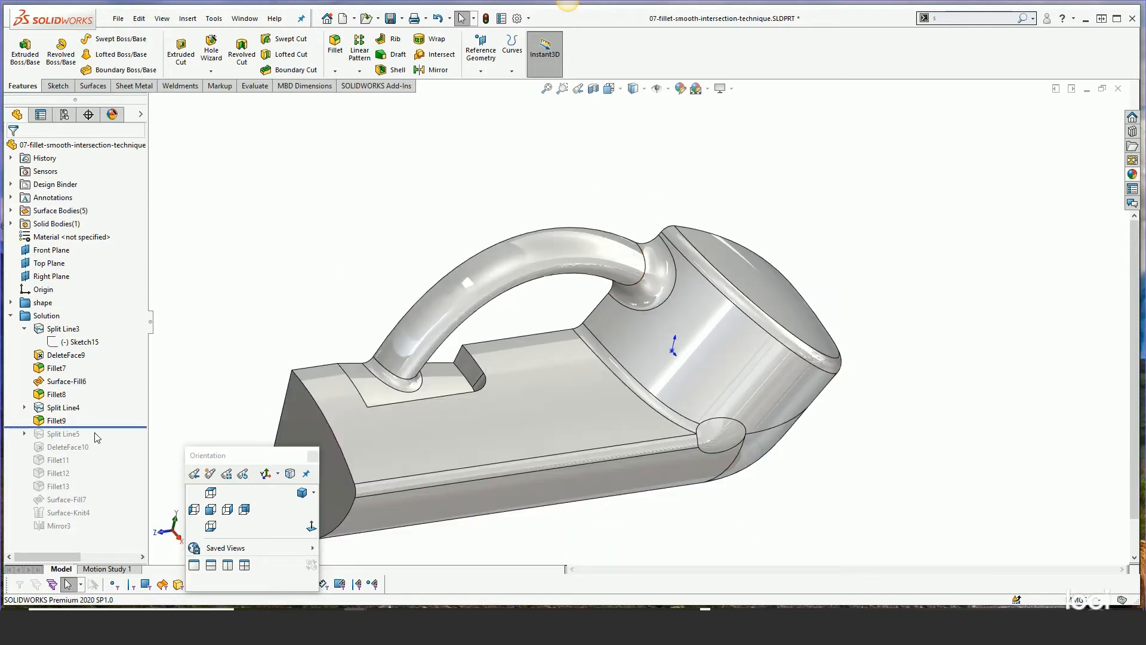
Roll forward past Split Line5, DeleteFace10 and Fillet11 to Fillet13 at the handle's lower base
drag(105, 427, 99, 443)
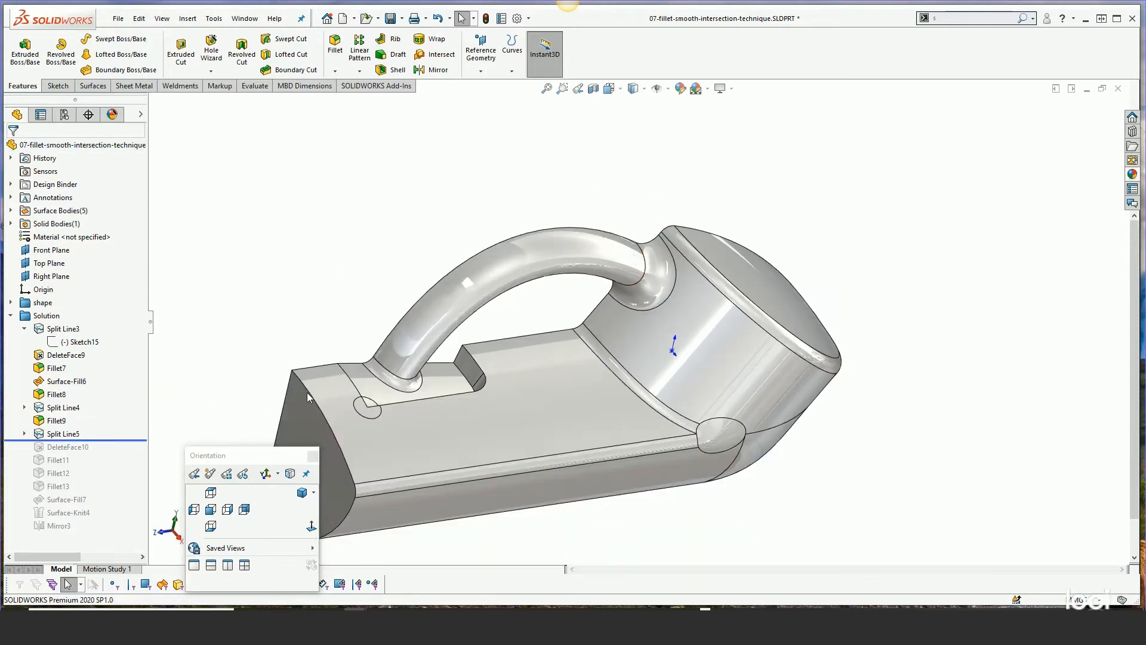
scroll(410, 411, down, 3)
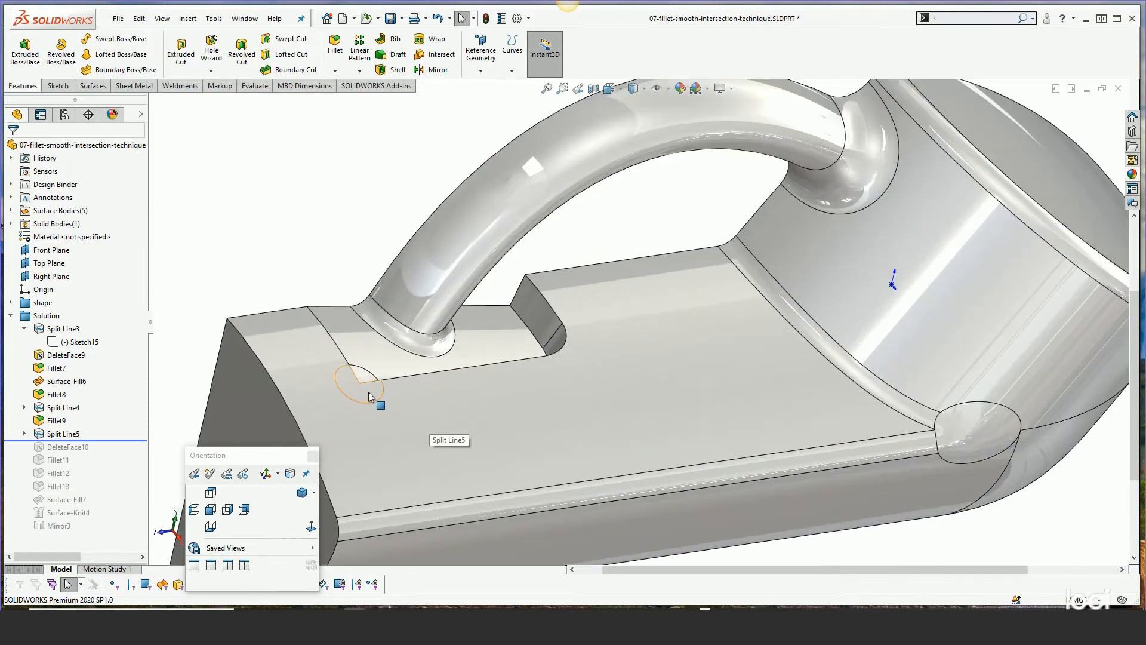
drag(107, 441, 87, 493)
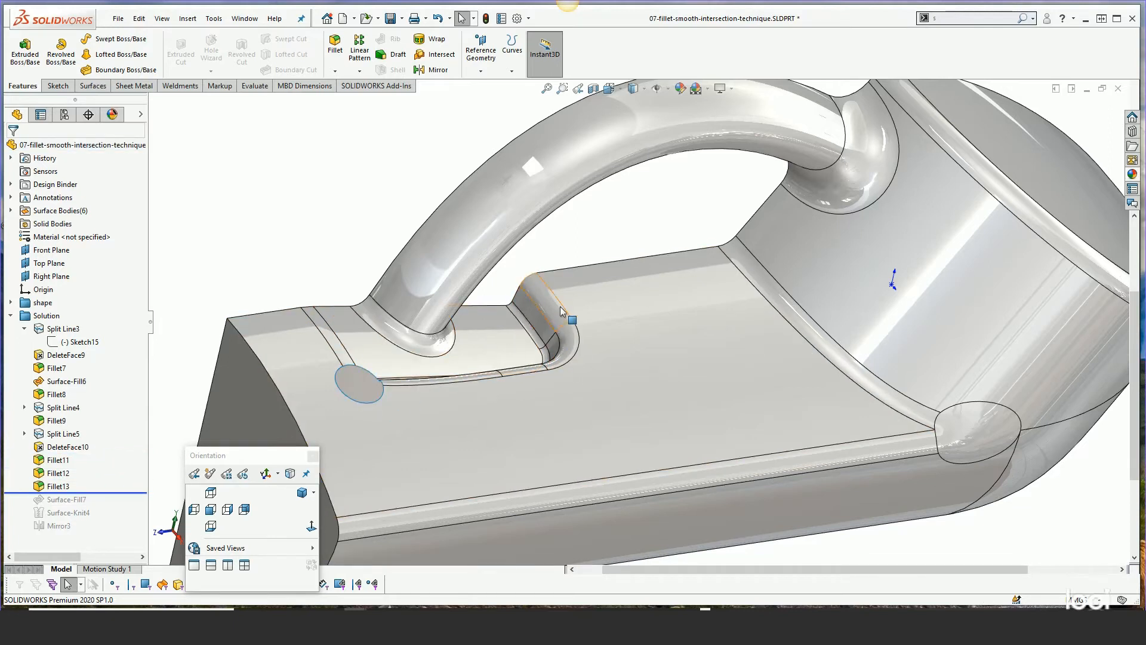
middle_drag(413, 350, 371, 365)
Roll forward to the end of the tree past Surface-Fill7, Surface-Knit4 and Mirror3 and view the whole part
drag(103, 493, 101, 531)
key(f)
middle_drag(628, 389, 617, 320)
scroll(618, 320, up, 1)
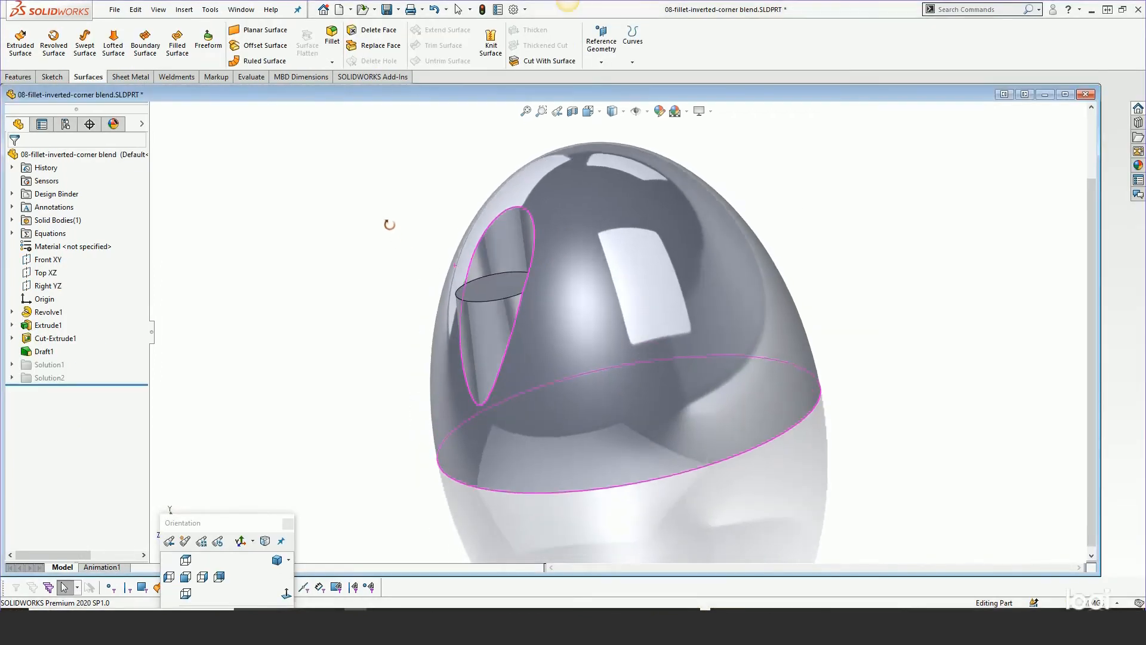
Switch to the inverted-corner blend part and zoom in on the hole's intersecting elliptical edges
middle_drag(389, 225, 414, 231)
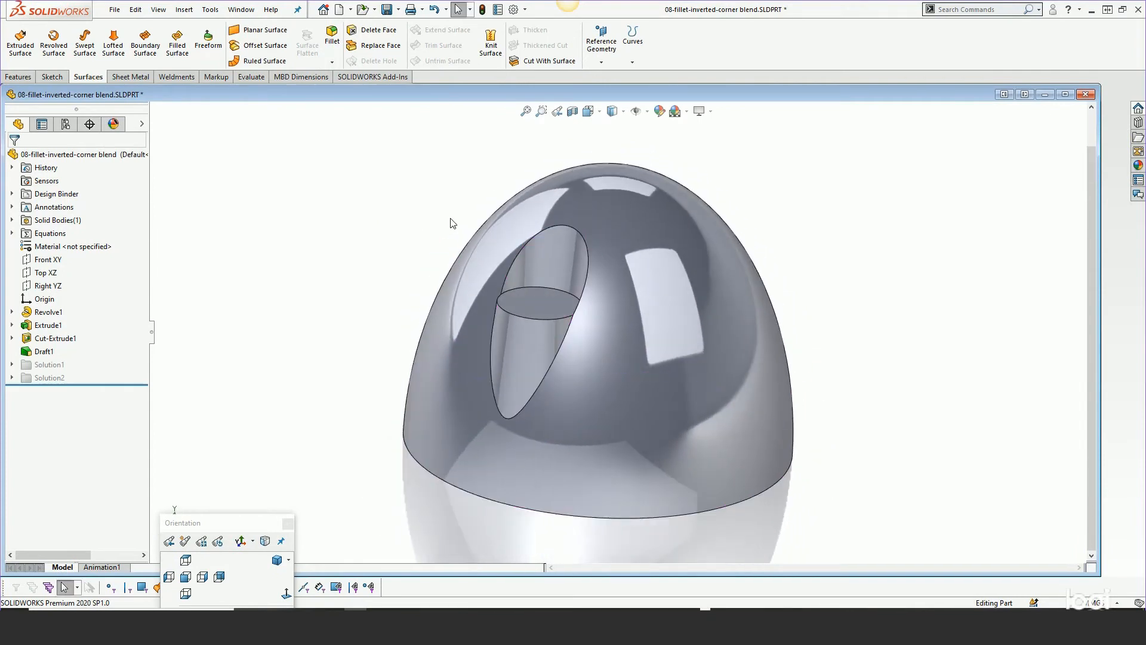
scroll(550, 283, down, 6)
mouse_move(555, 308)
middle_down()
mouse_move(588, 389)
mouse_move(542, 305)
middle_up()
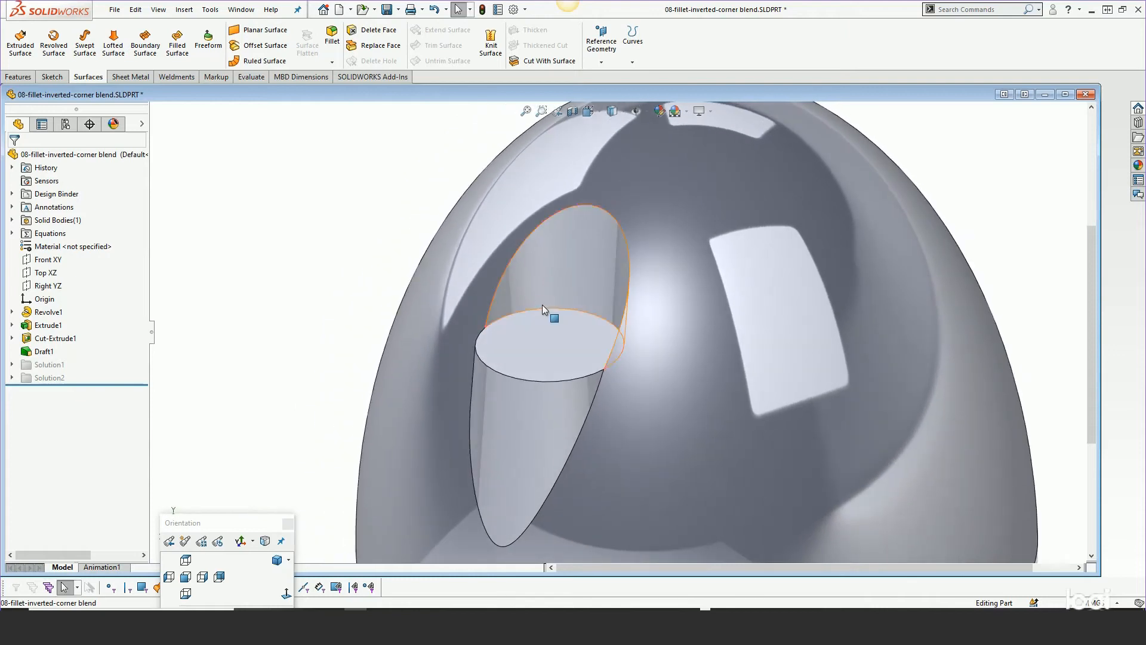
scroll(541, 309, down, 5)
scroll(537, 322, down, 3)
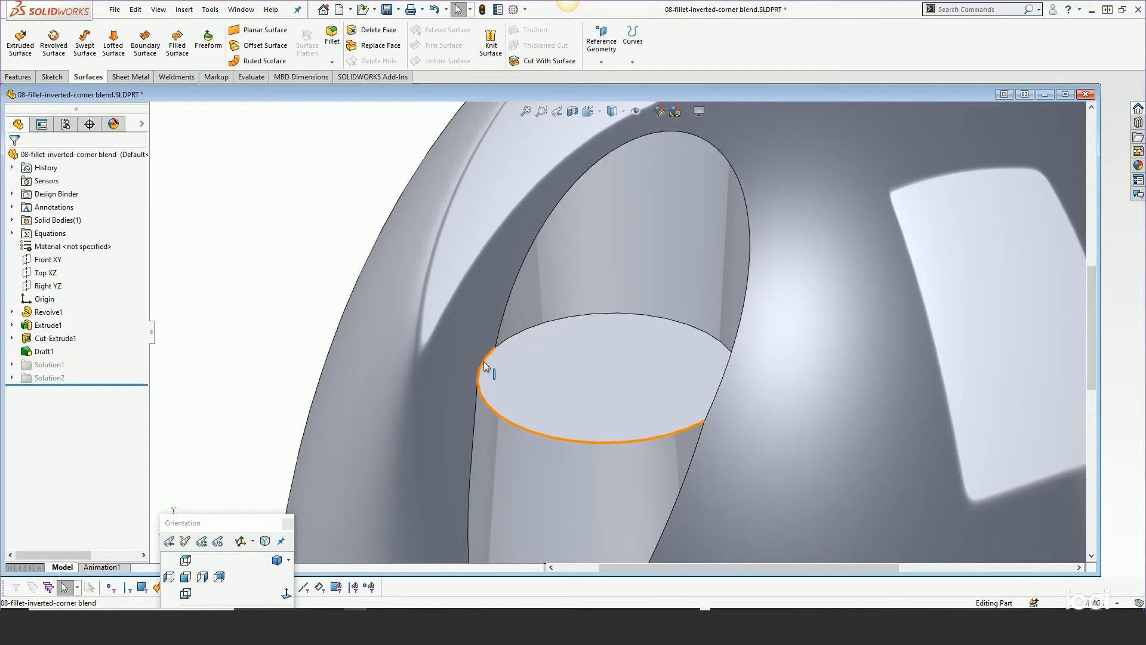
mouse_move(525, 391)
middle_down()
mouse_move(486, 402)
mouse_move(571, 409)
mouse_move(541, 382)
middle_up()
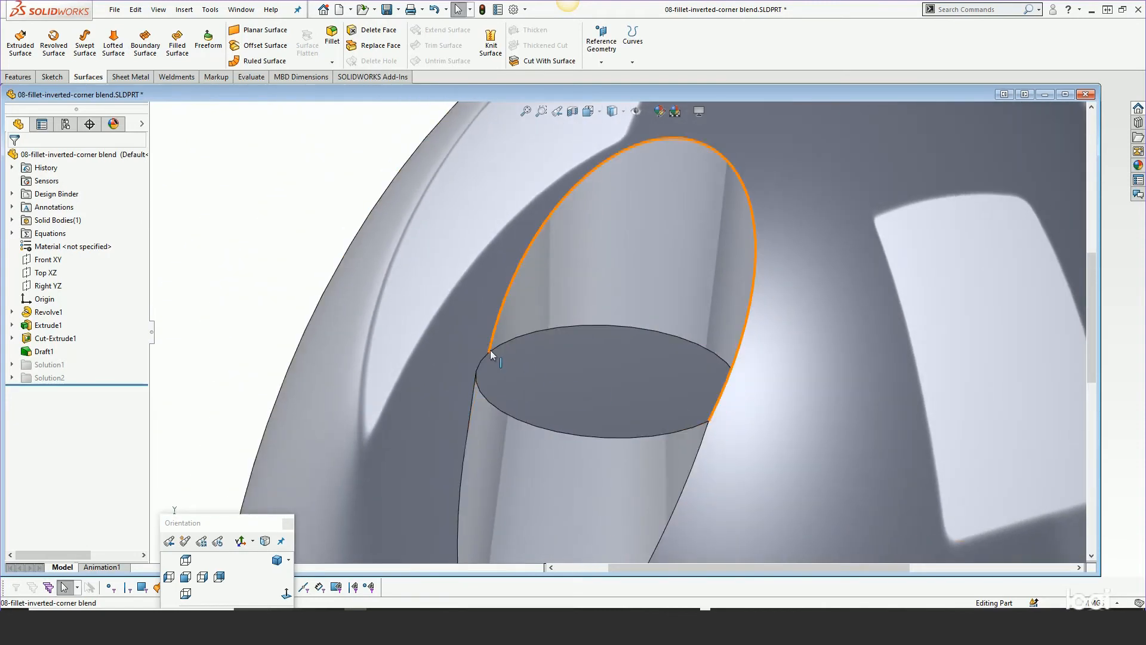
scroll(268, 182, up, 3)
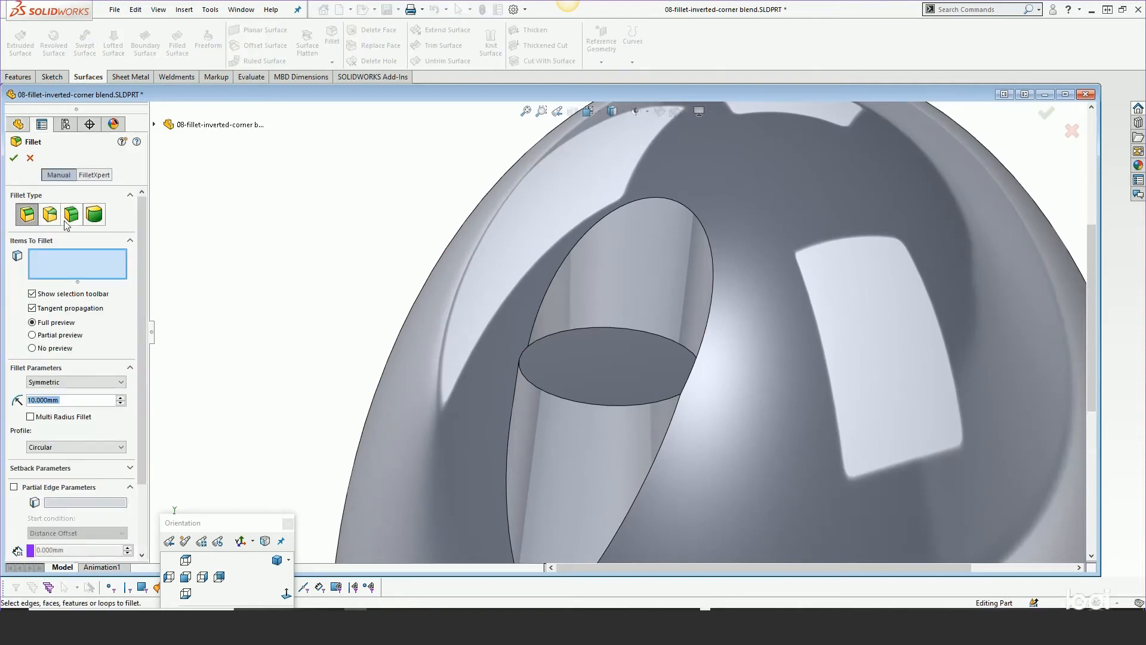
Fillet the hole's outer elliptical edge with a 1.5 mm radius
click(547, 289)
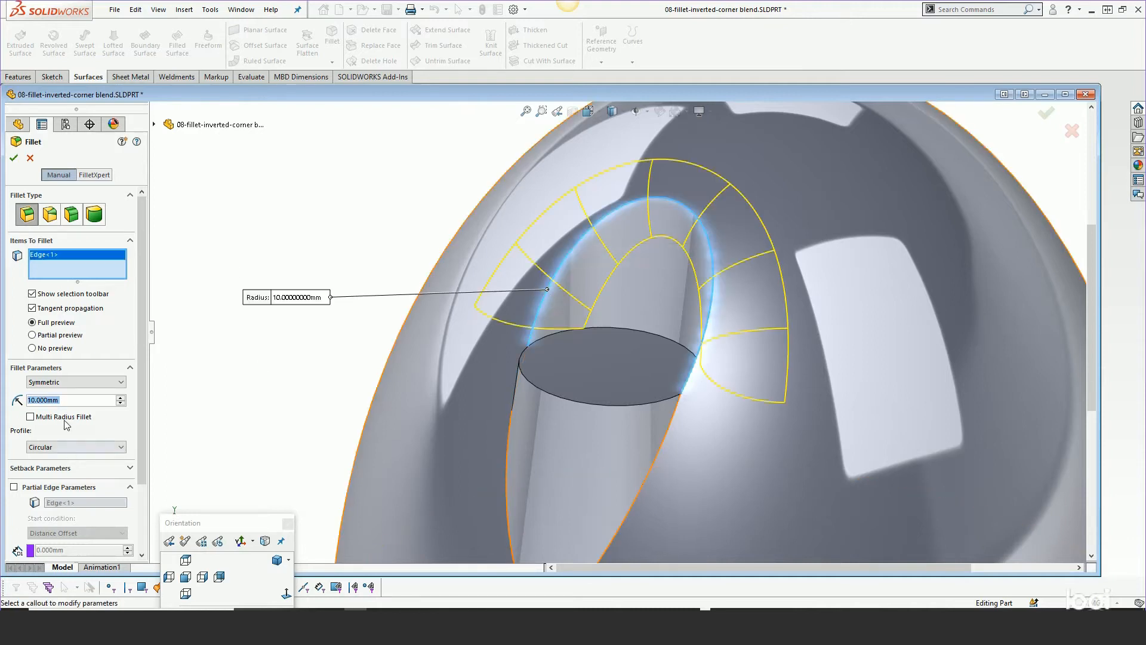
text(1.5)
key(Return)
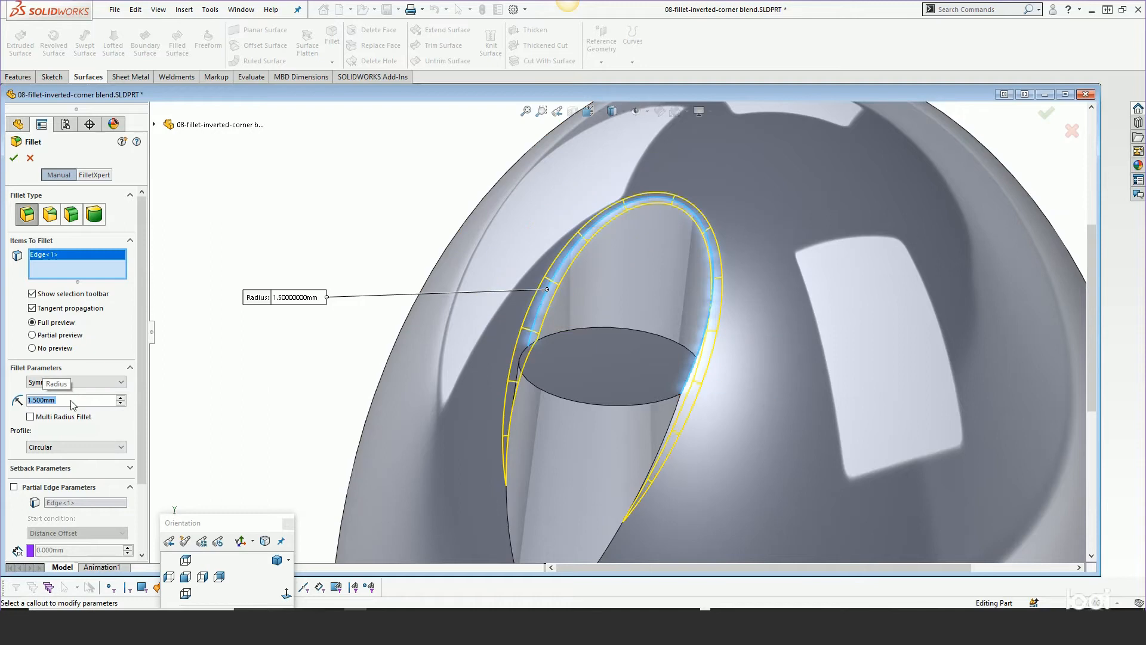
Add the inner ellipse and the remaining intersecting edges of the hole to the fillet
click(548, 396)
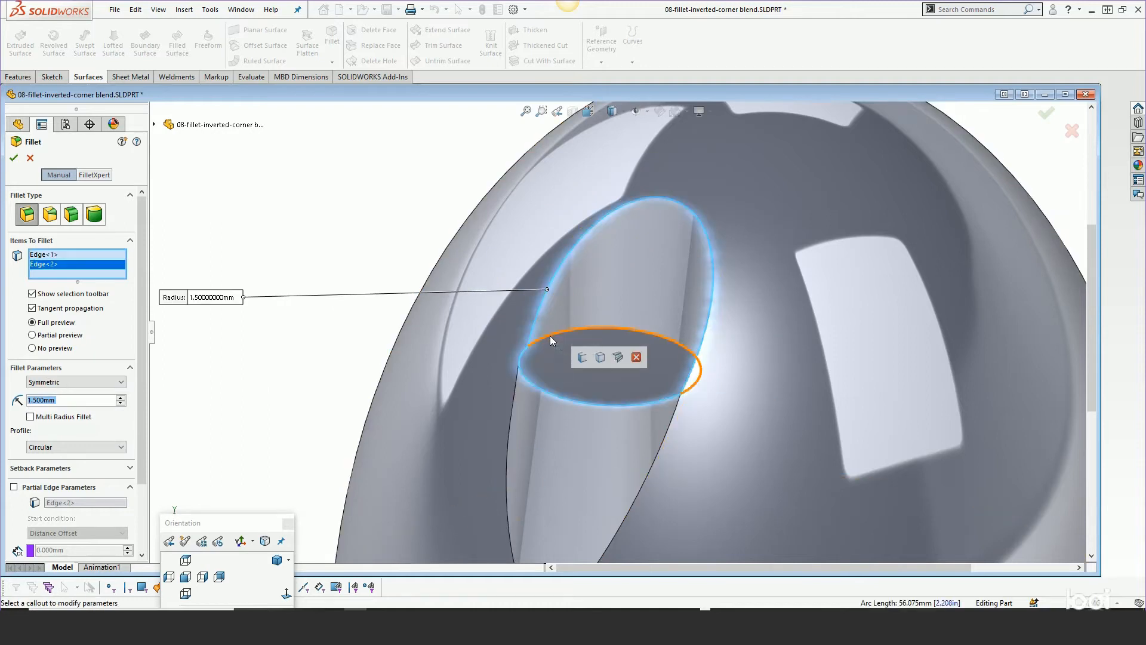
click(549, 337)
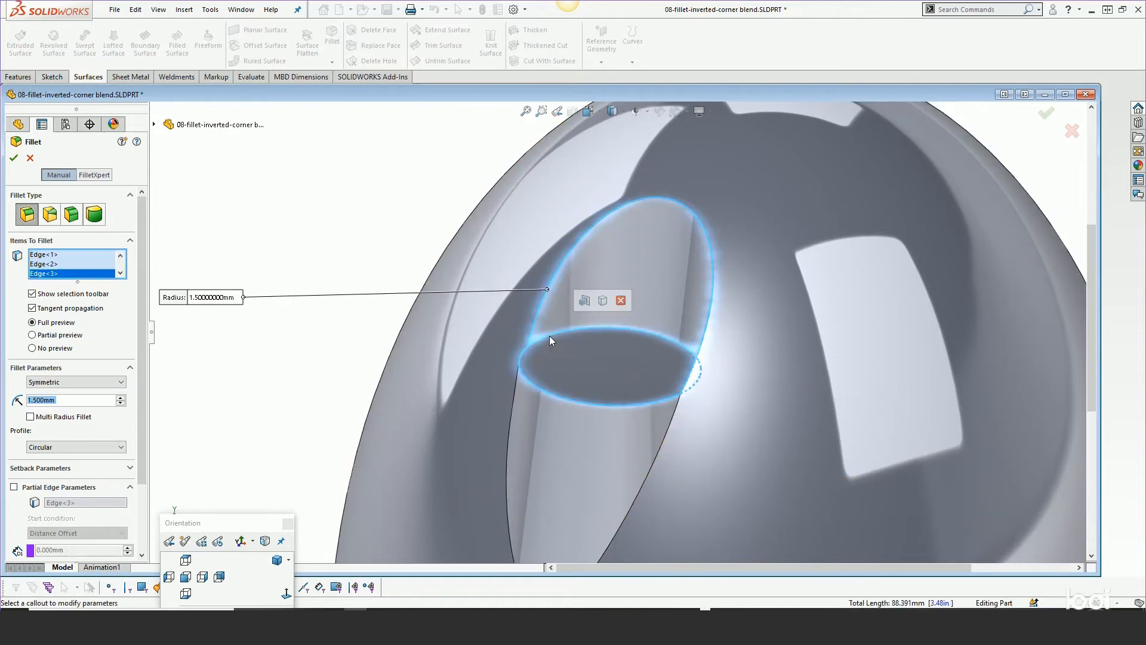
click(658, 450)
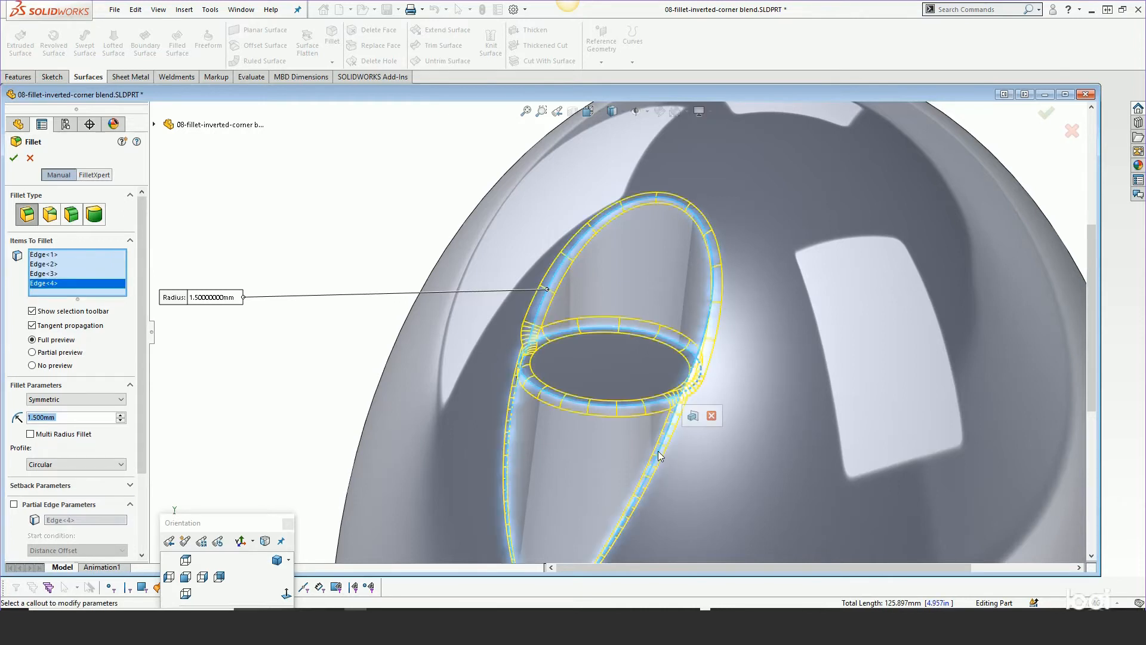
Enable Multi Radius Fillet for the selected hole edges
scroll(644, 450, up, 3)
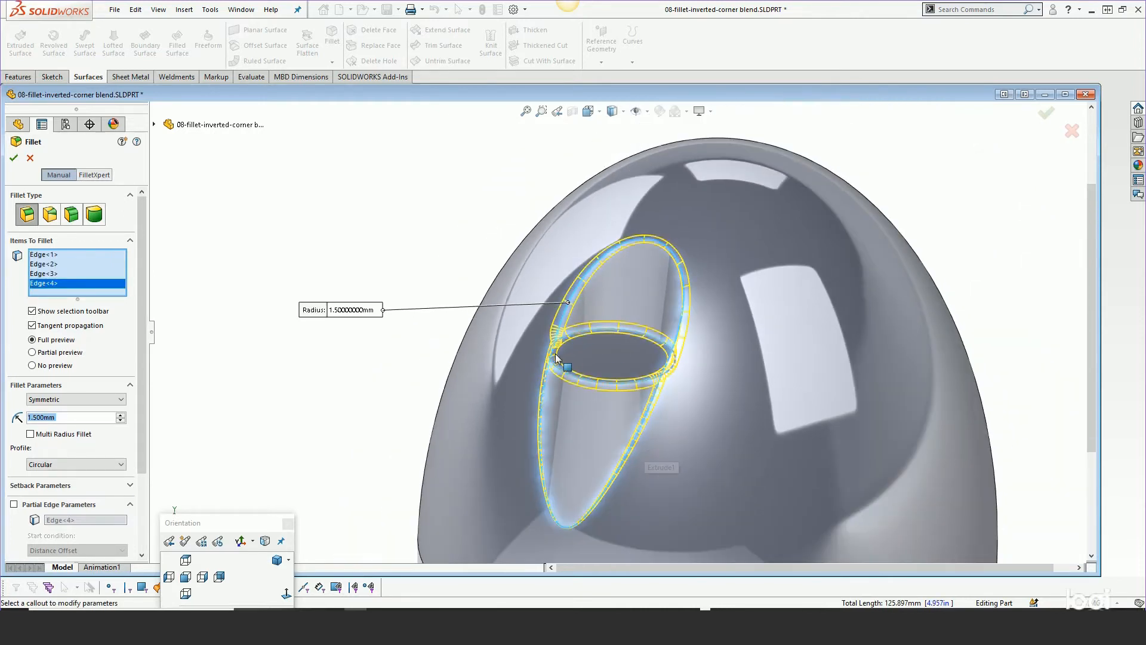
middle_drag(539, 344, 621, 353)
scroll(612, 370, up, 1)
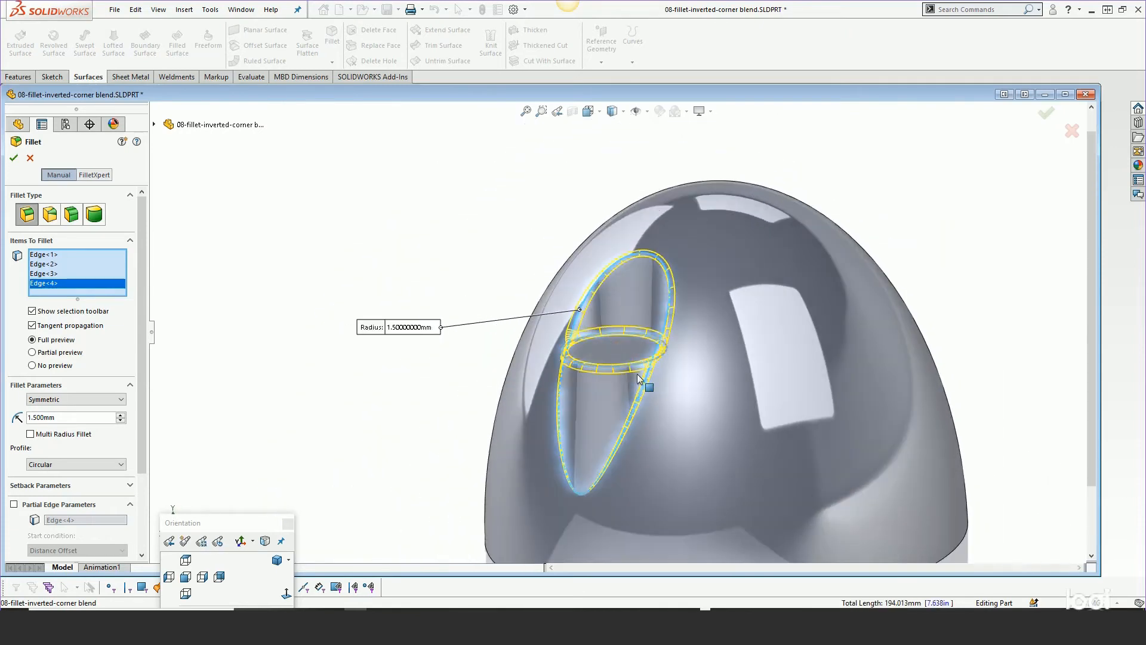
scroll(668, 430, down, 2)
scroll(668, 434, down, 1)
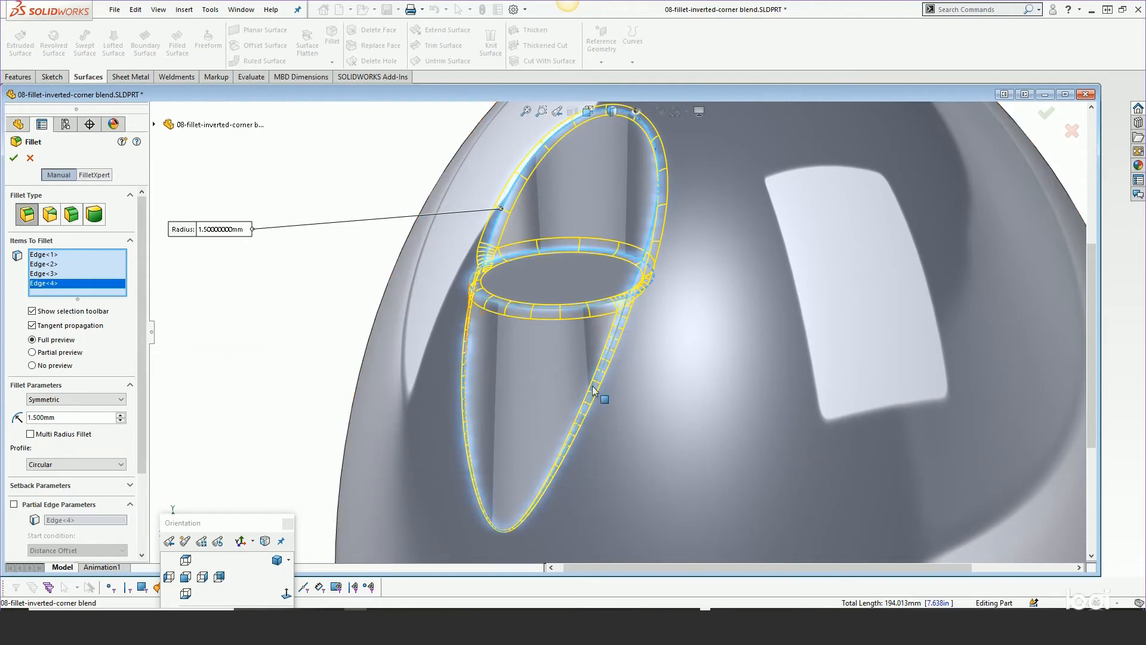
click(30, 435)
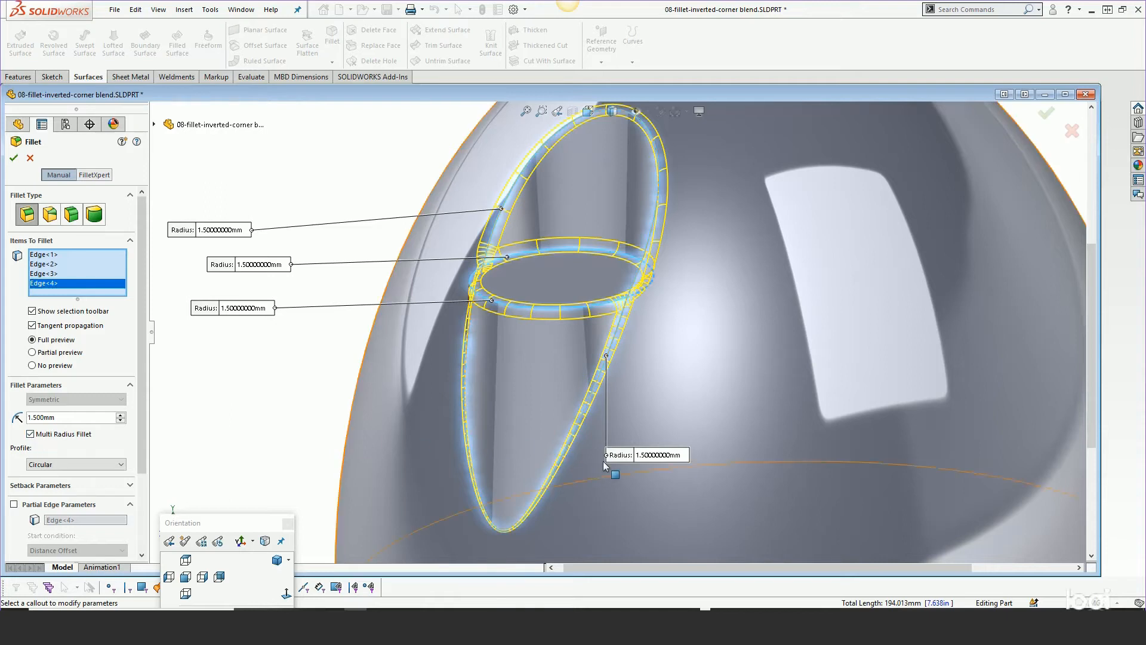
Set the radius of the lower outer elliptical edge to 2 mm
click(655, 455)
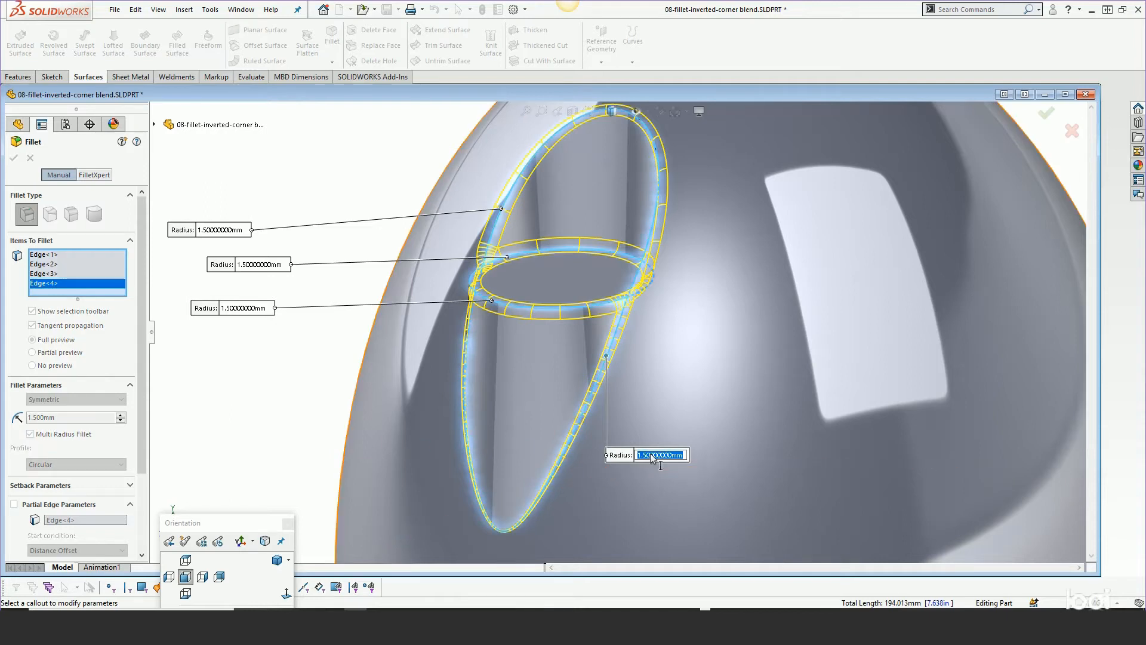
text(2)
key(Return)
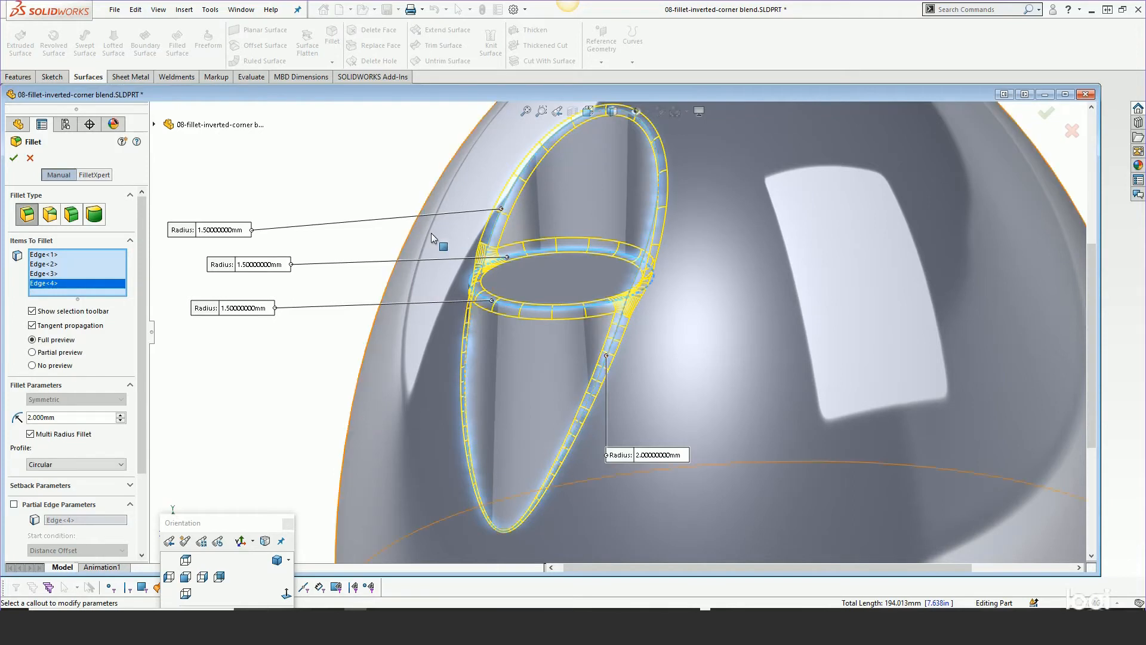
Set the upper outer elliptical edge's radius to 2 mm and accept the fillet
click(225, 230)
text(2)
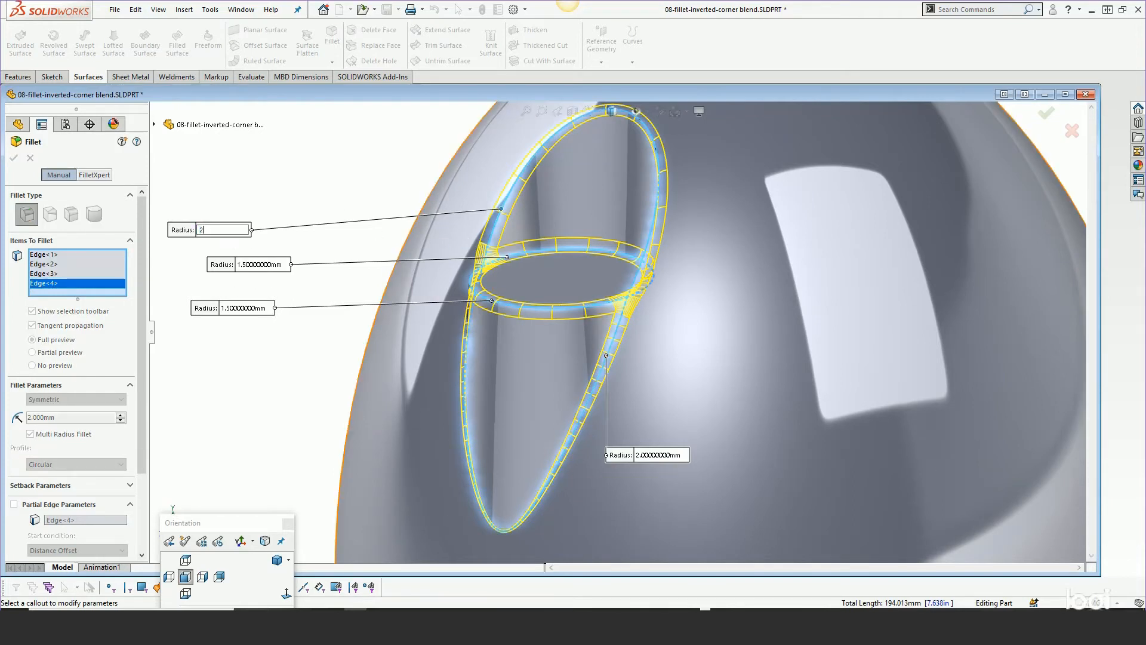
key(Return)
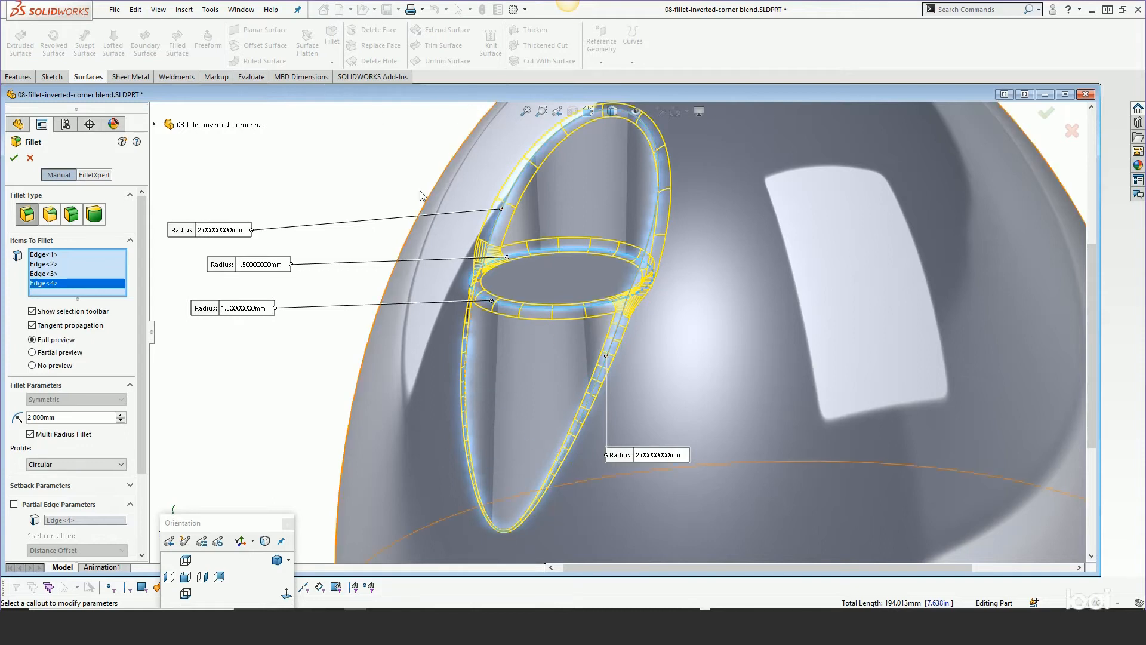
click(12, 157)
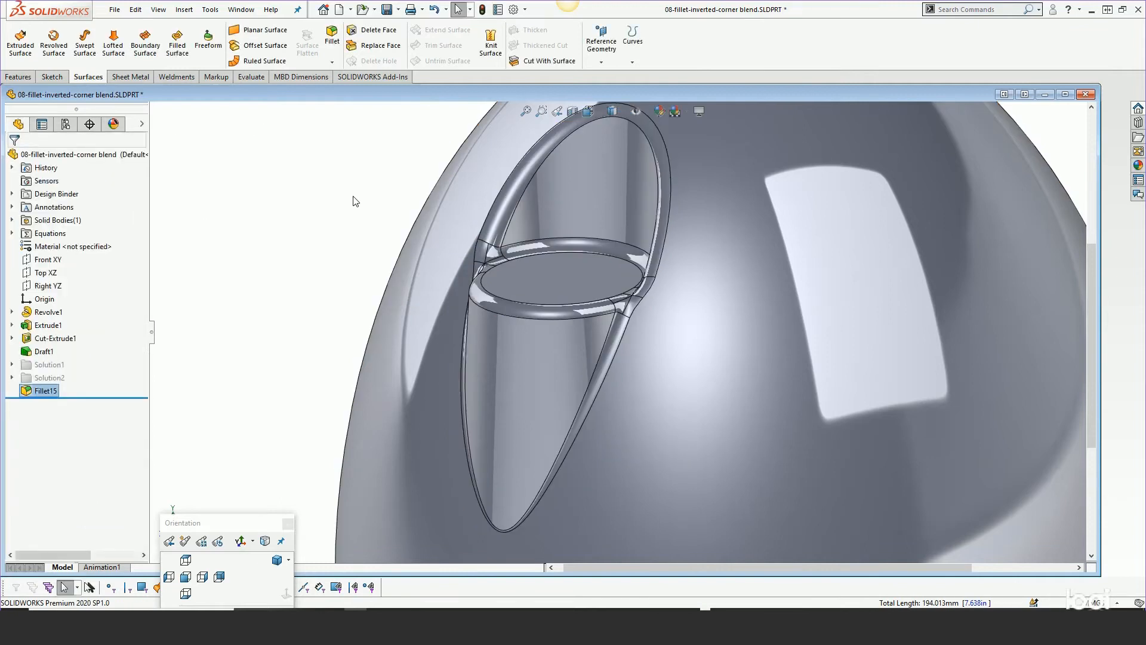
Start Delete Face with the Delete and Fill option and Tangent fill enabled
scroll(481, 296, down, 5)
scroll(474, 246, up, 5)
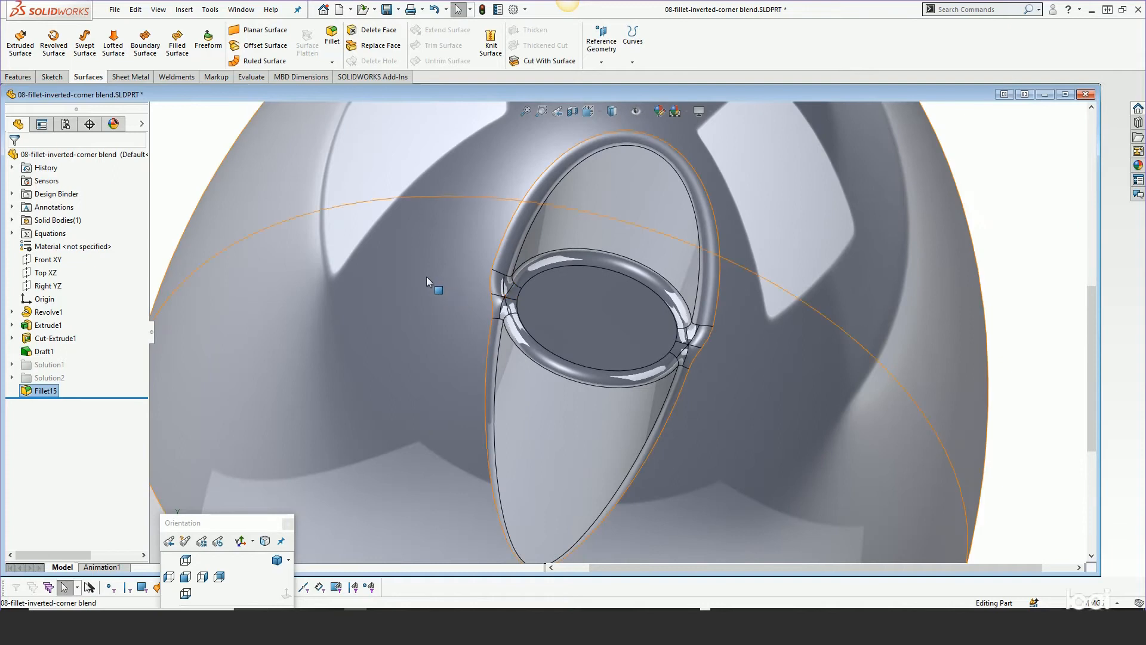
key(s)
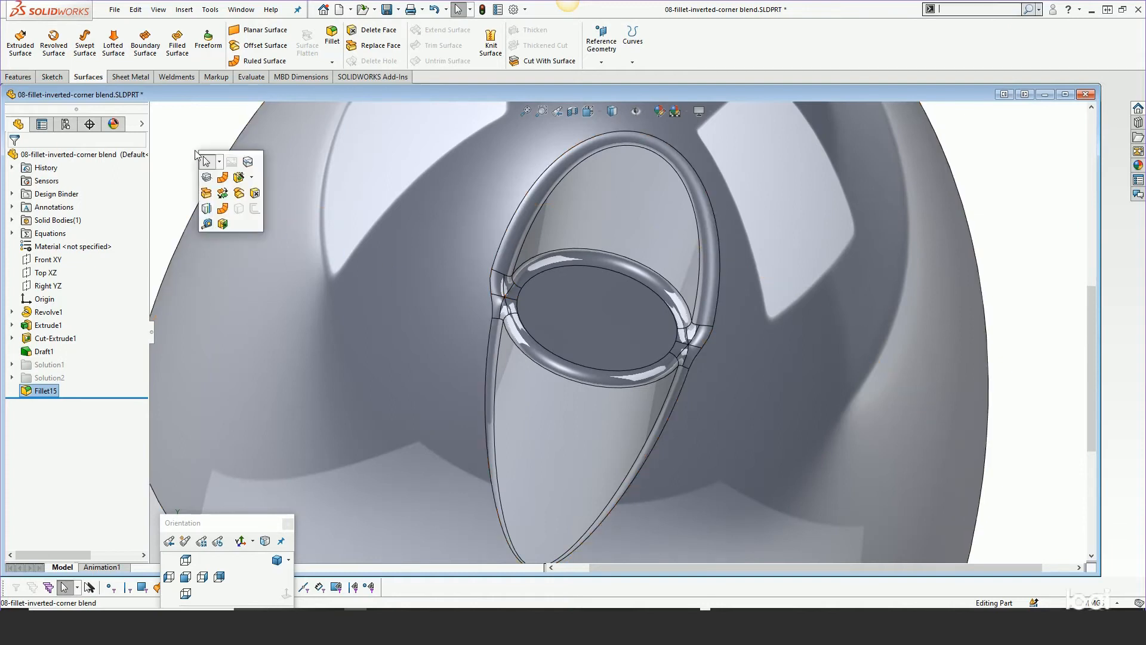
click(255, 194)
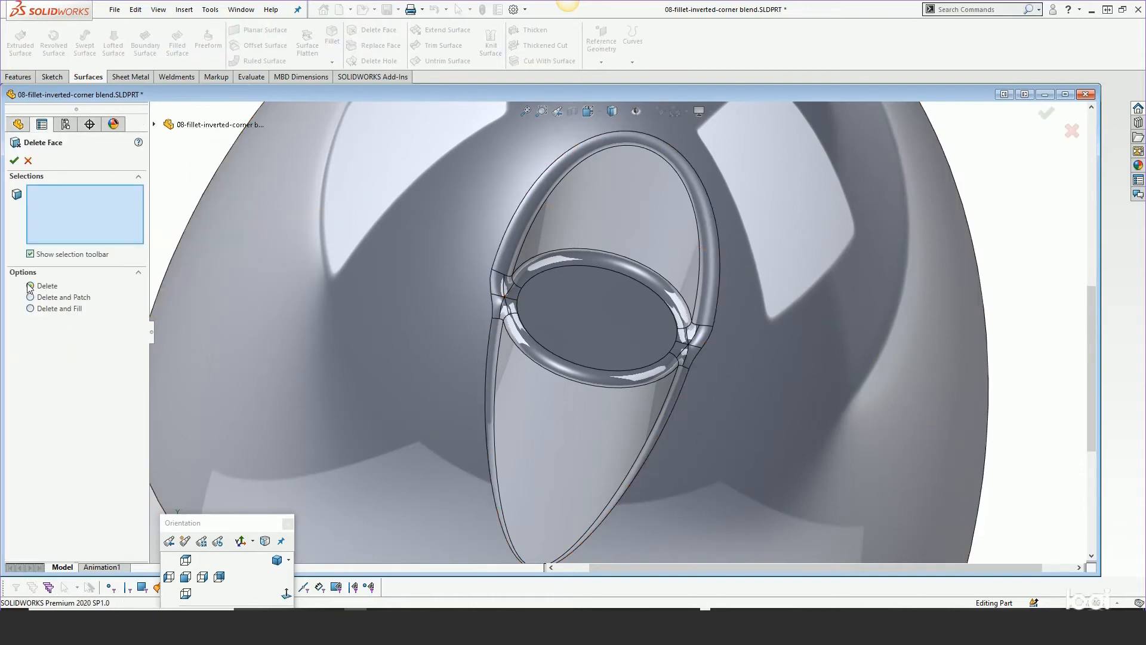
click(54, 296)
click(49, 308)
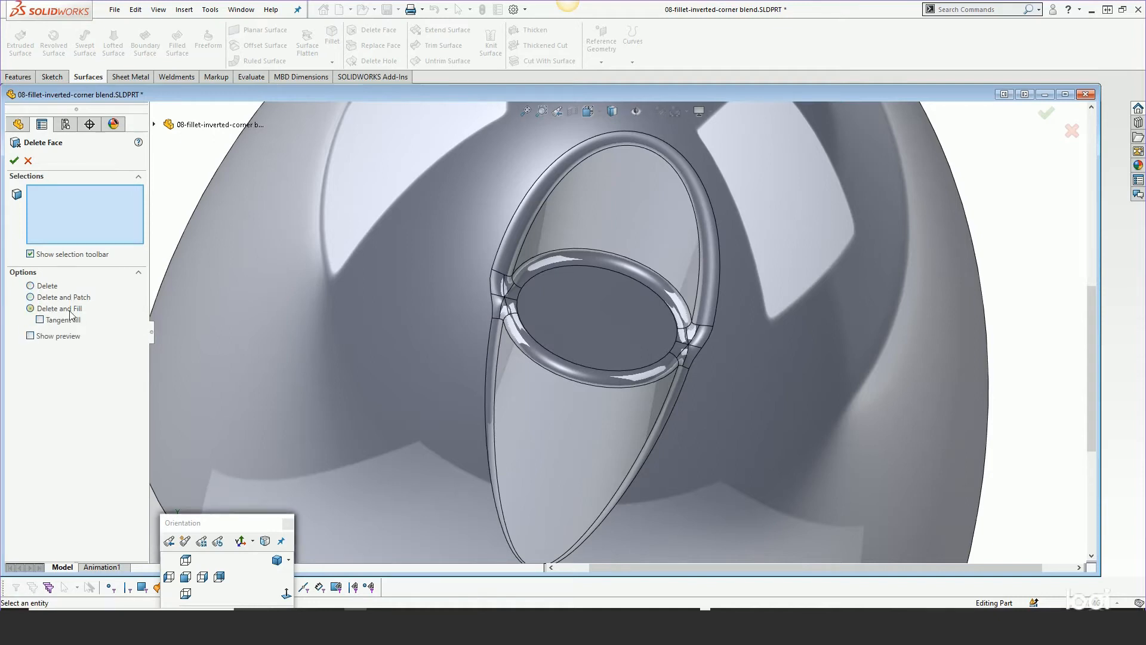
click(40, 320)
Select the fillet patch faces at both corner junctions and confirm the tangent-fill face deletion
scroll(514, 290, down, 3)
click(486, 291)
click(517, 280)
click(515, 307)
click(521, 337)
click(505, 345)
click(490, 333)
click(867, 421)
click(877, 390)
click(897, 380)
click(923, 390)
click(904, 423)
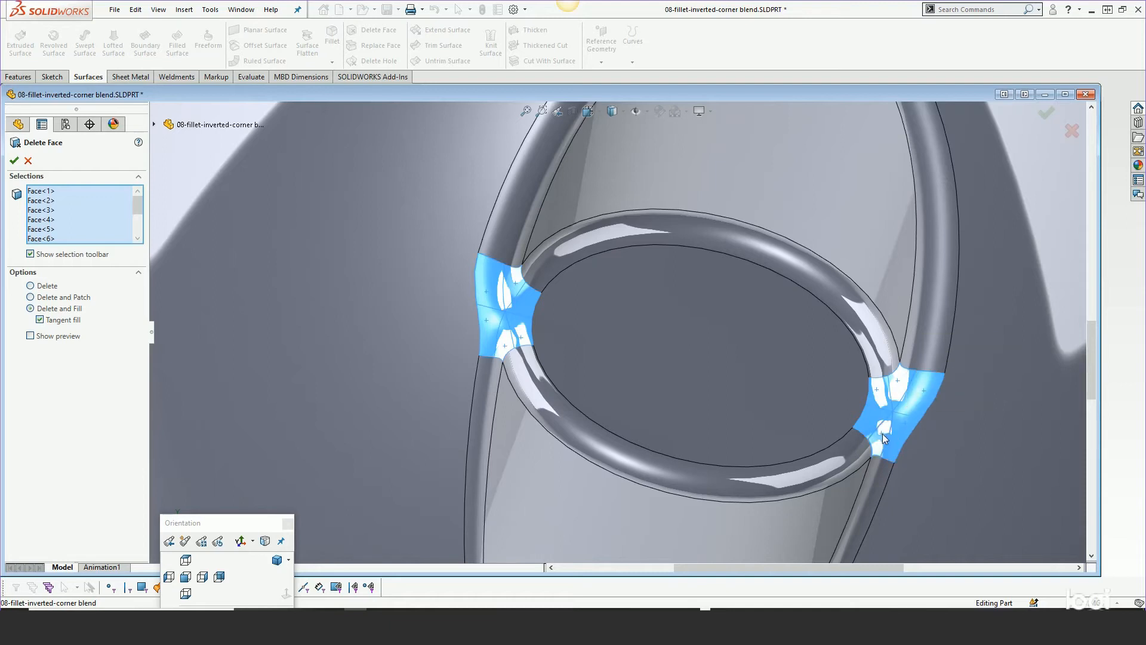
key(Return)
Inspect the filled corners and select Fillet15 and DeleteFace6 in the feature tree
scroll(884, 433, up, 1)
scroll(825, 382, up, 1)
middle_drag(825, 382, 781, 331)
scroll(781, 332, up, 2)
scroll(781, 384, down, 2)
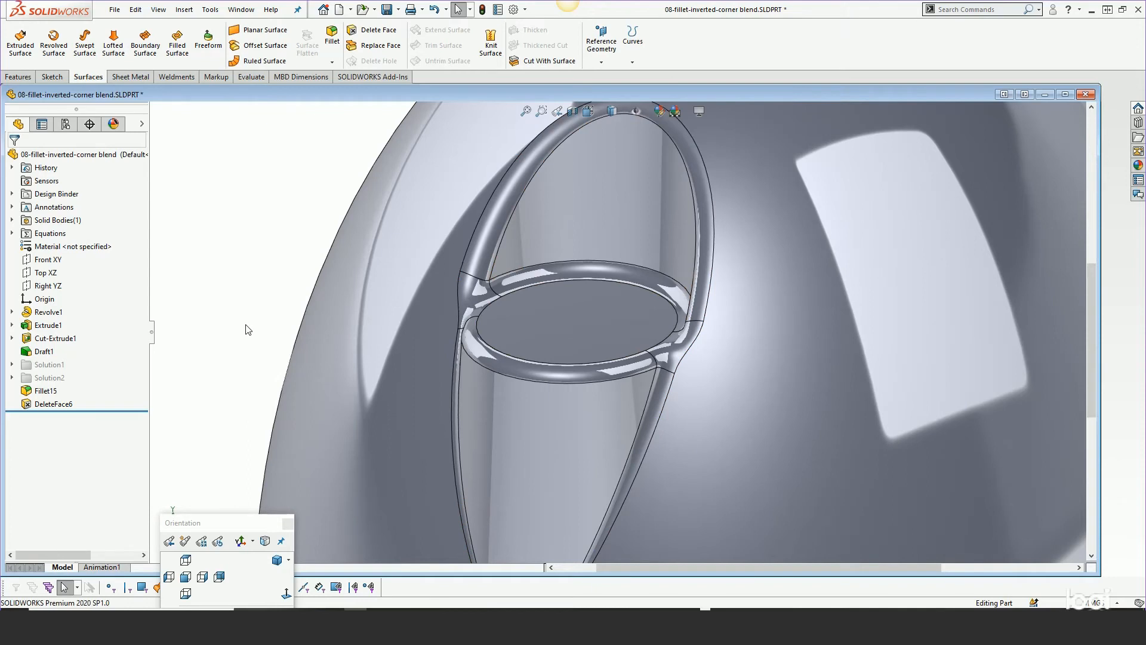
click(46, 391)
shift+click(40, 405)
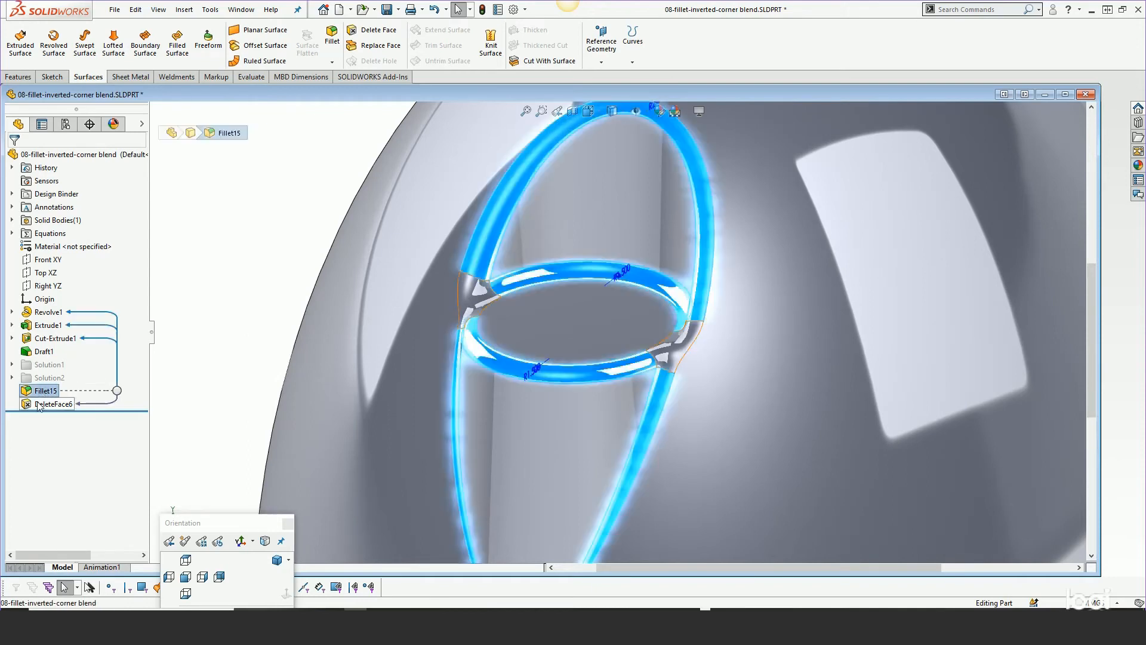
Delete Fillet15 together with its dependent DeleteFace6
key(Delete)
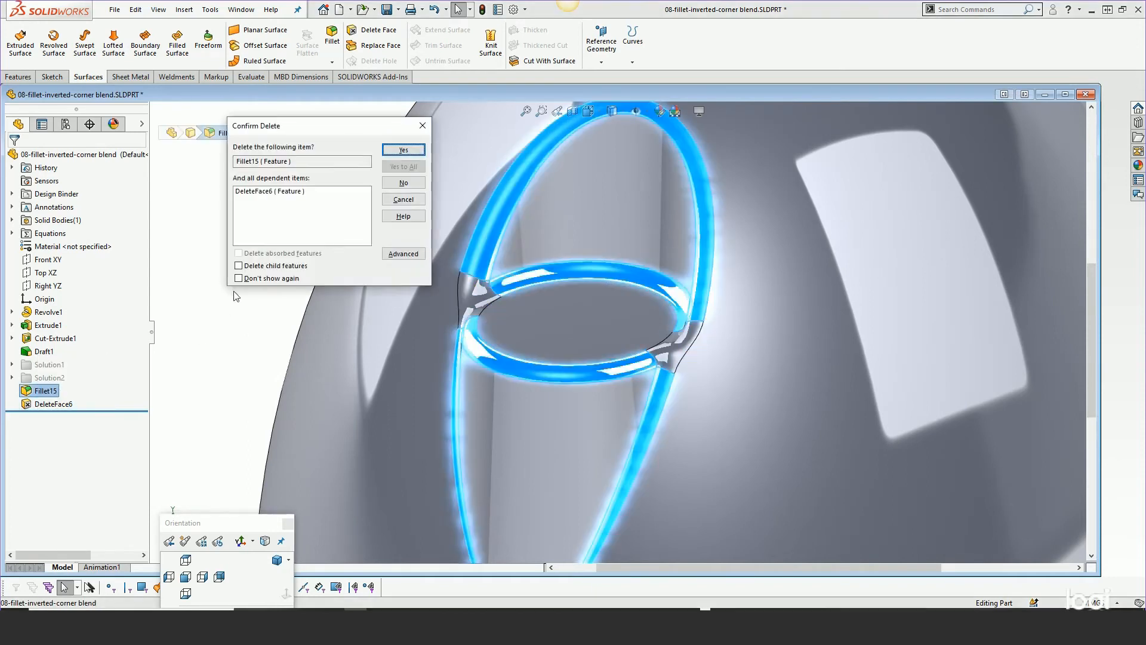
click(389, 150)
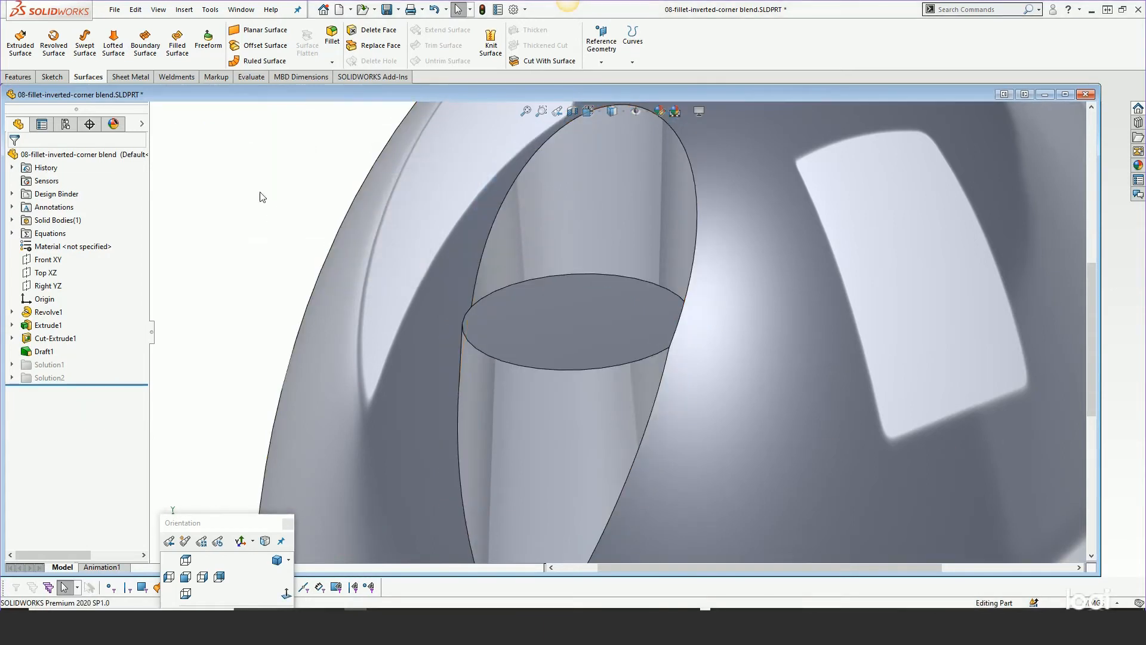
Unsuppress and expand the Solution1 folder to review its fillet and delete-face features
drag(81, 385, 82, 371)
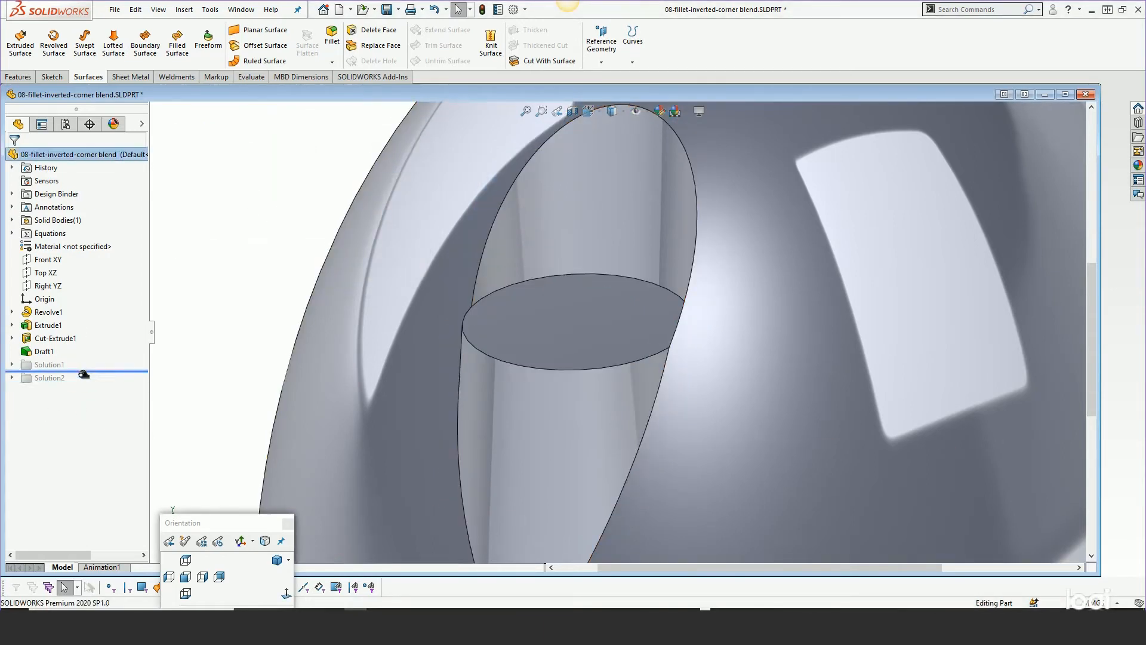
click(50, 366)
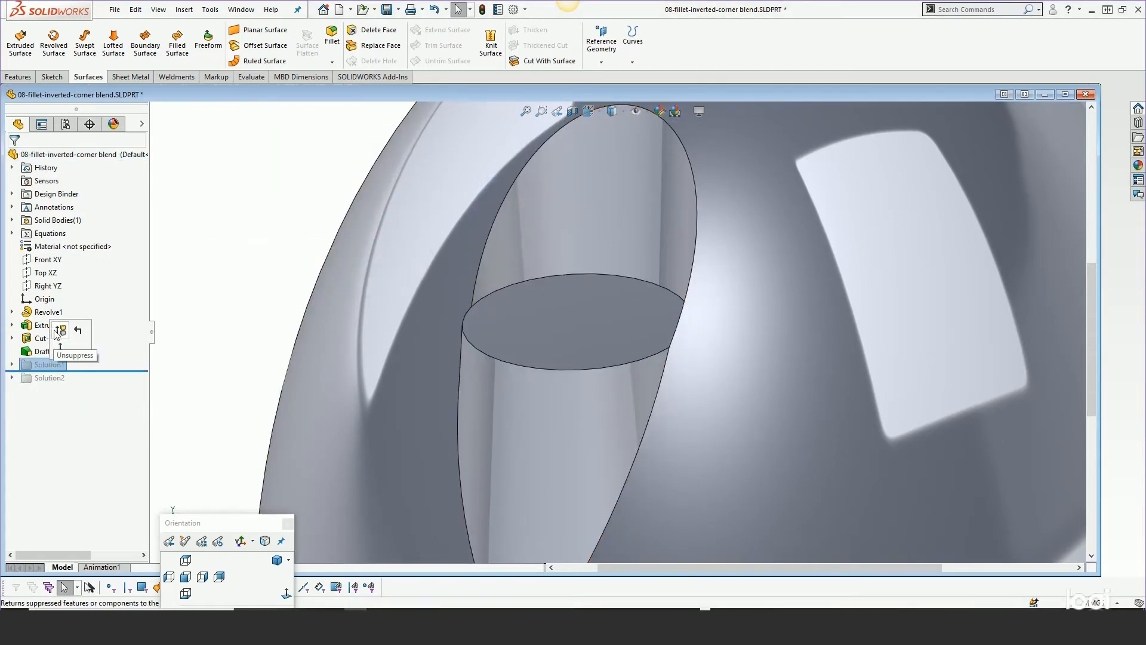
click(63, 330)
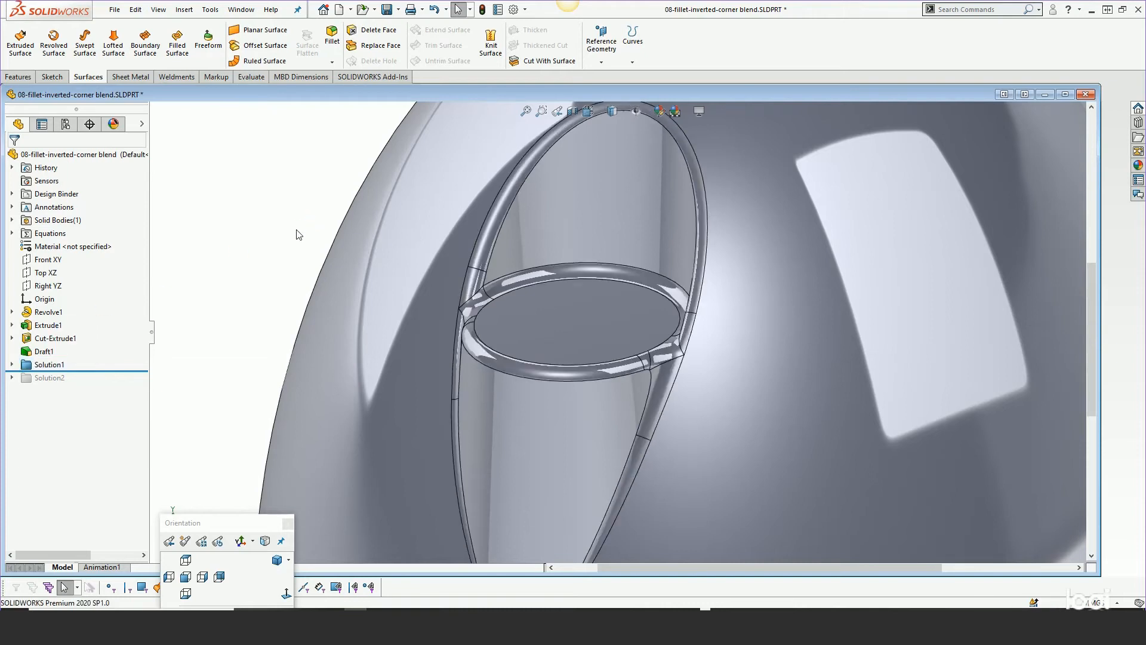
right_click(36, 365)
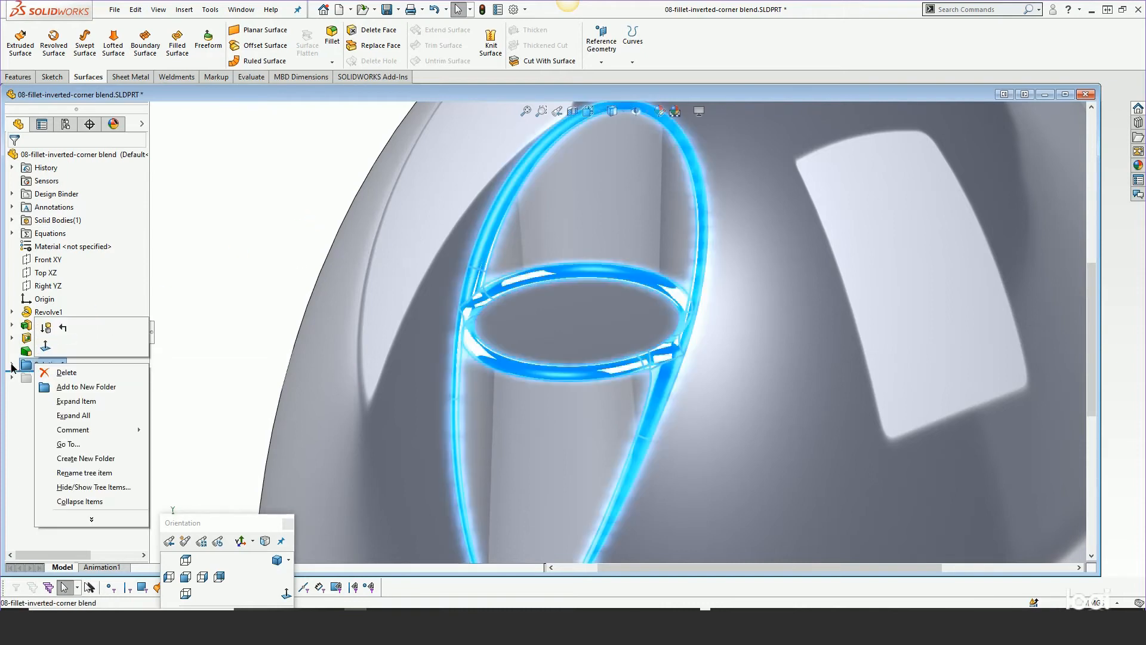
click(12, 364)
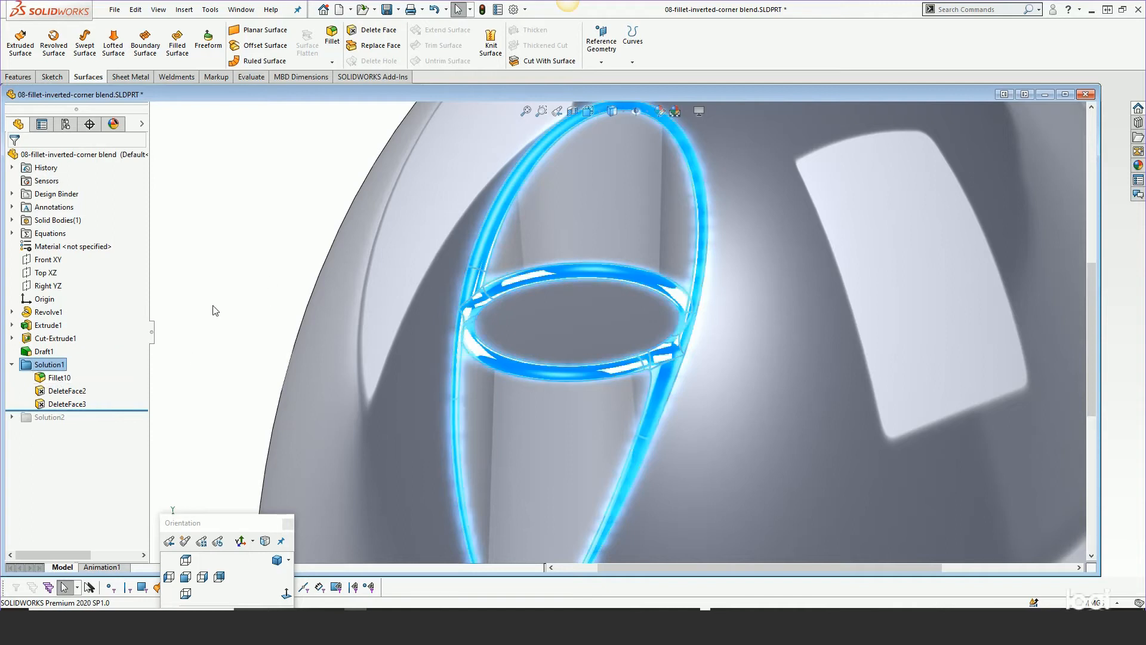
Suppress the Solution1 folder again
mouse_move(52, 380)
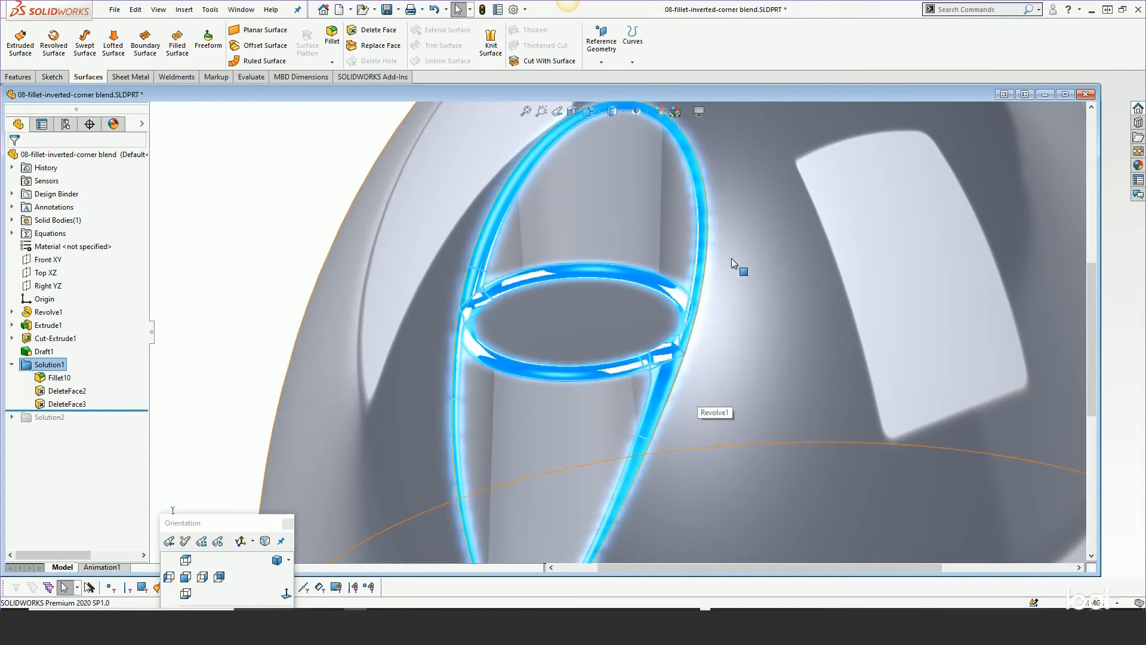
click(257, 339)
click(67, 376)
click(69, 338)
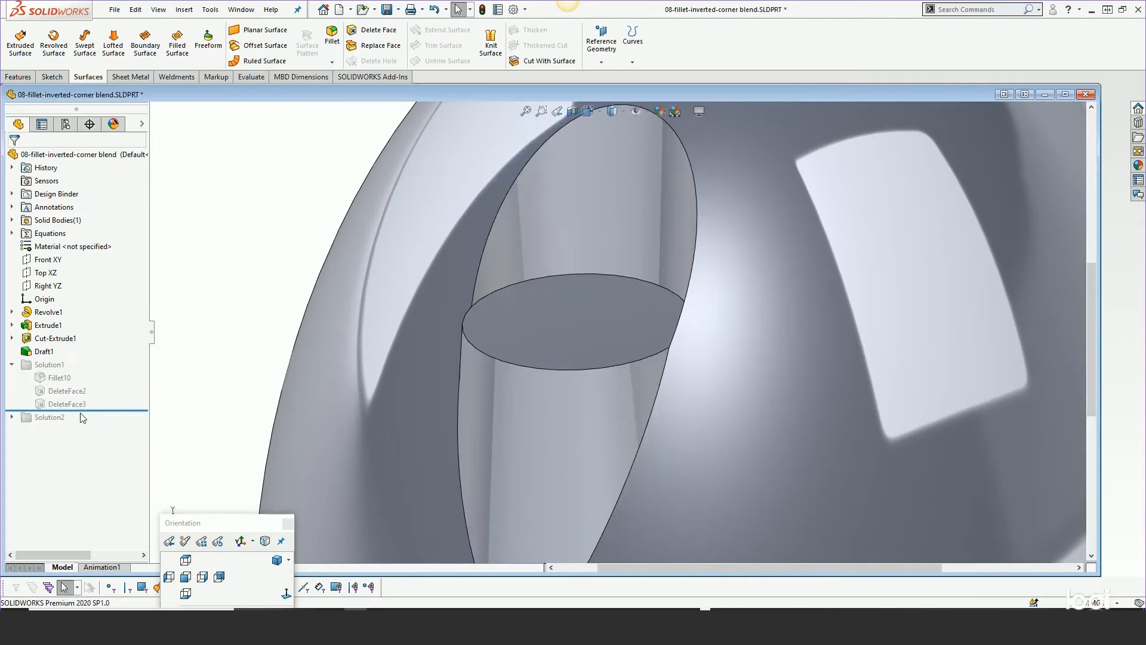
Unsuppress the Solution2 folder and expand it to show its features
drag(91, 410, 84, 423)
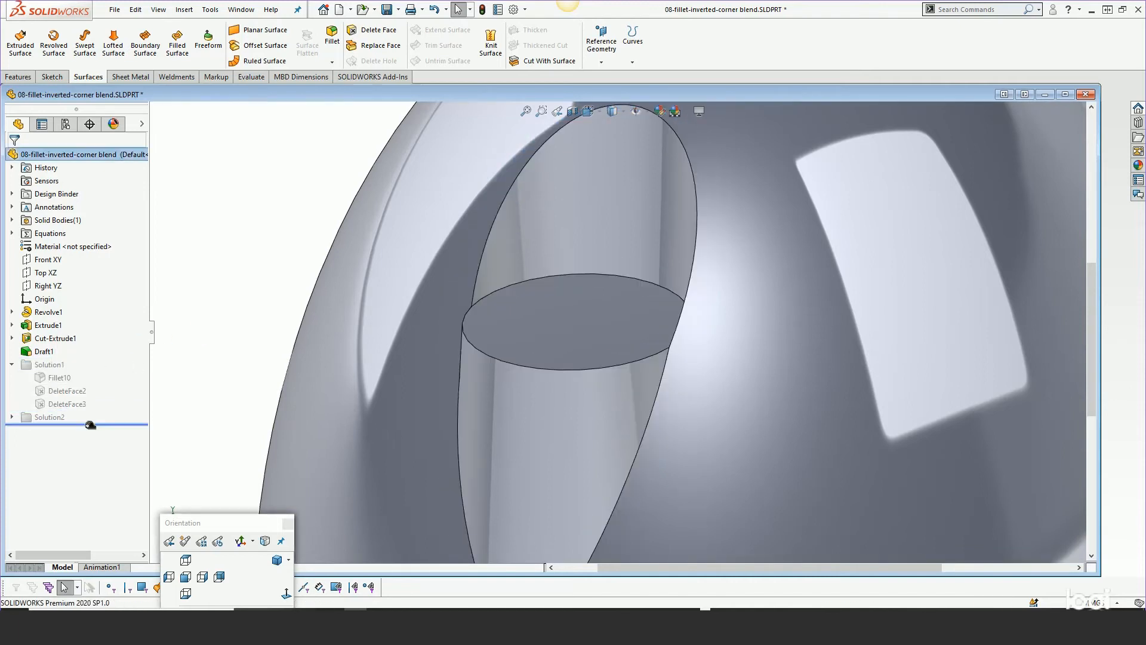
click(28, 419)
click(37, 381)
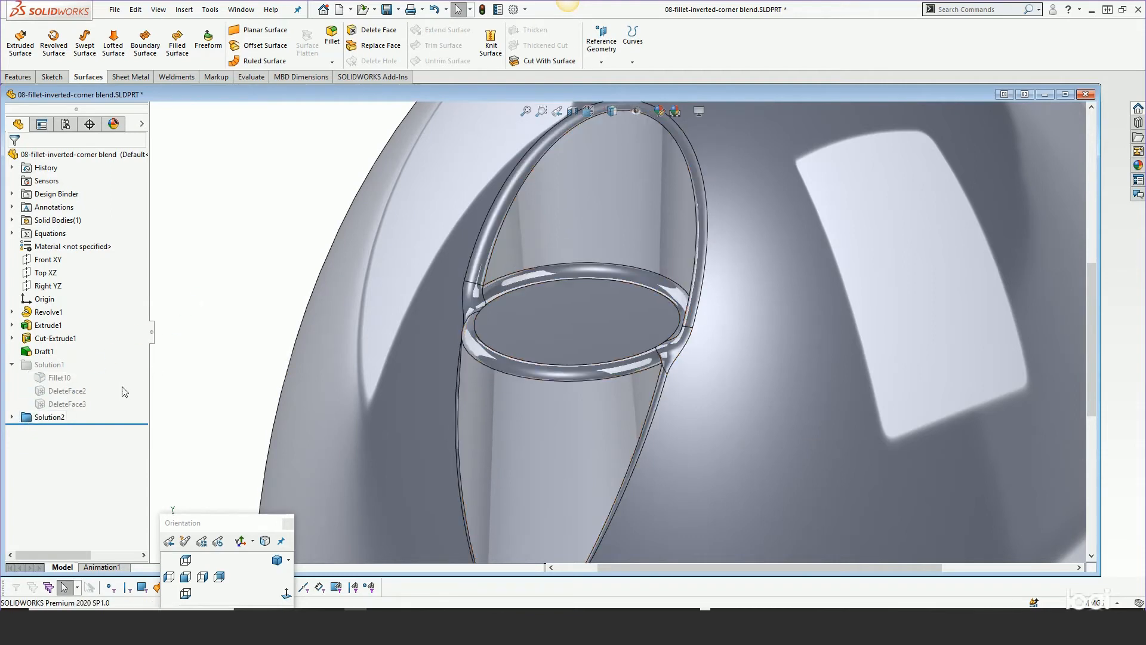
click(12, 417)
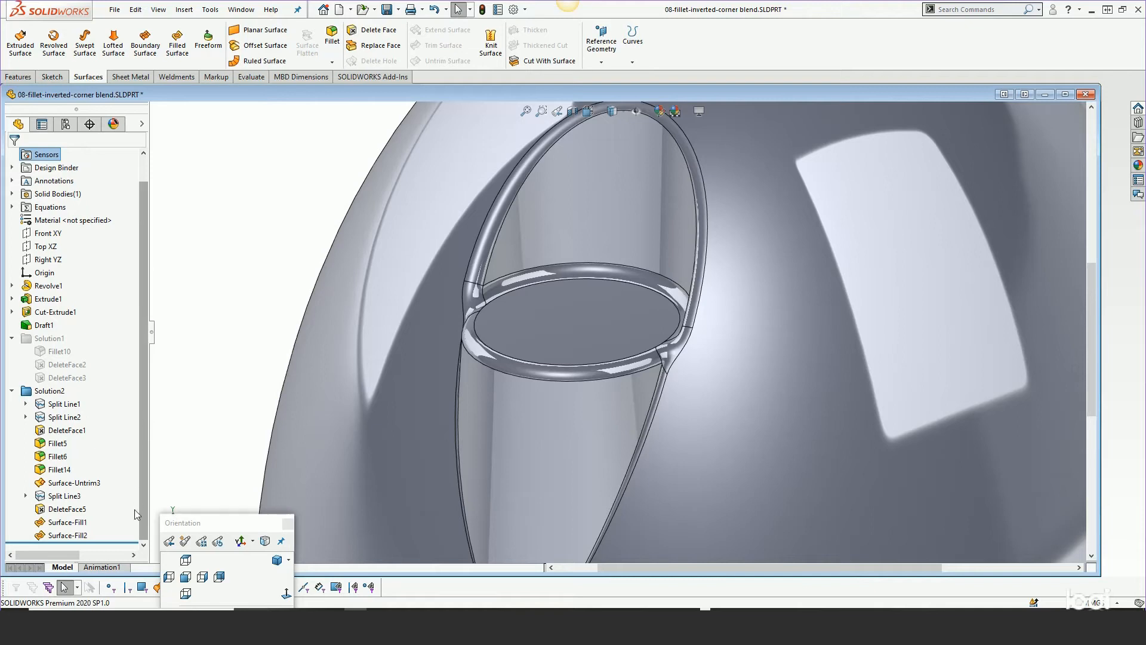
Roll back to just after Split Line2 and inspect the split lines at the corner junctions
drag(110, 541, 111, 419)
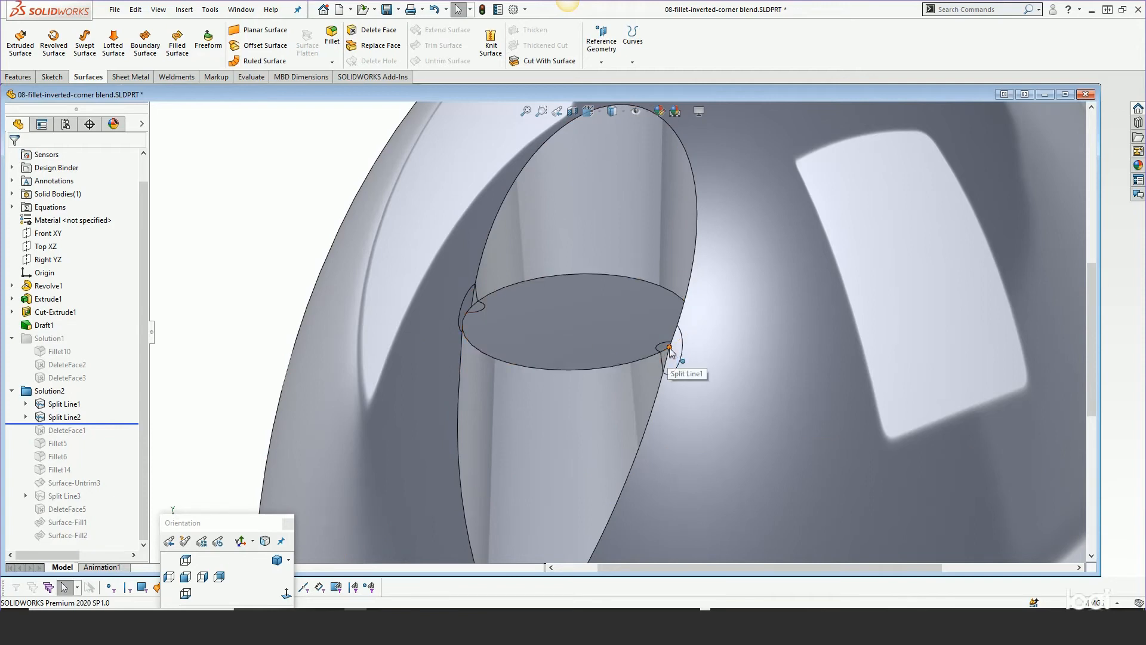
middle_drag(599, 421, 621, 408)
scroll(601, 462, up, 3)
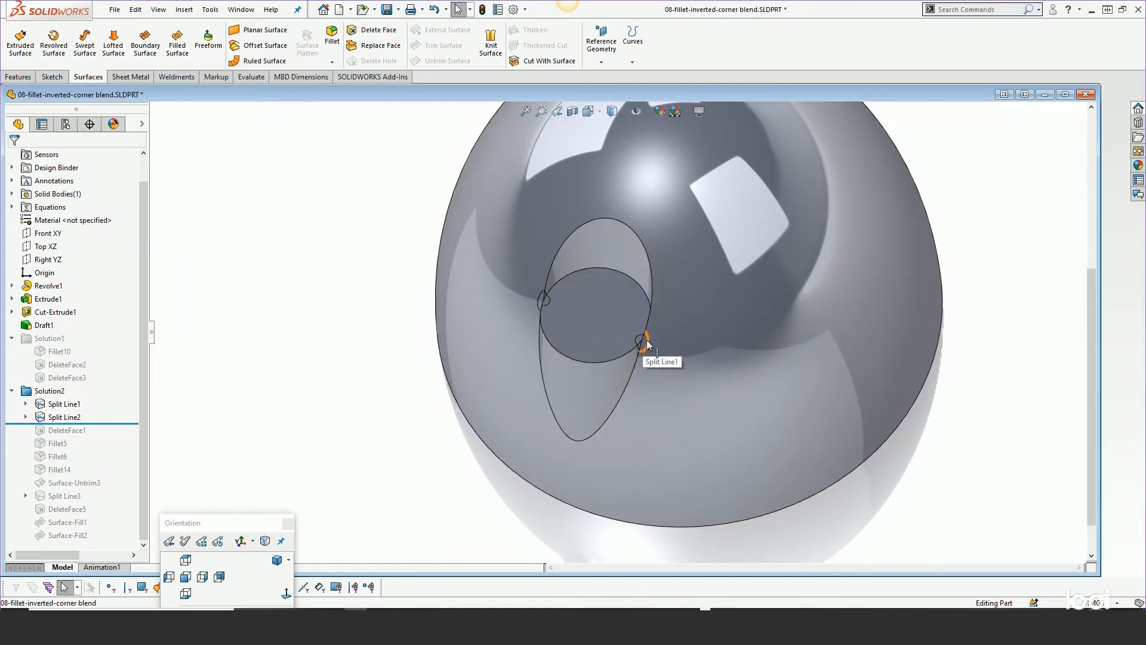
scroll(647, 338, down, 3)
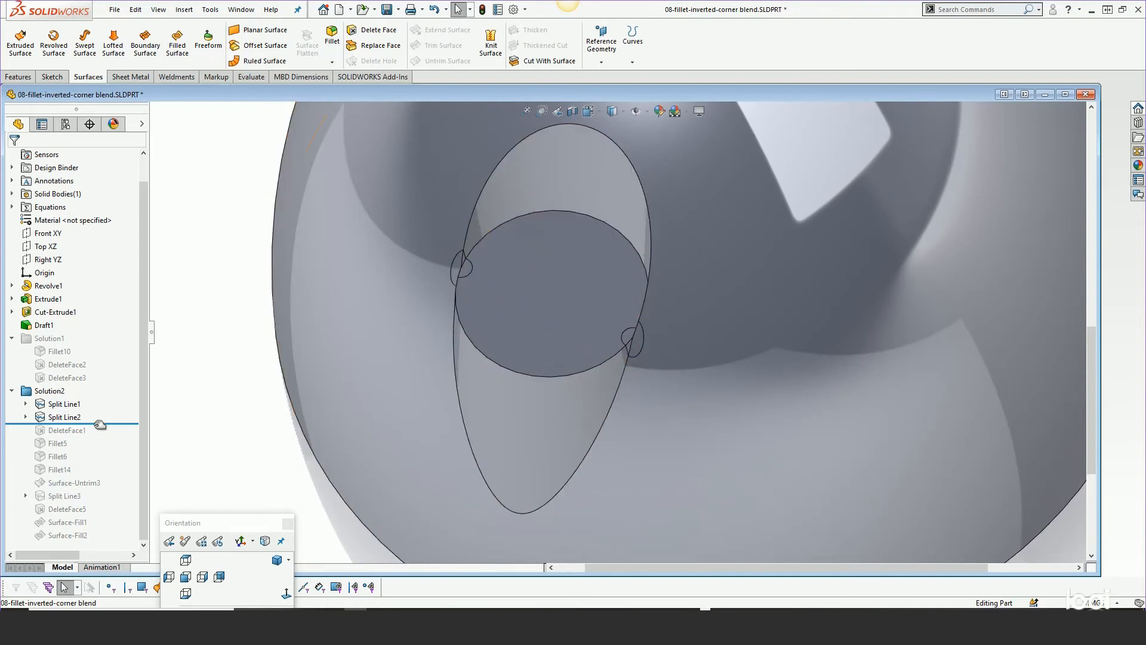
Step the rollback bar through DeleteFace1, Fillet5, Fillet6 and Fillet14 to review each stage of the blend
drag(95, 423, 93, 437)
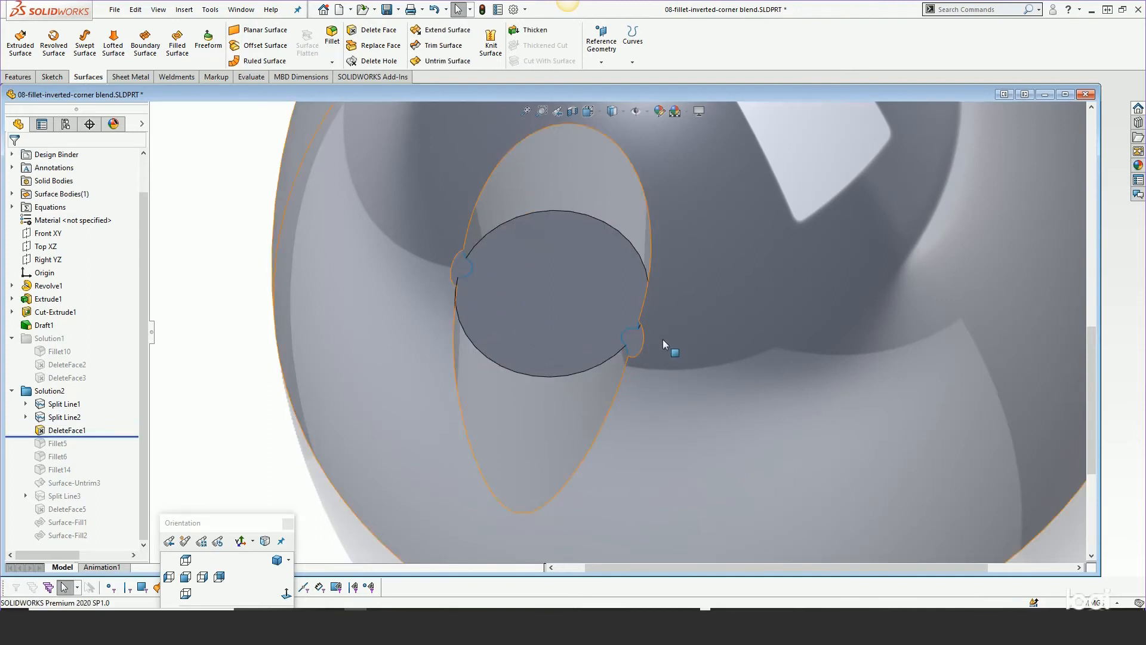
scroll(660, 339, down, 3)
drag(103, 436, 88, 463)
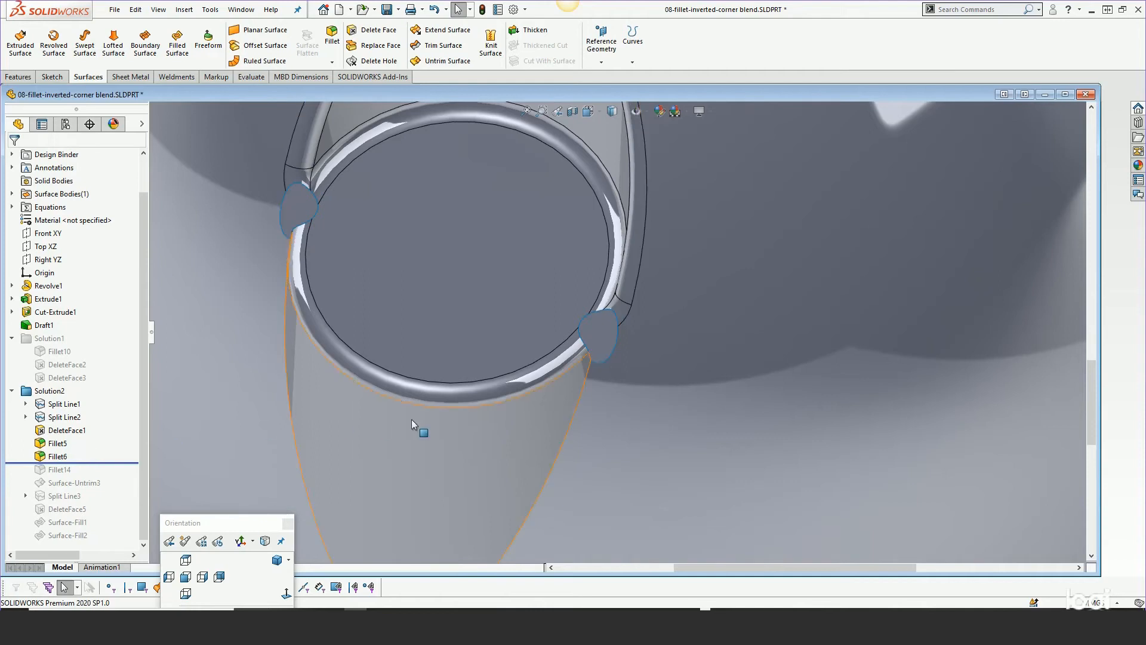
scroll(471, 428, up, 3)
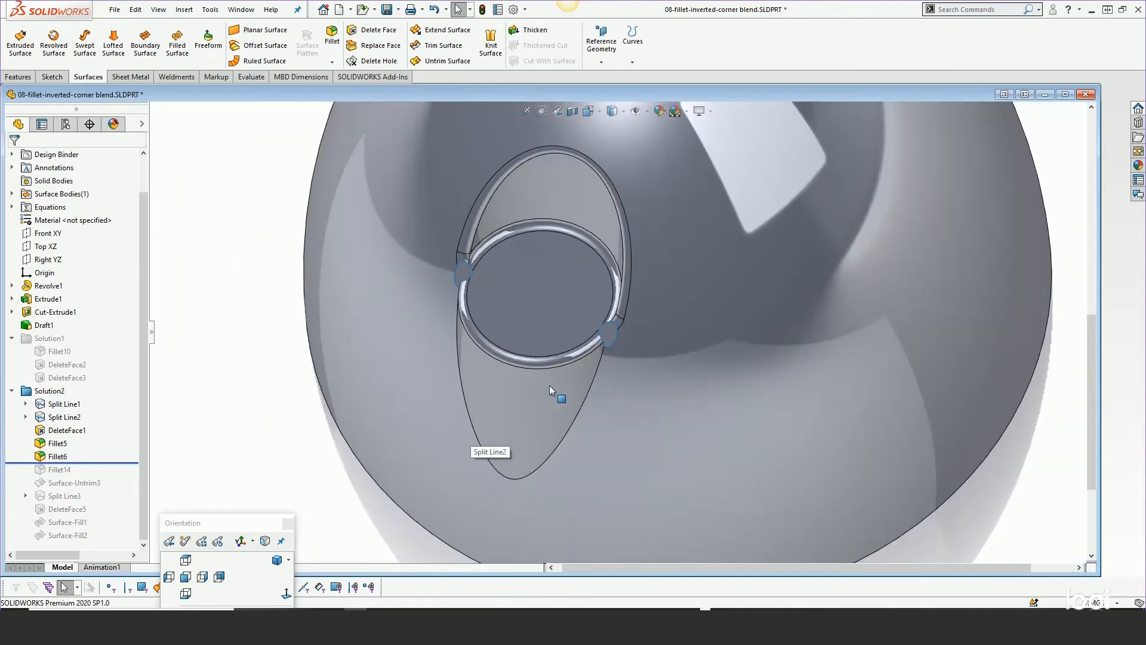
middle_drag(549, 385, 627, 215)
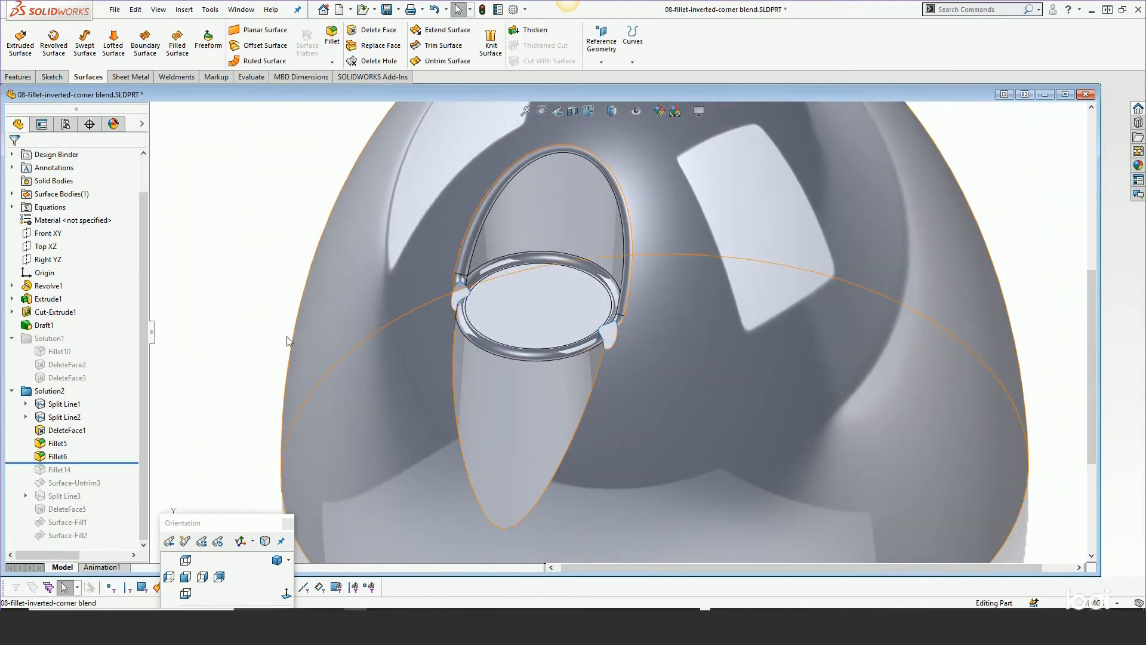
drag(90, 463, 86, 476)
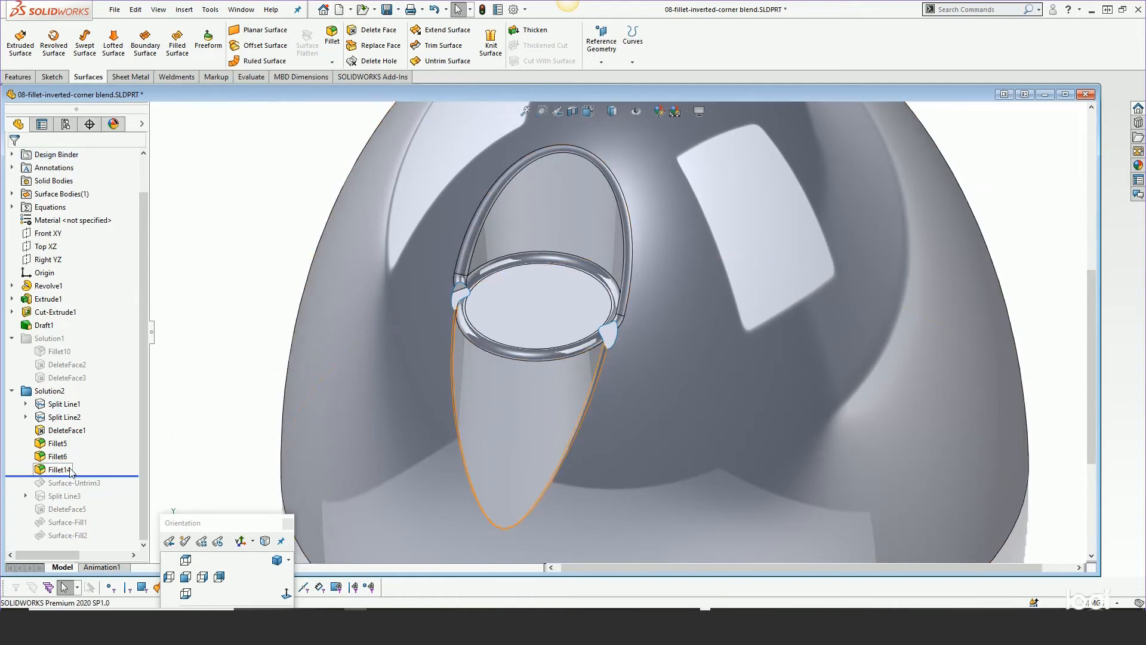
Delete Fillet14 on its own, keeping its dependent features, using the advanced delete options
mouse_move(69, 473)
click(61, 468)
key(Delete)
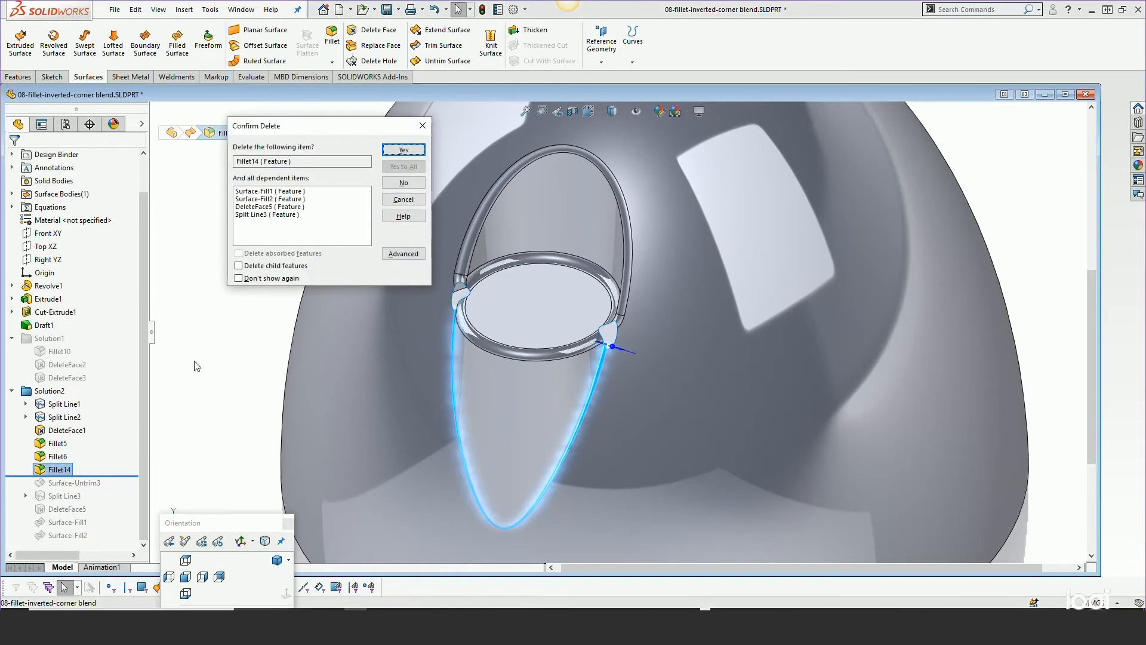
click(403, 254)
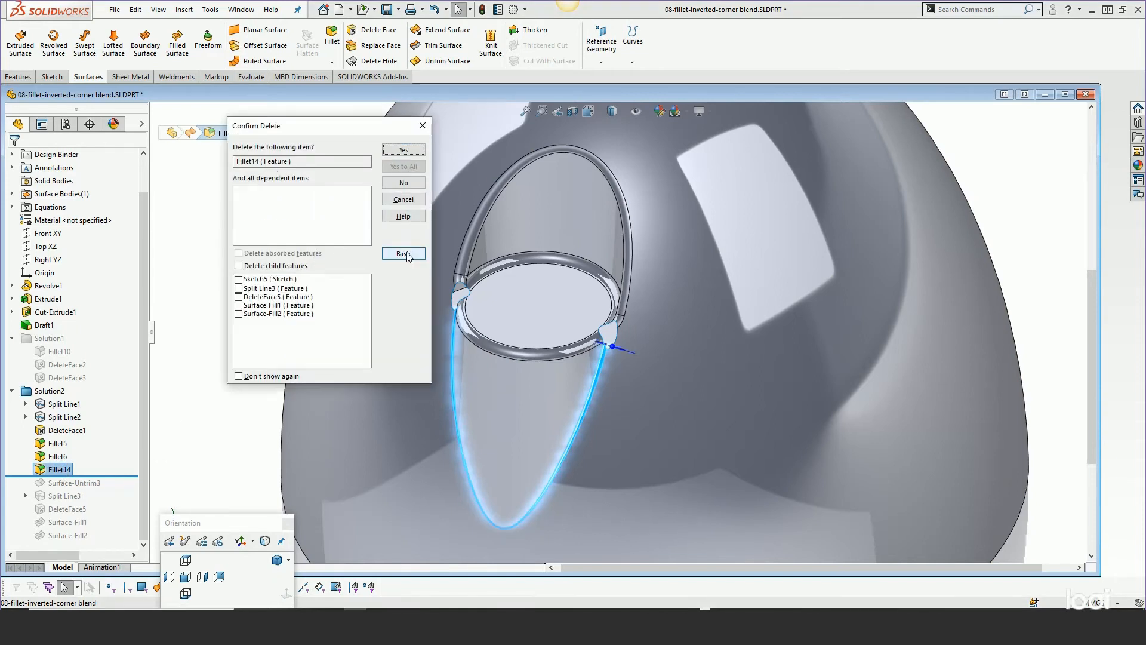
click(403, 150)
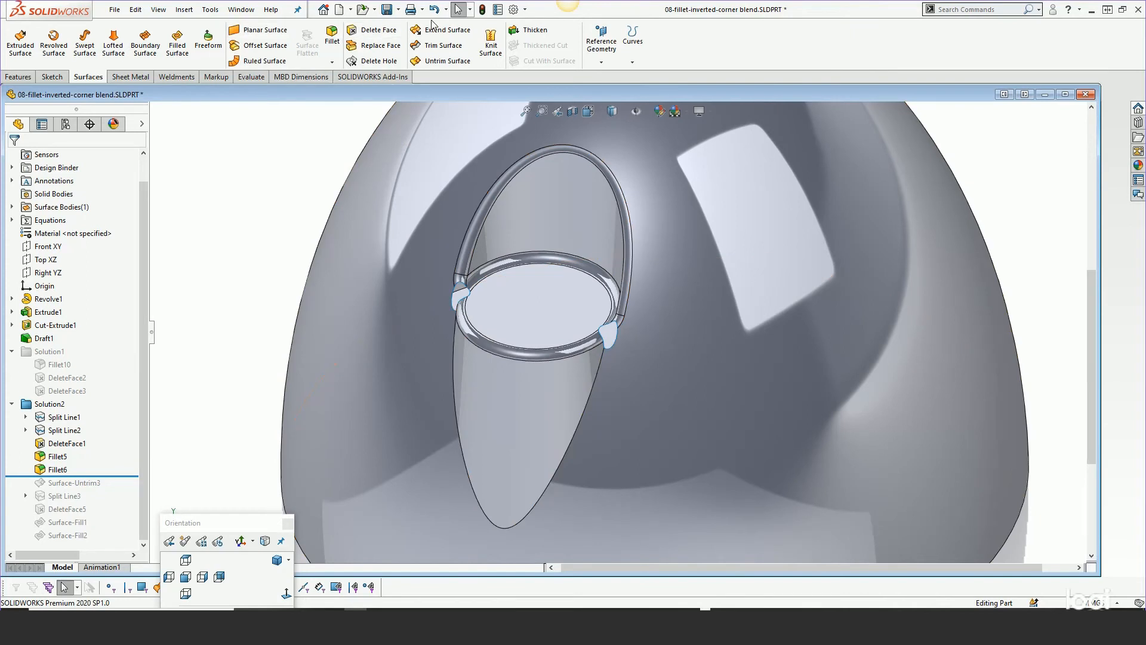
Start a face fillet between the lower cone face and the surrounding sphere face, using the Chord Width option
click(21, 78)
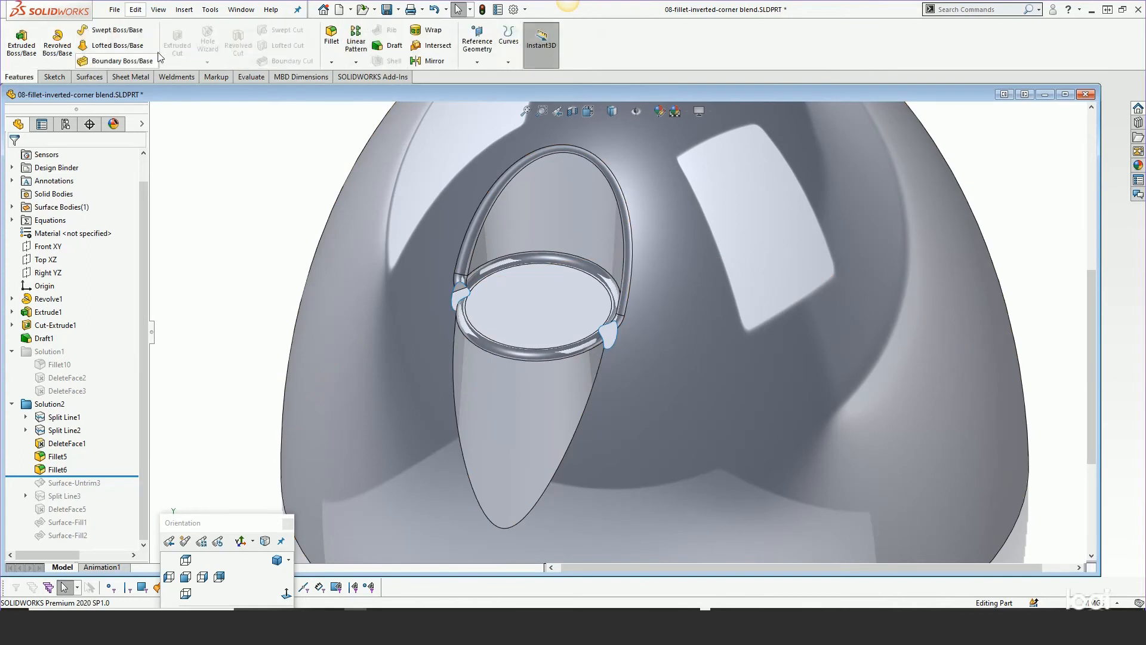
click(330, 36)
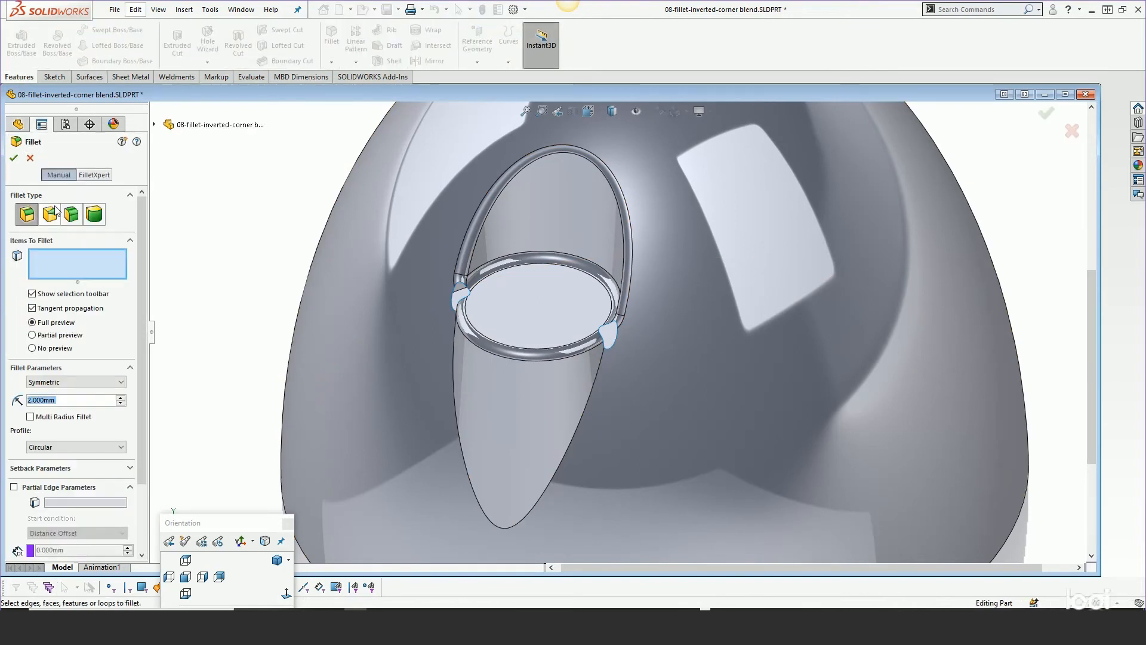
click(77, 215)
click(464, 385)
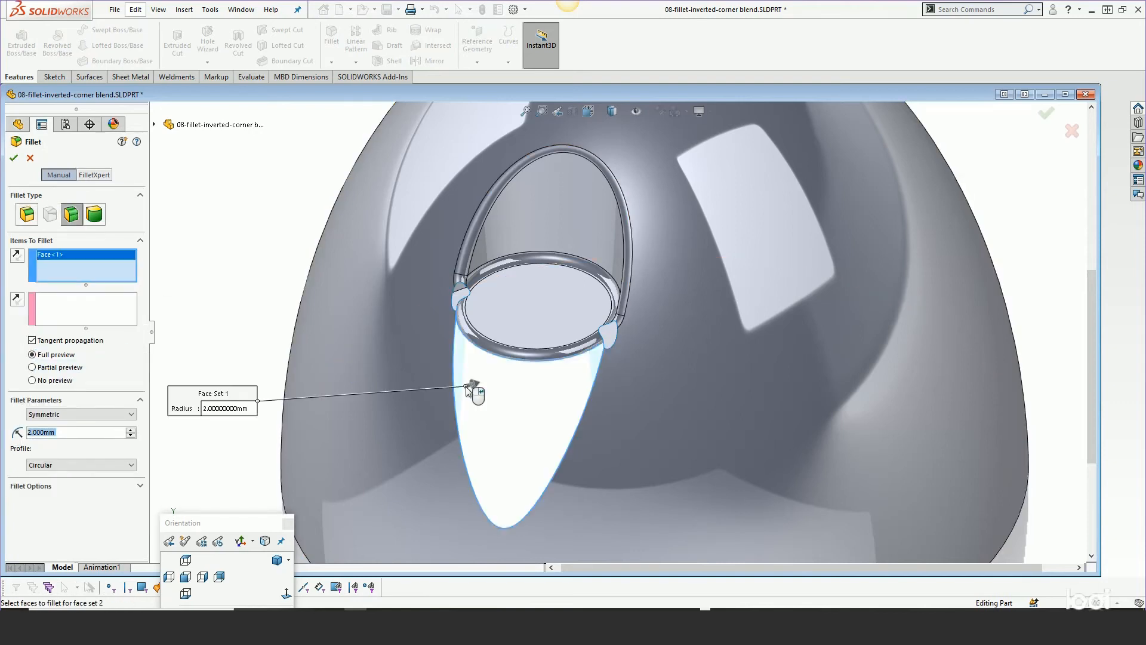
click(72, 319)
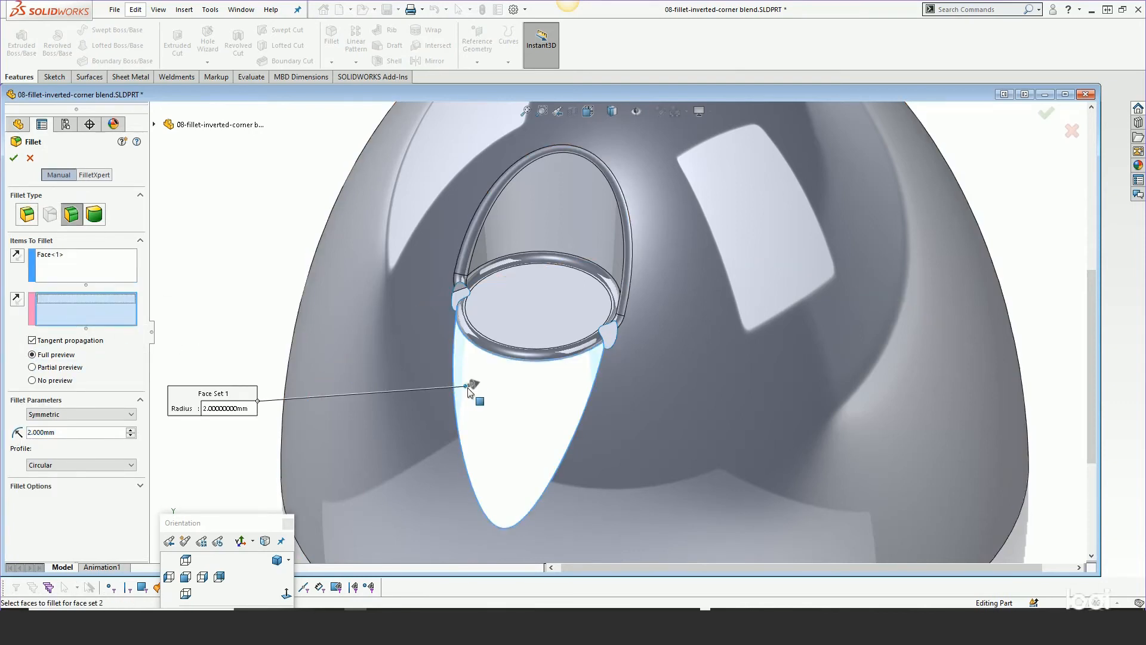
click(432, 367)
click(45, 414)
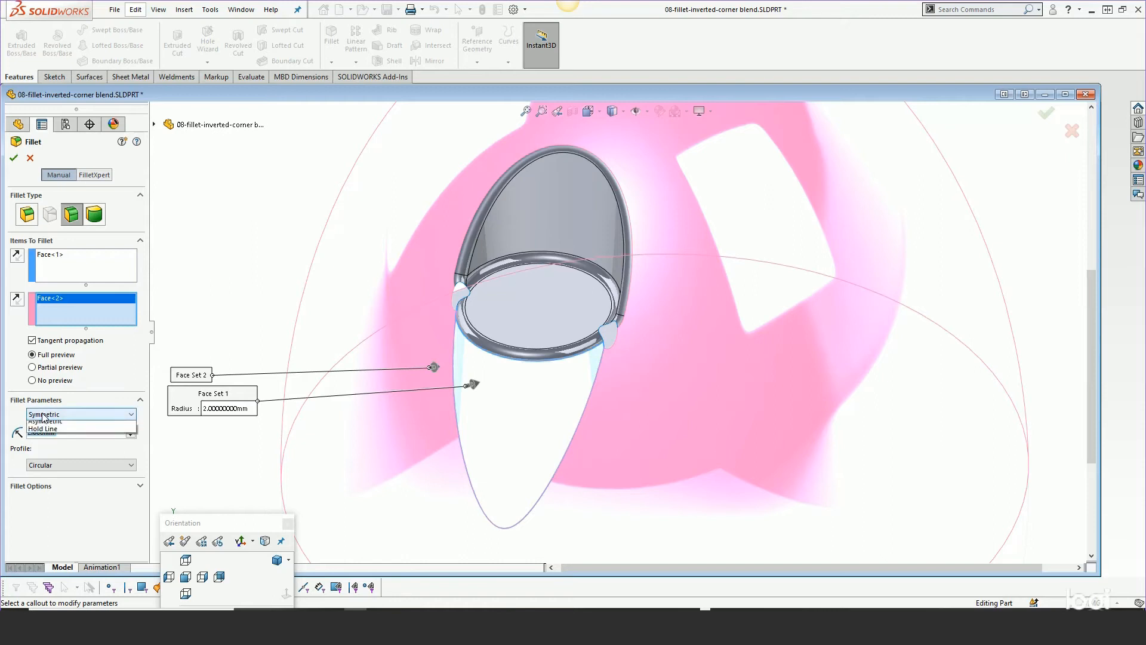
click(39, 432)
Set the chord width to 1 mm and accept the face fillet
click(43, 436)
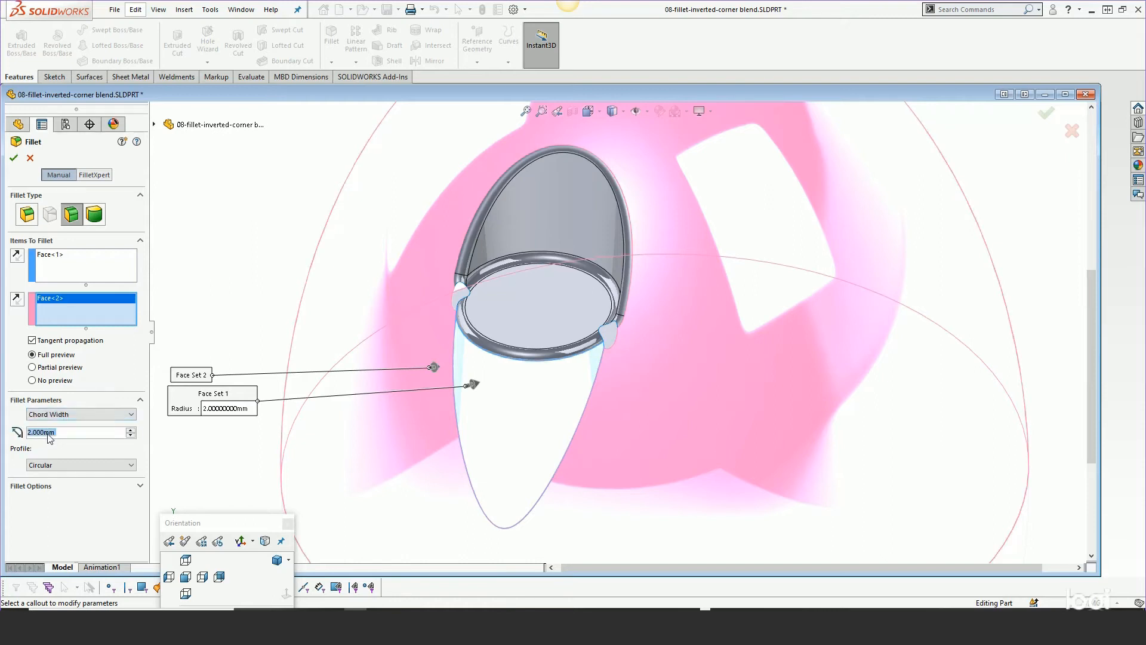
click(57, 434)
double_click(56, 434)
text(1)
key(Return)
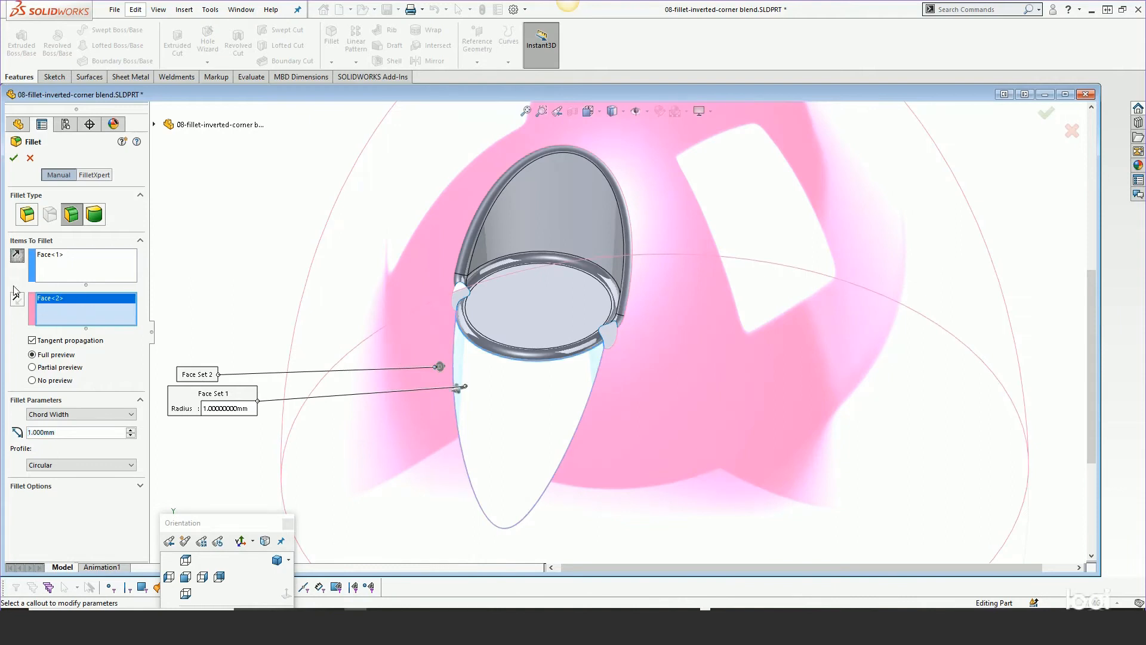
click(14, 158)
scroll(621, 373, down, 5)
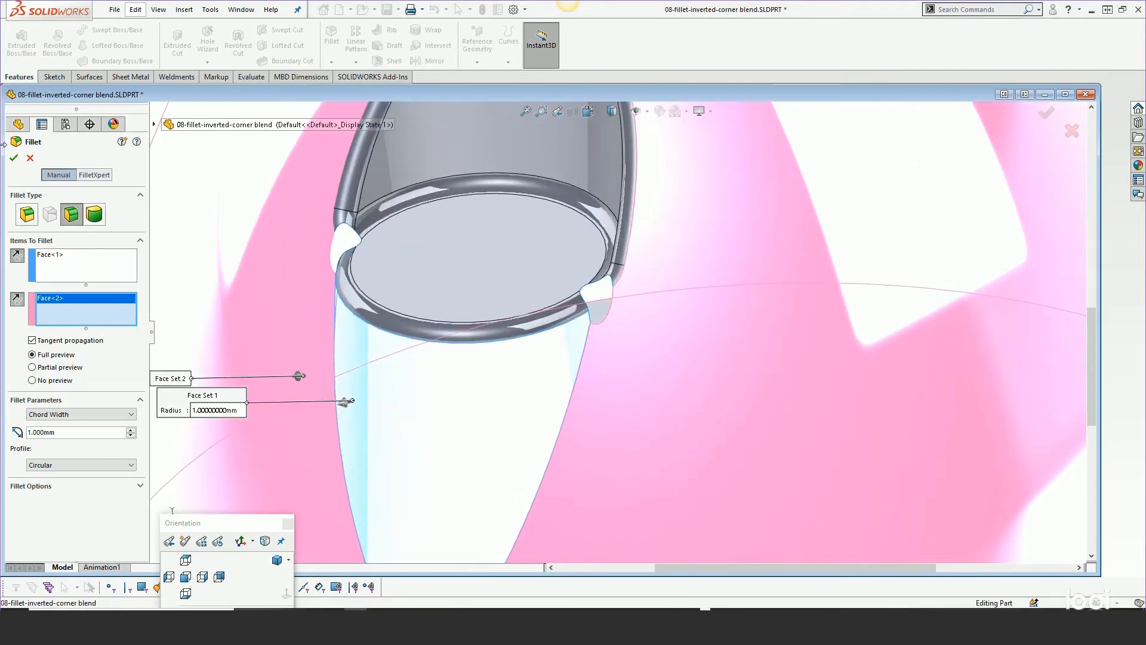
click(30, 158)
Roll the model forward past Surface-Untrim3 to view the untrimmed surface at the corner blend
scroll(460, 334, up, 5)
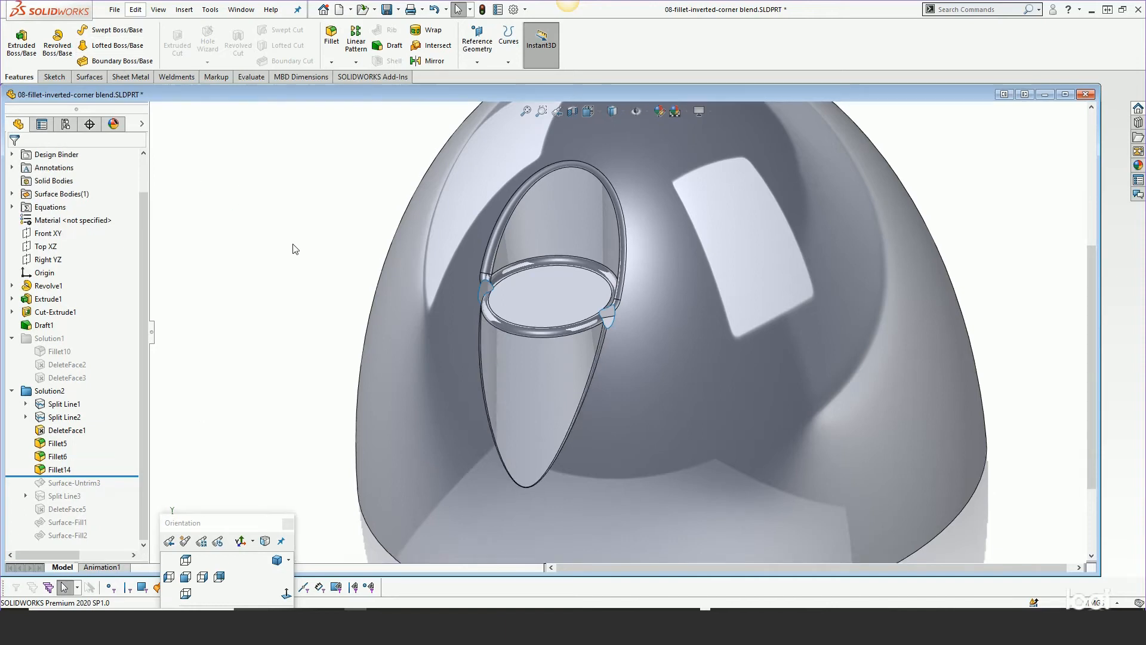
drag(120, 476, 112, 489)
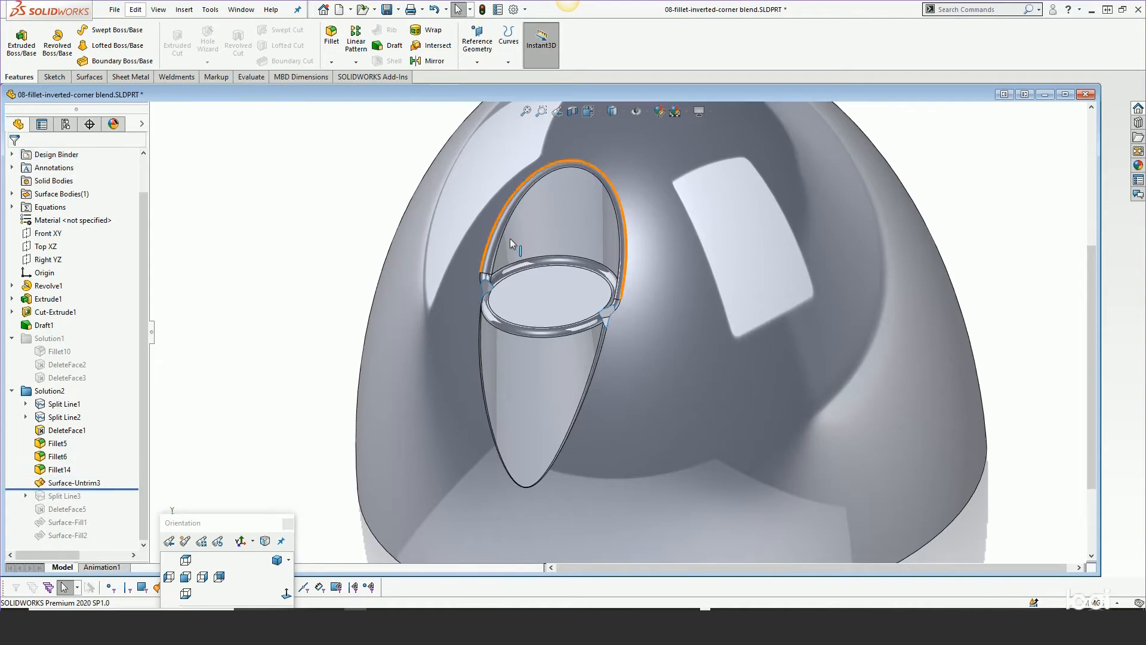
scroll(642, 331, down, 4)
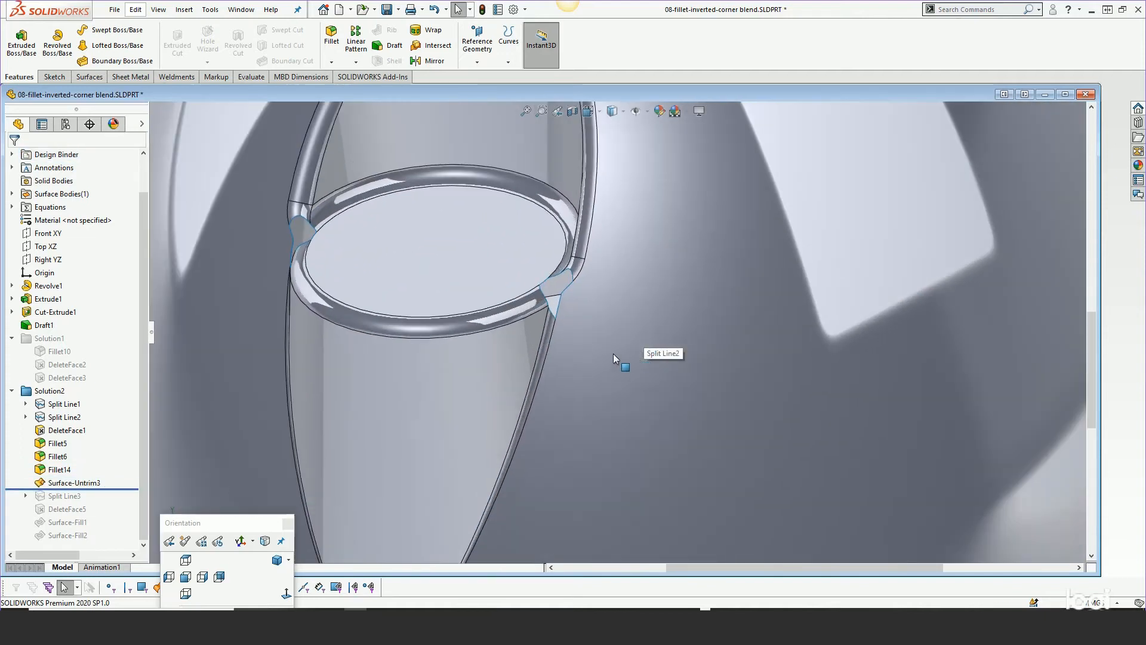
middle_drag(549, 317, 558, 396)
scroll(557, 397, up, 2)
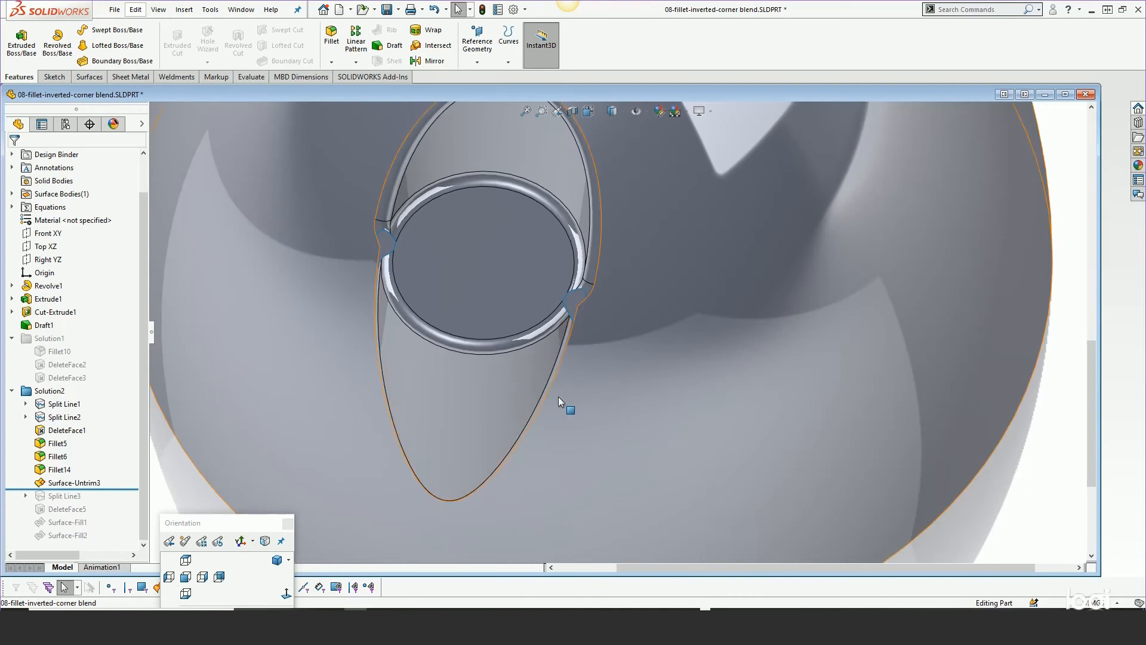
Open Surface-Untrim3's definition to examine its selected edges and extend-edges option, then close it
right_click(81, 487)
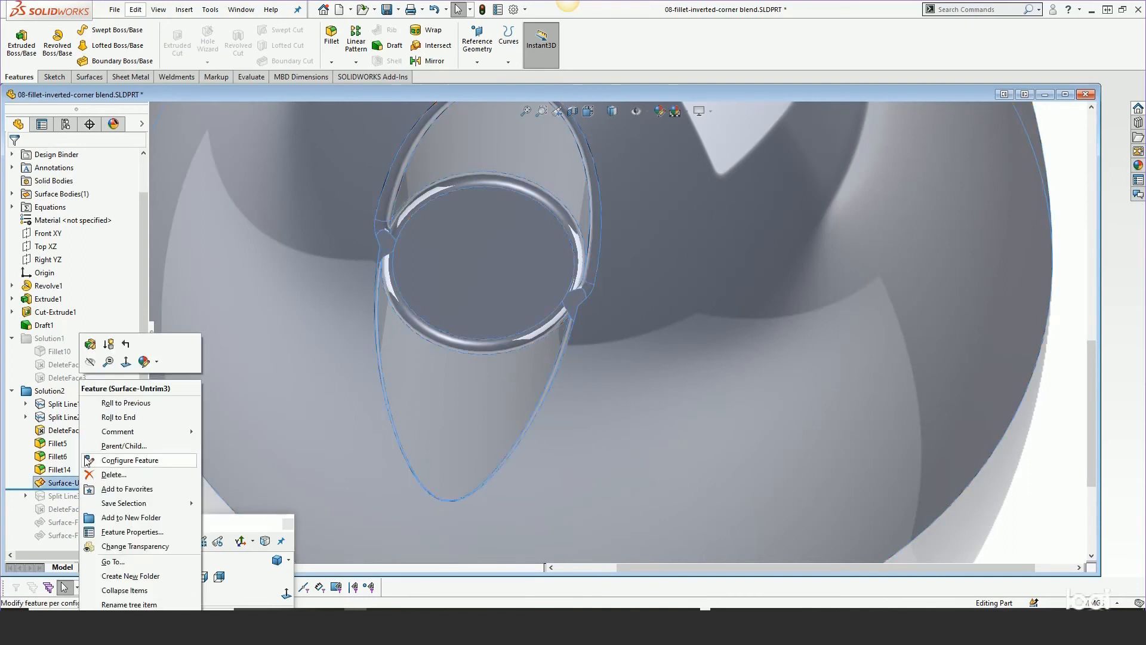
click(98, 346)
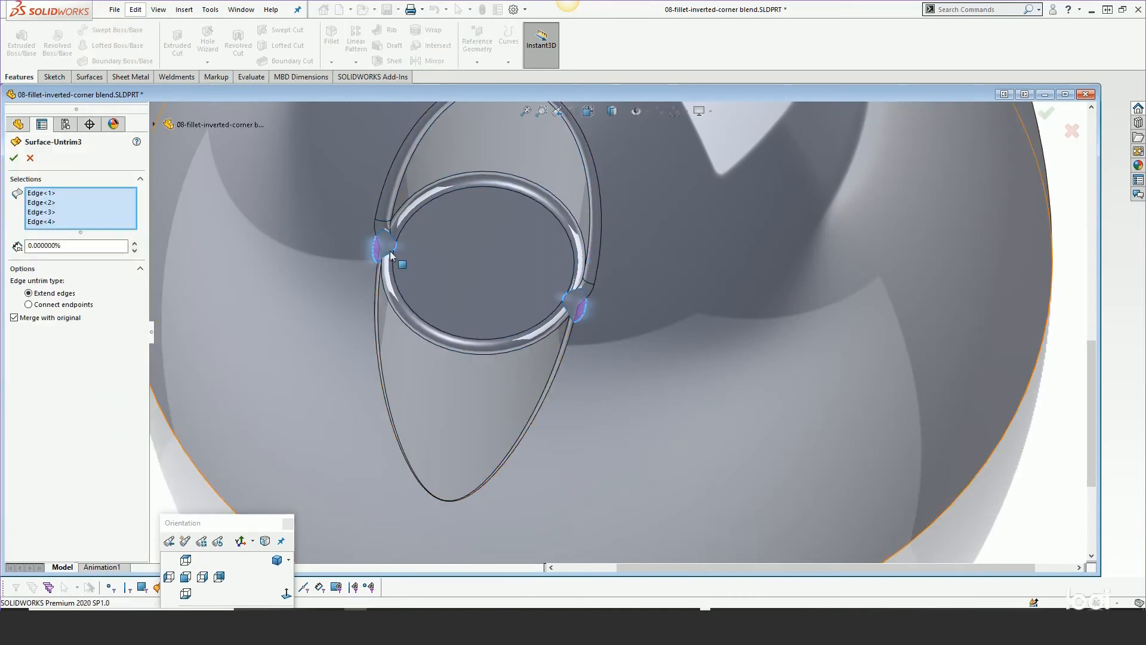
scroll(411, 281, down, 8)
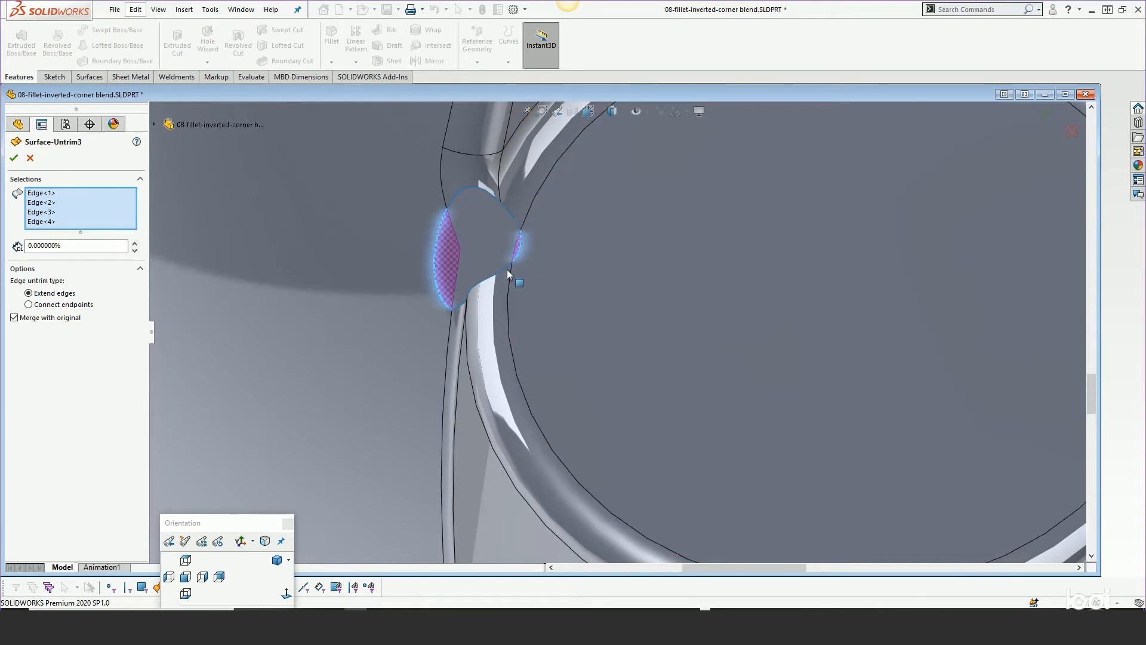
scroll(456, 307, up, 4)
scroll(456, 306, down, 1)
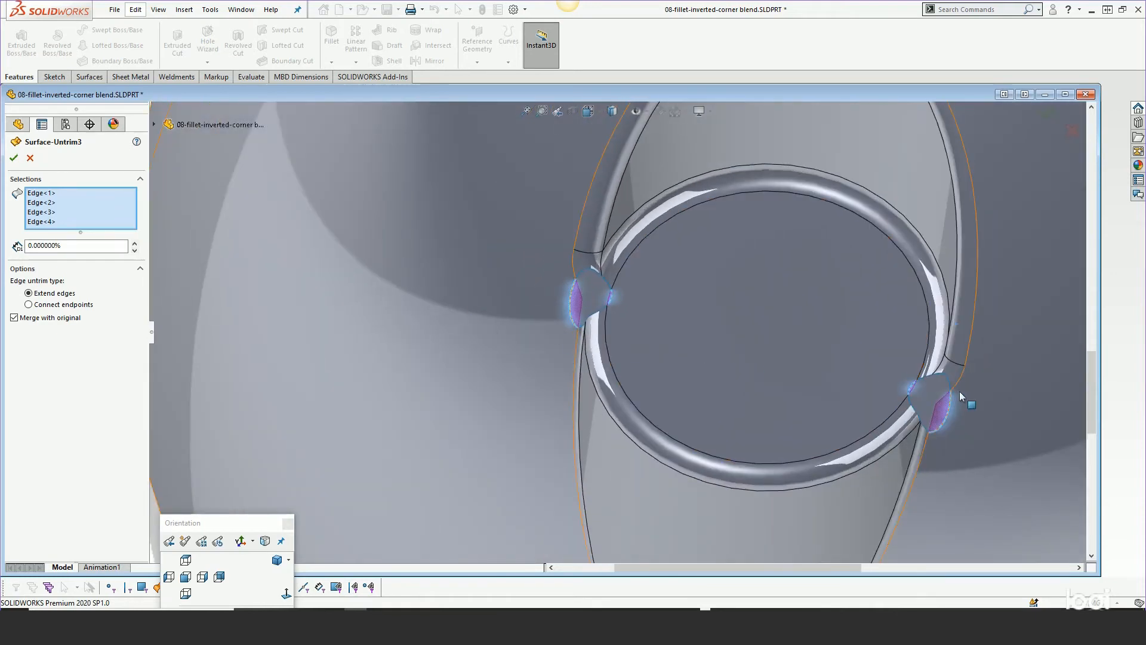
scroll(958, 393, down, 3)
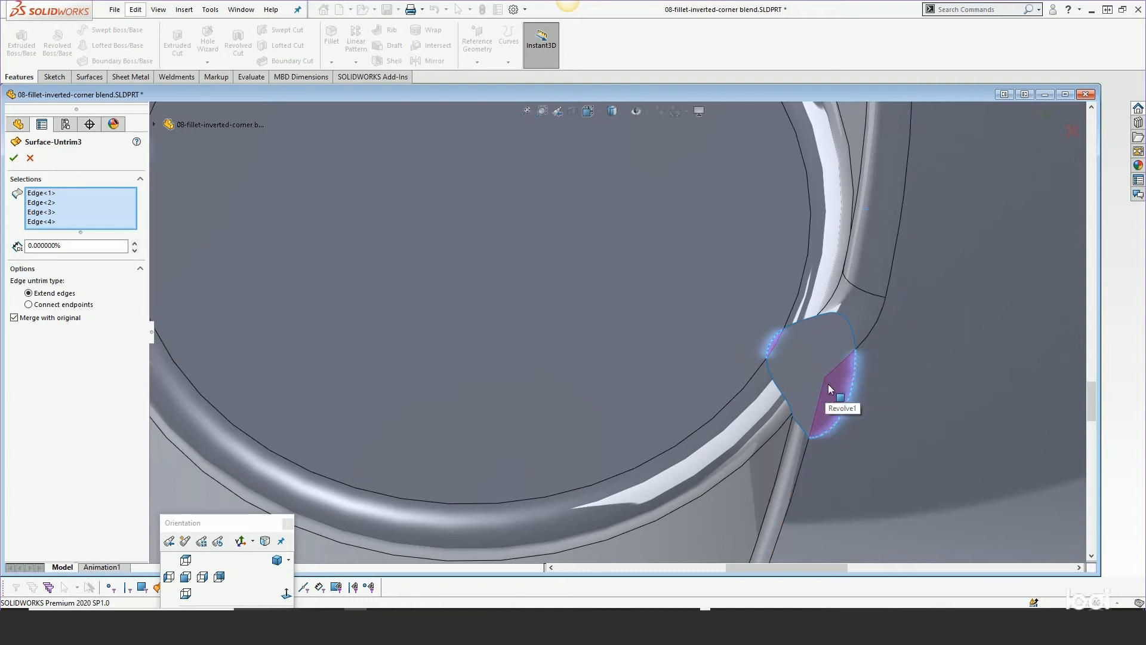
scroll(828, 385, up, 4)
scroll(837, 384, up, 1)
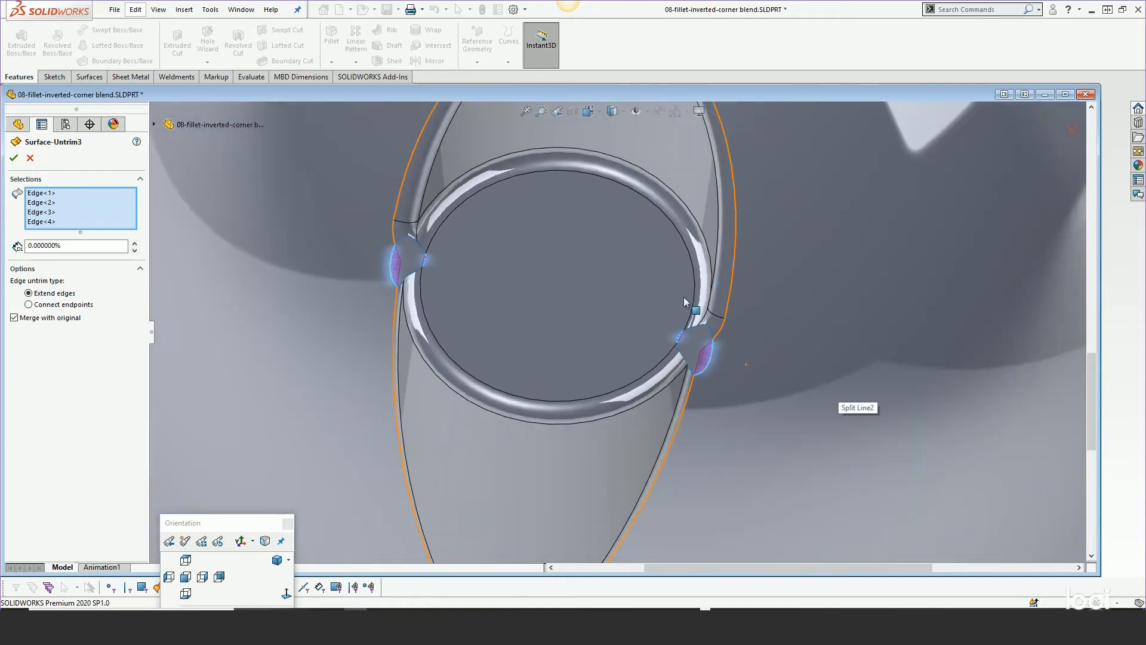
click(13, 158)
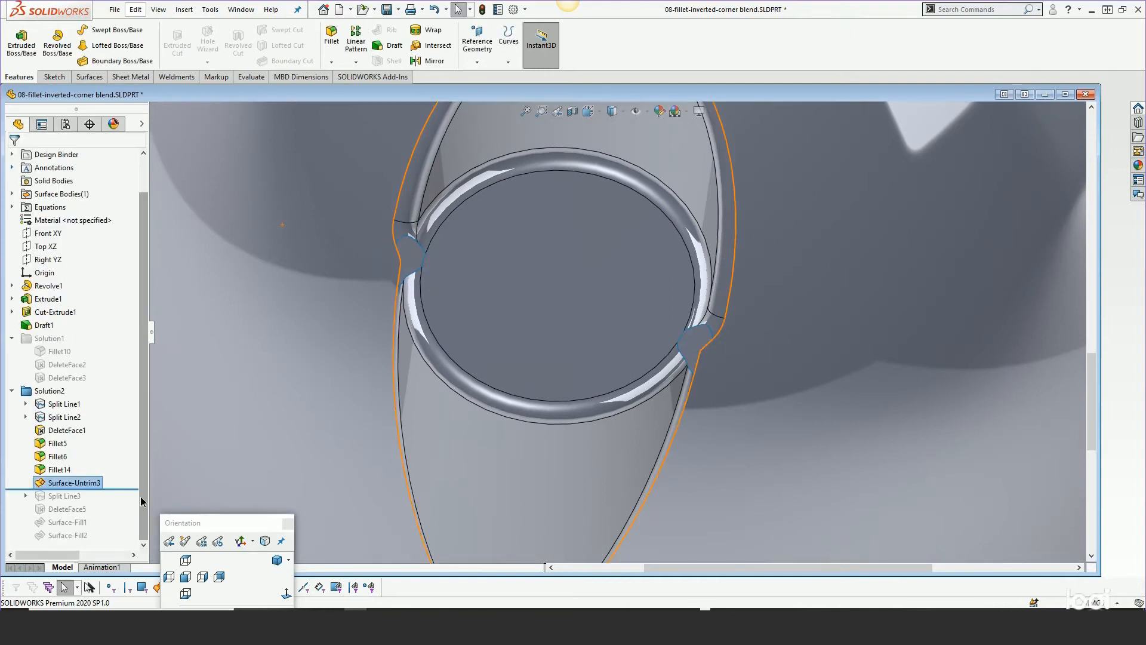
Roll forward past Split Line3 and open Sketch5 normal to the view to examine its curves, then exit
drag(115, 486, 117, 501)
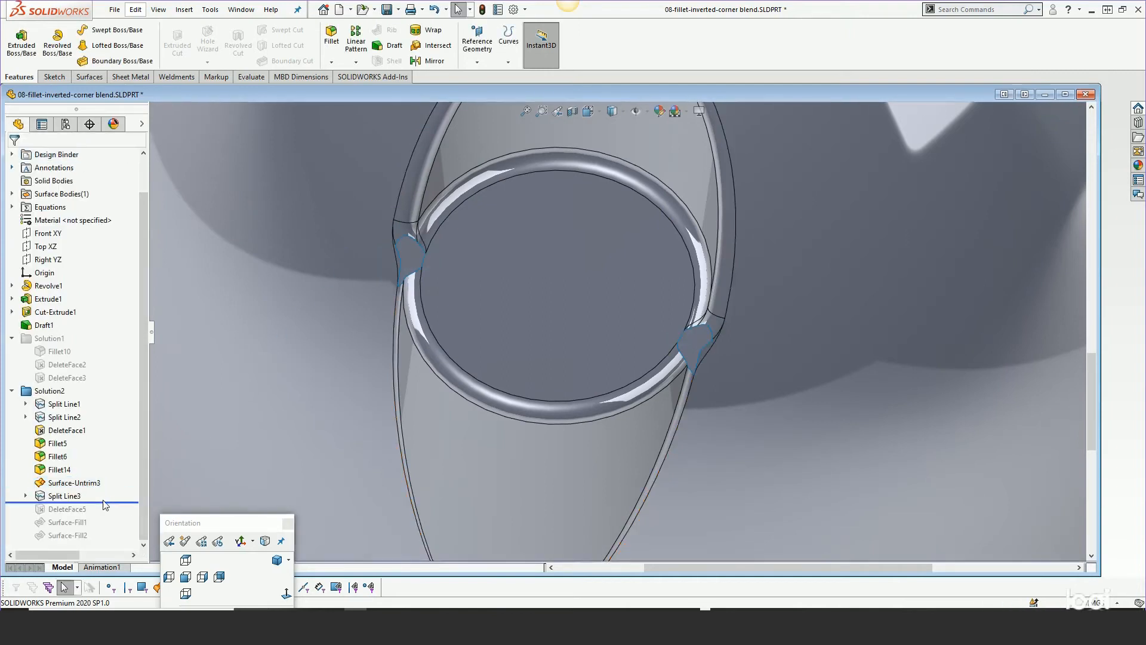
click(25, 496)
click(63, 509)
click(72, 475)
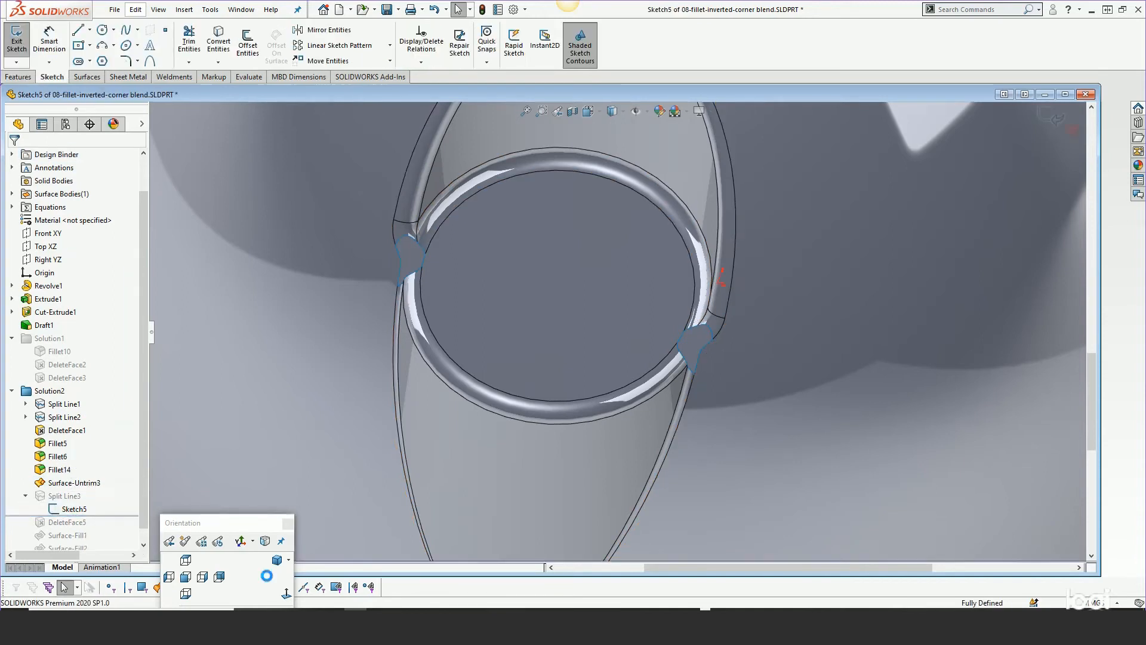
click(286, 594)
scroll(443, 224, down, 5)
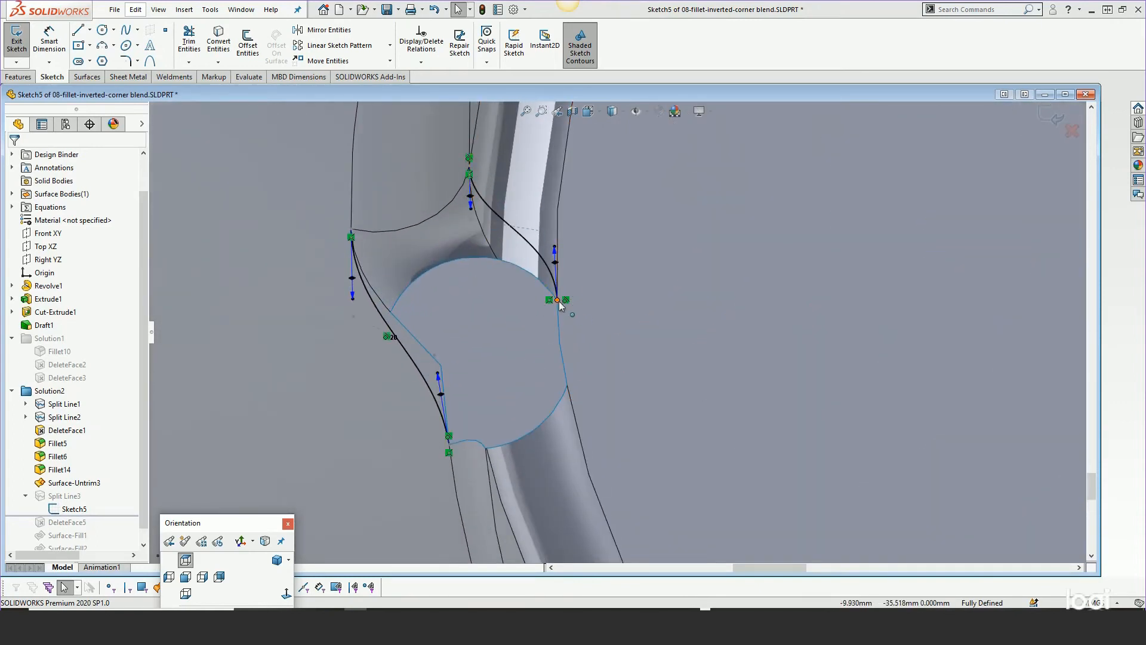
scroll(508, 185, up, 3)
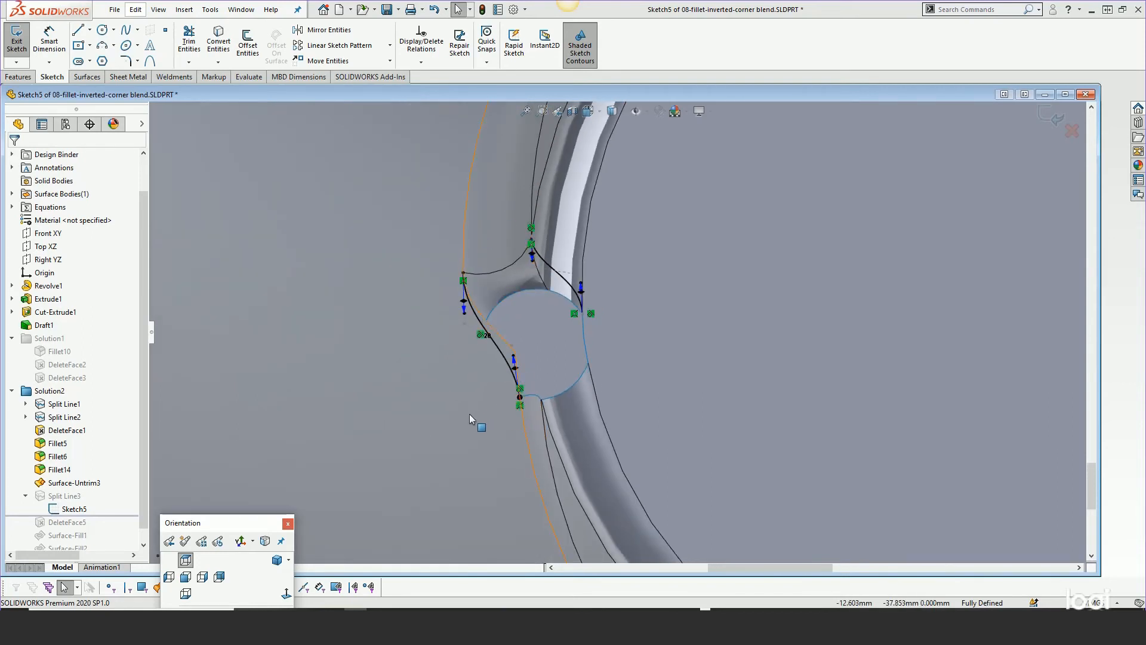
scroll(516, 382, up, 5)
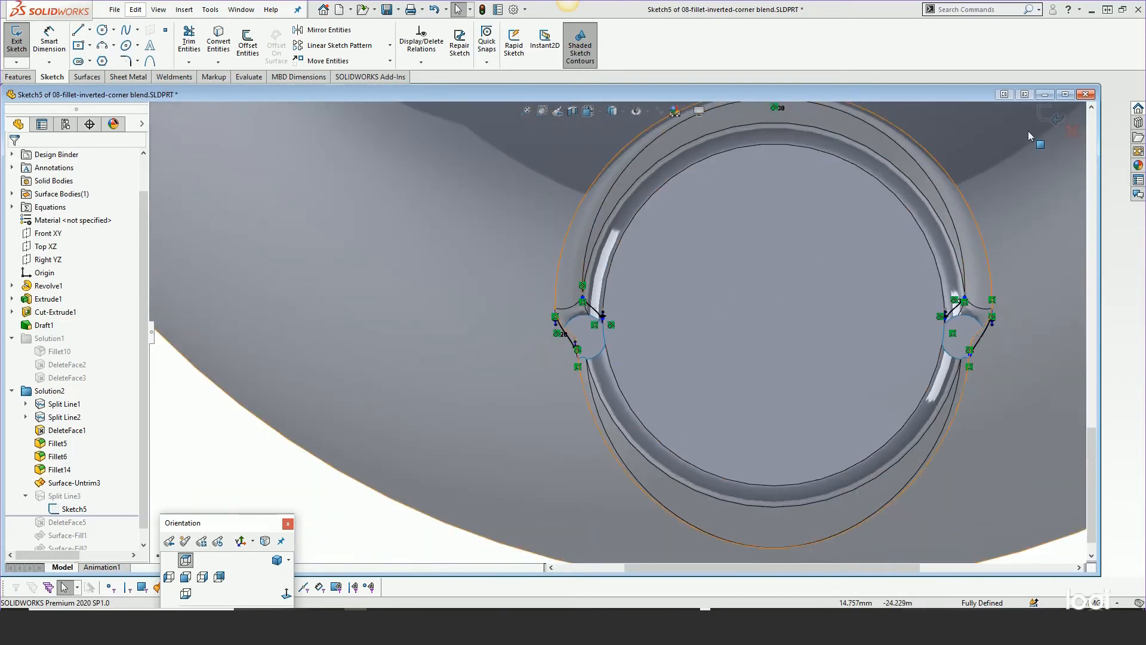
click(1054, 117)
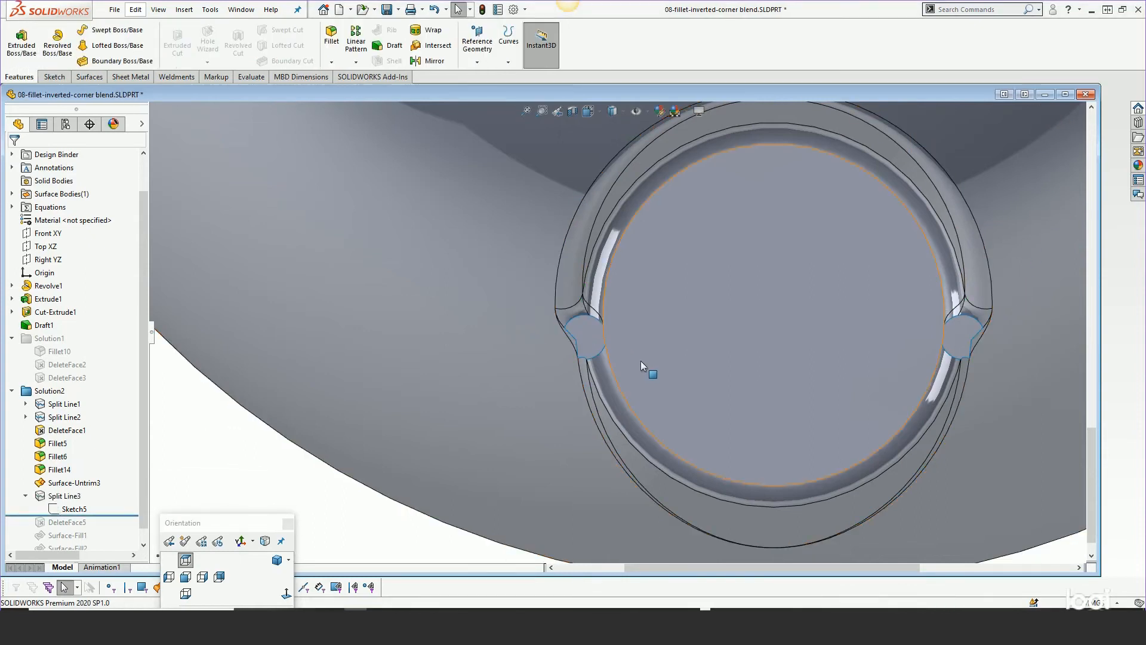
Roll forward through DeleteFace5 and Surface-Fill1 to review the removed face and the first fill patch
scroll(641, 361, down, 3)
drag(115, 516, 113, 528)
scroll(453, 309, up, 5)
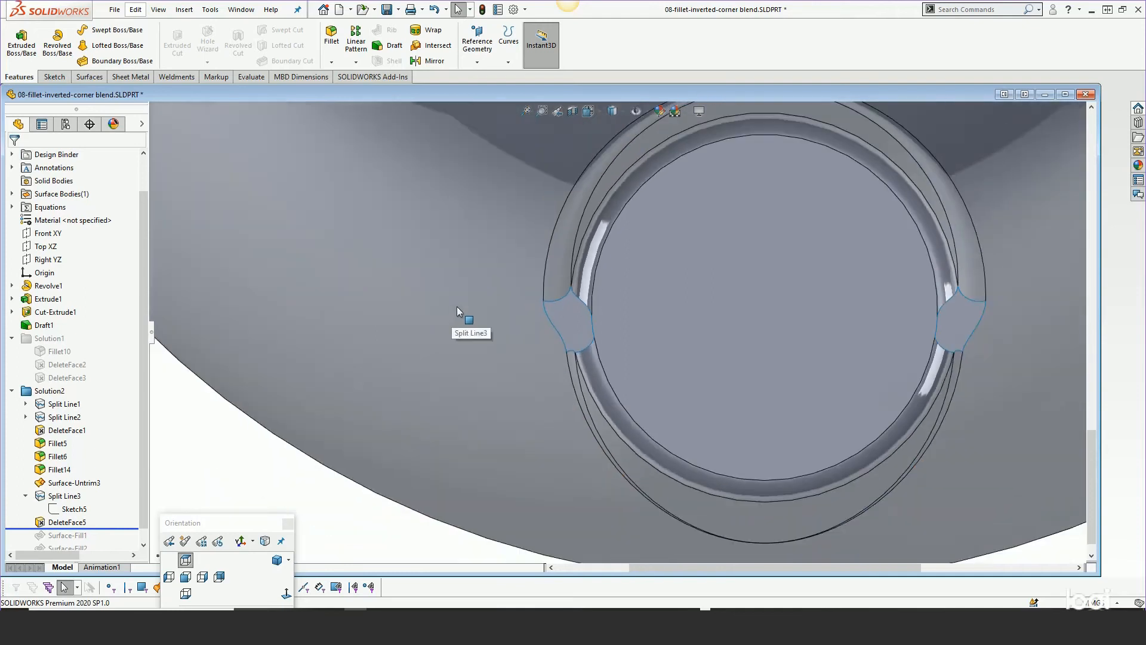
middle_drag(460, 316, 607, 239)
scroll(610, 367, down, 3)
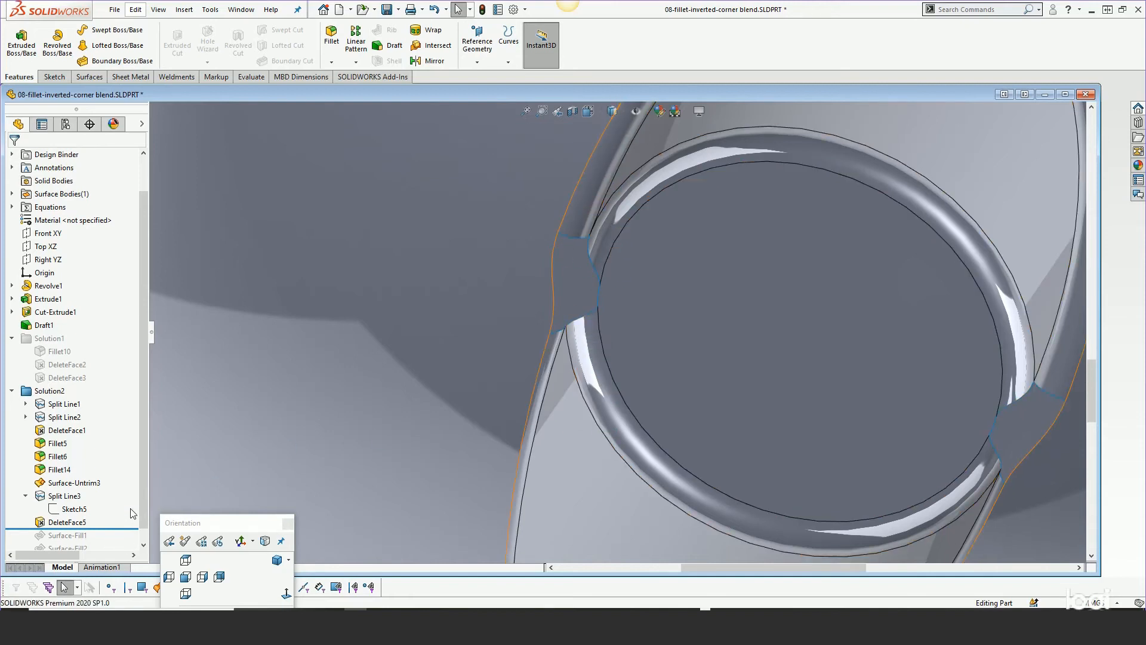
scroll(145, 495, down, 1)
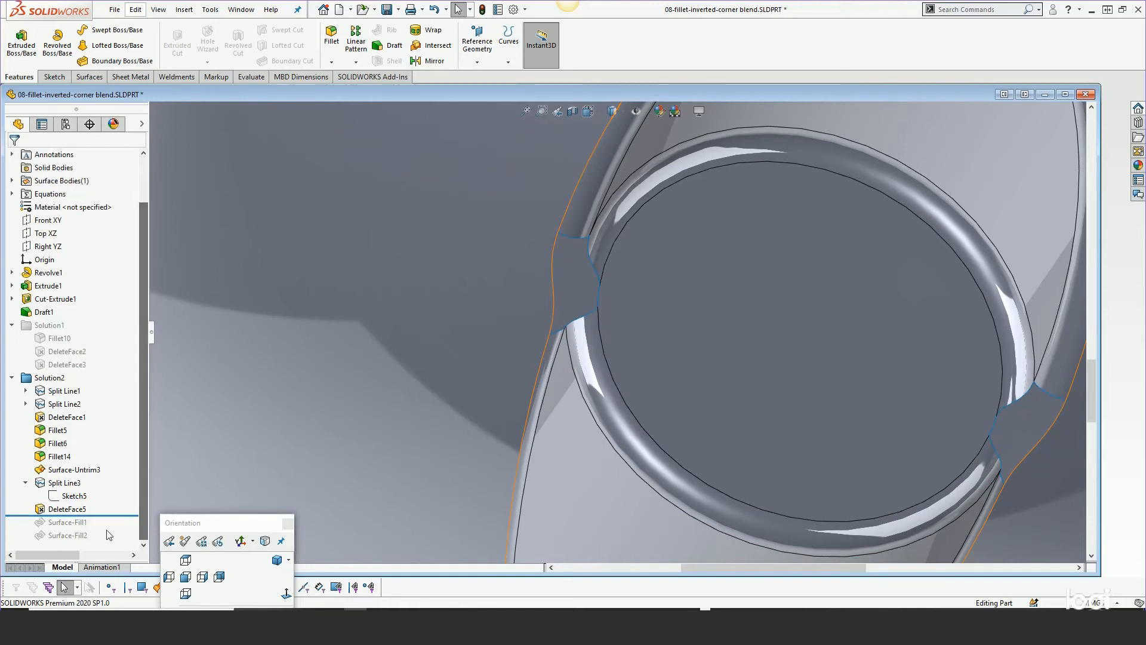
drag(111, 515, 104, 526)
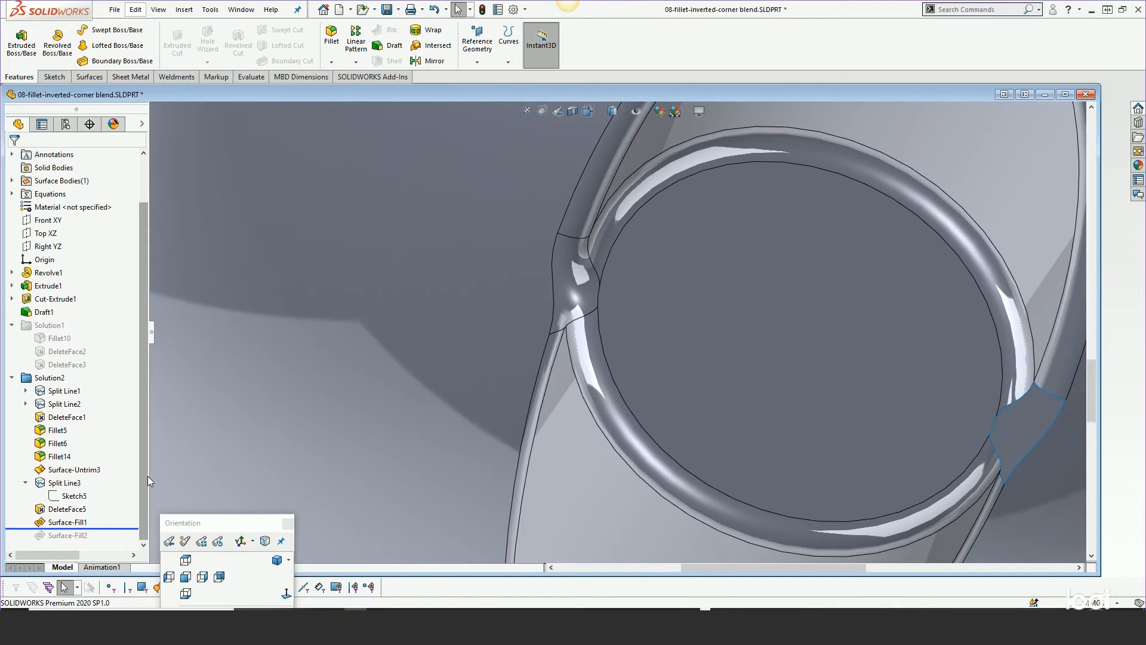
Examine the Surface-Fill1 blend around the ring from several angles
scroll(556, 410, up, 3)
key(s)
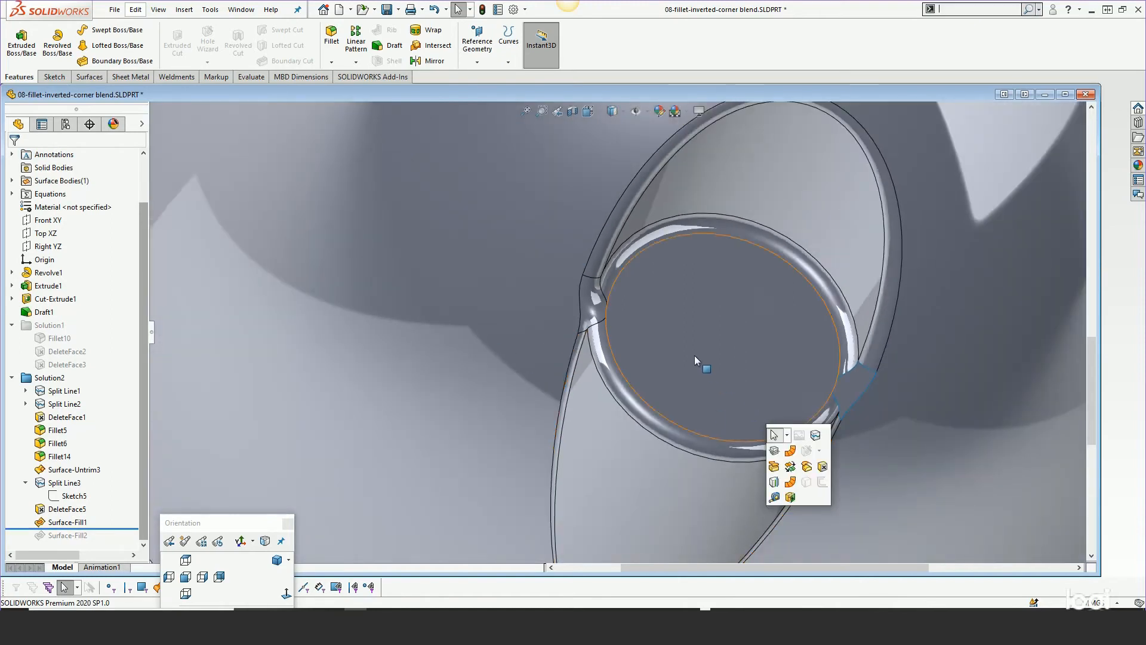
key(s)
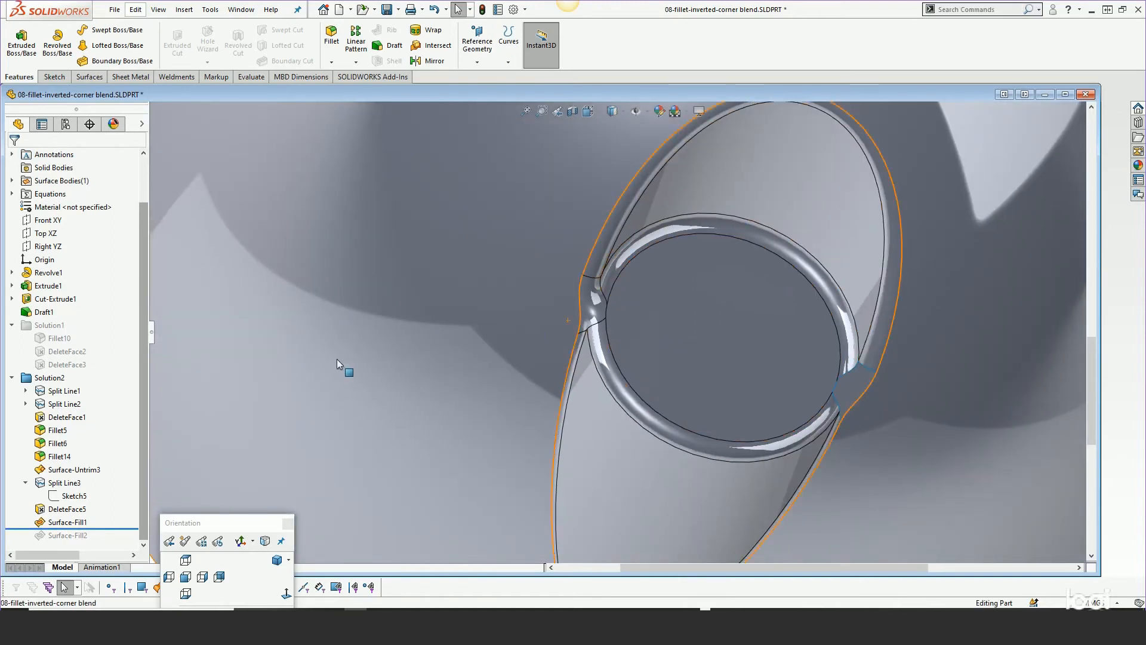
scroll(331, 358, up, 4)
click(672, 373)
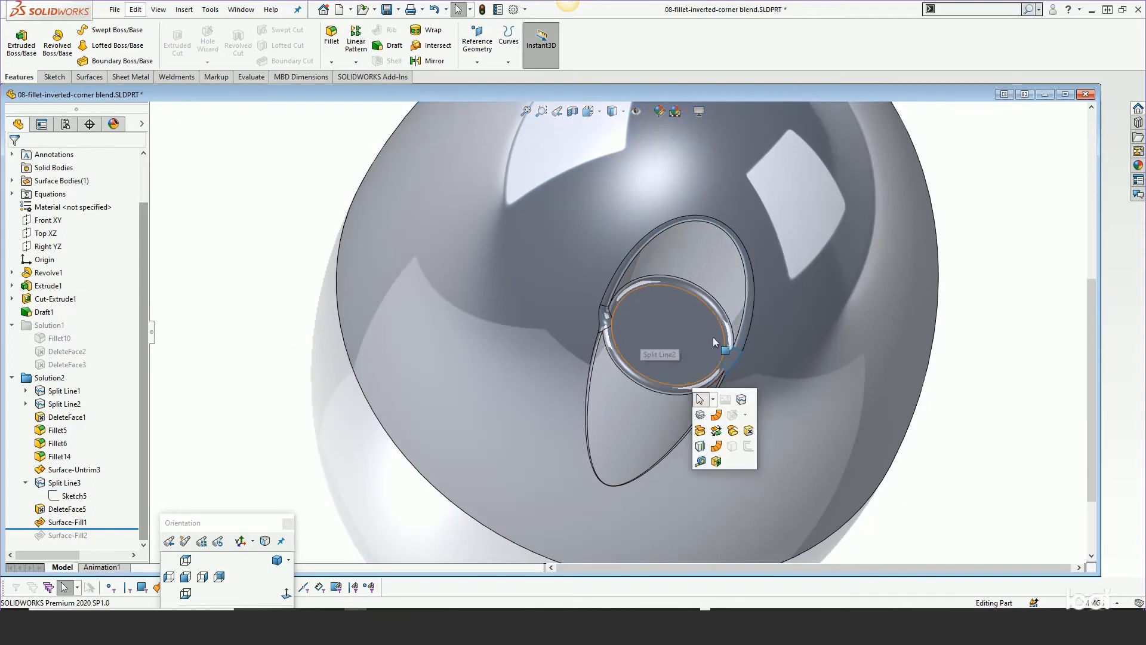
scroll(969, 322, up, 1)
middle_drag(974, 374, 889, 317)
scroll(705, 311, up, 1)
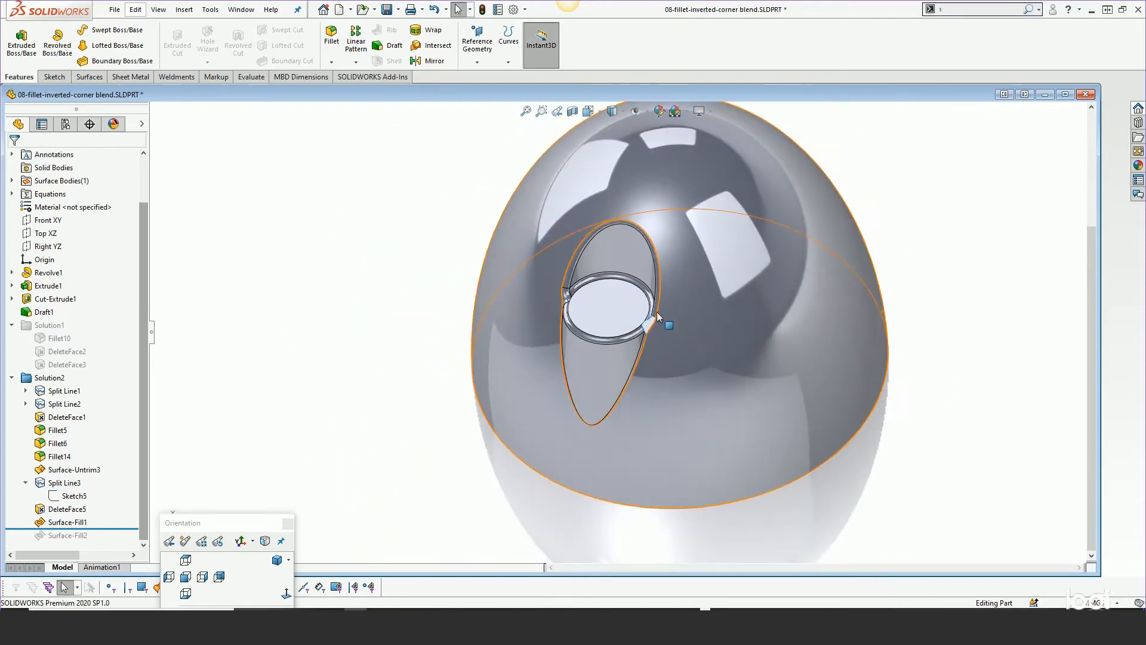
scroll(705, 306, down, 6)
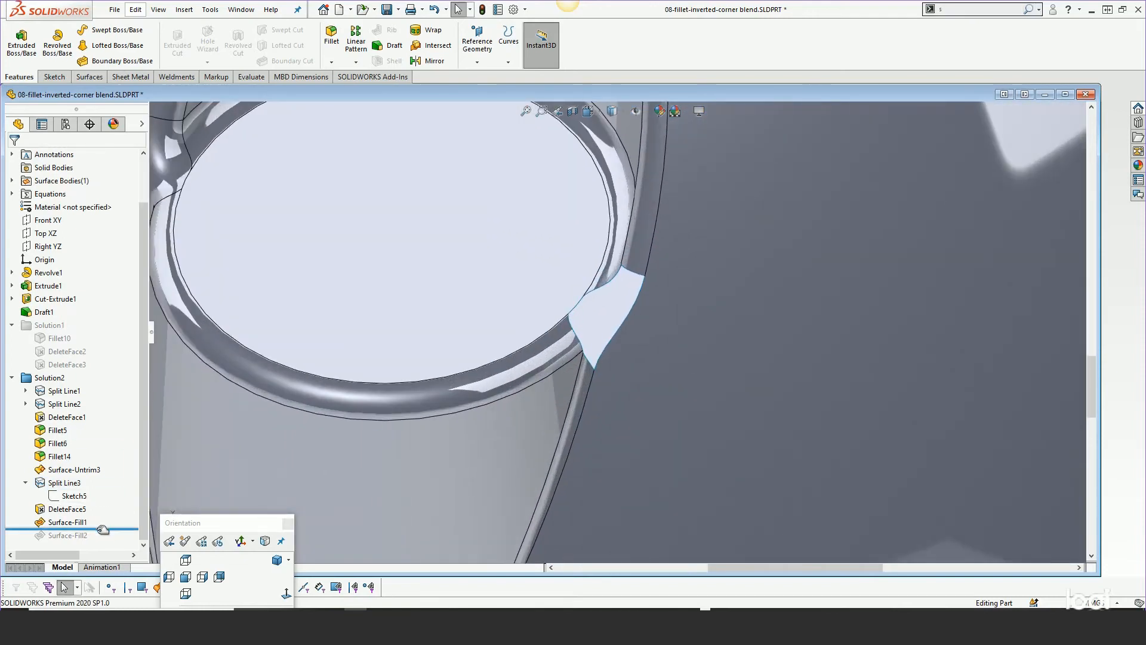
Roll to the end and open Surface-Fill2's definition to examine its tangent patch boundary, then cancel
drag(103, 530, 92, 542)
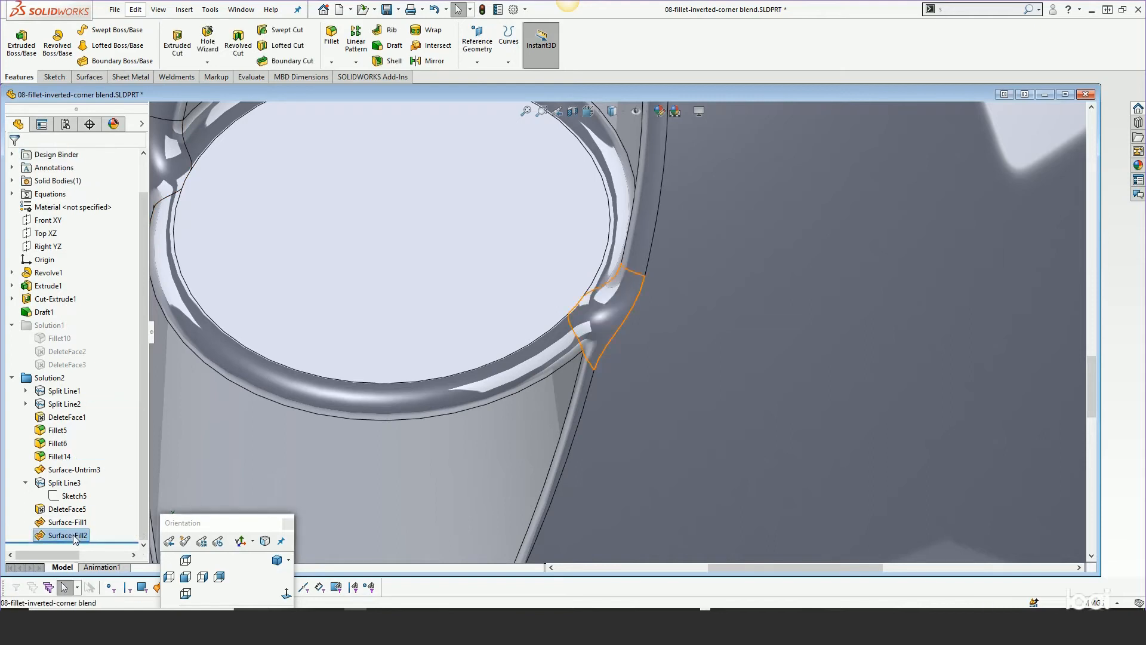
right_click(71, 535)
click(84, 359)
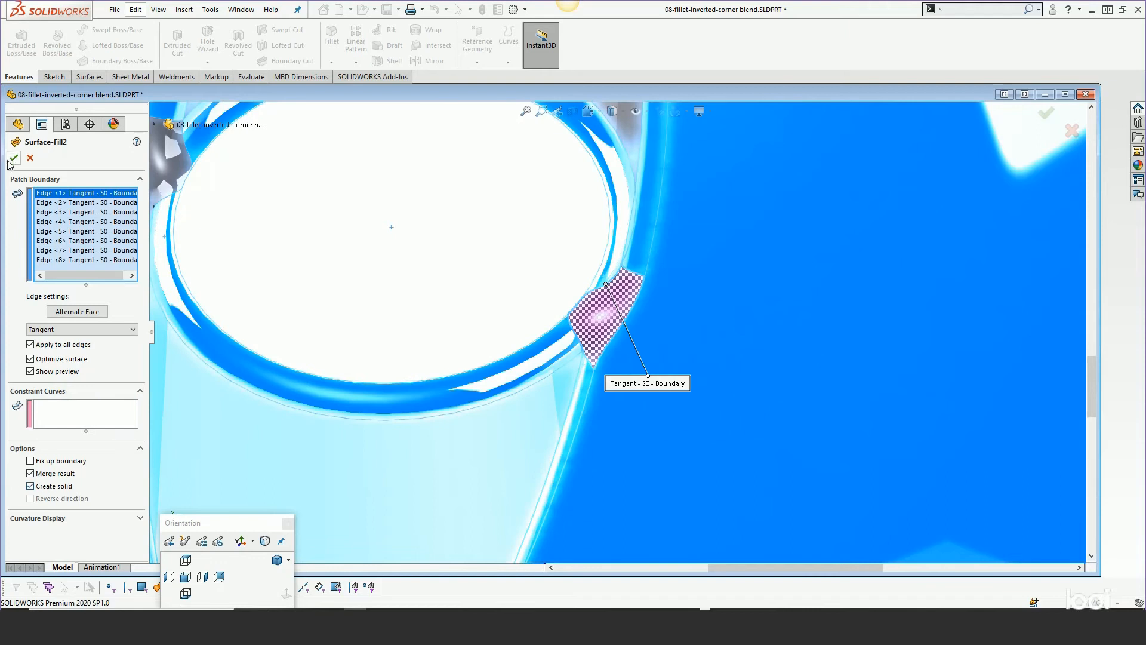
key(Escape)
scroll(526, 407, up, 8)
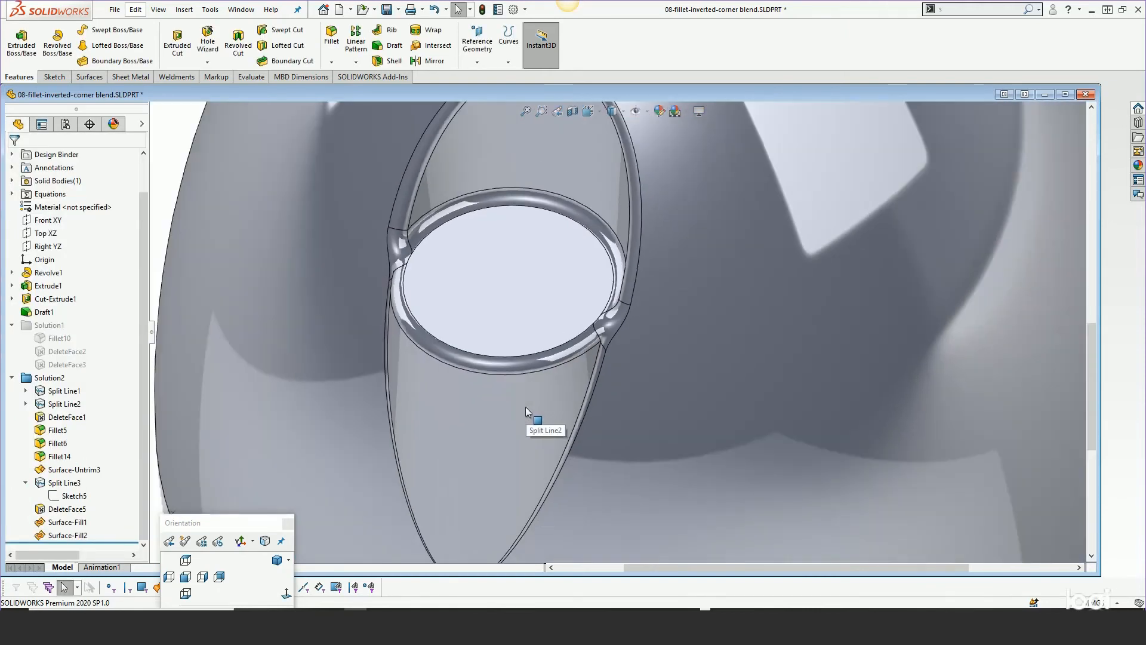
middle_drag(567, 377, 550, 328)
scroll(573, 339, down, 3)
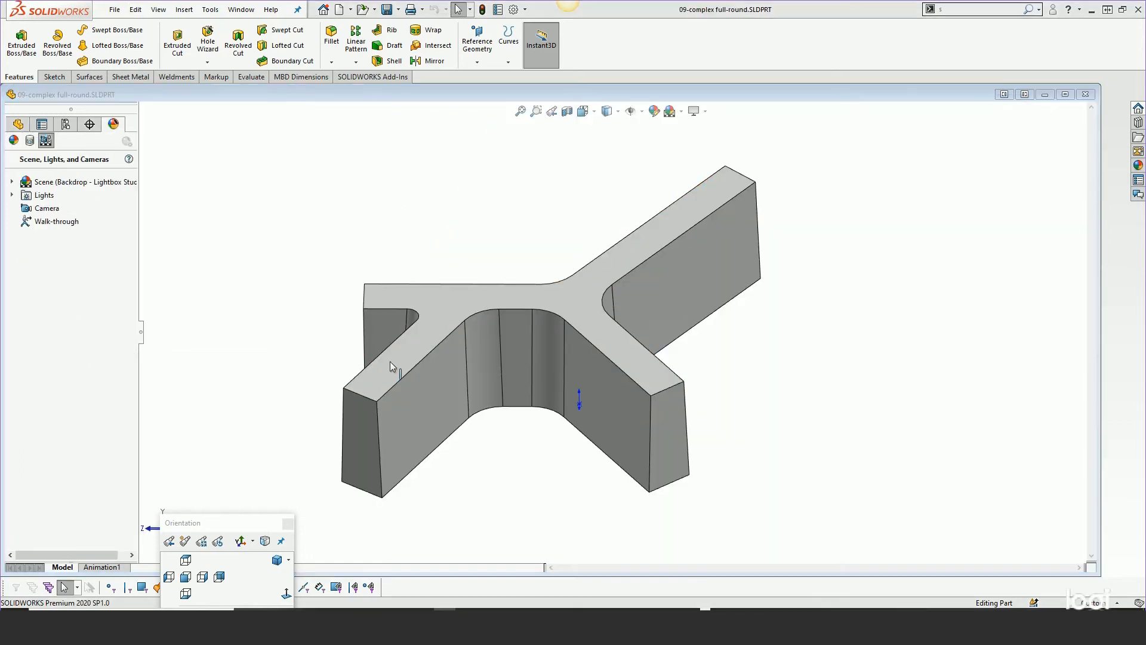
Start a Full Round fillet and pick the first side face, the top center face and the first opposite side face
middle_drag(476, 455, 594, 371)
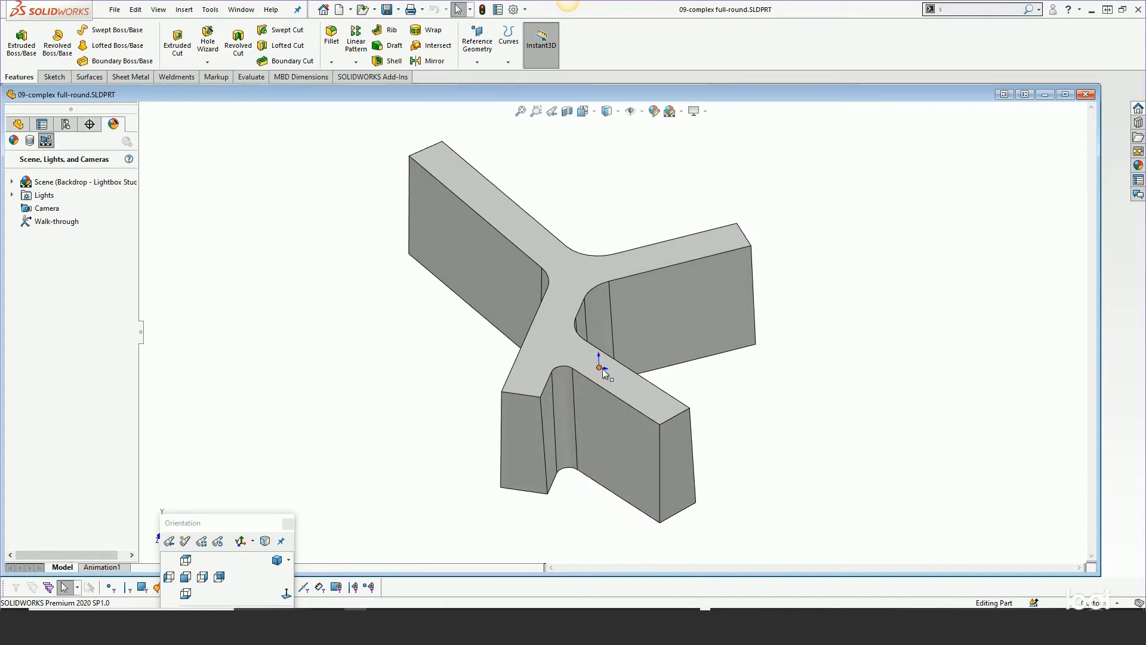
scroll(632, 371, up, 3)
scroll(631, 367, up, 5)
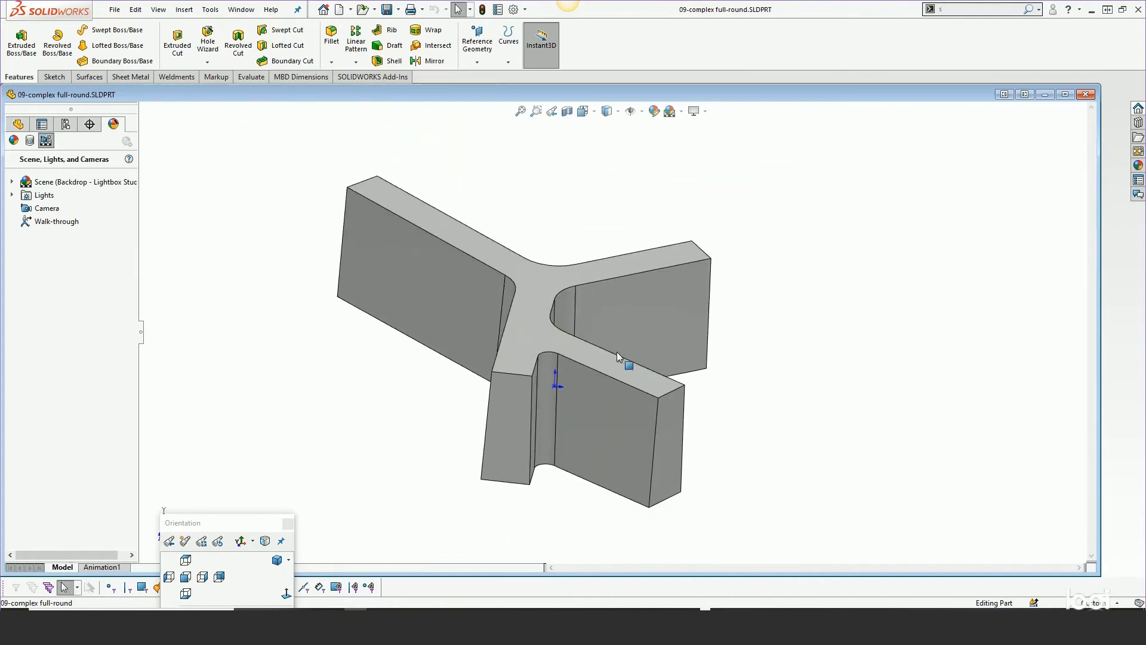
scroll(624, 353, down, 3)
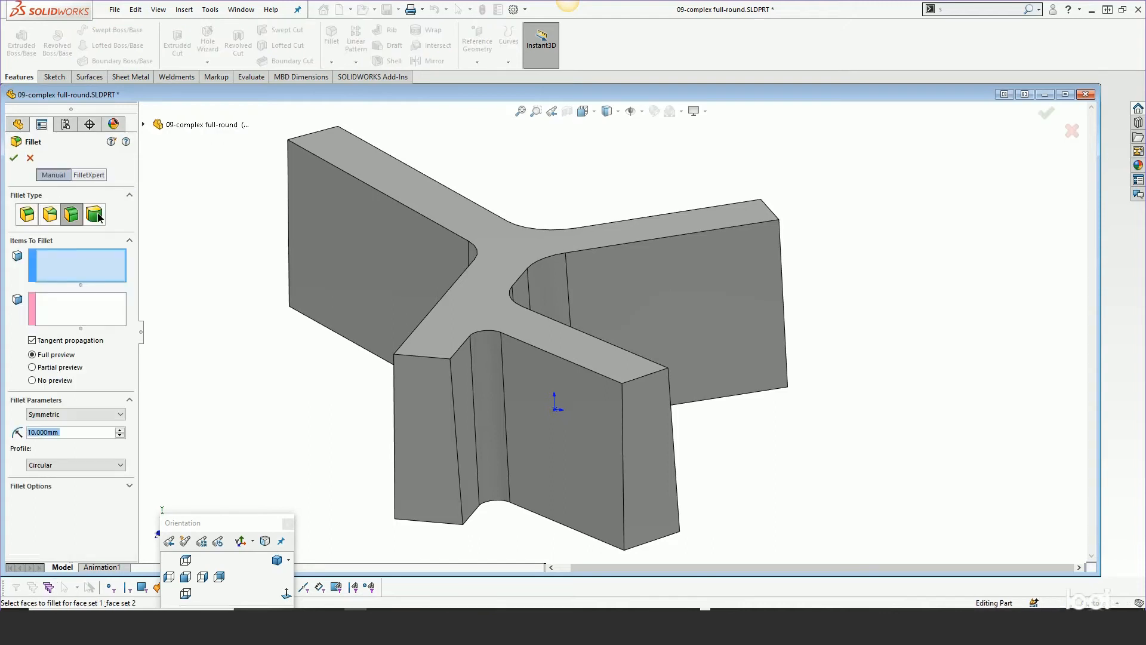
click(96, 215)
click(571, 399)
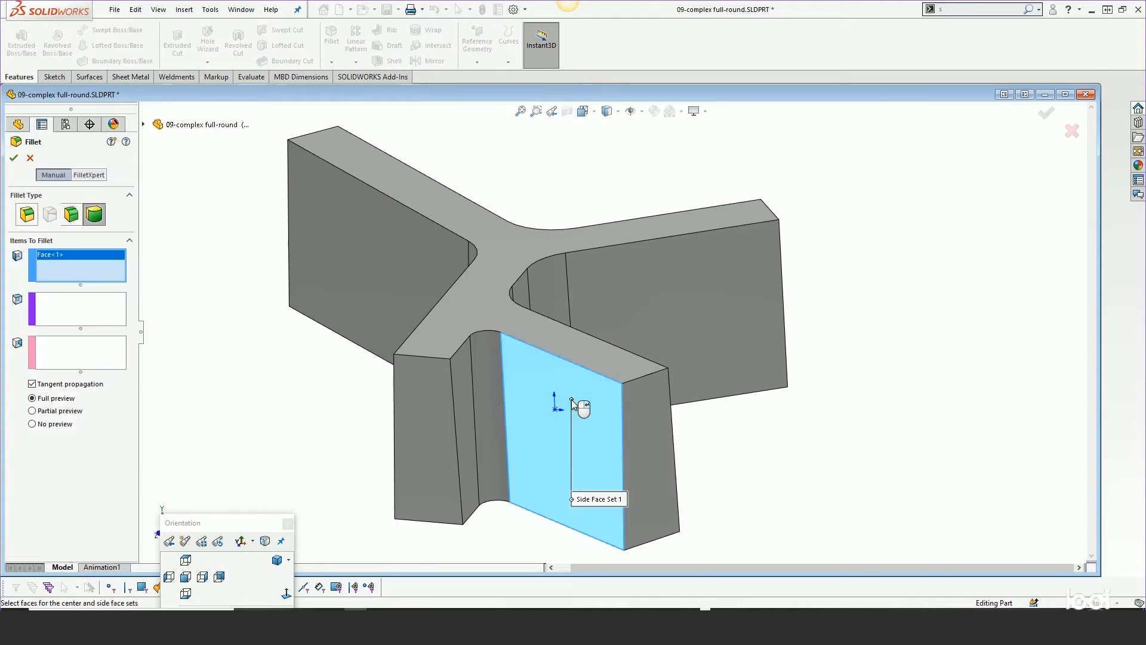
click(590, 354)
middle_drag(589, 354, 403, 398)
click(356, 388)
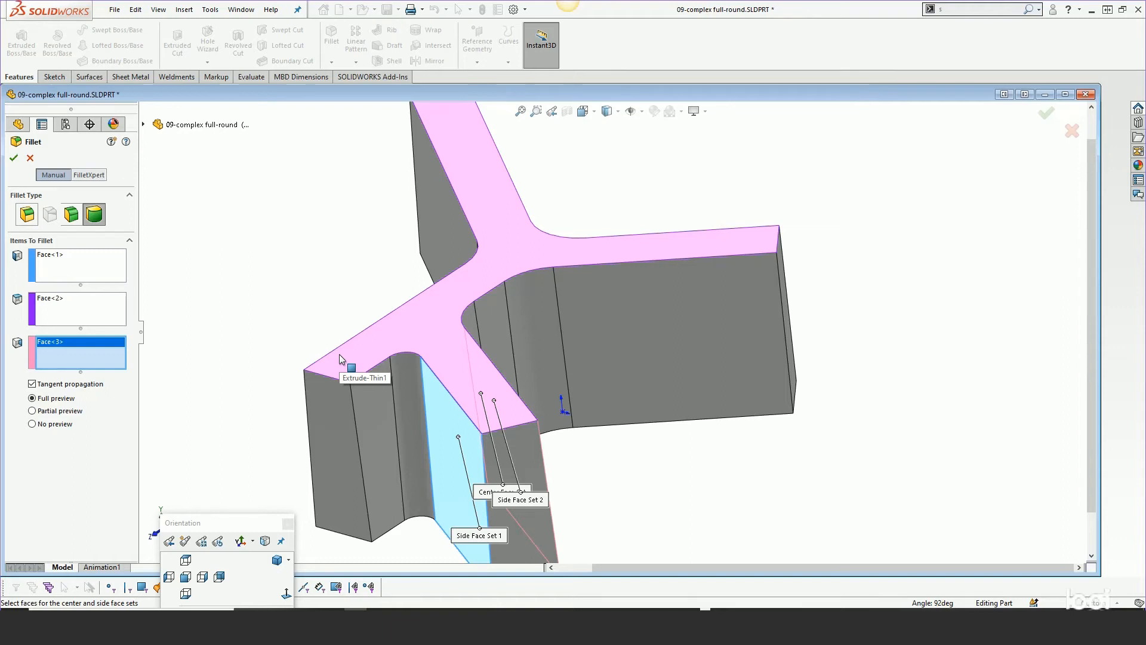
Add the remaining opposite side faces around all three branches to the second side face set, then cancel the fillet
click(404, 390)
click(375, 392)
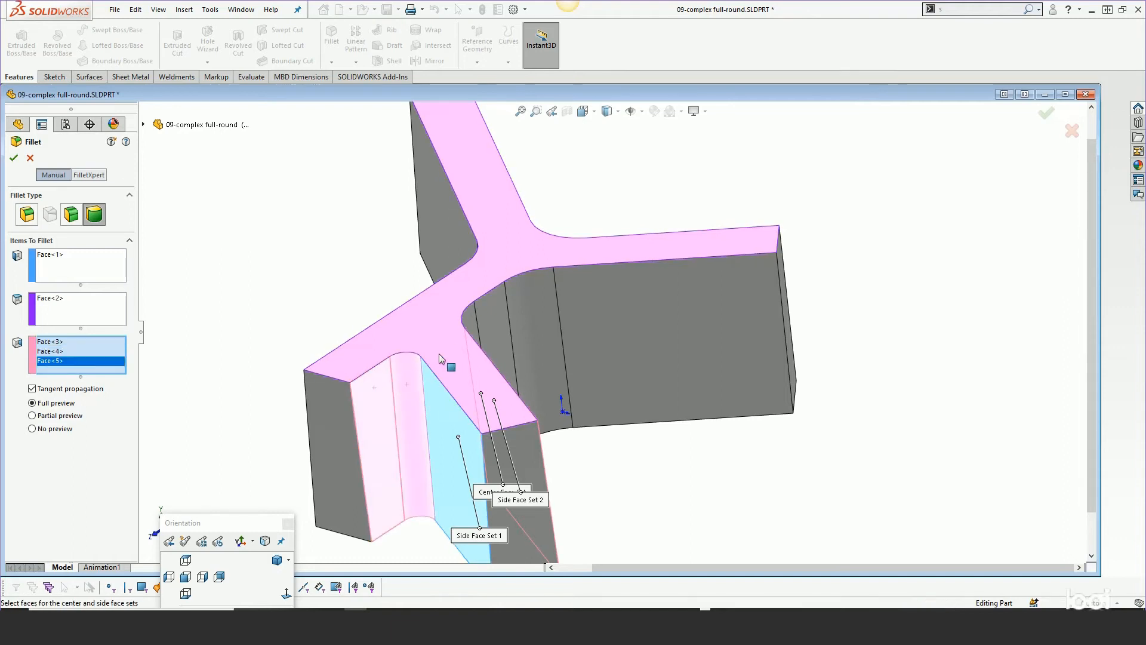
click(480, 326)
click(529, 307)
click(528, 302)
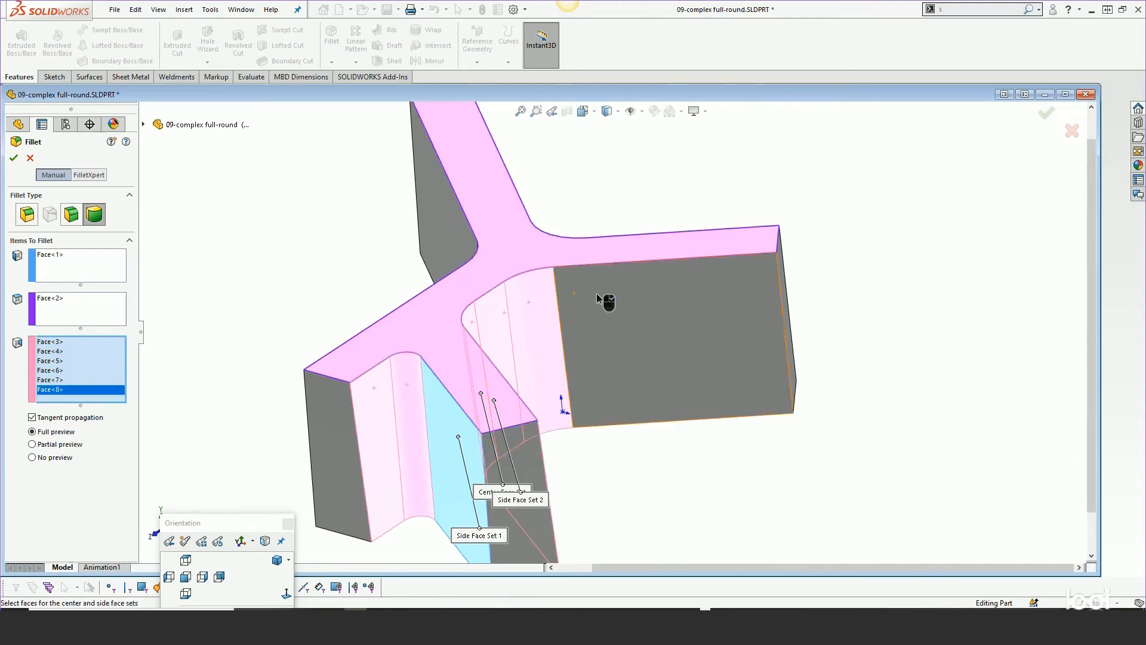
click(597, 292)
middle_drag(619, 293, 478, 401)
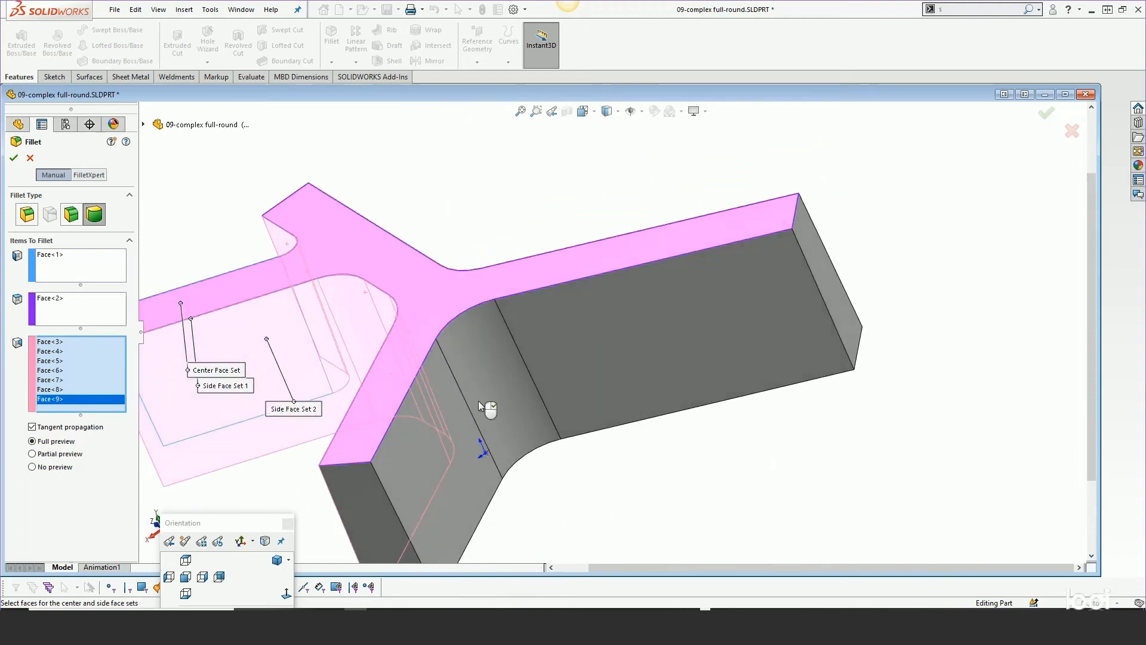
click(443, 410)
click(468, 359)
middle_drag(620, 314, 642, 229)
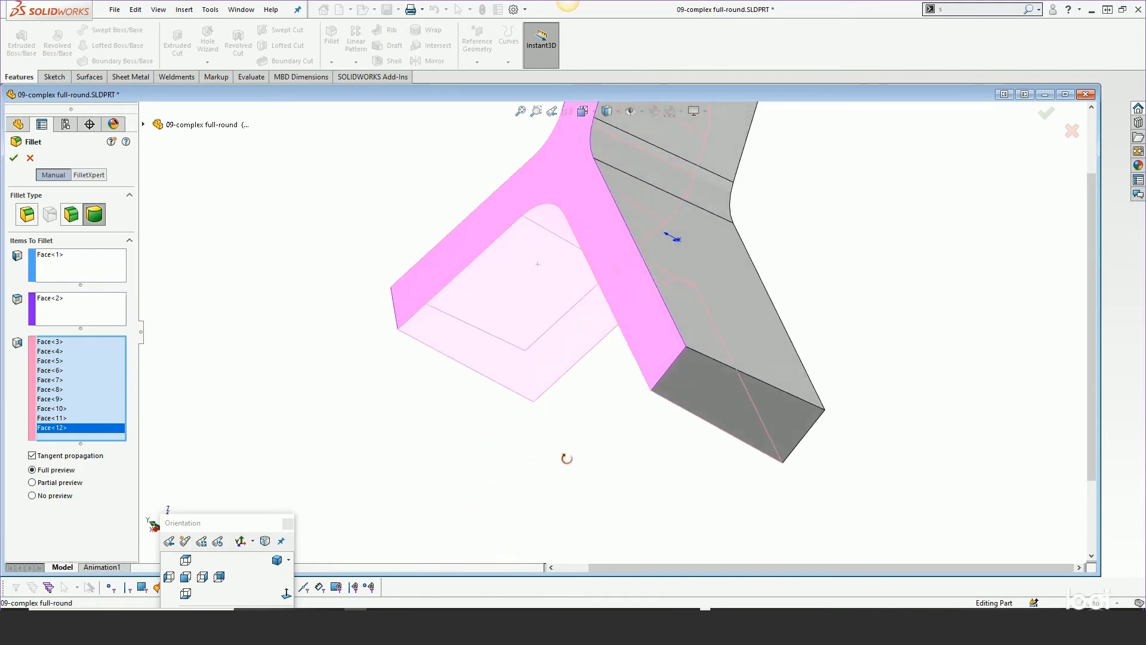
click(638, 162)
click(625, 158)
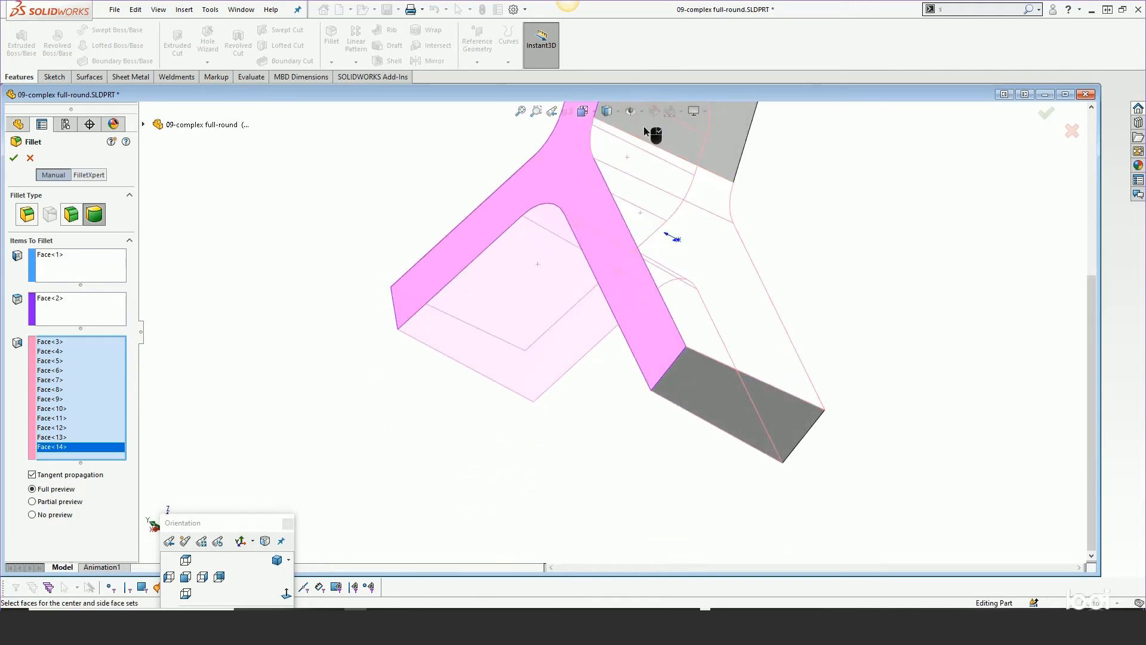
middle_drag(643, 126, 589, 239)
click(671, 201)
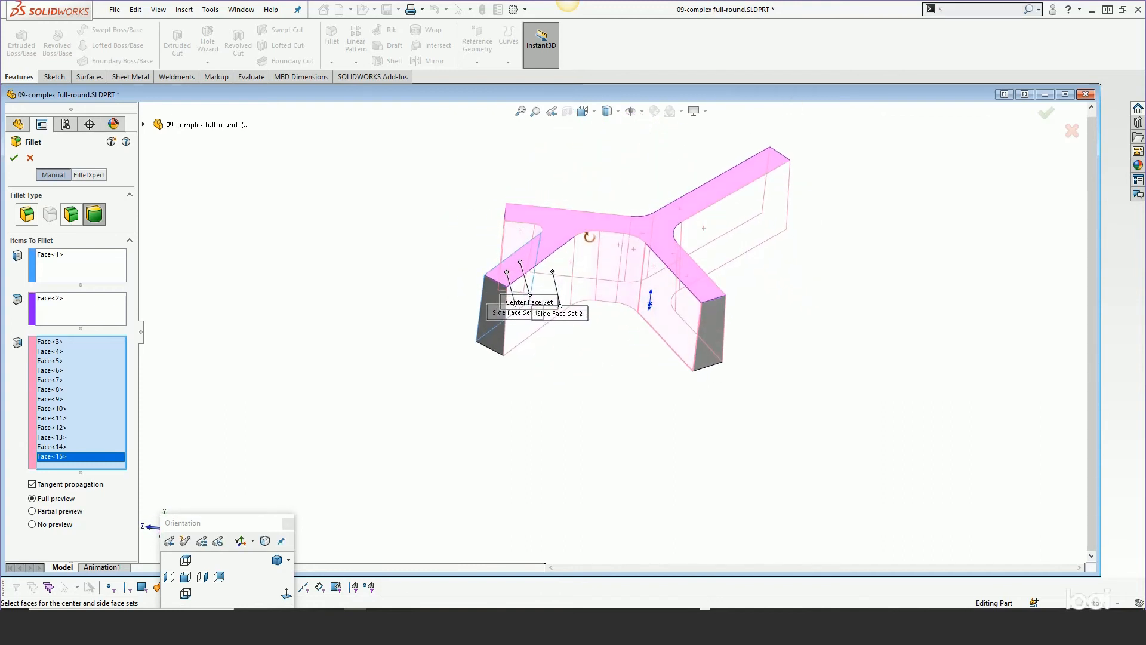
scroll(587, 247, down, 4)
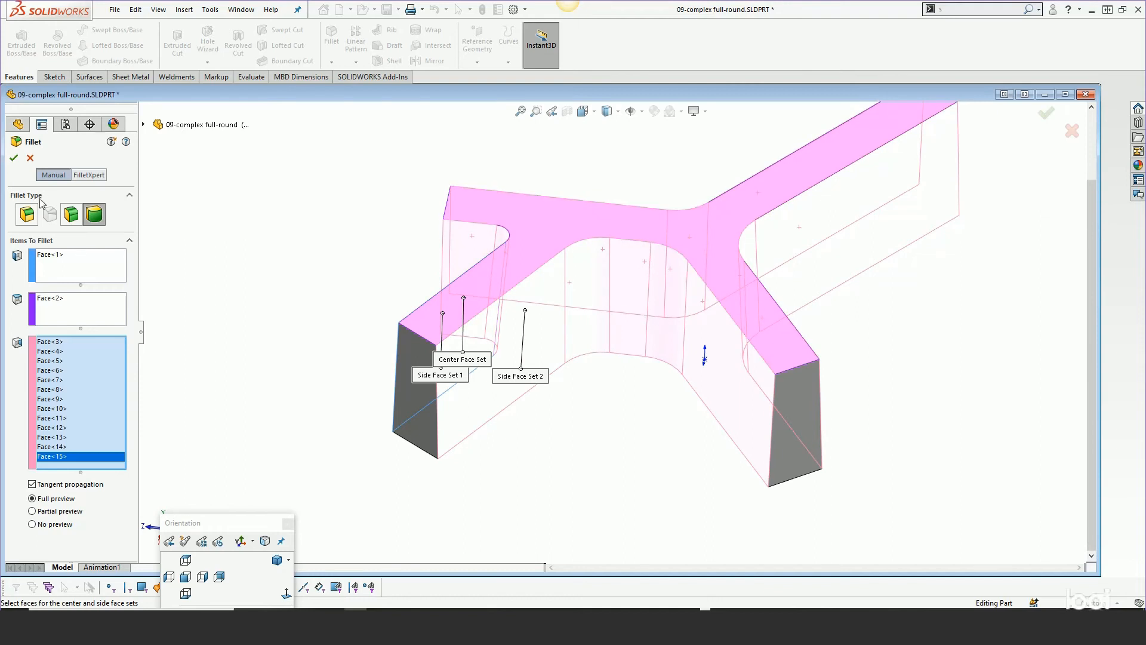
click(30, 158)
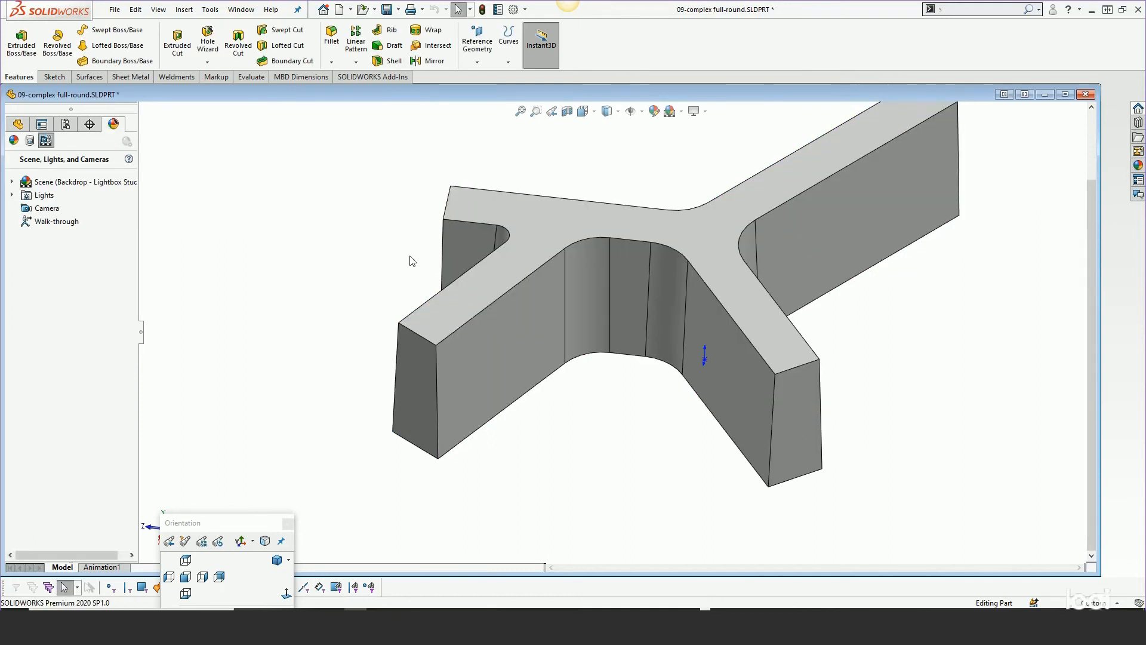
Roll forward past Fillet7 to examine the full round fillet result, then roll back above it
scroll(396, 256, up, 2)
click(18, 124)
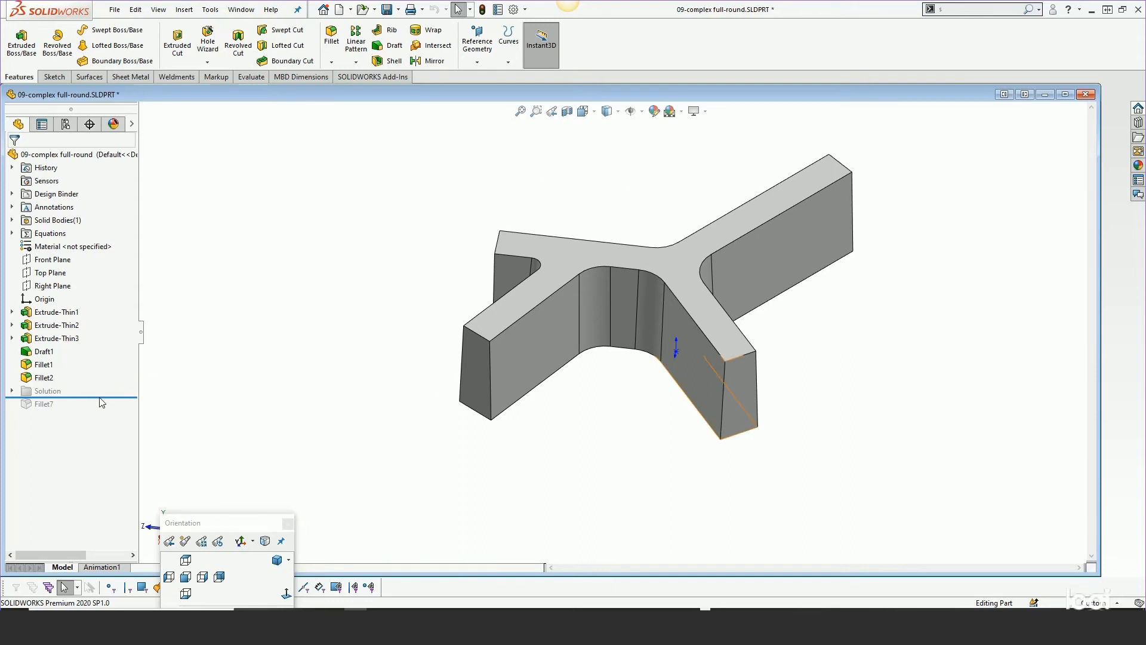
drag(92, 397, 92, 410)
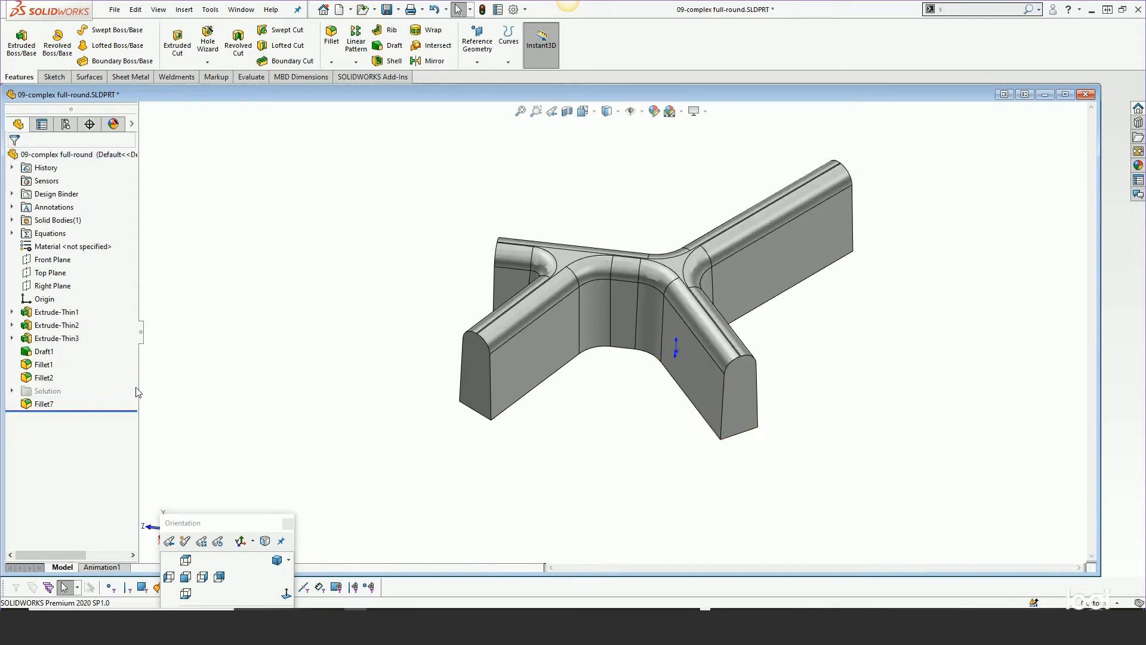
scroll(720, 365, down, 5)
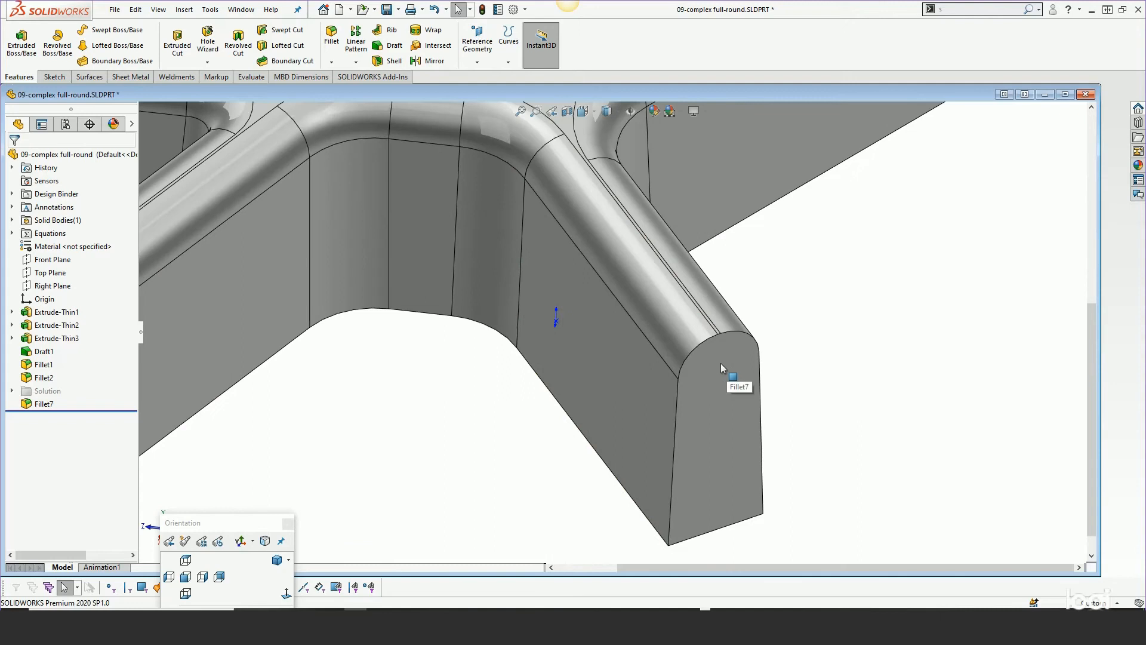
scroll(719, 363, up, 3)
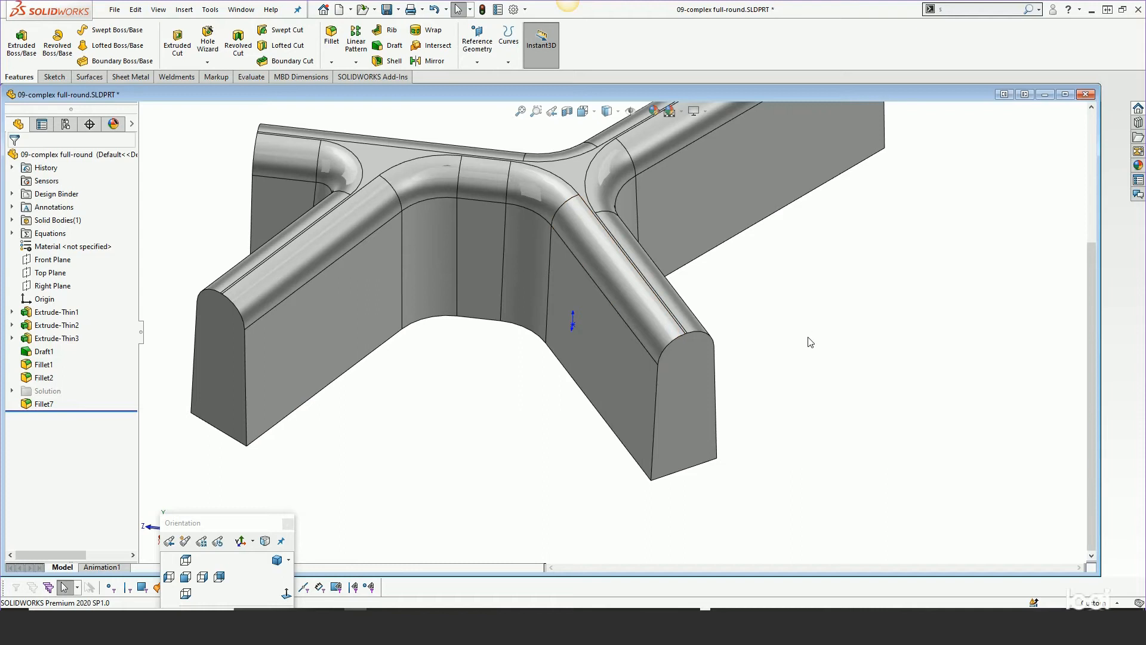
scroll(809, 341, up, 3)
drag(97, 410, 97, 395)
scroll(647, 329, down, 3)
scroll(647, 328, down, 2)
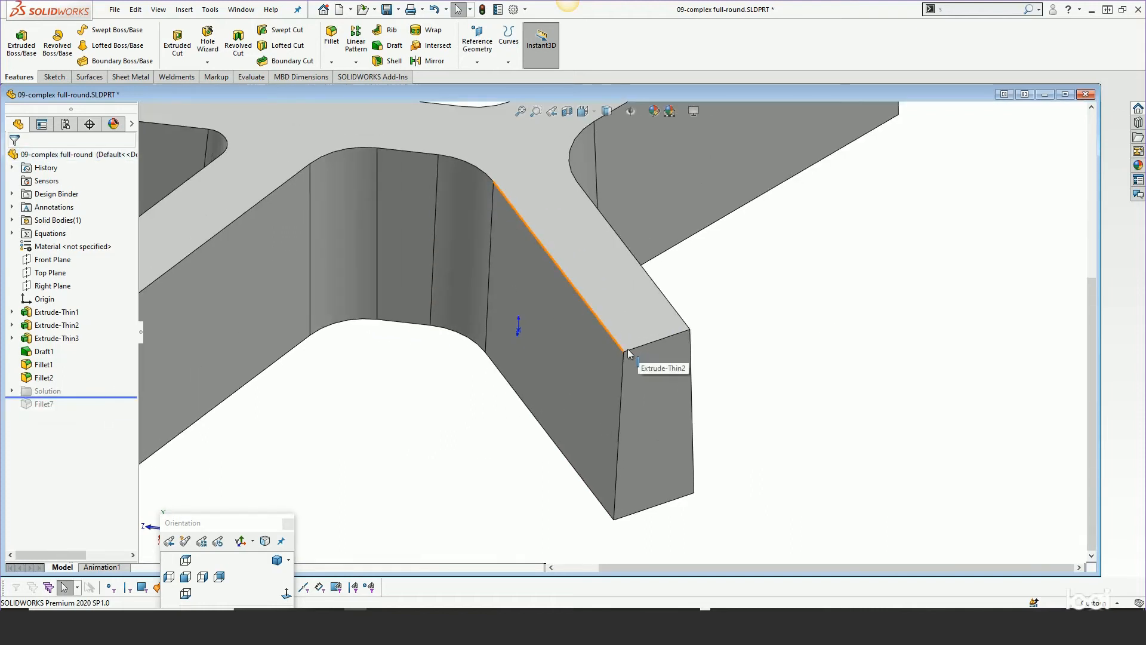
Inspect a top edge, roll to the end and open Fillet7's definition to review its edges, then cancel
click(632, 349)
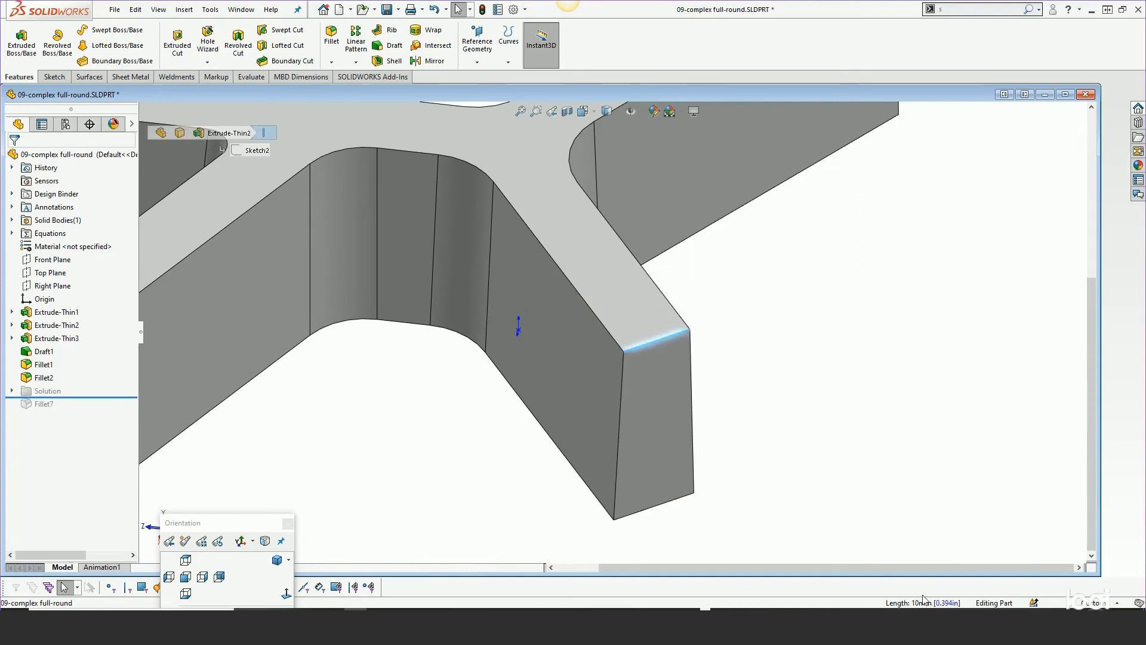
click(841, 528)
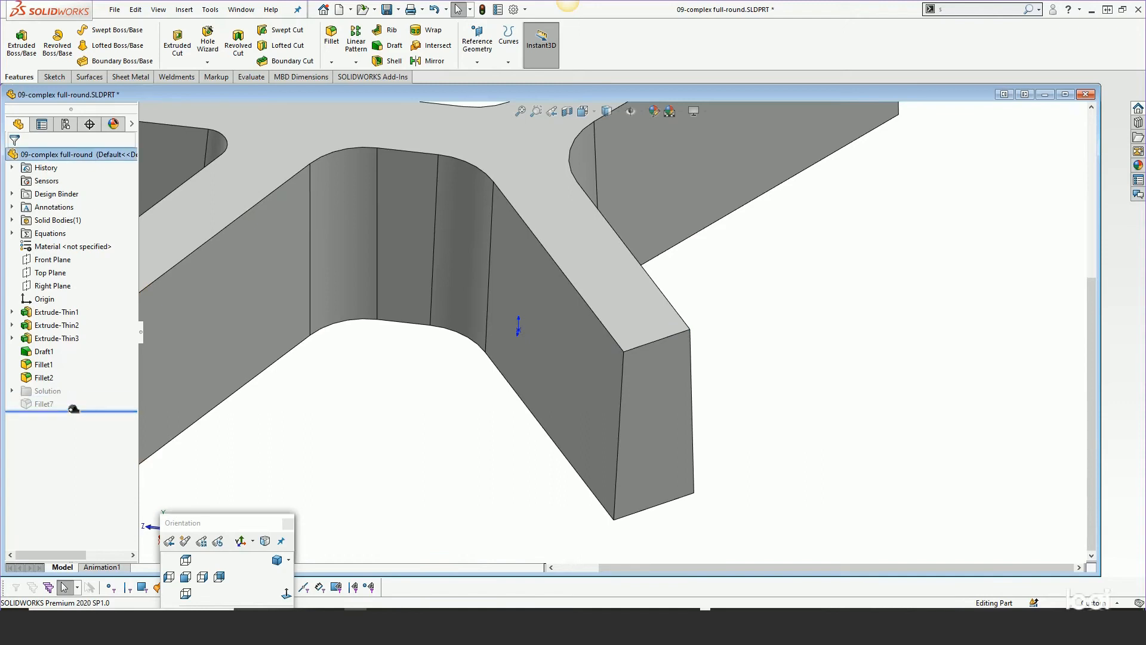
drag(71, 396, 72, 410)
right_click(45, 406)
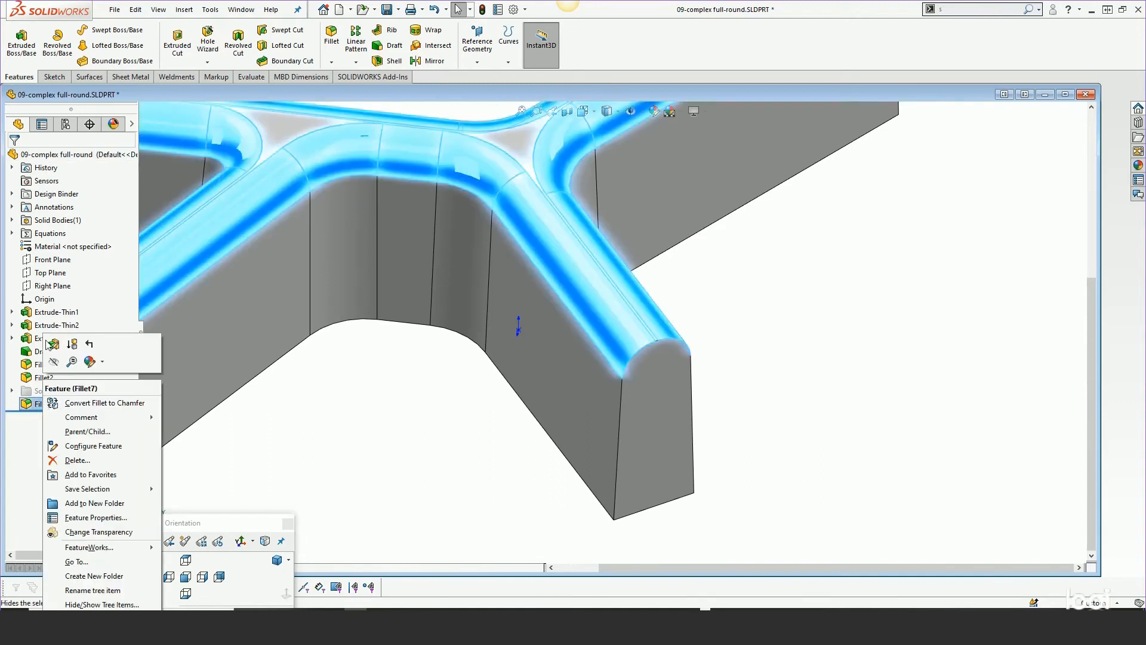
click(53, 345)
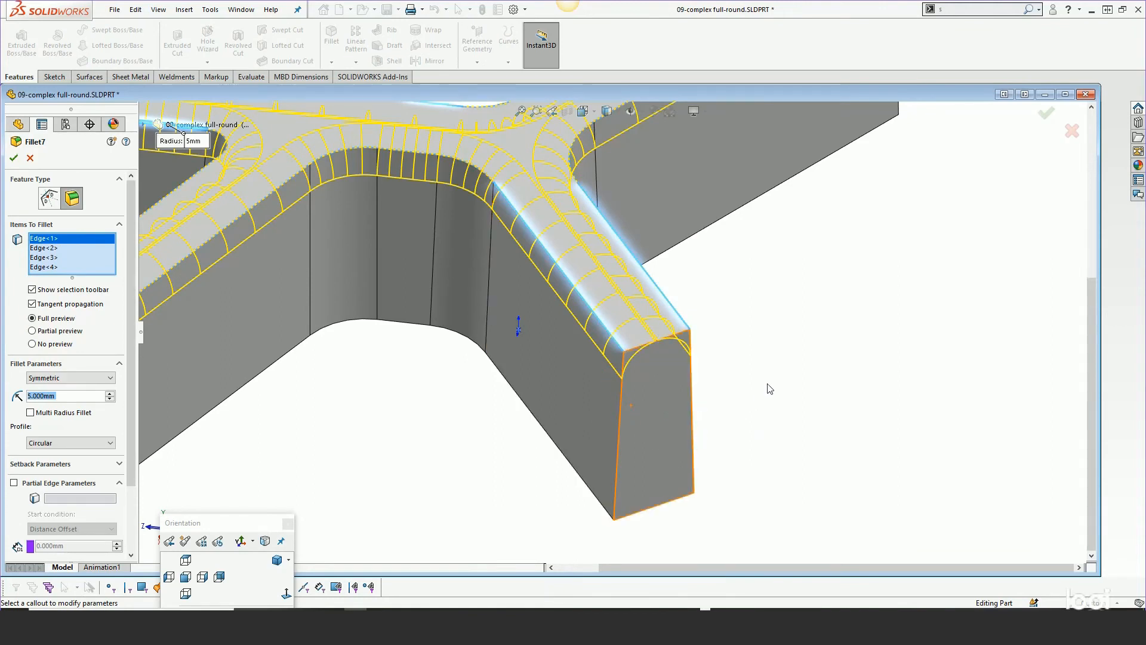
click(30, 159)
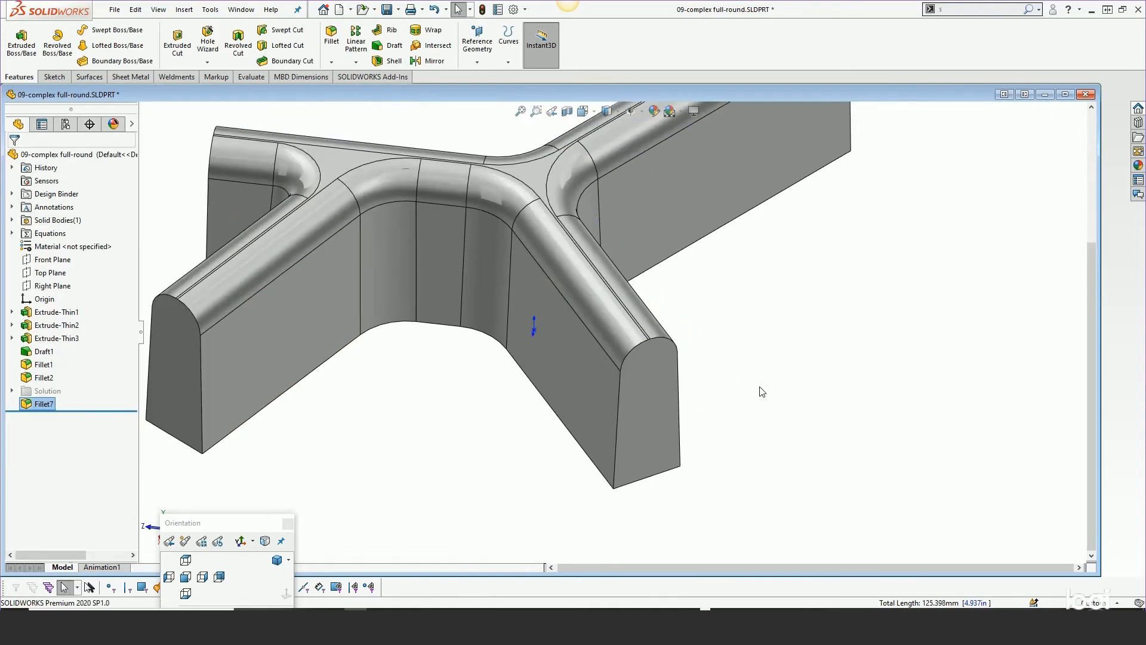
Show Extrude-Thin1's dimensions and open its wall thickness dimension for editing, then close it
scroll(762, 392, up, 2)
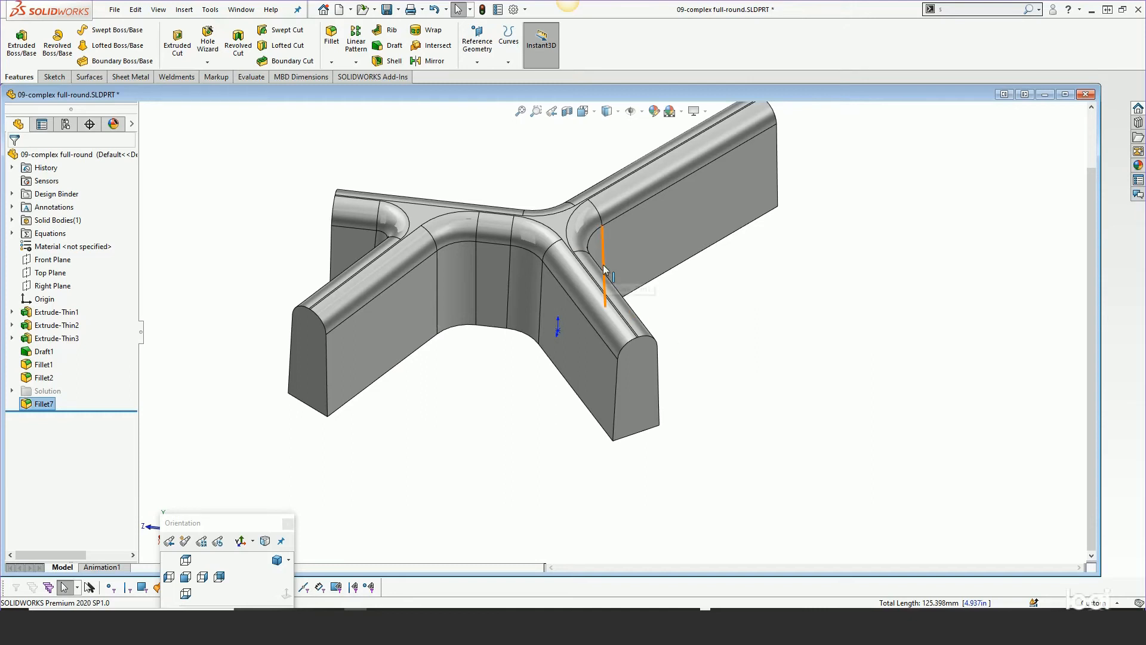
scroll(604, 269, down, 2)
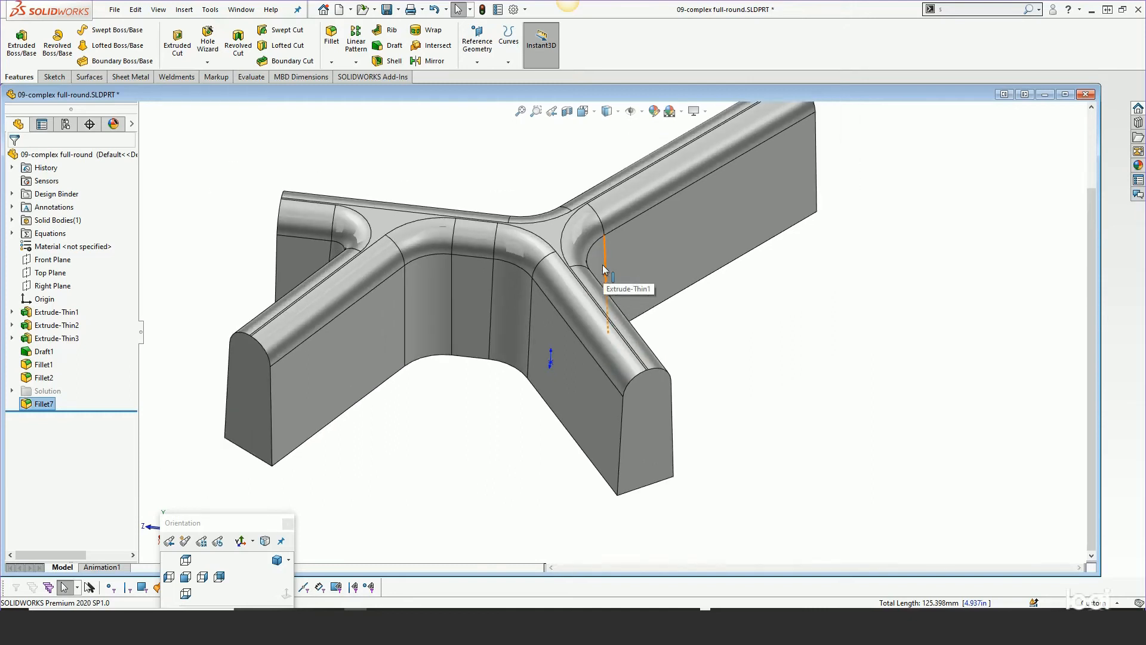
click(58, 312)
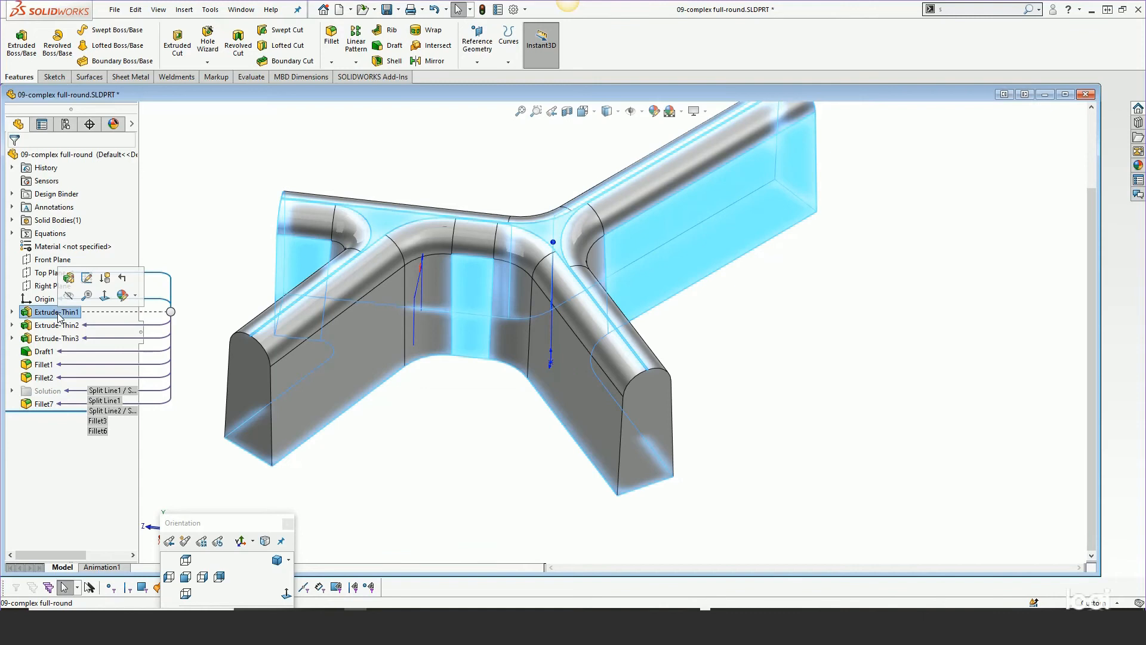
double_click(57, 312)
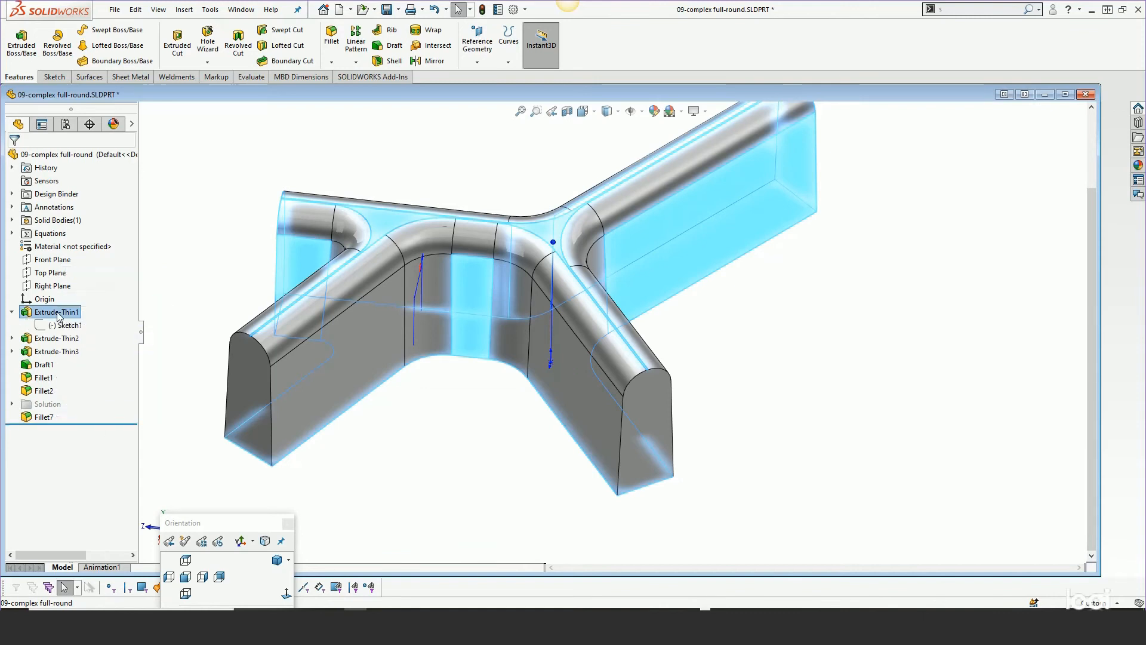
click(210, 279)
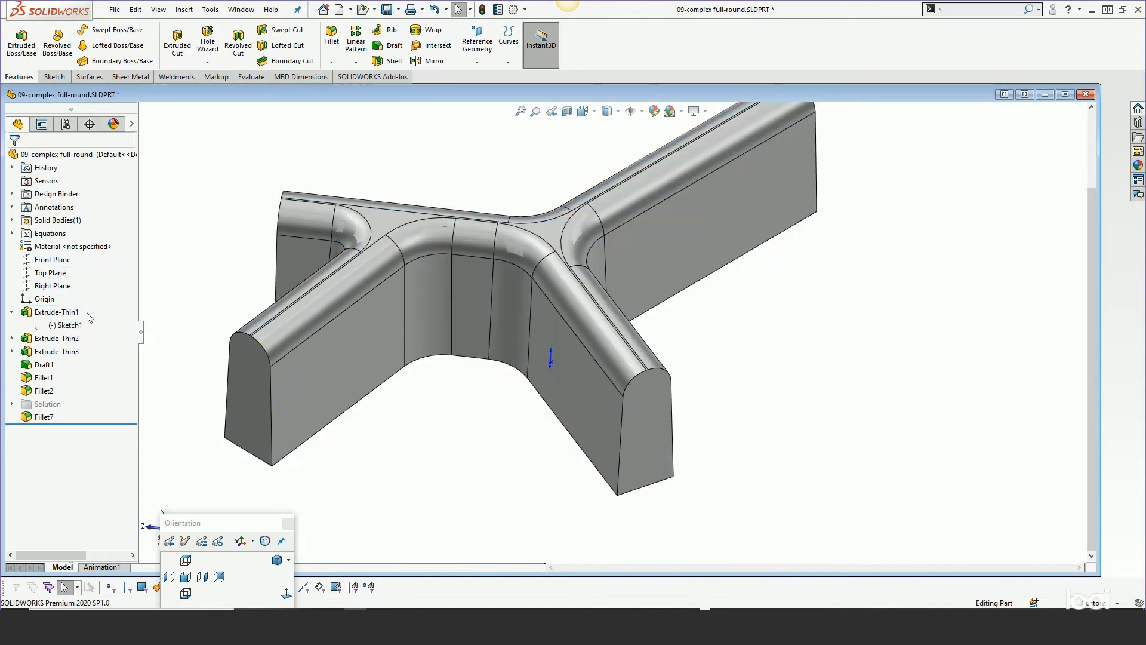
double_click(29, 309)
middle_drag(468, 340, 533, 334)
scroll(441, 295, down, 2)
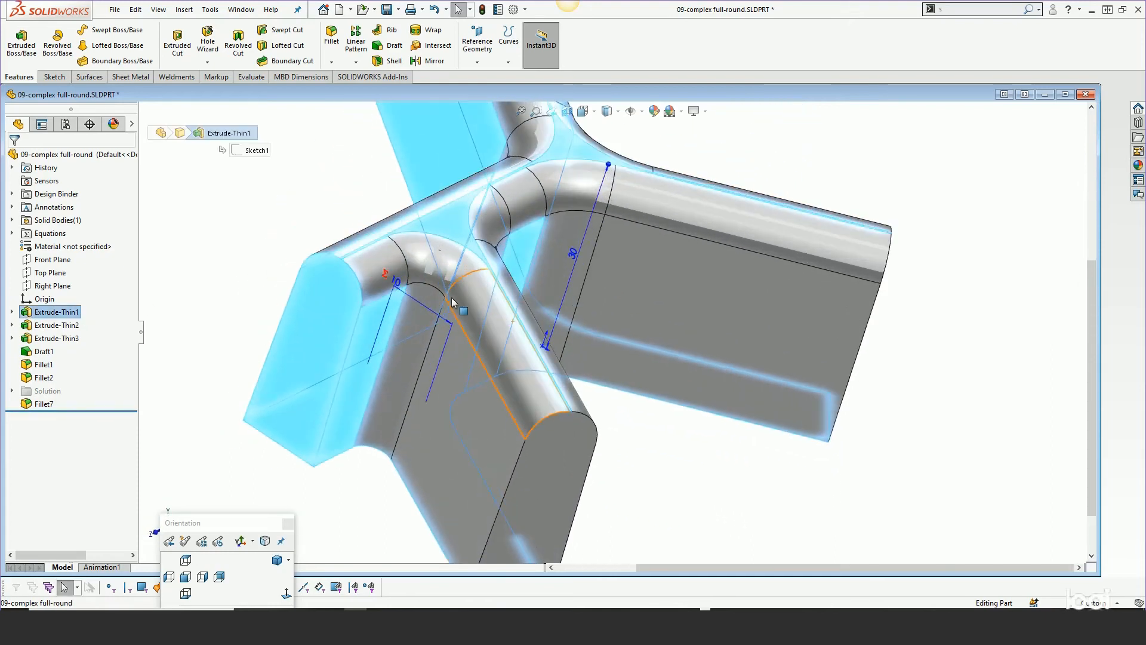
double_click(393, 278)
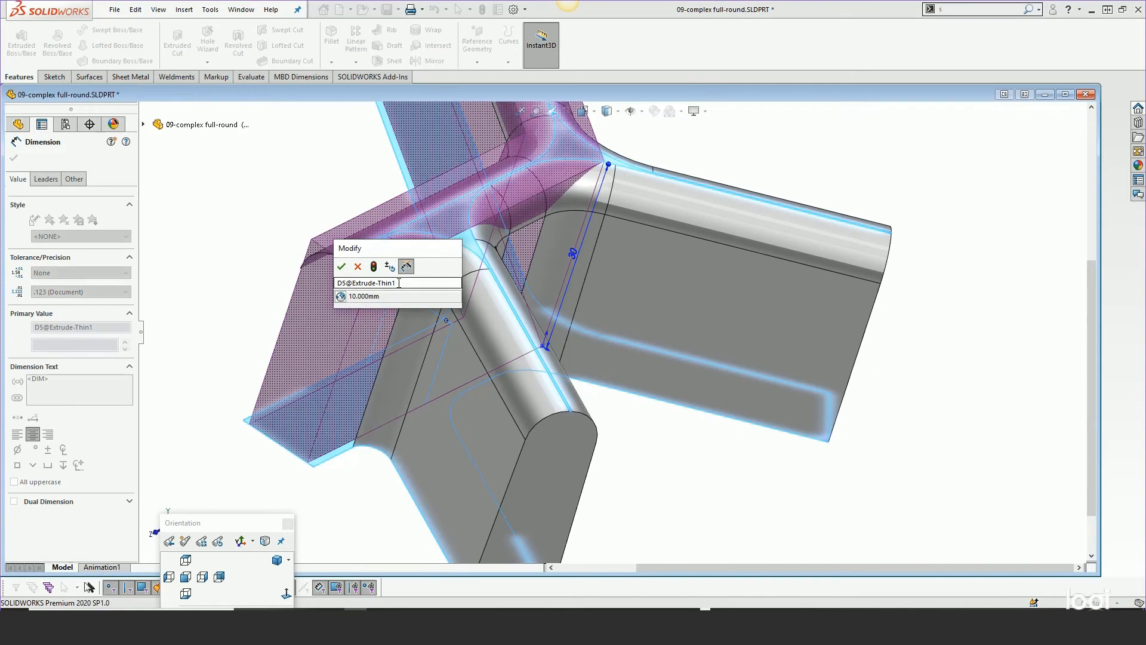
key(Escape)
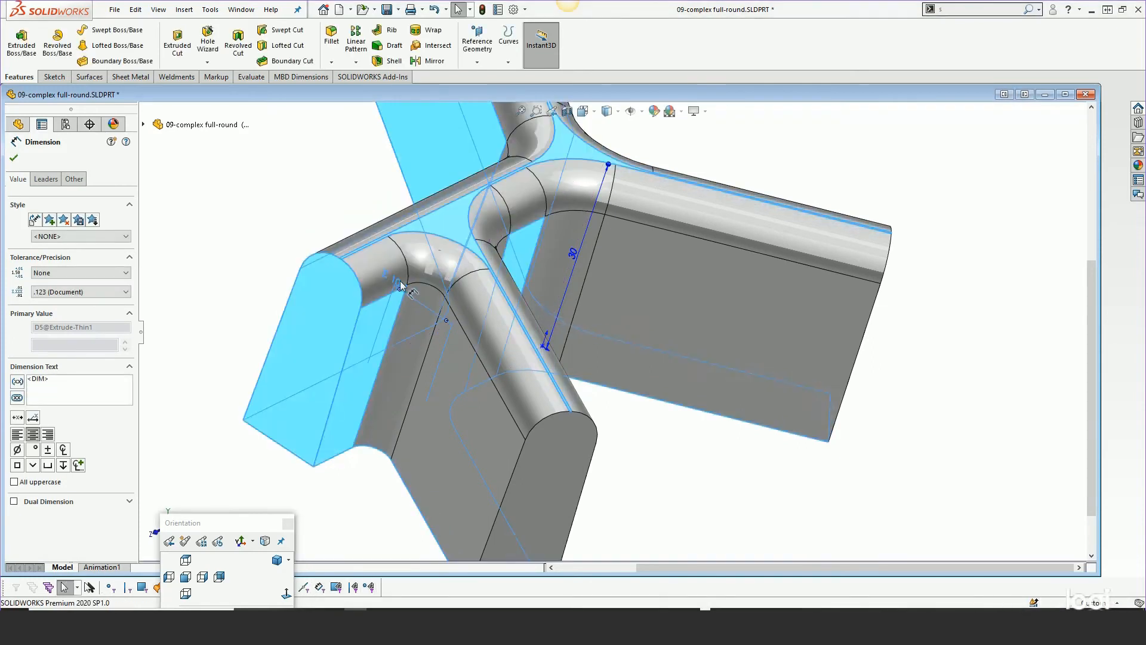
key(Escape)
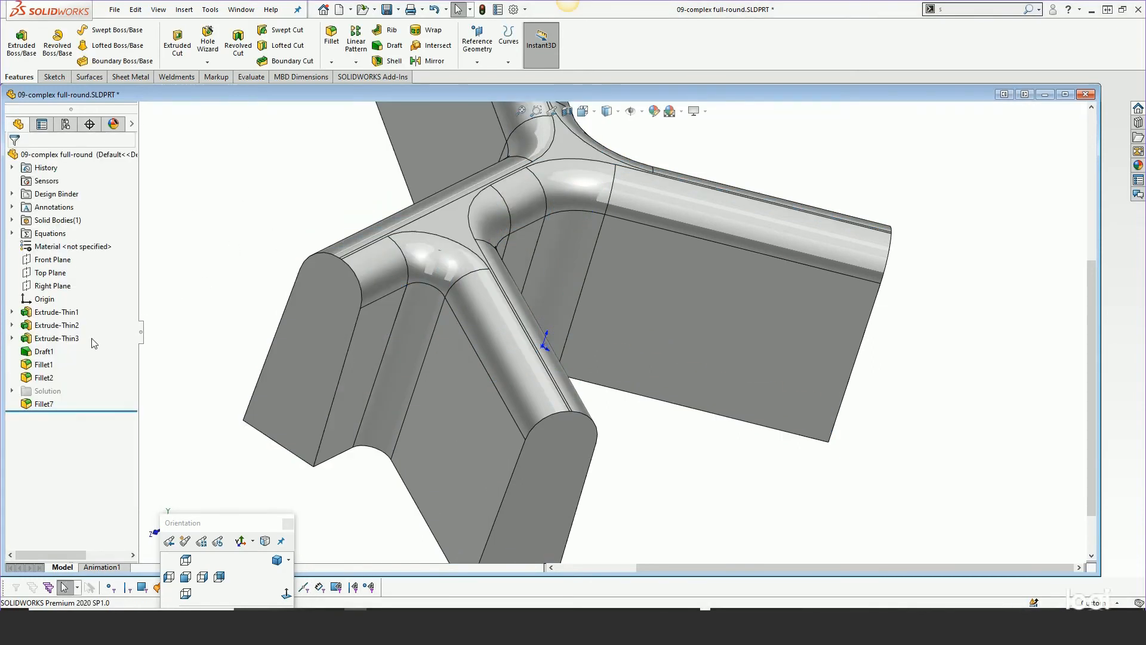
Set Extrude-Thin1's wall thickness to 7 mm in place of its rib-thickness link, then rebuild the part
click(56, 312)
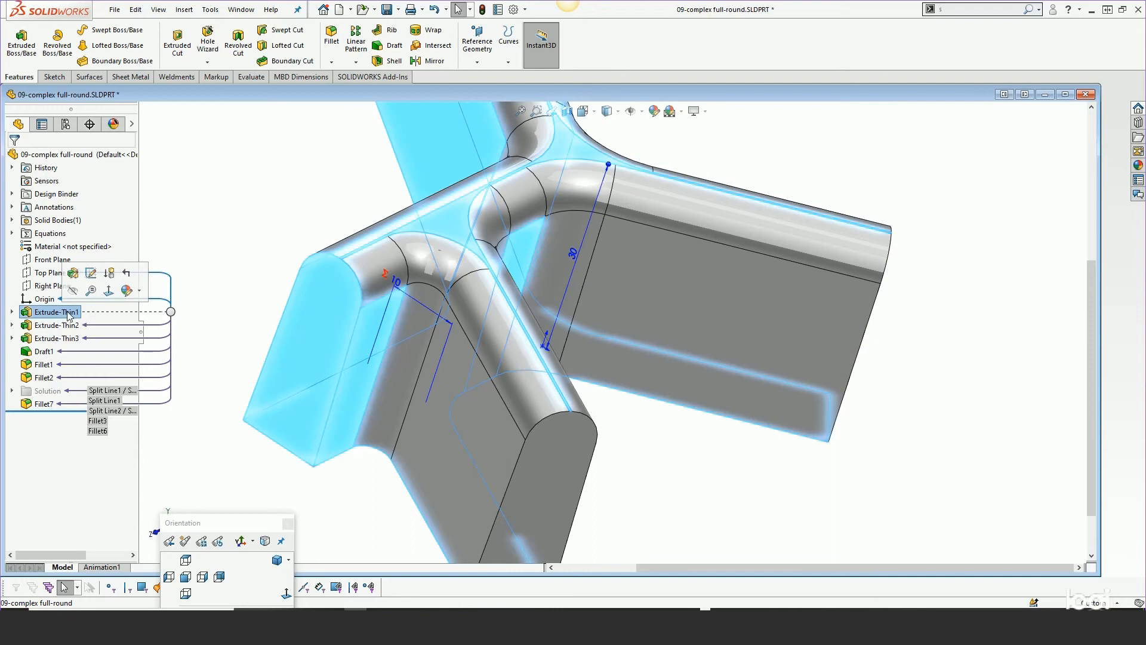
double_click(395, 288)
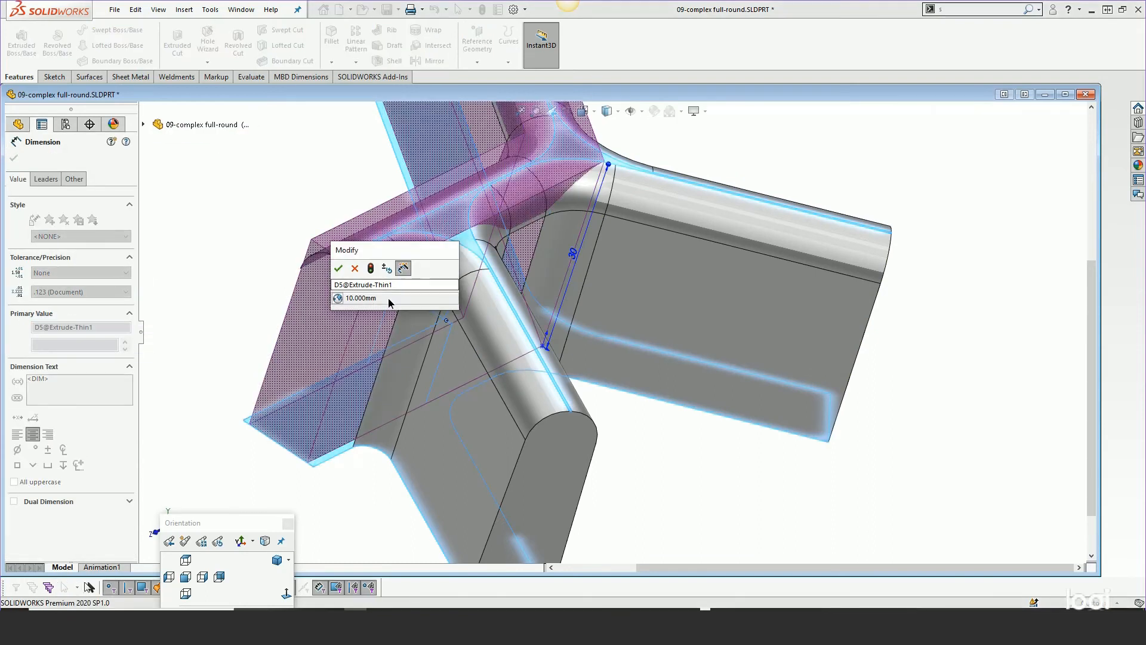
click(337, 298)
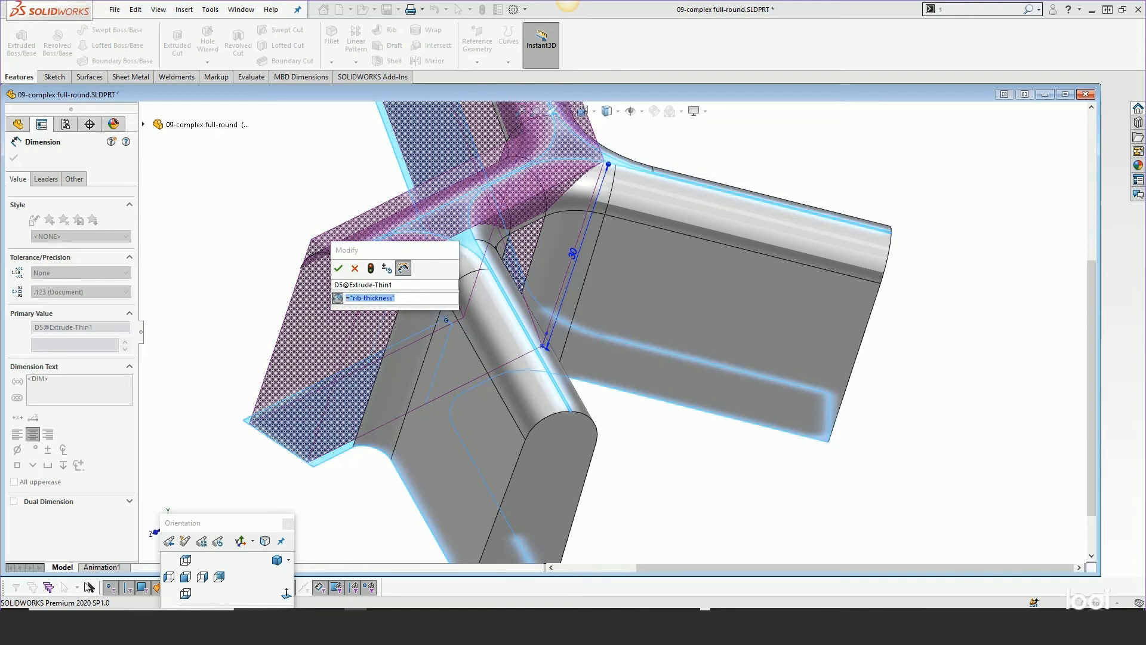
text(7)
key(Return)
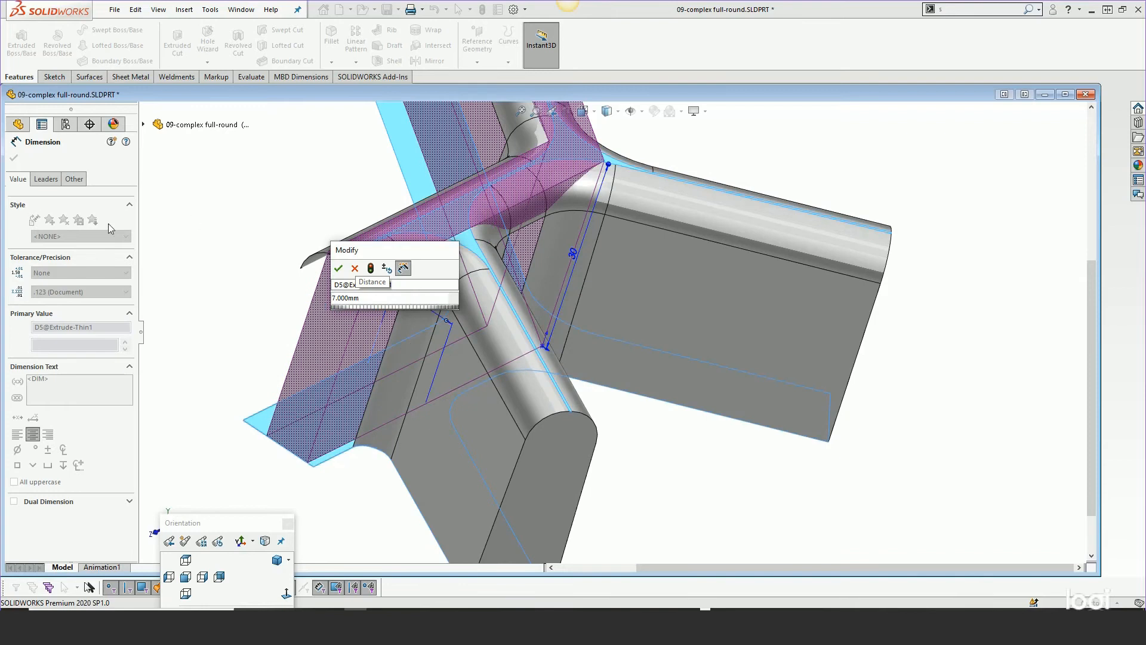
click(14, 158)
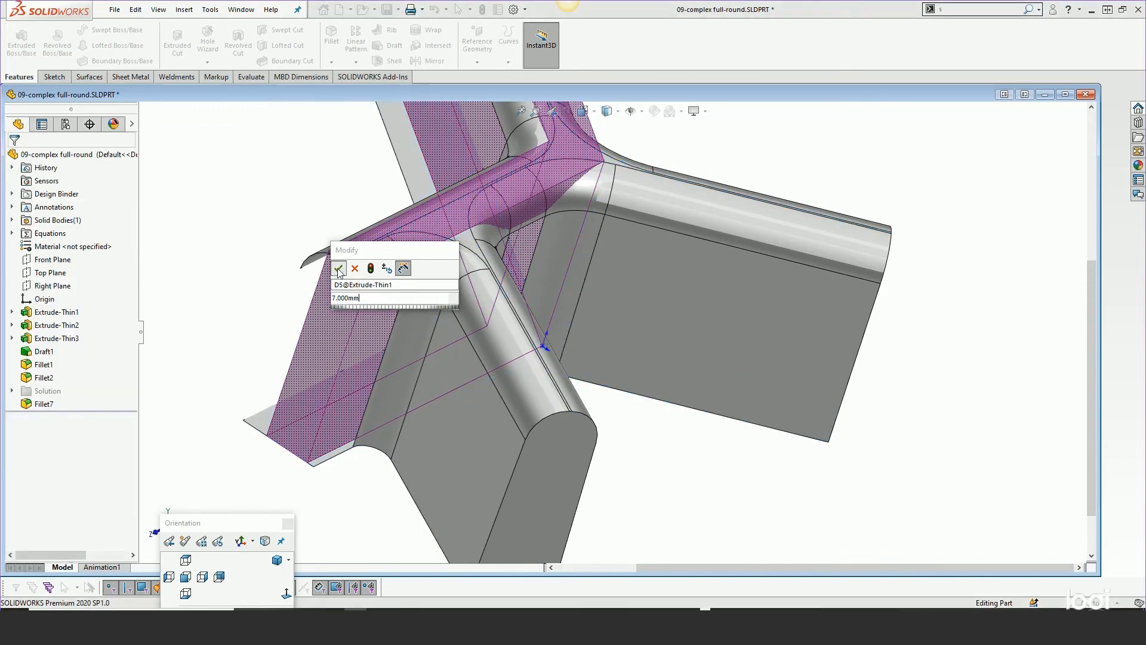
click(339, 269)
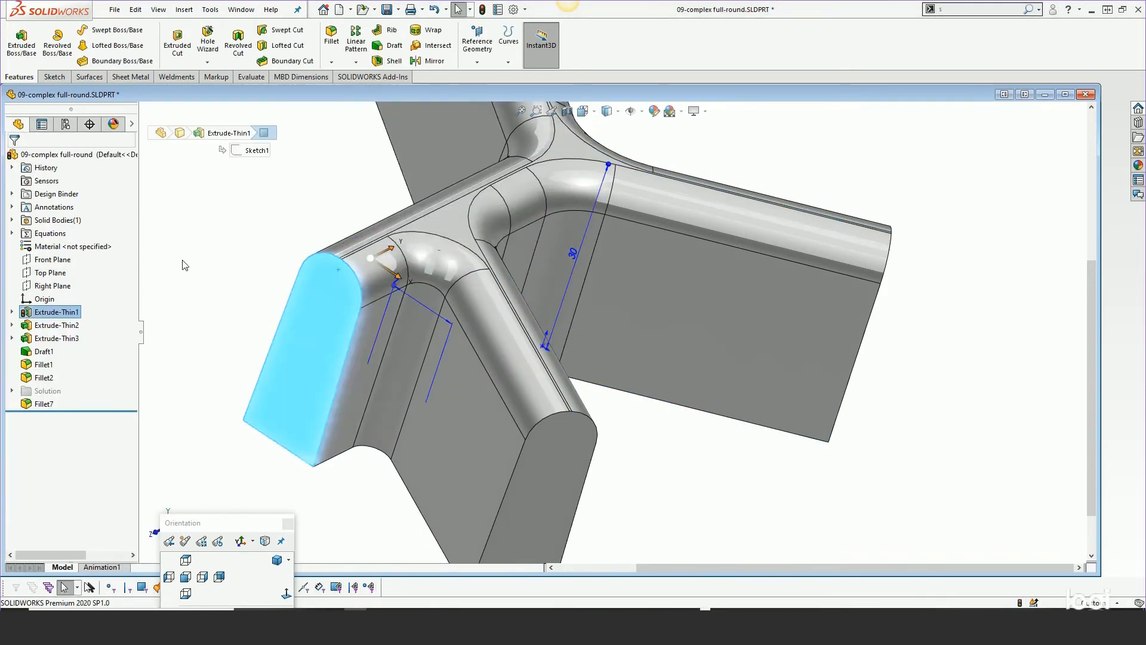
scroll(246, 263, up, 2)
middle_drag(358, 278, 280, 268)
click(482, 10)
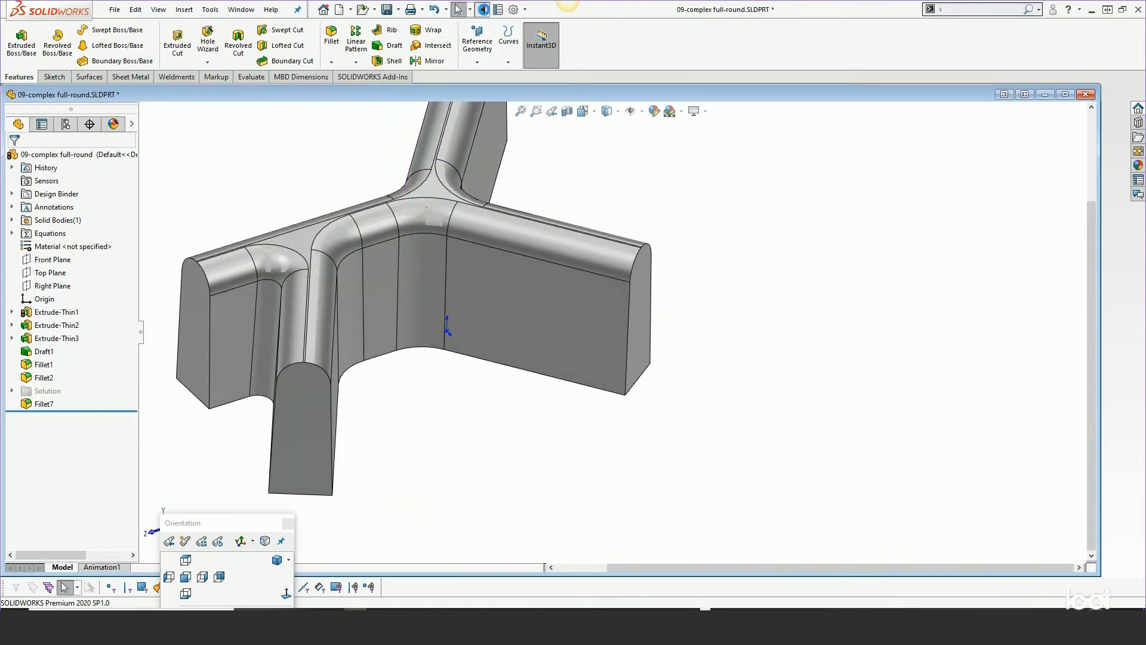
Delete the Fillet7 full round fillet feature
middle_drag(298, 229, 260, 261)
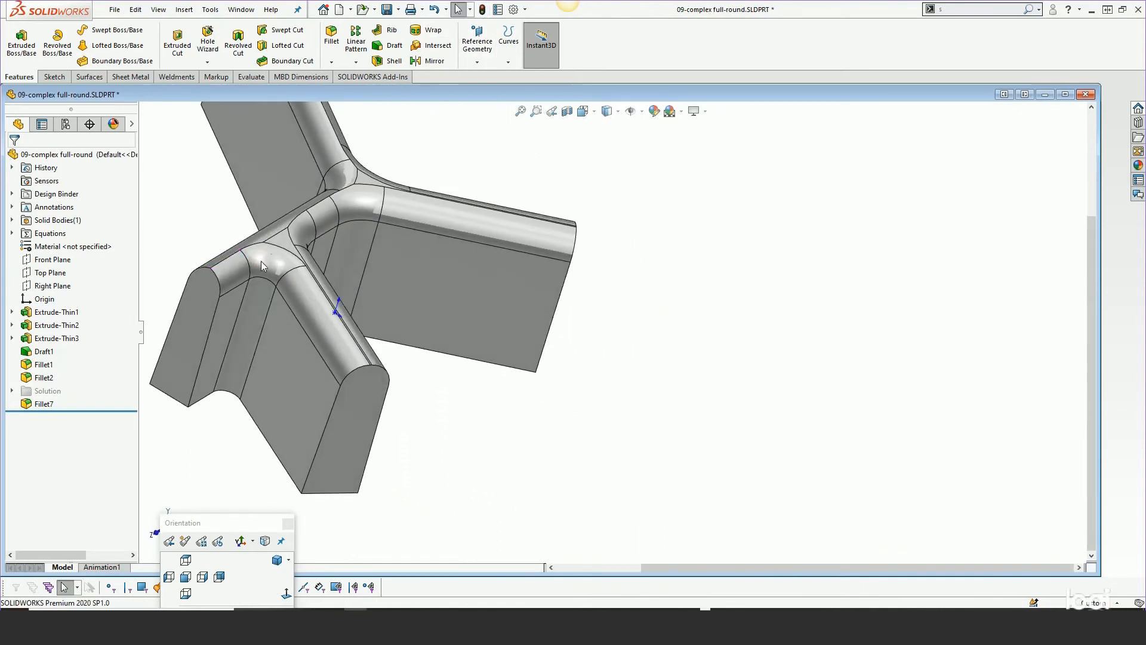
scroll(274, 281, down, 5)
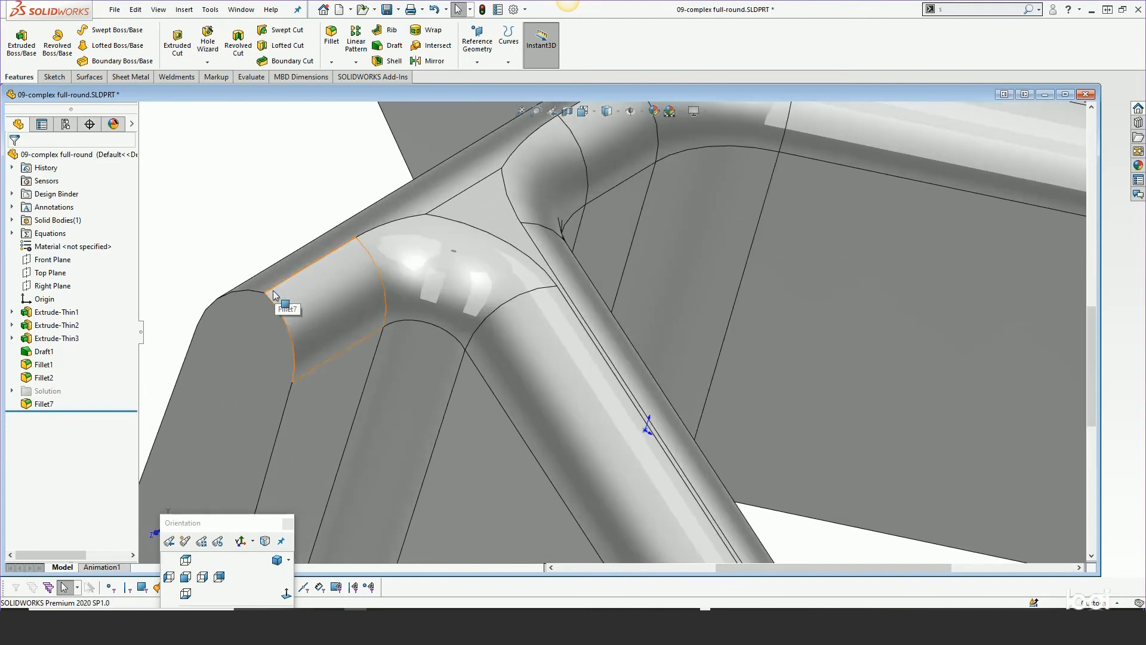
scroll(285, 289, up, 4)
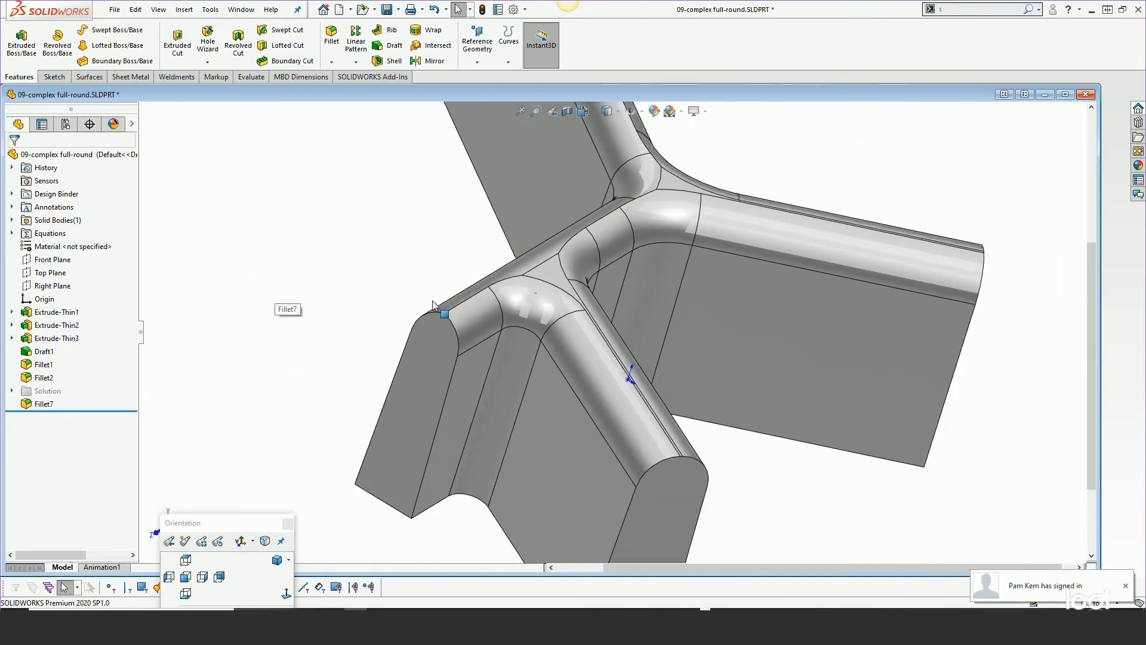
scroll(410, 334, up, 2)
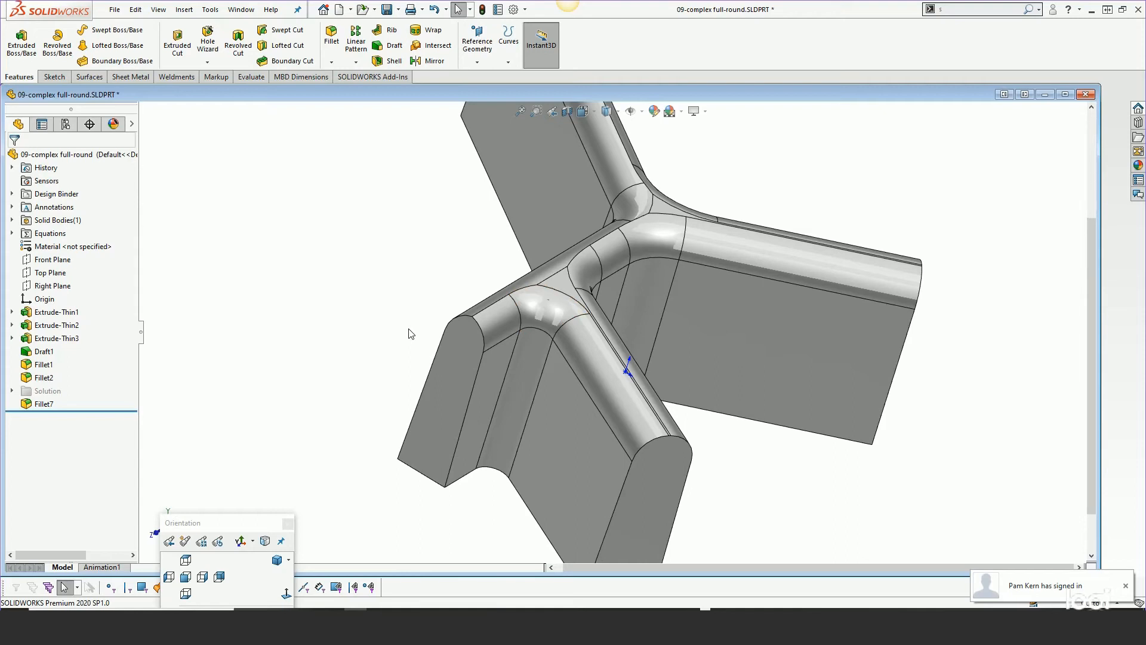
click(25, 404)
key(Delete)
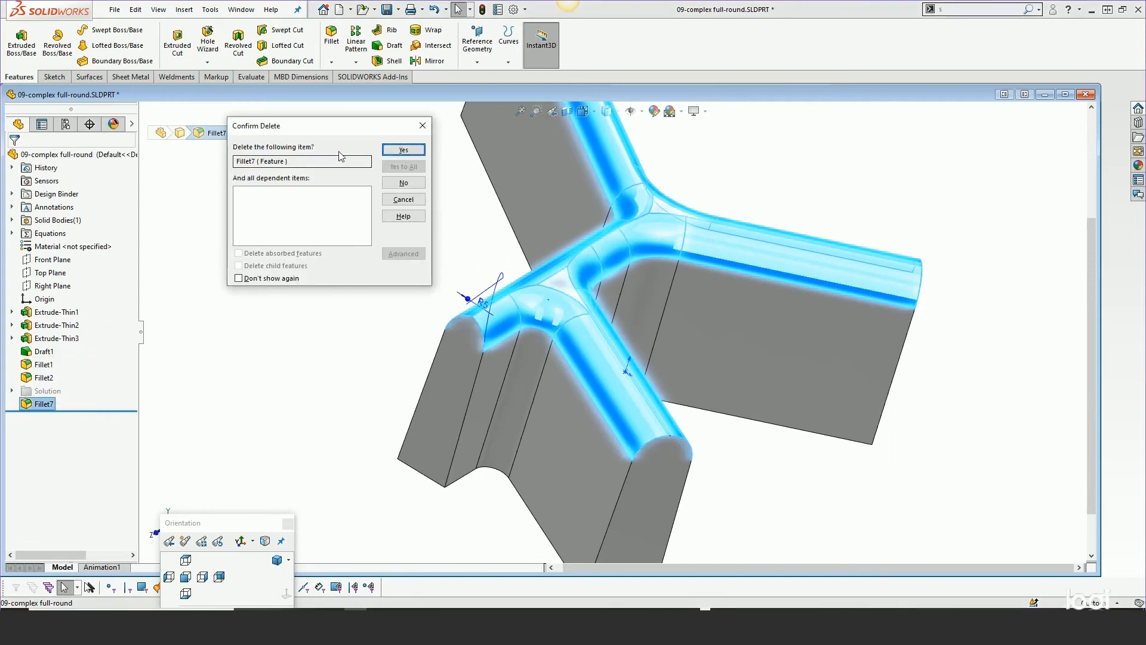
click(403, 151)
Set Extrude-Thin1's wall thickness to 10 mm and rebuild the part
middle_drag(388, 203, 478, 331)
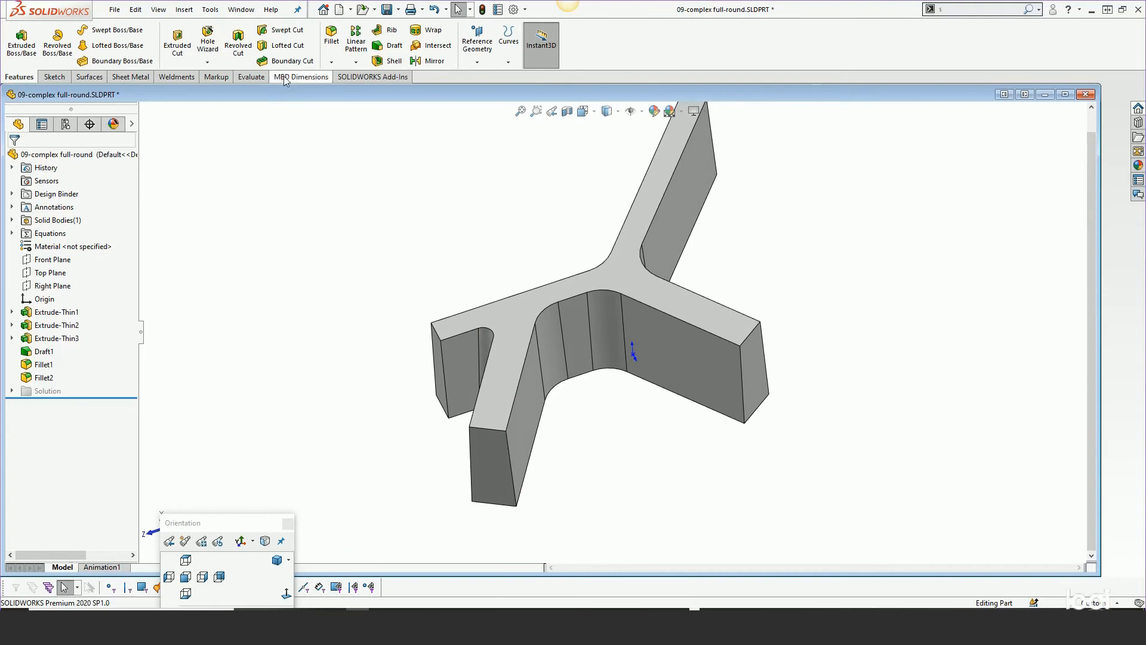
click(57, 312)
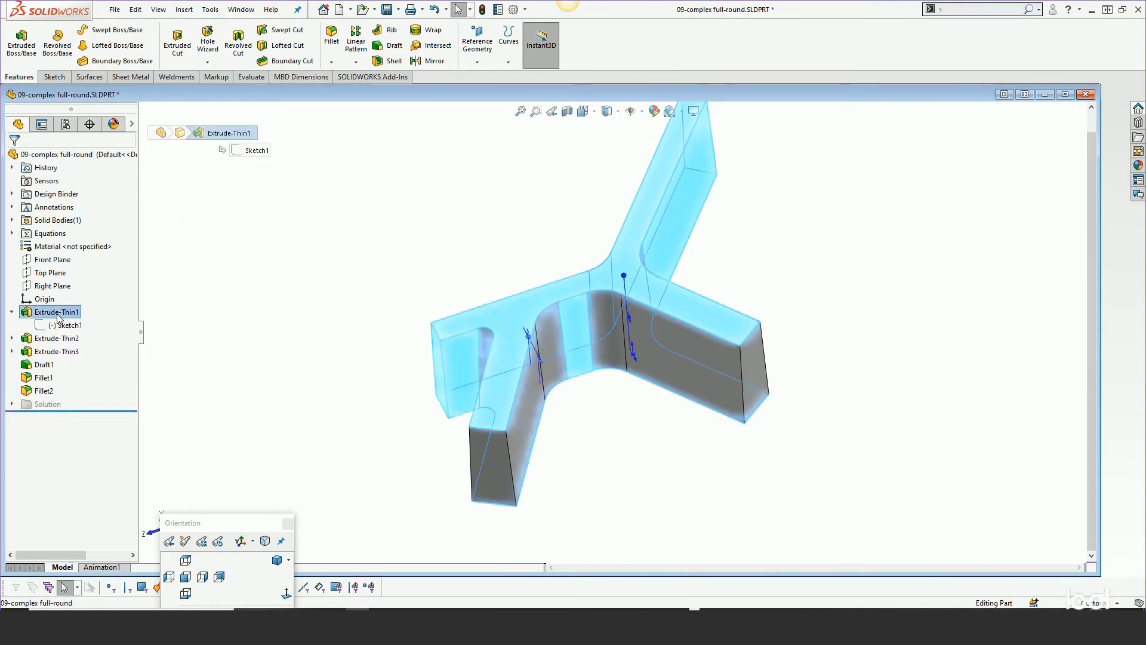
double_click(528, 336)
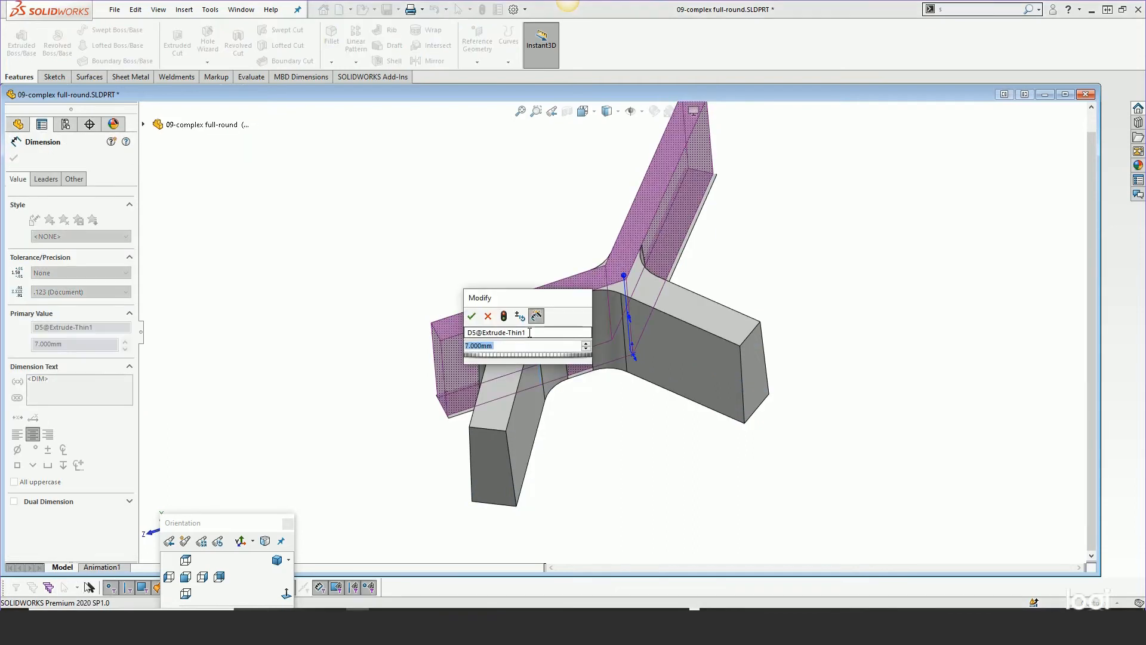
text(10)
key(Return)
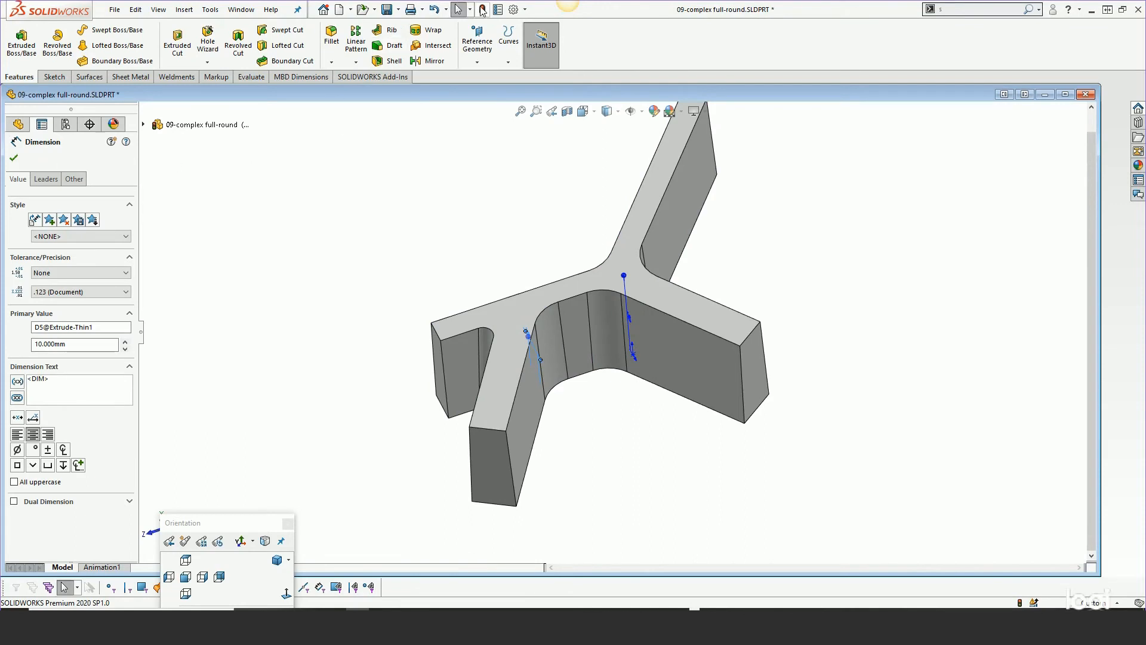
click(482, 10)
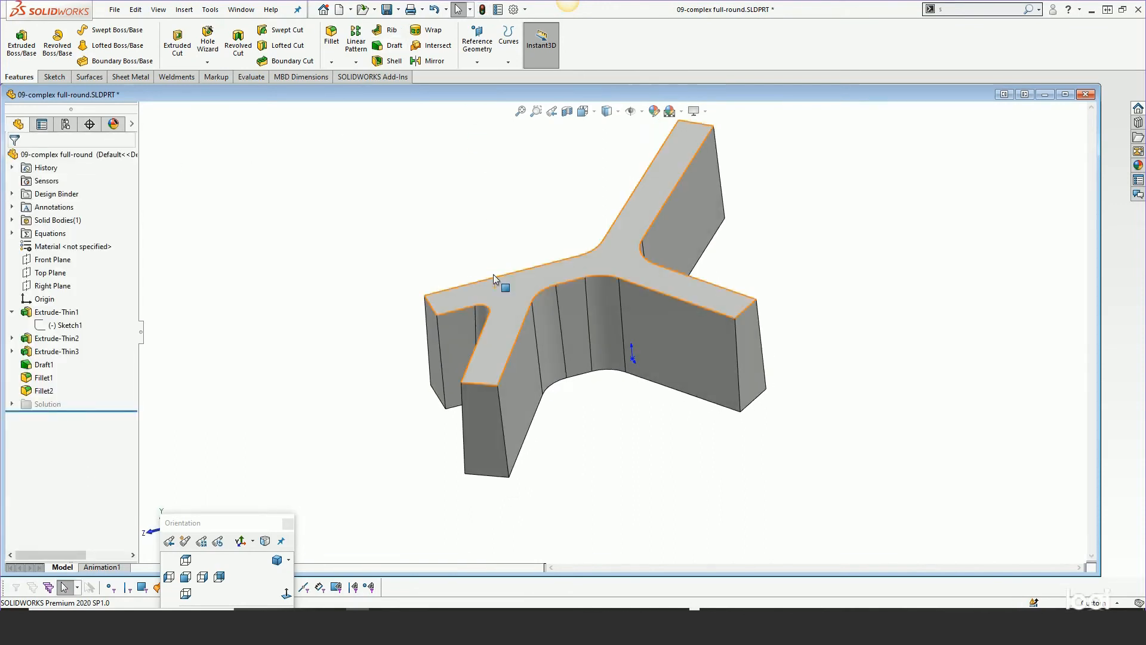
Unsuppress the Solution folder with its split lines and fillets
click(12, 404)
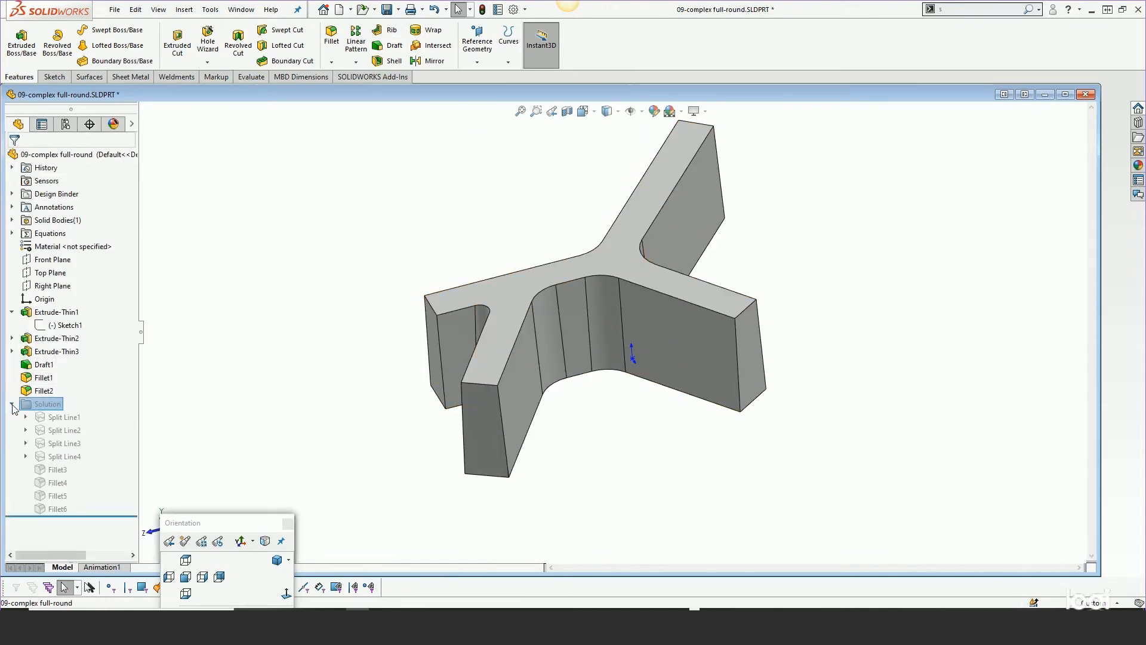
right_click(47, 404)
click(58, 388)
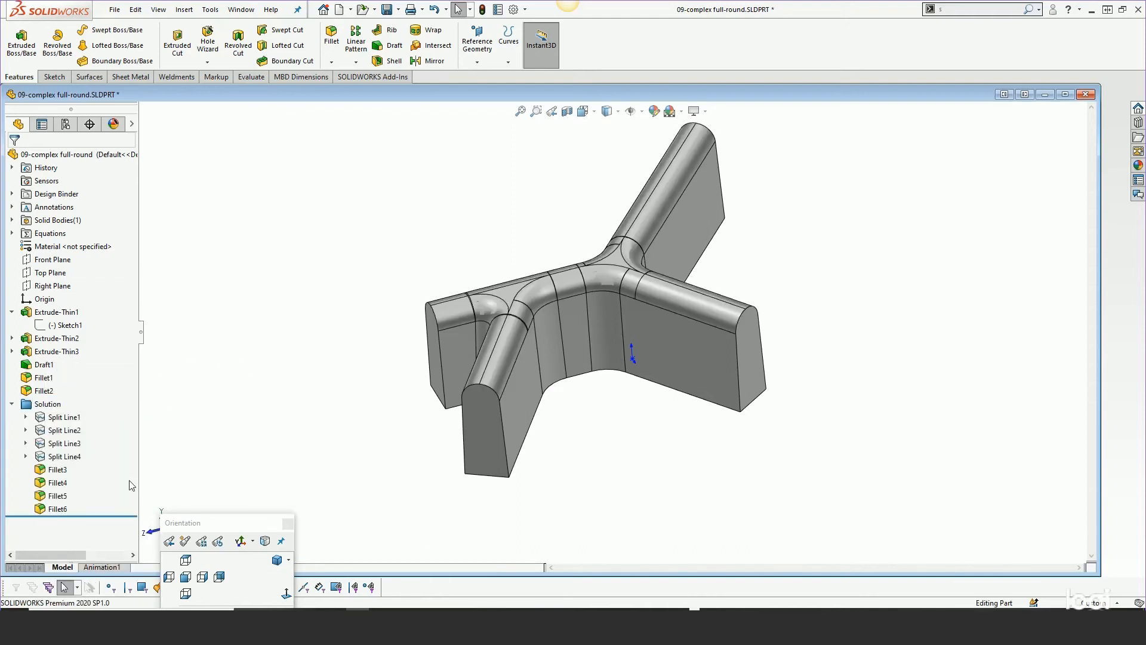
Step the rollback bar through Split Line1 to Split Line4 and Fillet3 to review each feature
drag(101, 515, 113, 422)
click(65, 417)
scroll(531, 274, down, 2)
scroll(520, 346, down, 2)
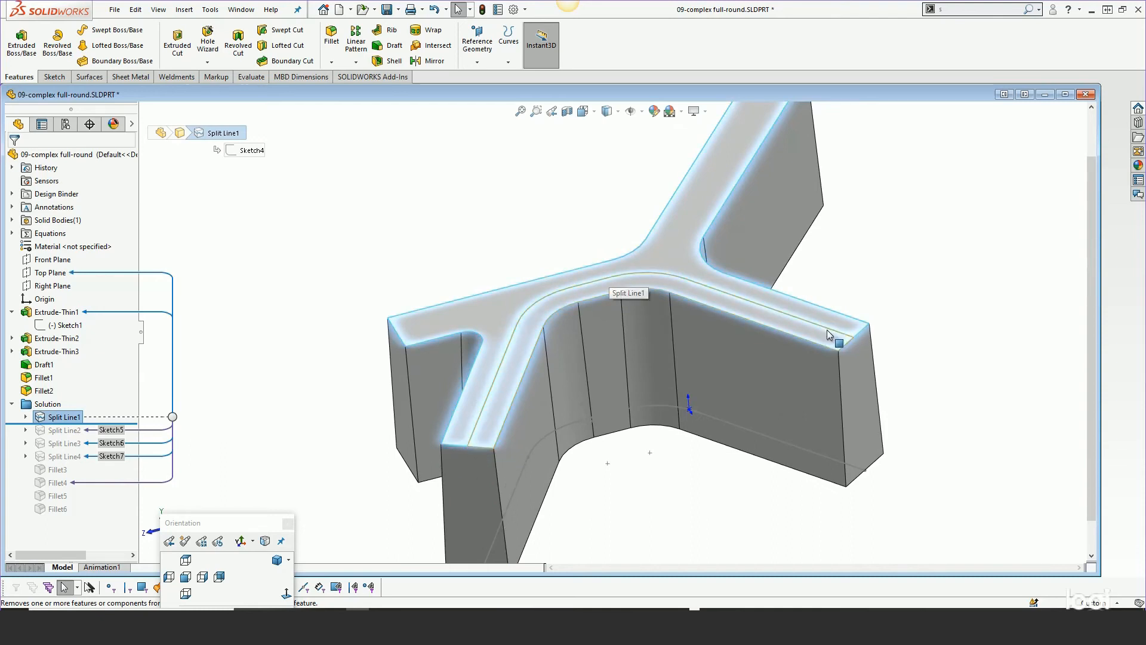
click(392, 238)
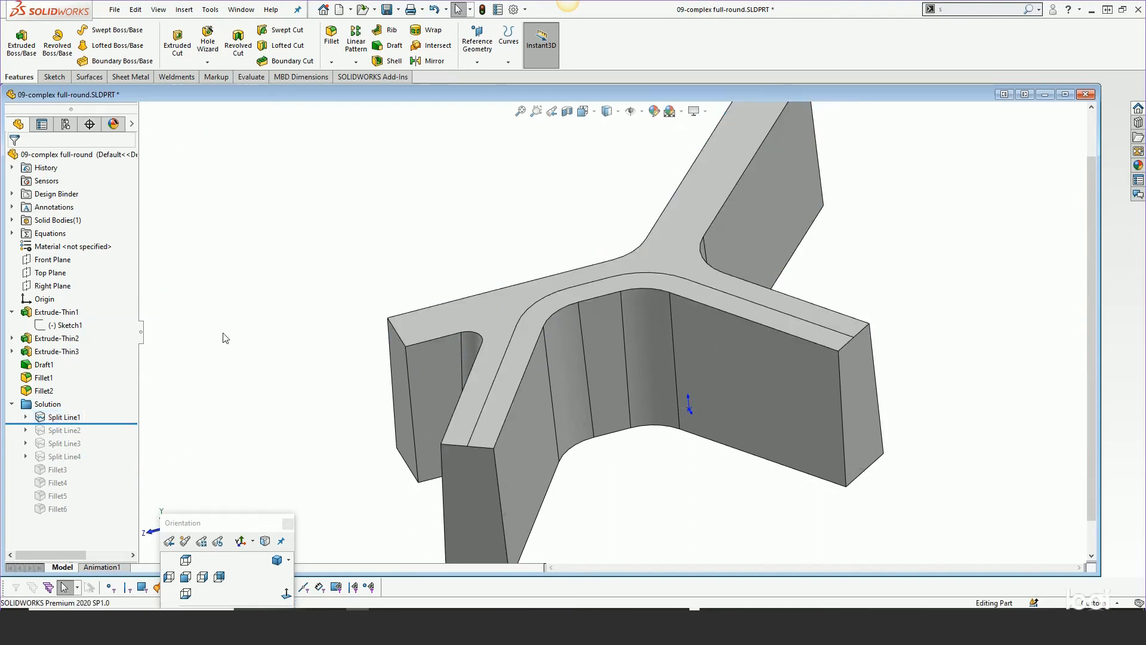
drag(110, 423, 114, 436)
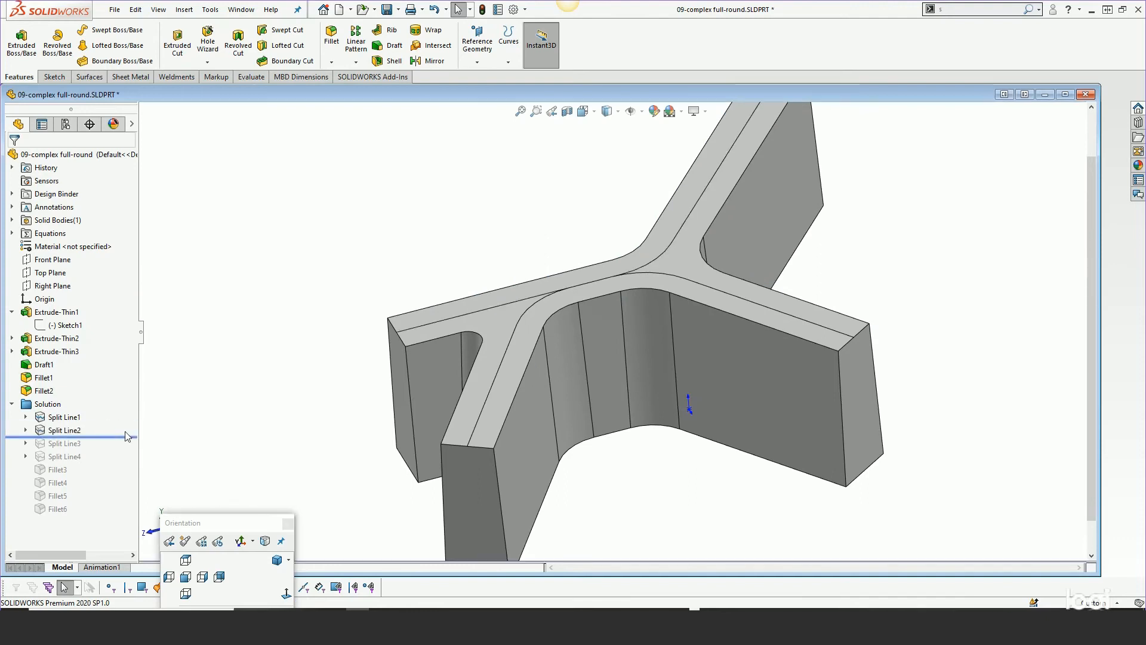
key(f)
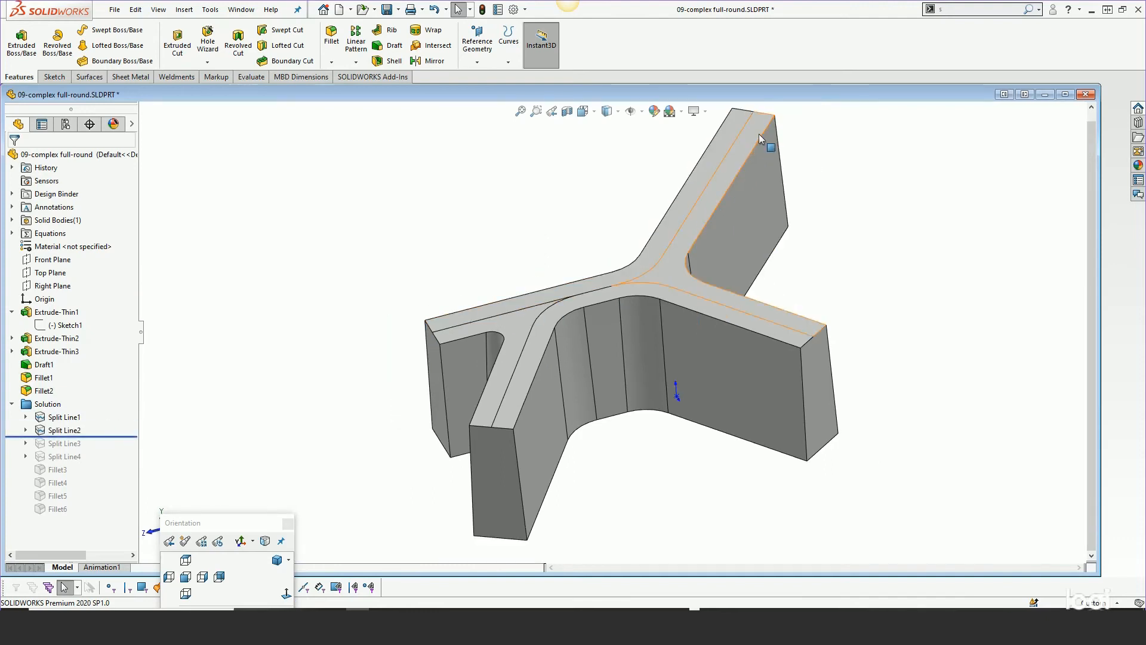
drag(99, 437, 94, 449)
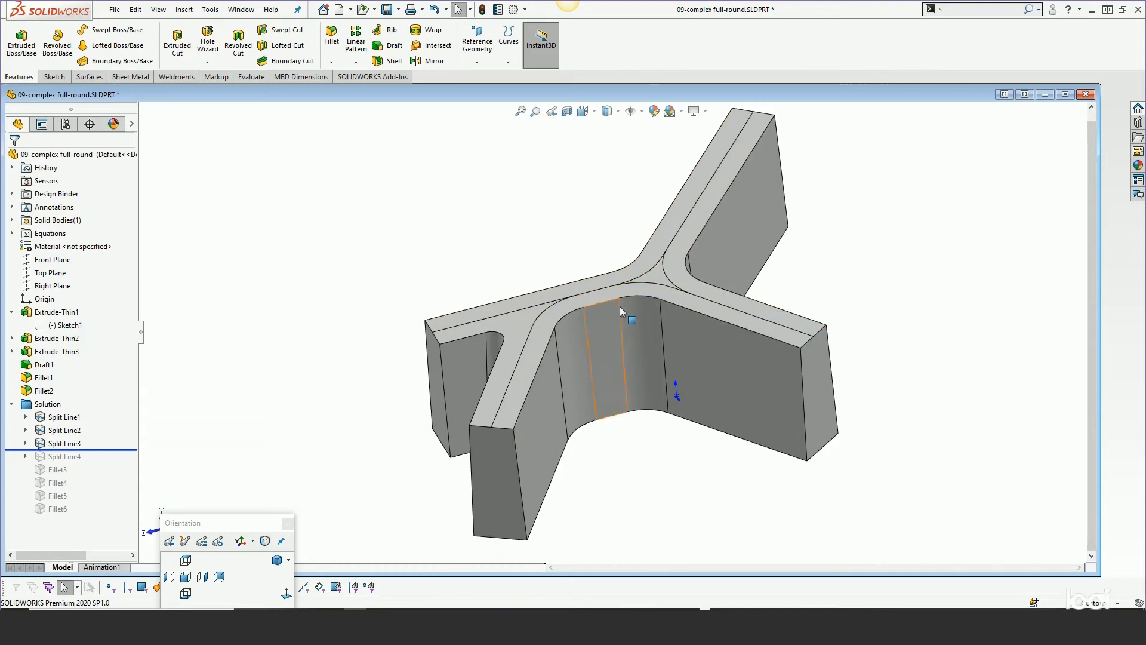
drag(92, 449, 92, 463)
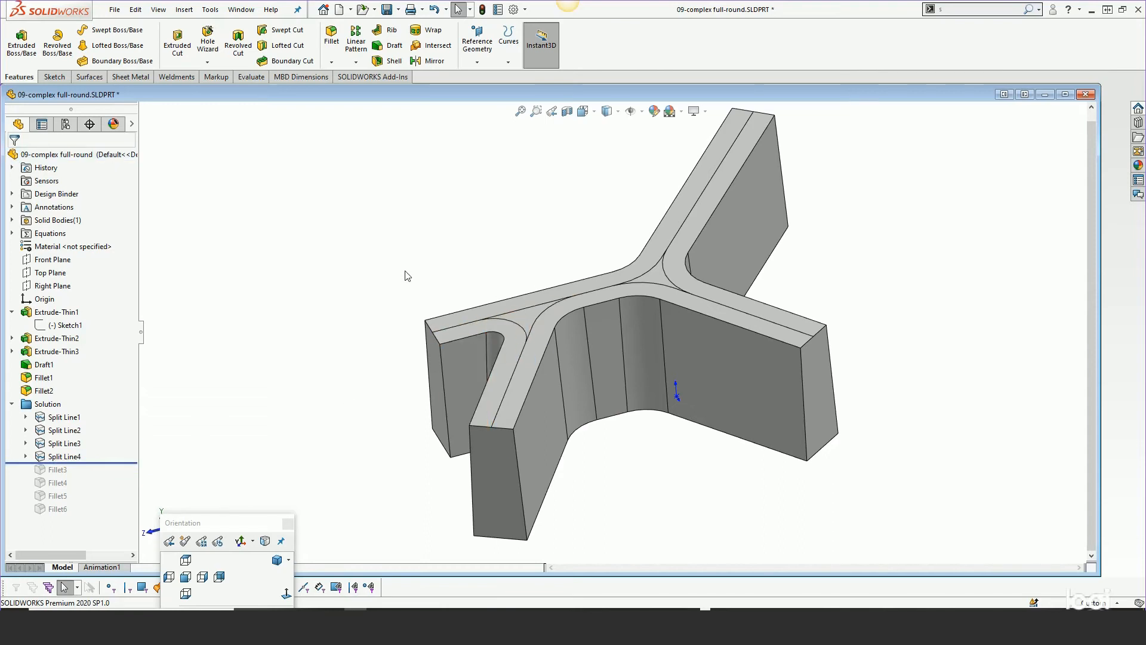
scroll(405, 272, up, 1)
drag(89, 463, 61, 476)
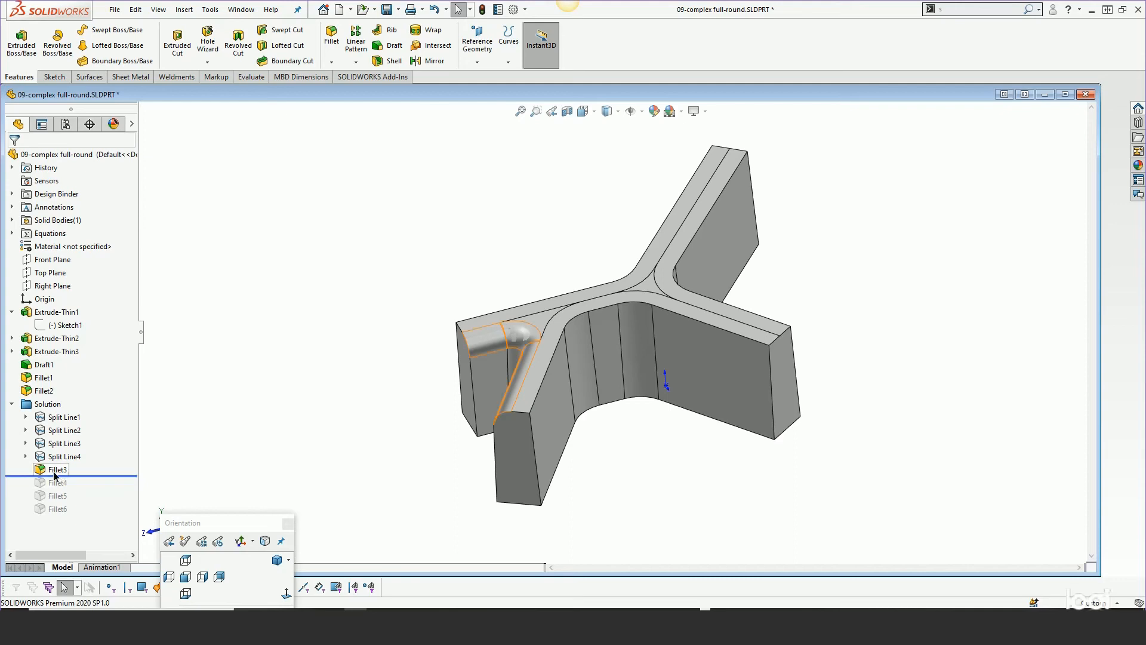
Open Fillet3's definition to review its face sets and hold line edges, then close it
right_click(58, 469)
click(67, 313)
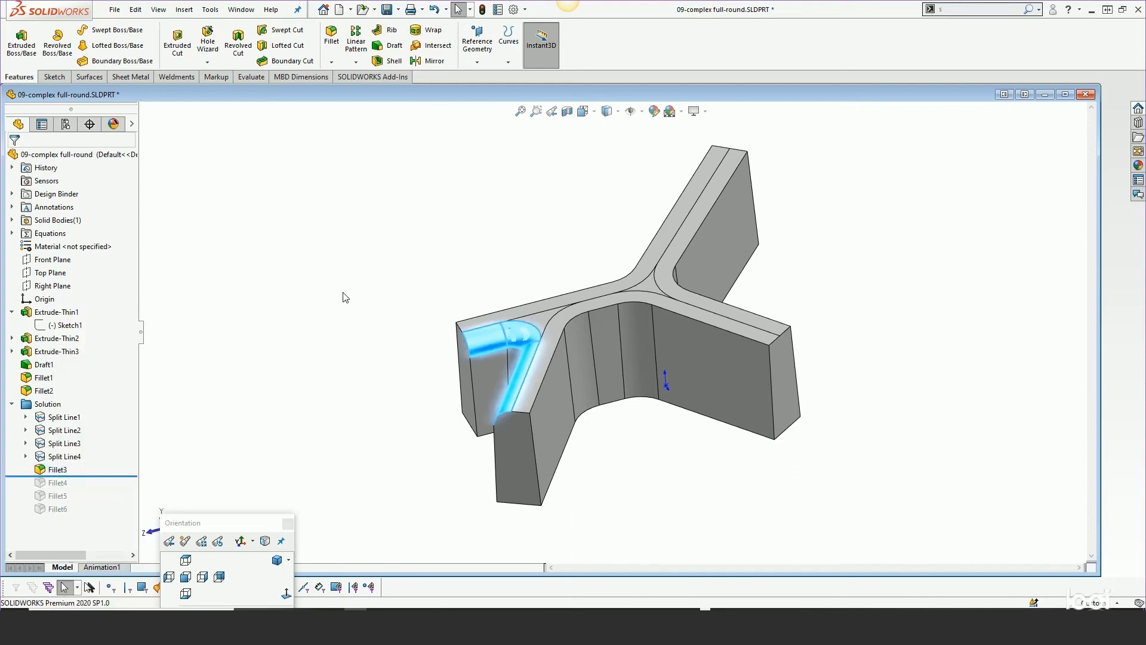
middle_drag(541, 358, 580, 326)
scroll(622, 339, down, 4)
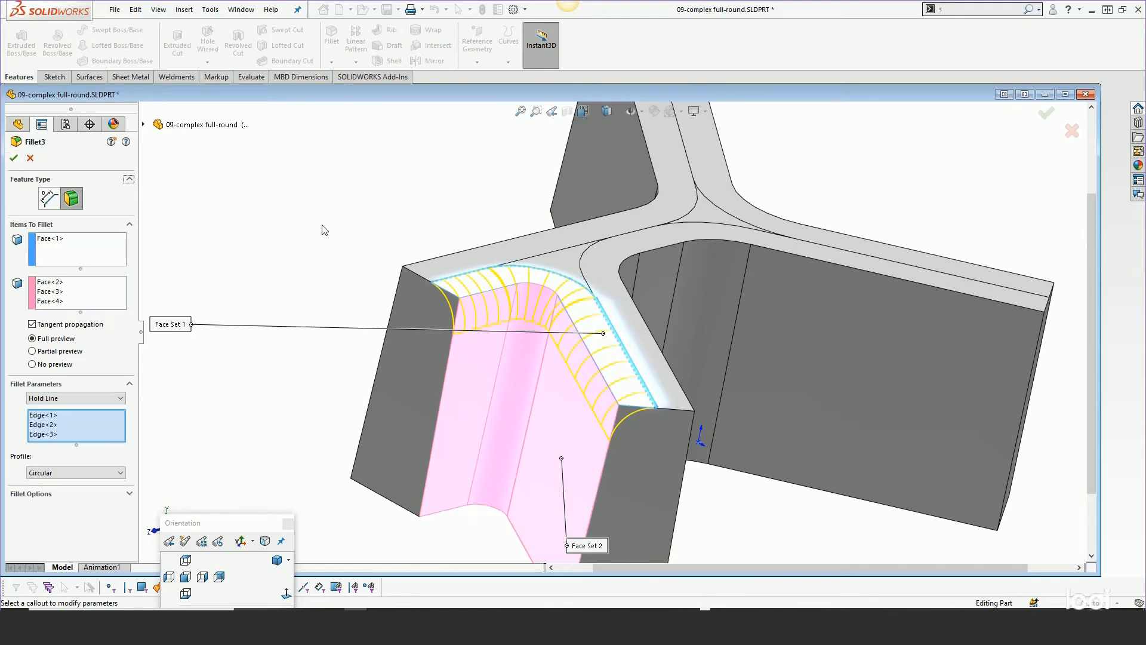
click(13, 160)
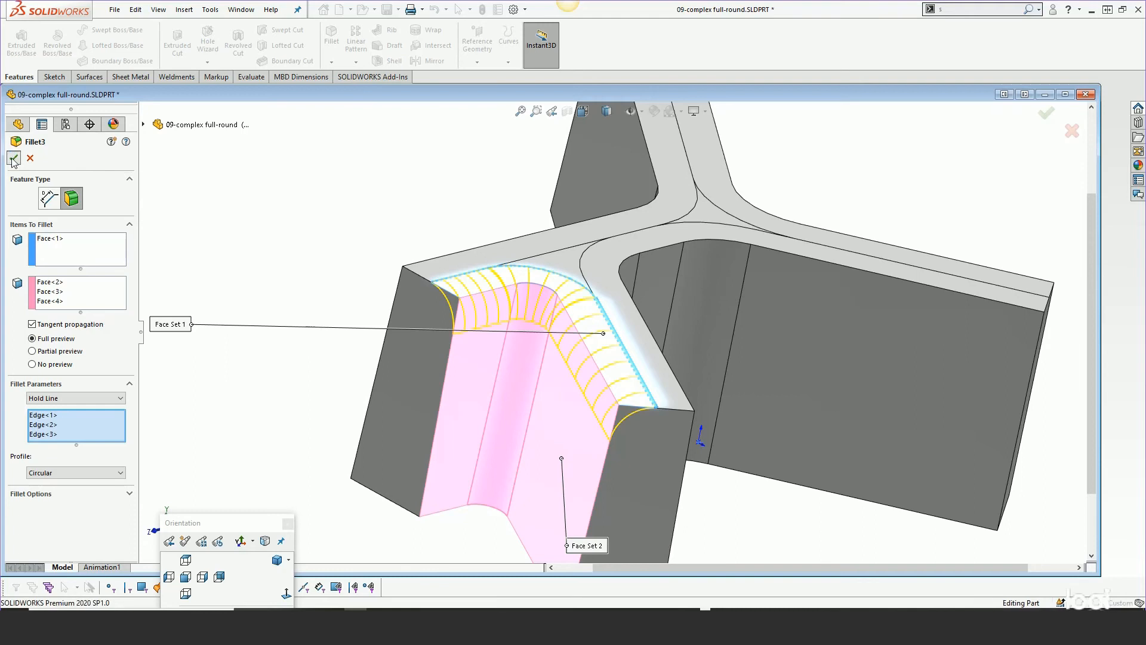
key(f)
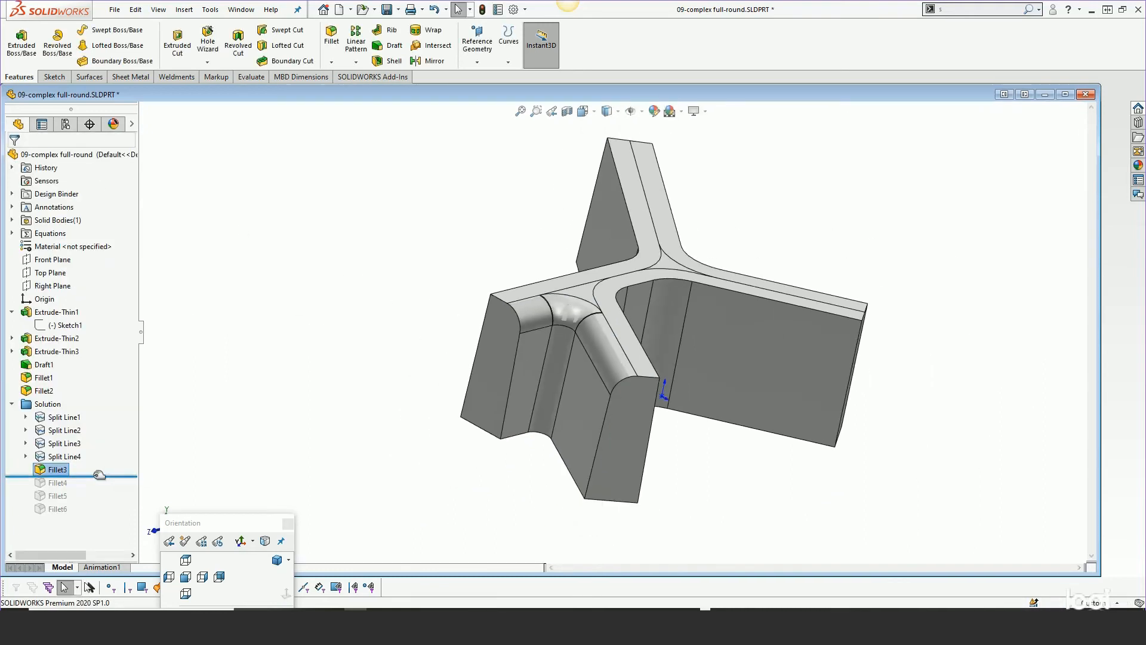
Roll to the end of the tree, orbit around the filleted part, and open the equations manager
drag(100, 475, 90, 520)
middle_drag(595, 344, 530, 358)
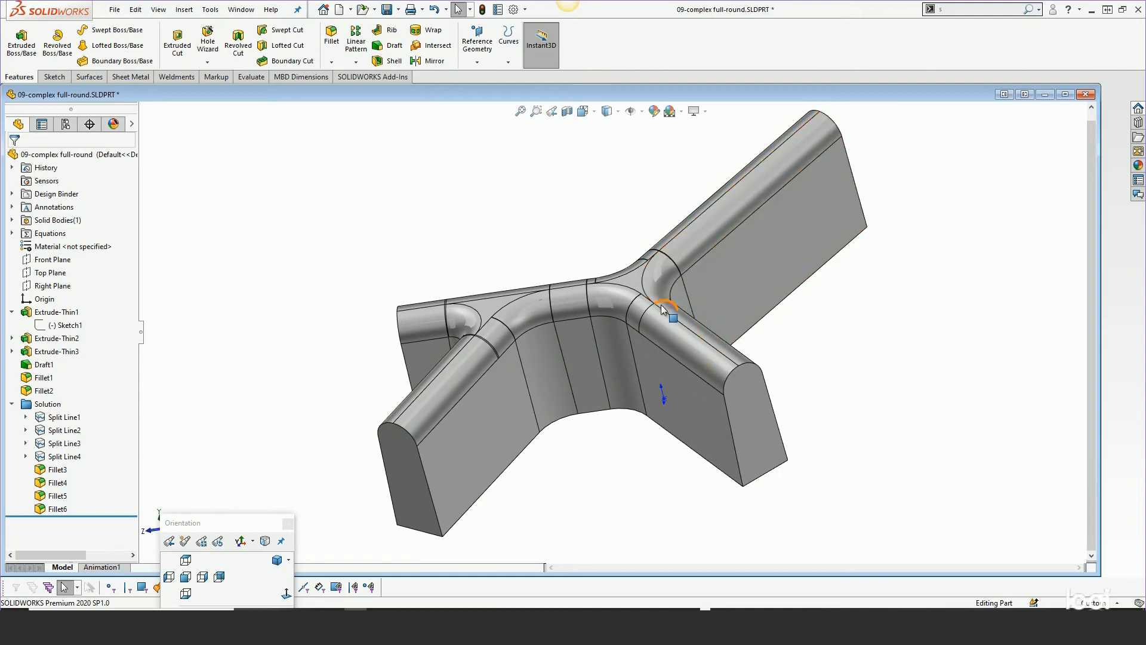
middle_drag(703, 319, 689, 324)
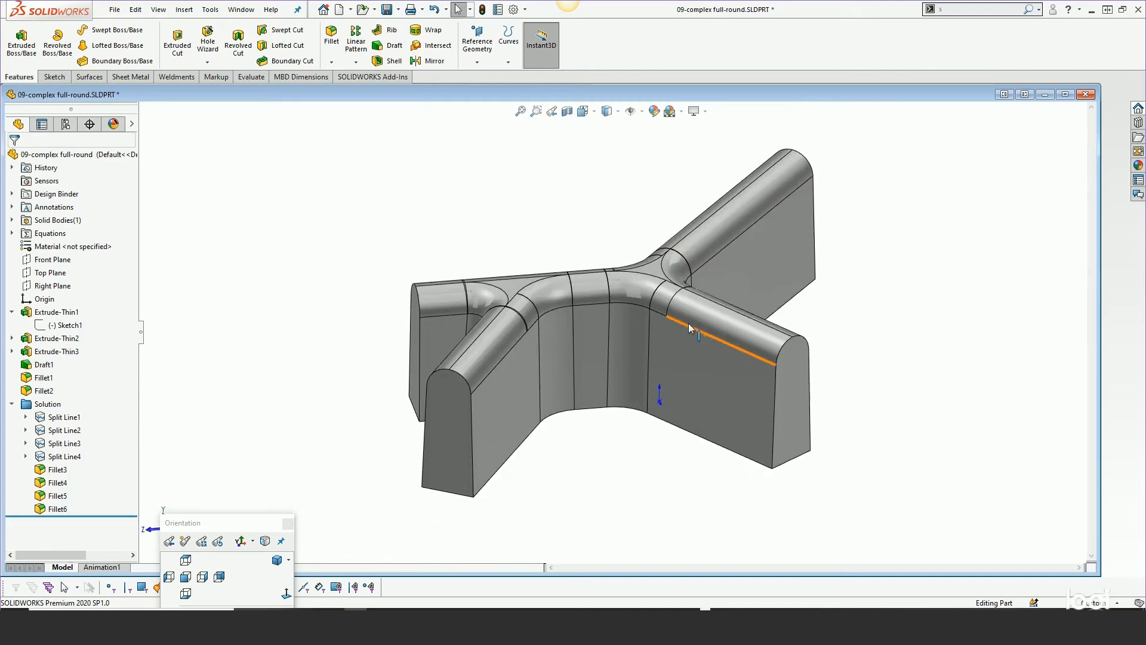
click(56, 313)
click(166, 290)
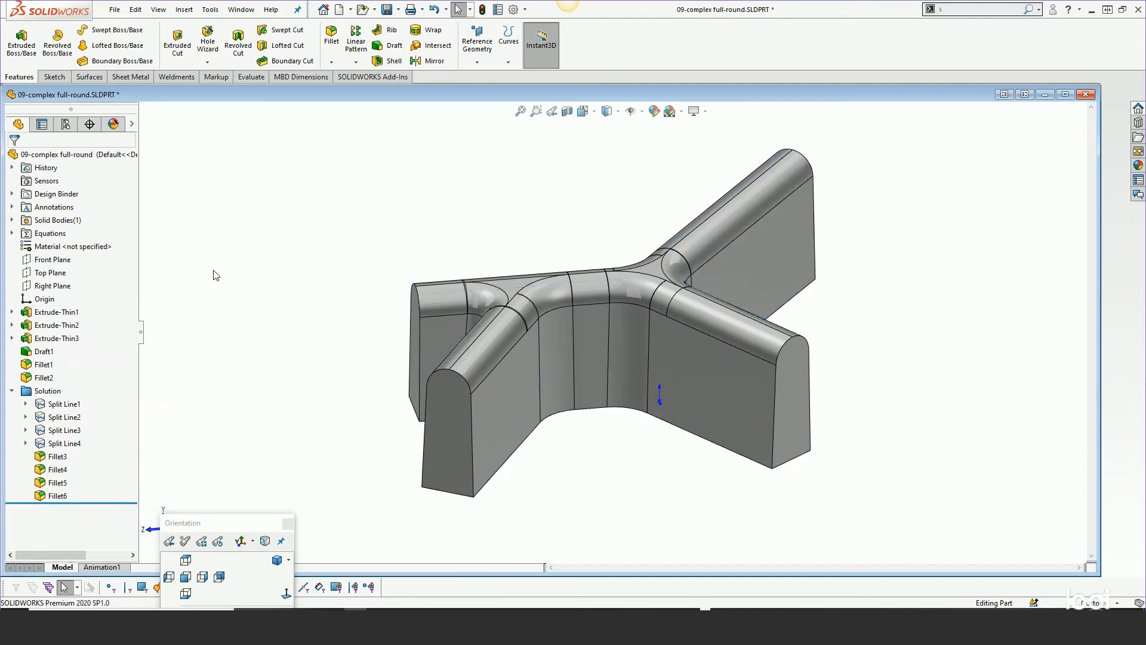
right_click(47, 237)
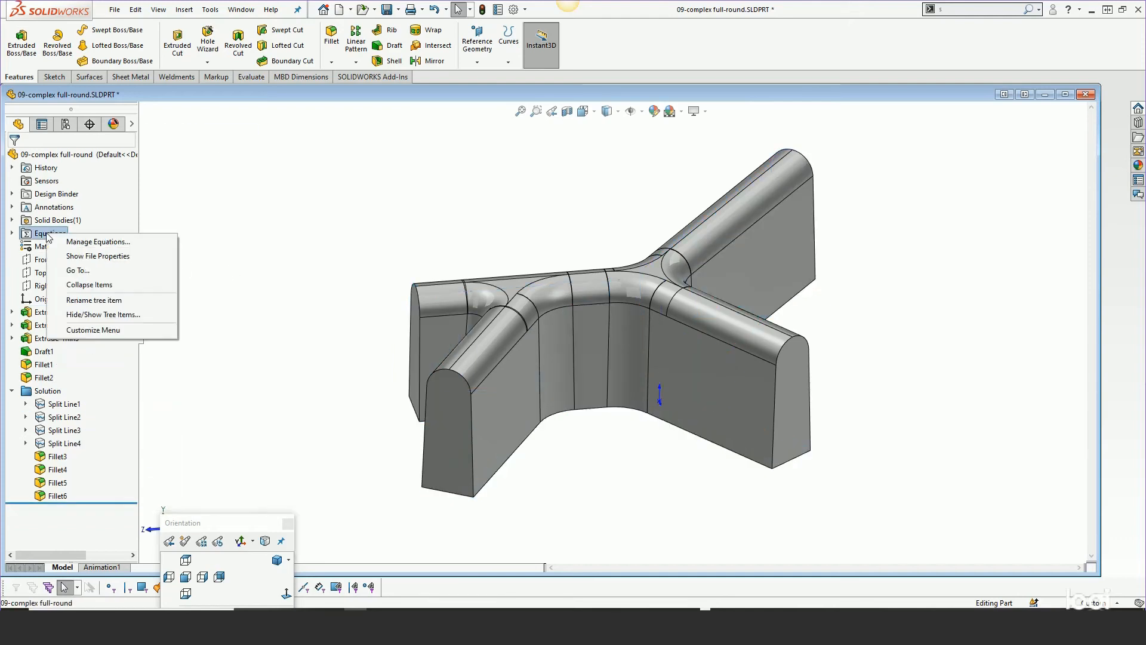
click(89, 241)
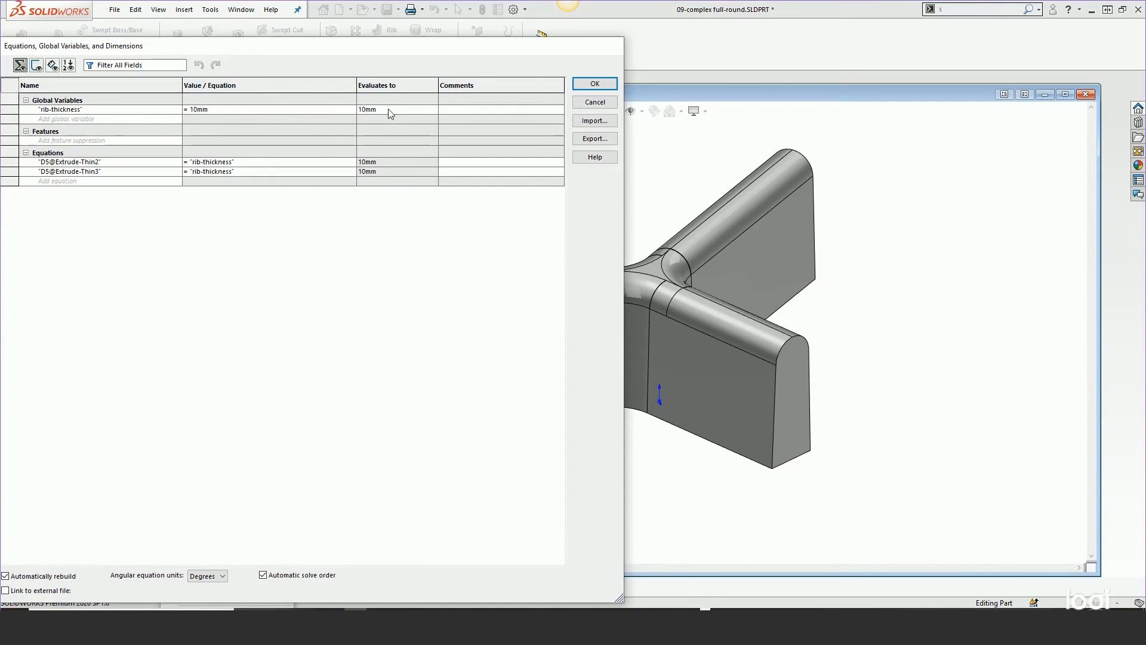
Set the rib-thickness global variable to 7 and apply the equations
click(189, 110)
key(Delete)
key(Delete)
key(Delete)
key(Delete)
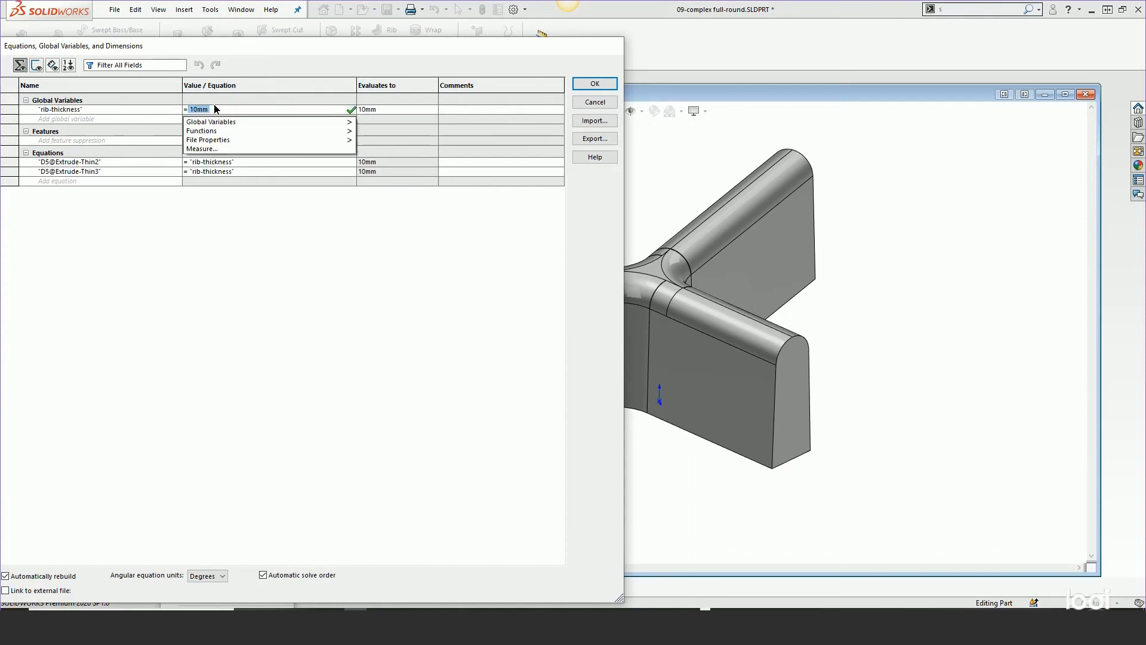
text(7)
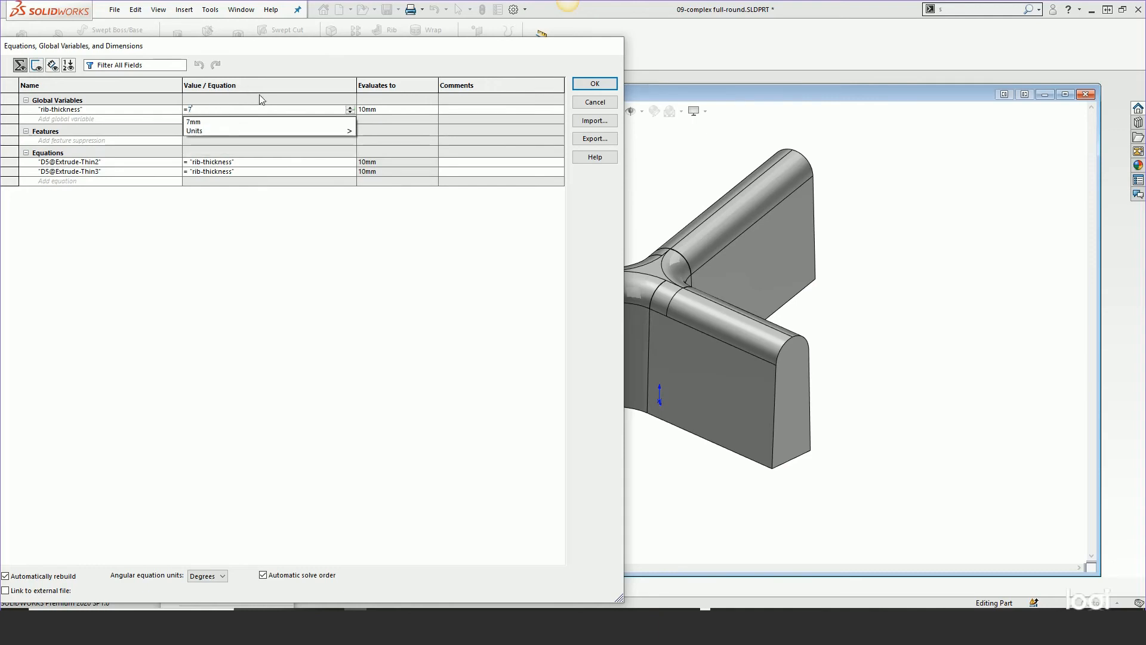
click(400, 105)
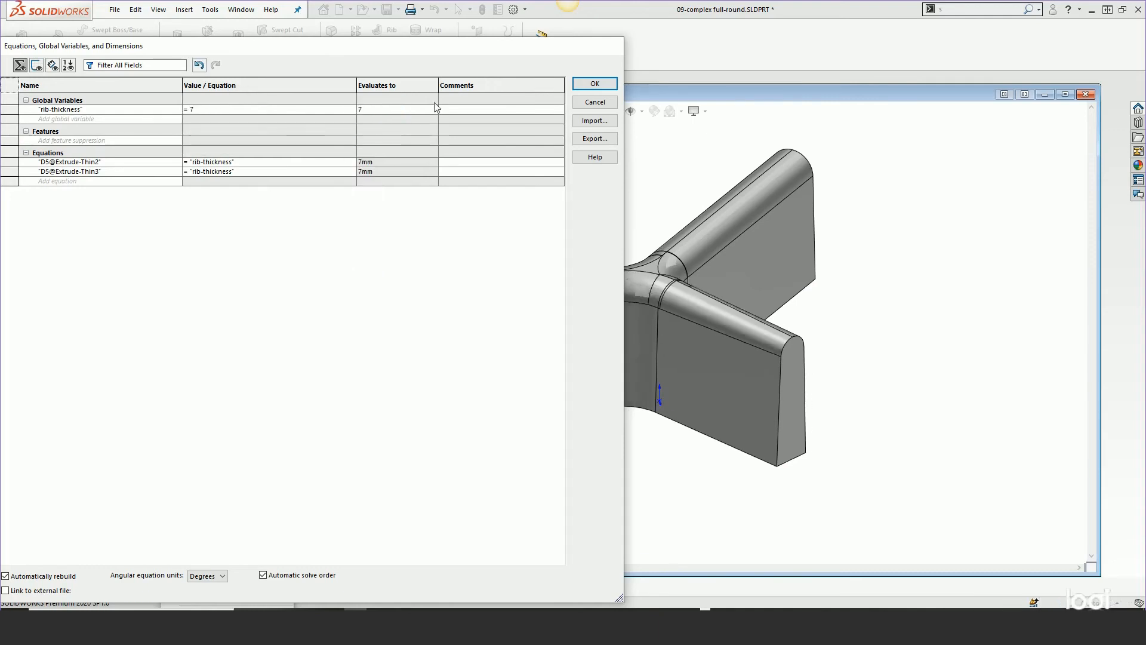
click(594, 83)
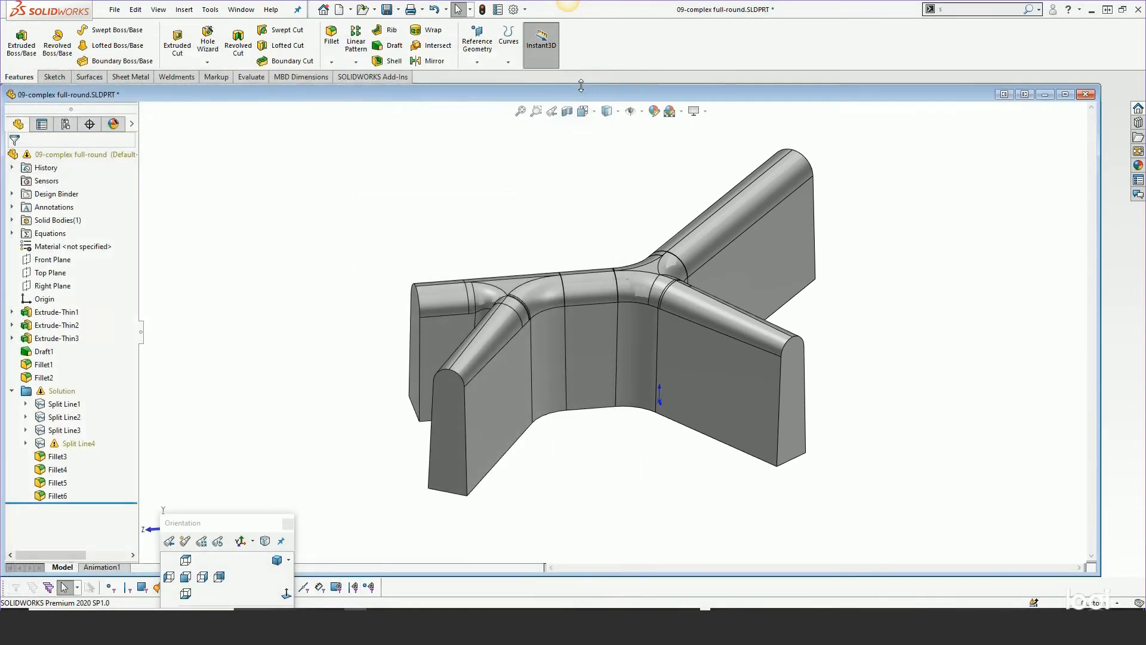
Zoom in on the pocket and step the rollback bar through Fillet10, Fillet8 and Fillet9 to review each fillet
mouse_move(648, 397)
middle_down()
mouse_move(654, 482)
mouse_move(590, 401)
mouse_move(583, 450)
mouse_move(627, 512)
mouse_move(632, 339)
mouse_move(637, 412)
mouse_move(658, 459)
mouse_move(637, 360)
mouse_move(638, 408)
middle_up()
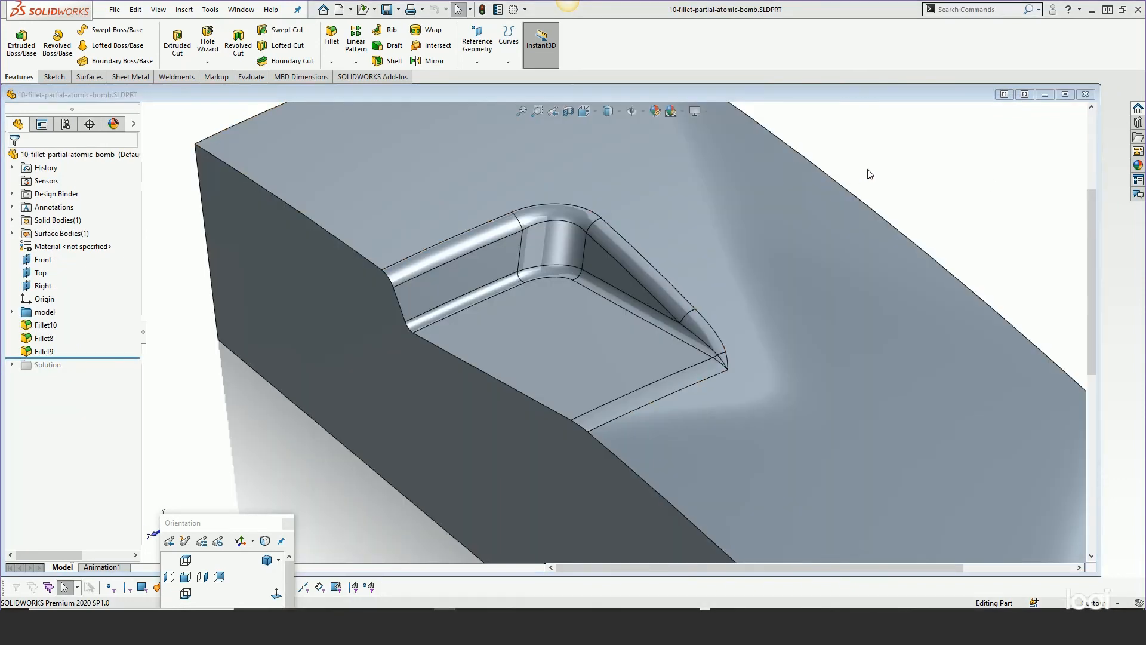
mouse_move(886, 186)
middle_down()
mouse_move(908, 159)
mouse_move(913, 184)
mouse_move(899, 178)
middle_up()
scroll(900, 181, up, 2)
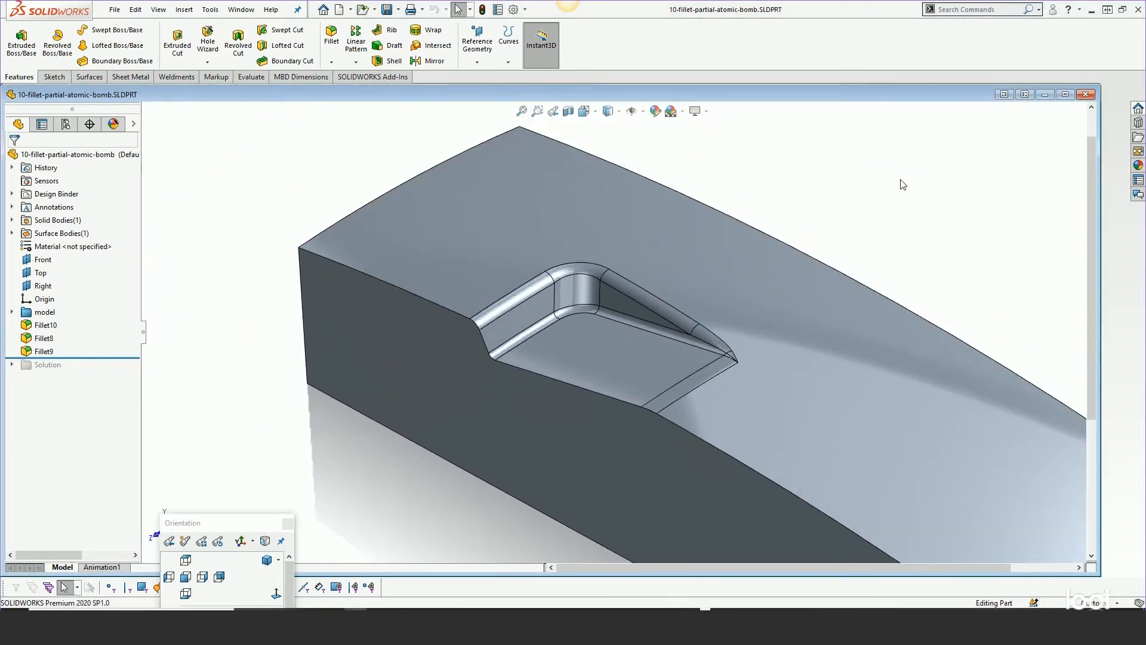
scroll(731, 360, down, 1)
scroll(719, 361, down, 2)
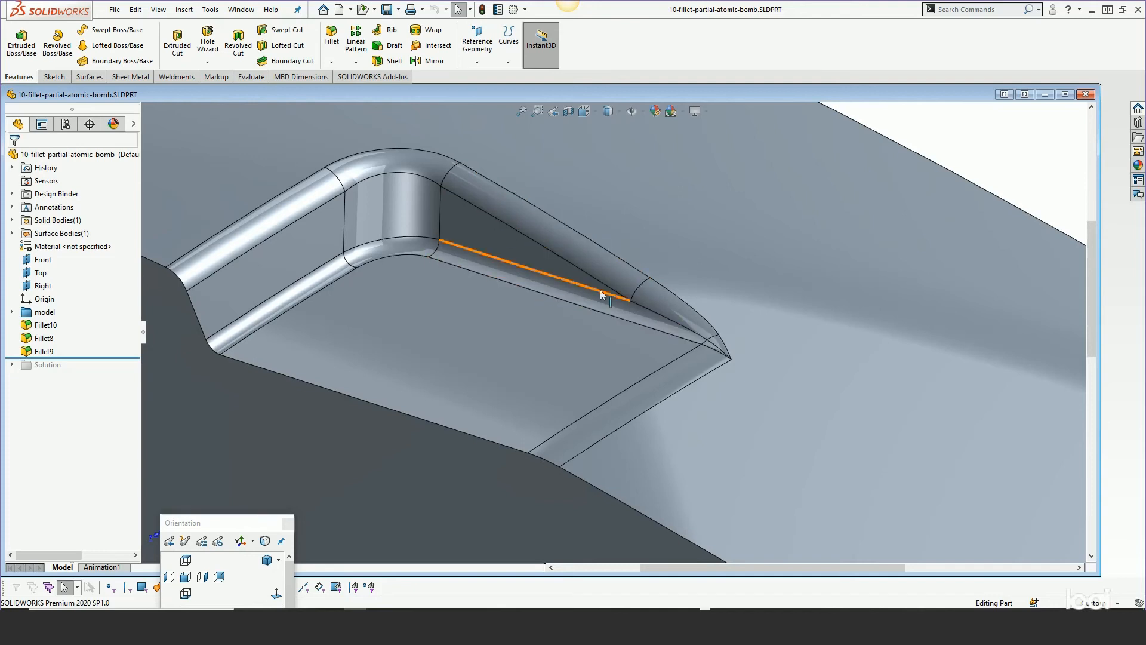
scroll(758, 367, up, 3)
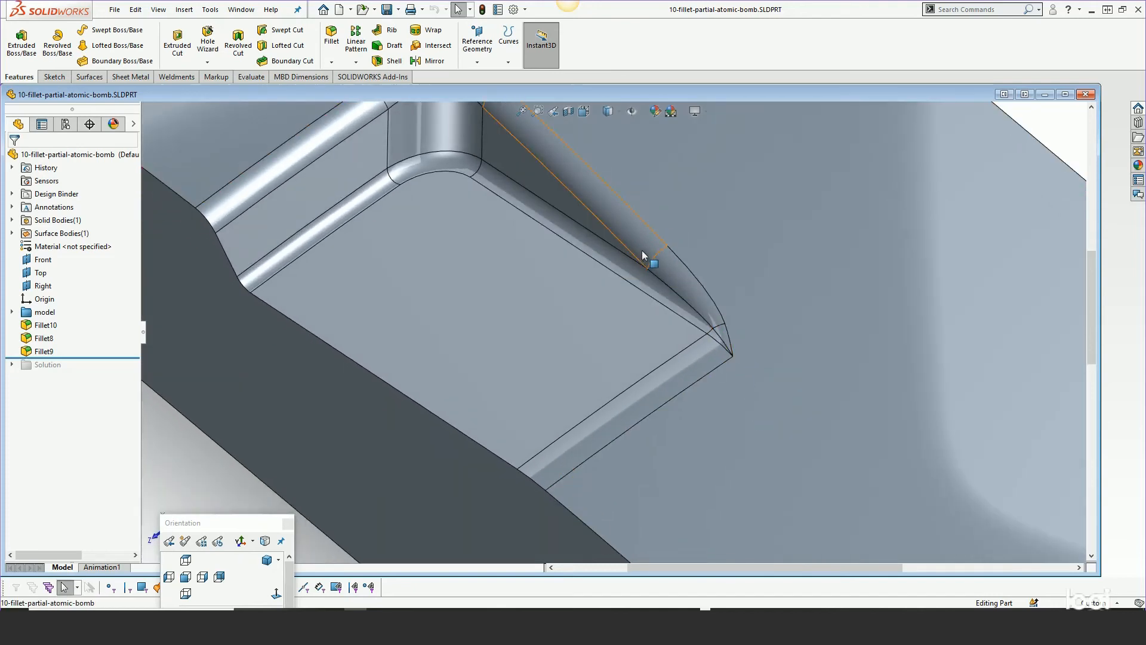
middle_drag(668, 331, 687, 318)
drag(100, 358, 99, 331)
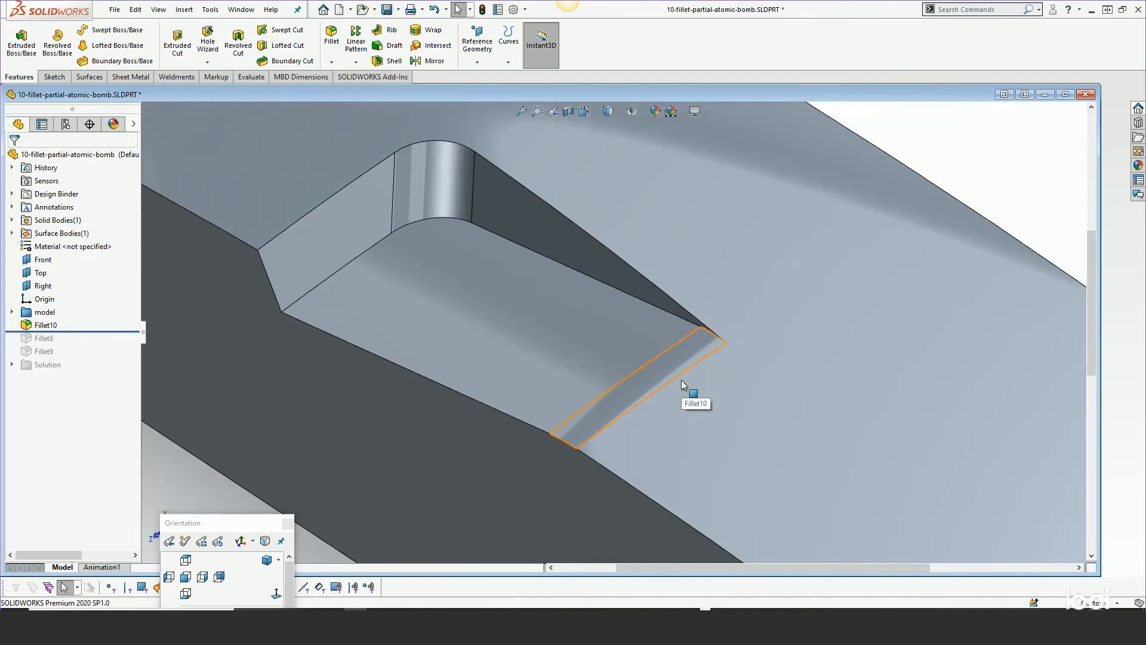
scroll(680, 378, up, 2)
drag(72, 332, 73, 344)
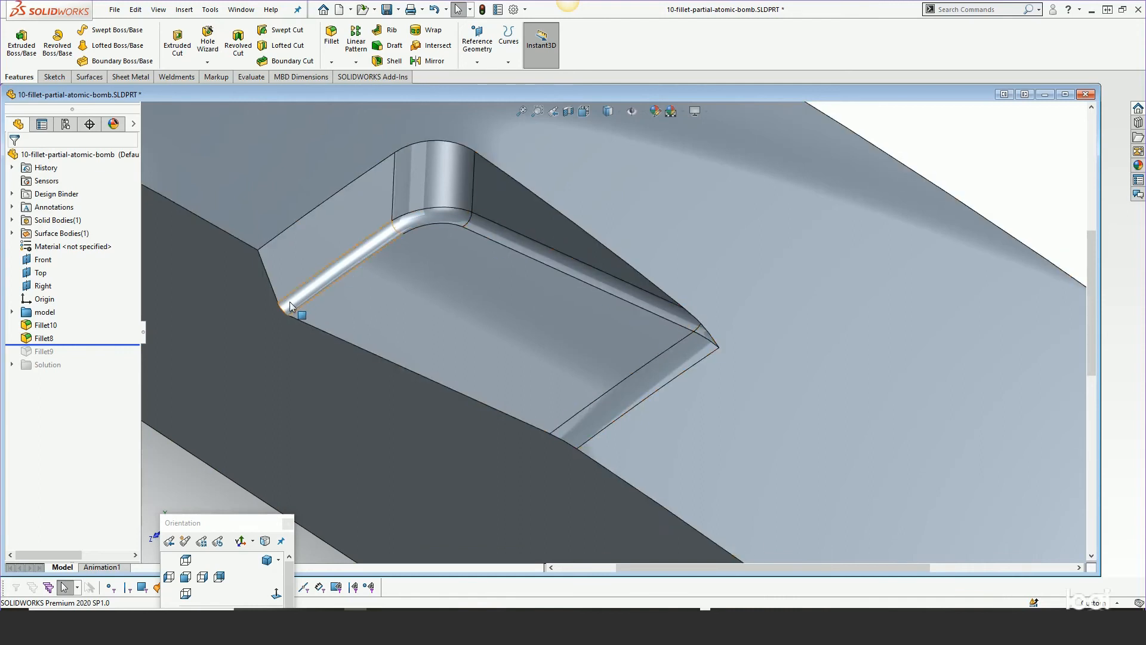
drag(96, 344, 89, 359)
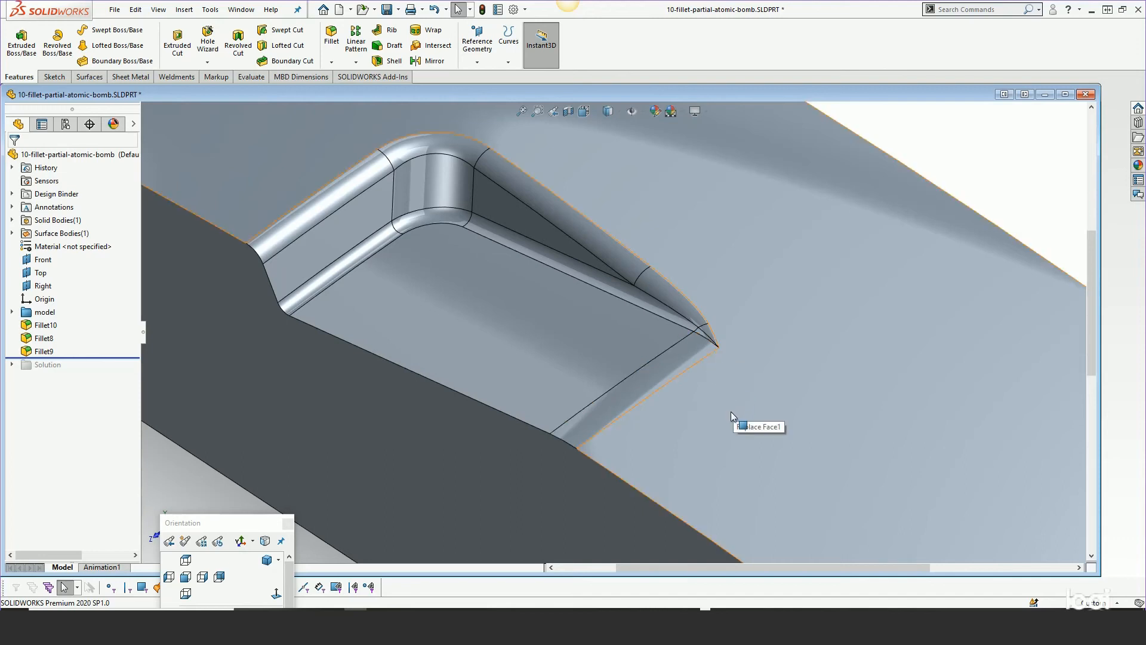
Delete Fillet10, Fillet8 and Fillet9 together from the feature tree
scroll(729, 414, up, 5)
scroll(659, 332, down, 4)
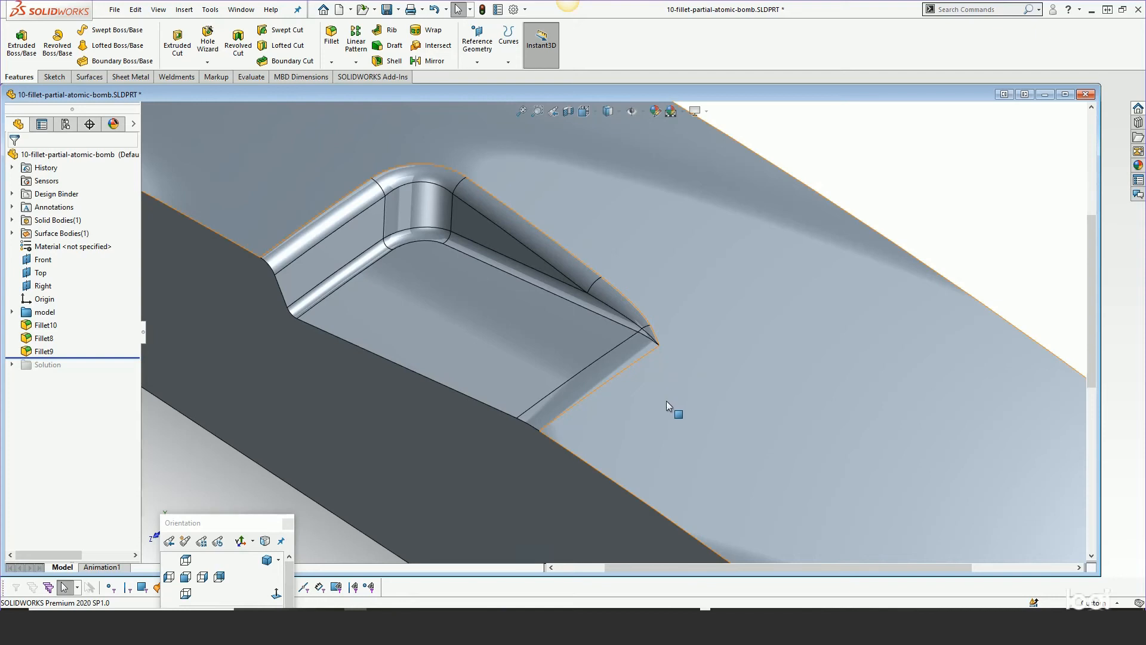
scroll(666, 400, up, 3)
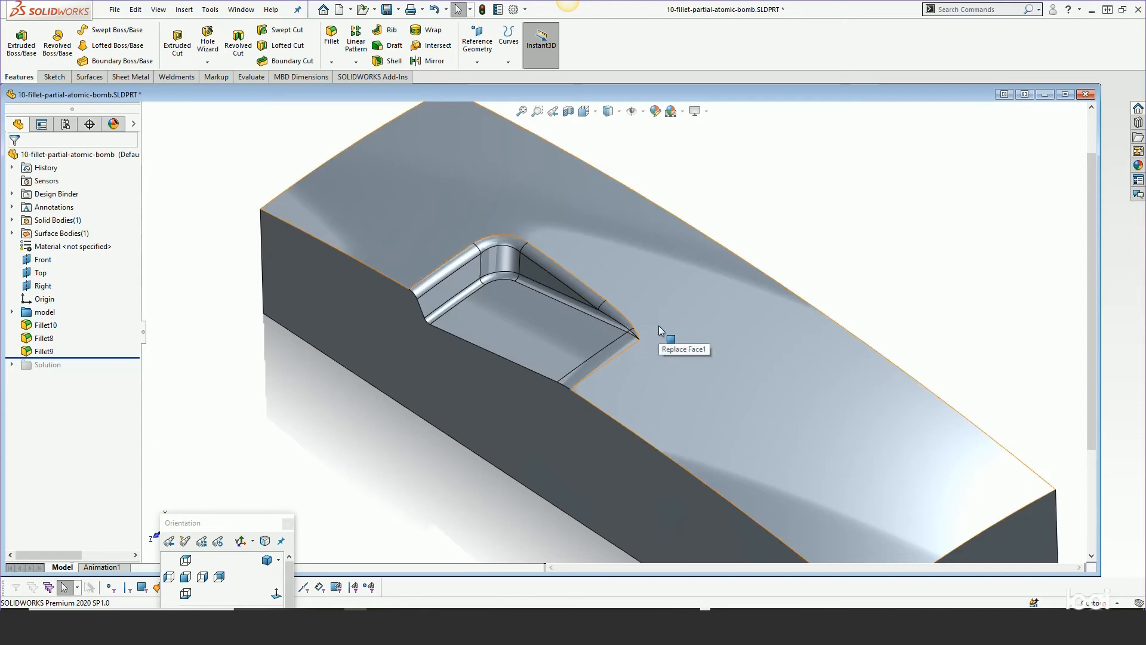
scroll(658, 328, down, 3)
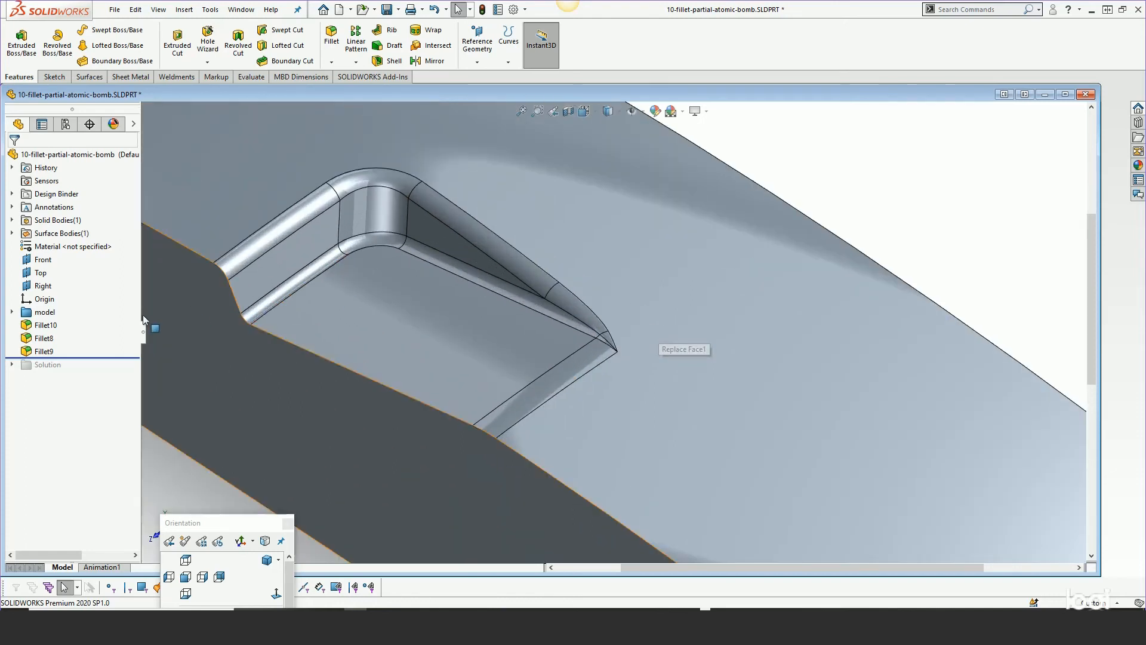
click(43, 324)
shift+click(45, 352)
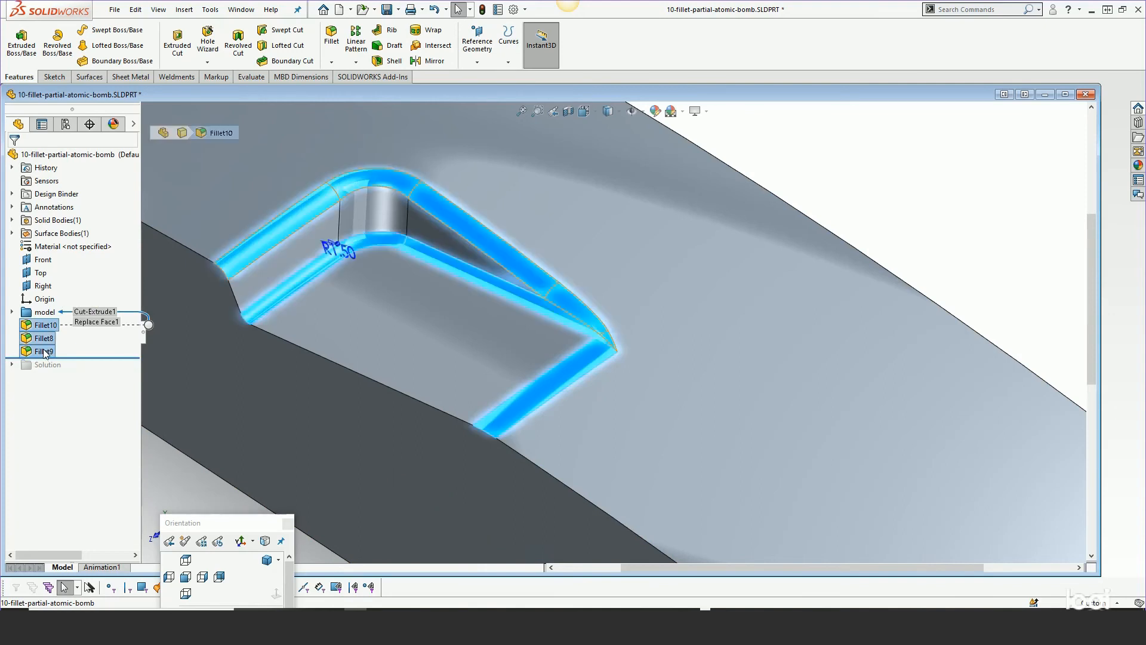
key(Delete)
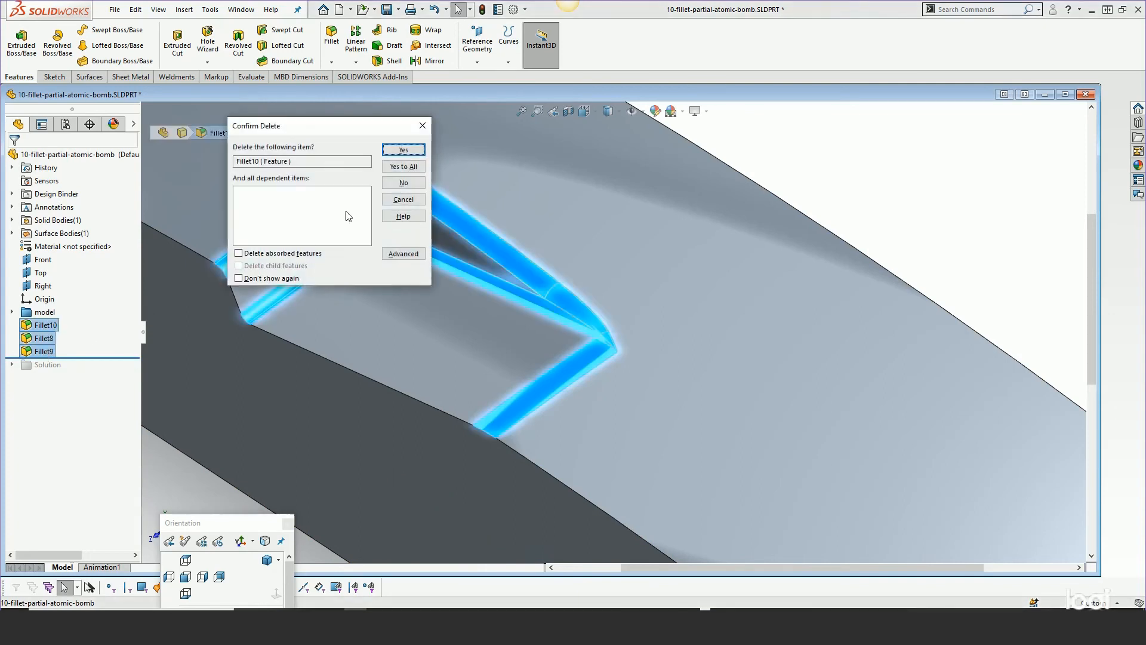
click(405, 167)
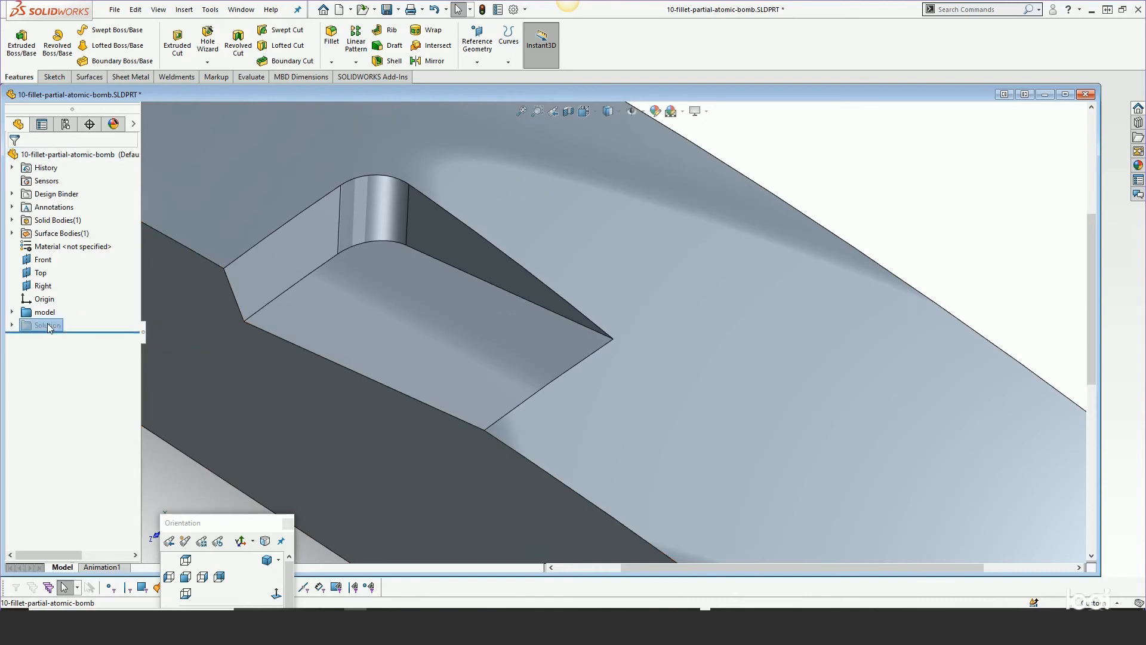
Unsuppress the Solution folder and expand it to show its sketch, fillets, split line and delete face
right_click(48, 326)
click(59, 288)
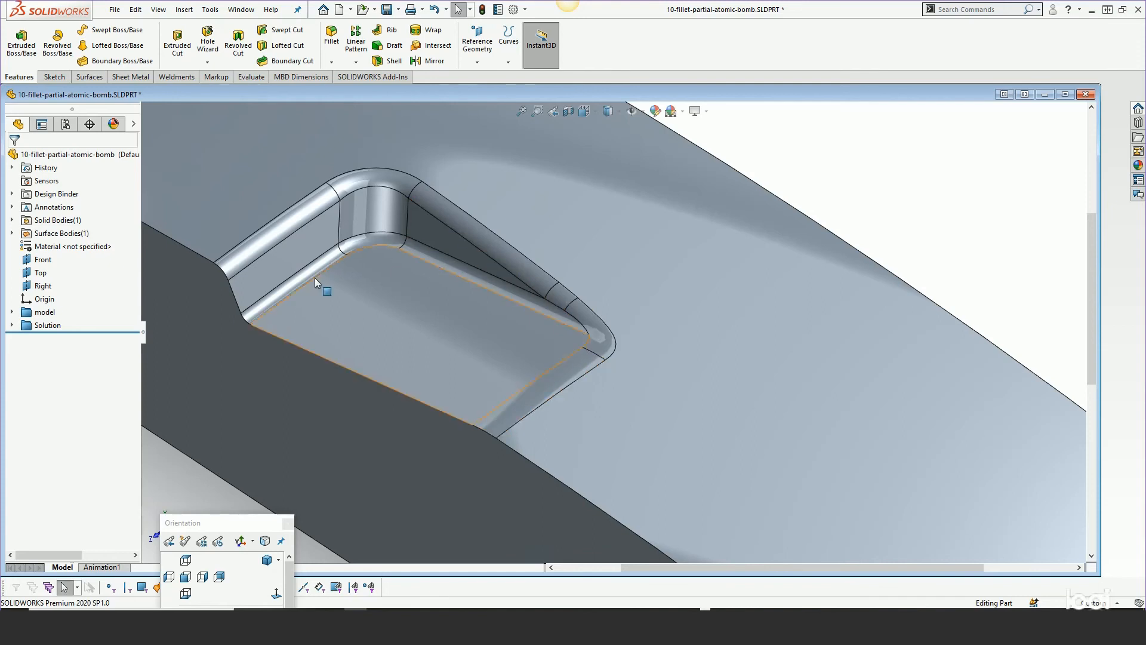
click(11, 325)
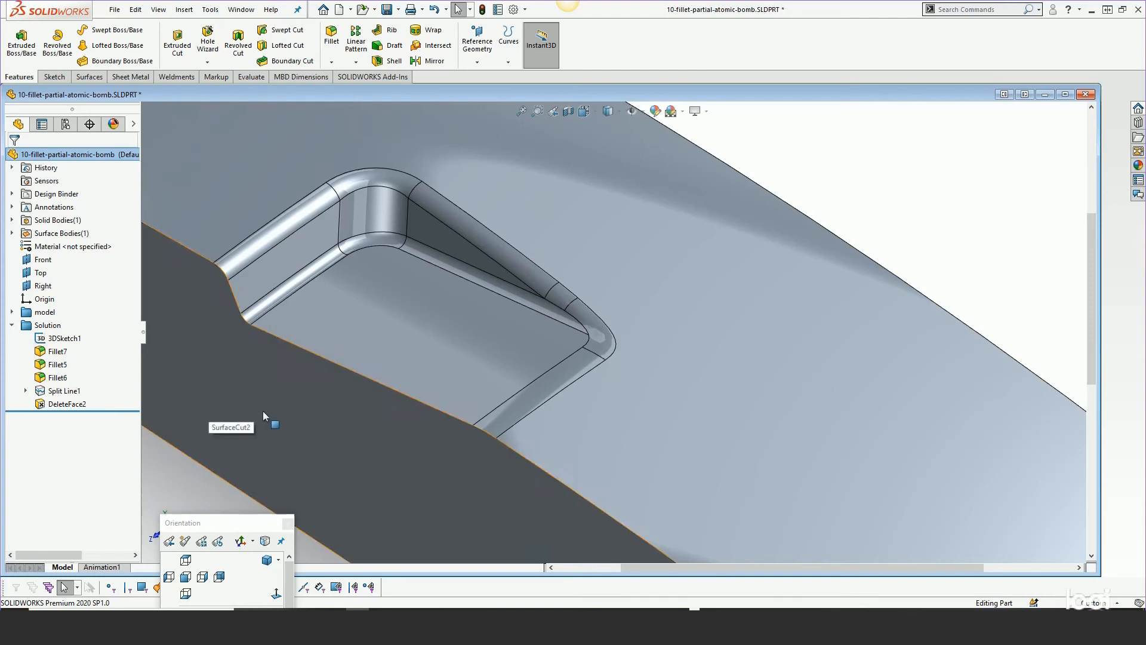
key(f)
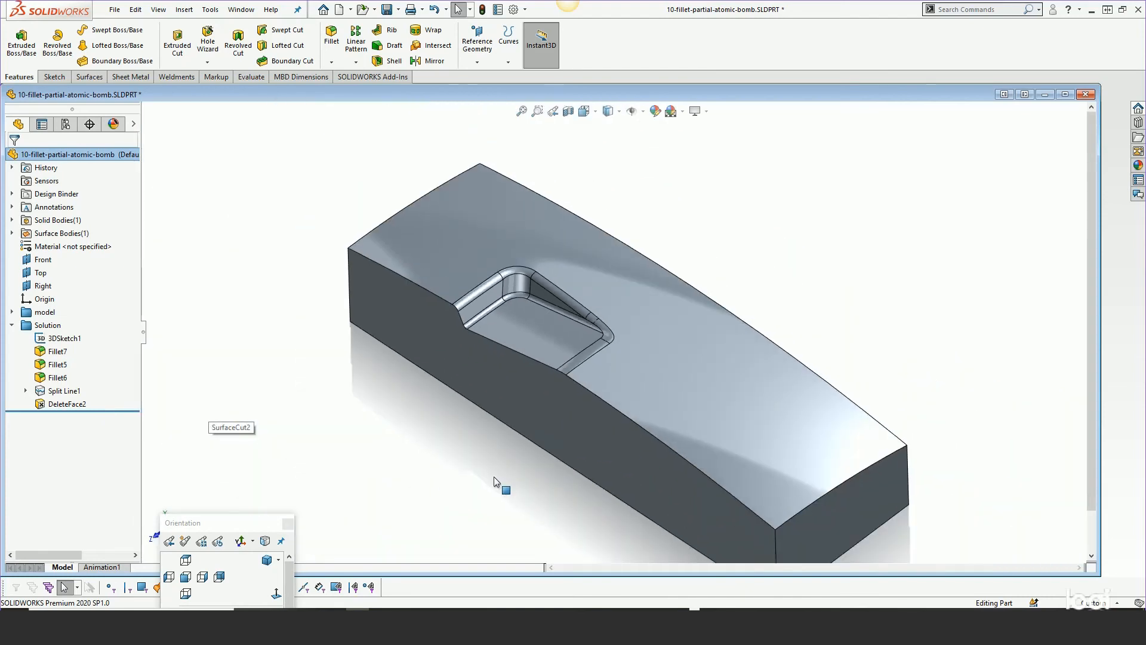
mouse_move(500, 475)
middle_down()
mouse_move(499, 440)
mouse_move(507, 492)
mouse_move(499, 436)
mouse_move(508, 456)
middle_up()
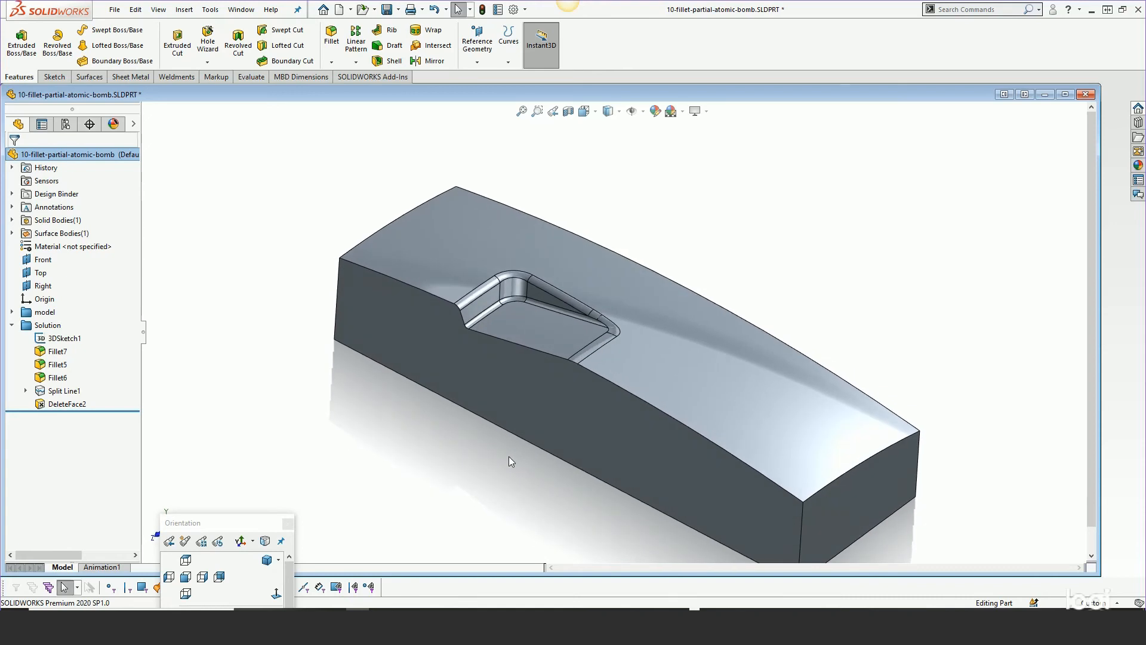
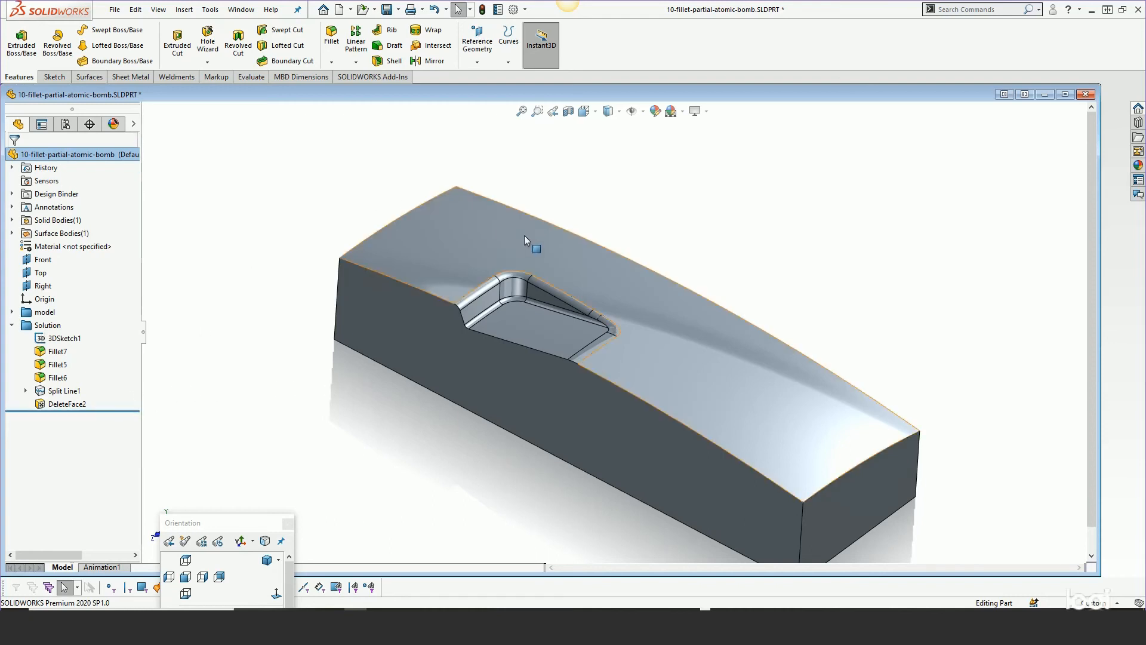
Zoom in on the pocket corner and step the rollback bar through the Solution features to review each one
scroll(625, 301, down, 1)
scroll(625, 305, down, 3)
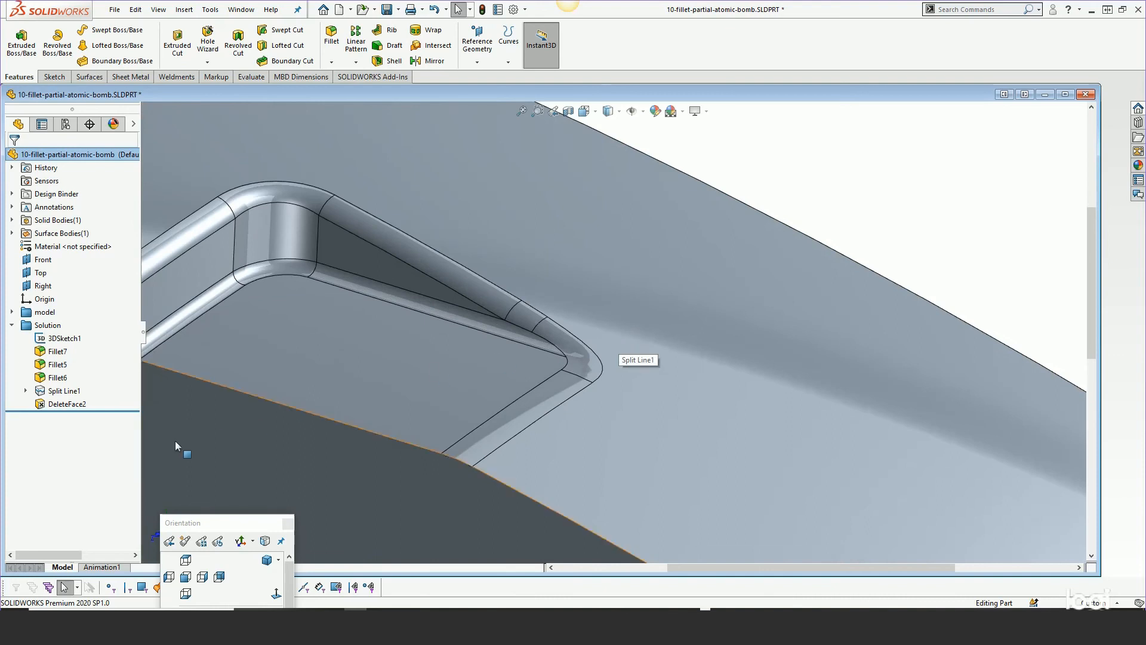
drag(109, 410, 103, 383)
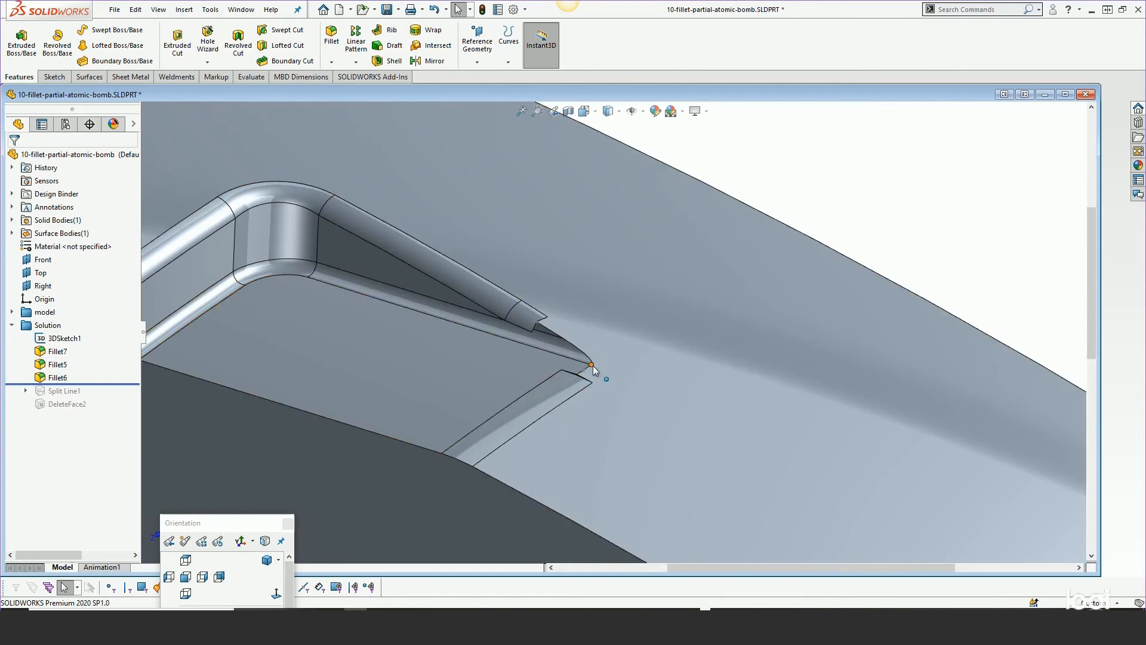
scroll(603, 342, down, 3)
middle_drag(606, 343, 604, 394)
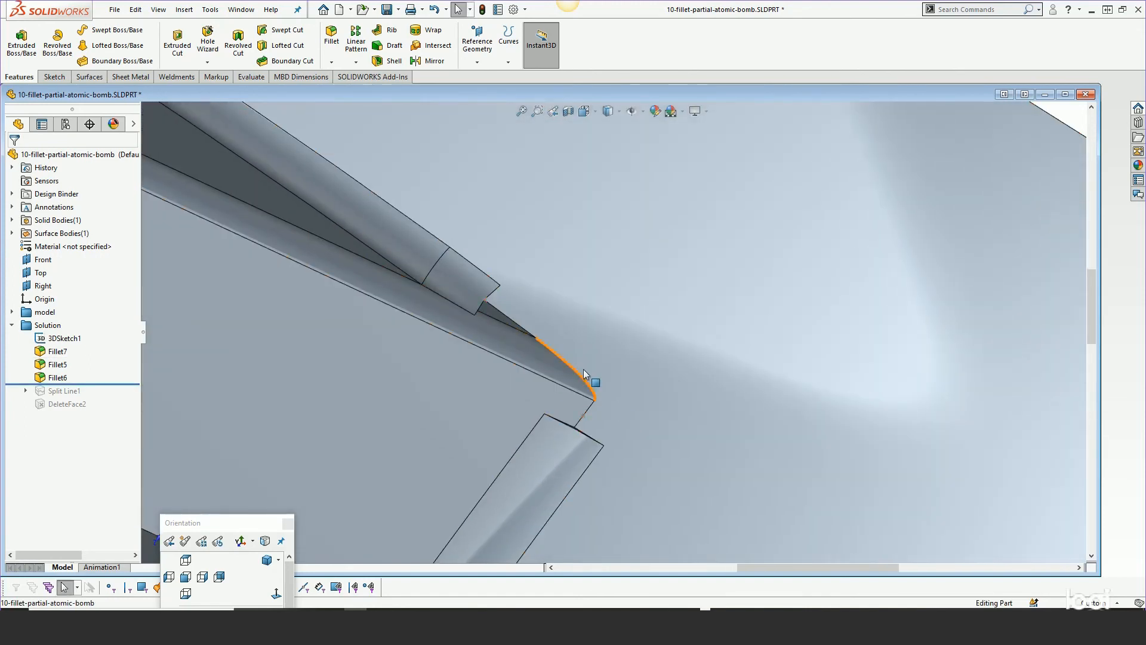
drag(95, 384, 93, 358)
scroll(610, 343, up, 3)
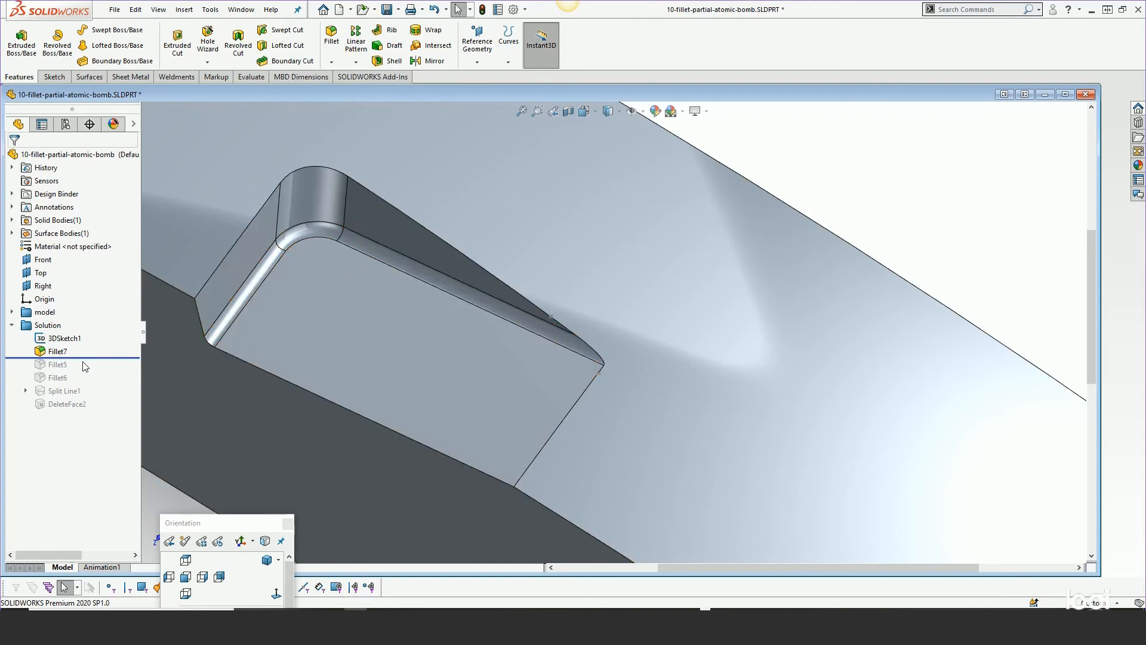
drag(90, 356, 84, 366)
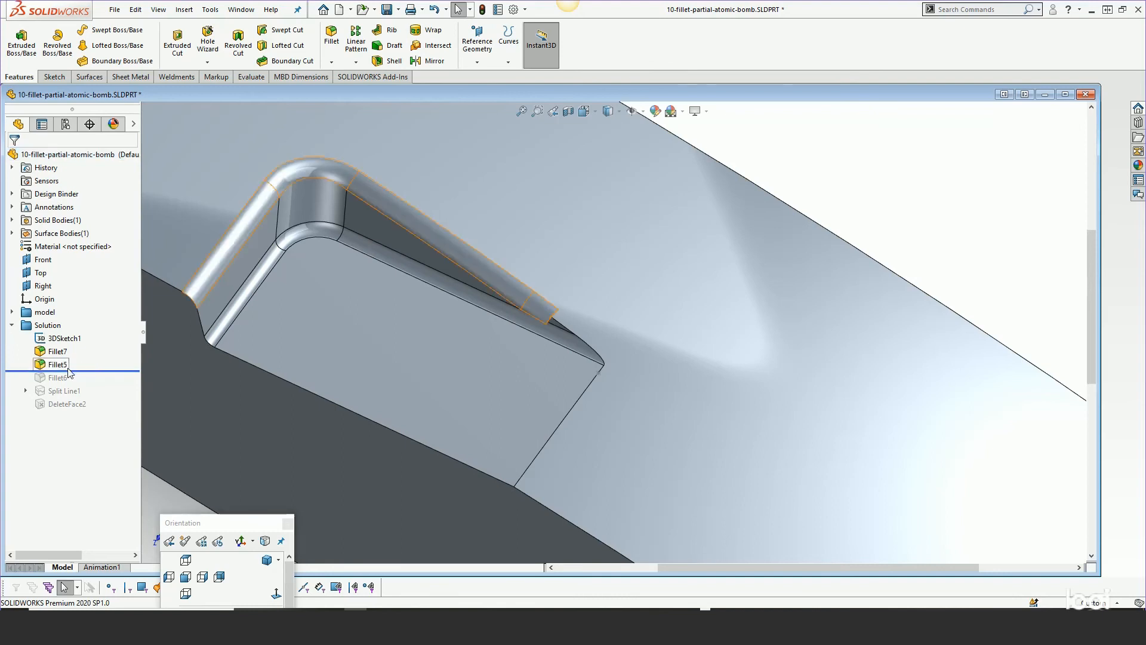
Open Fillet5 for editing to review its 2 mm radius and partial edge parameters, then close it
right_click(59, 364)
click(63, 318)
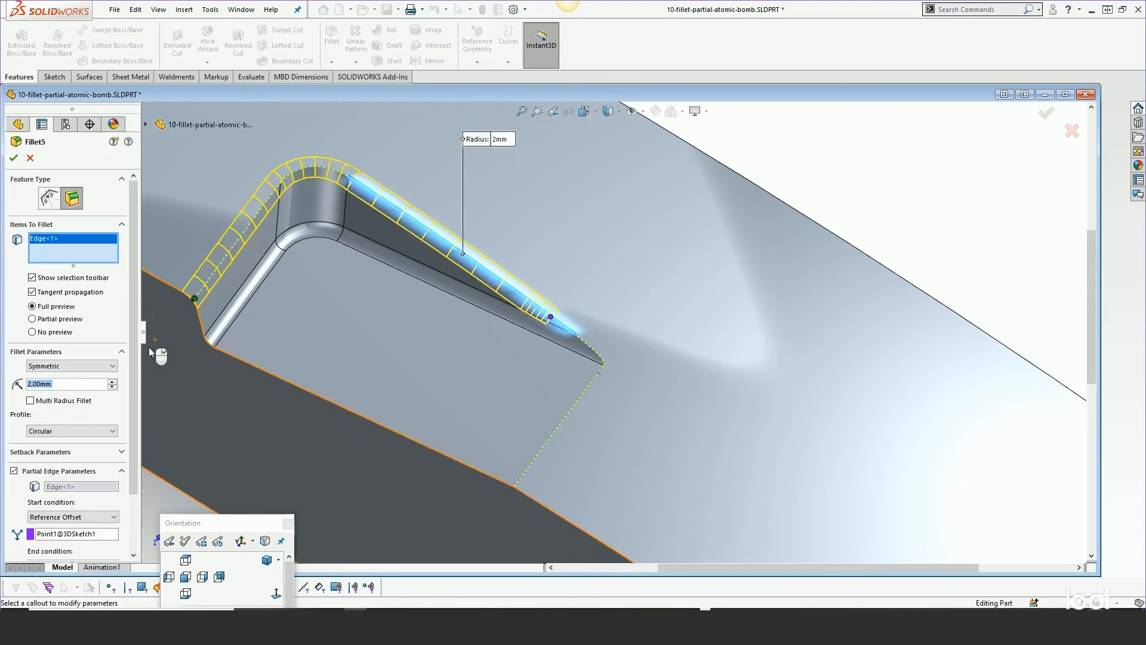
drag(137, 366, 135, 425)
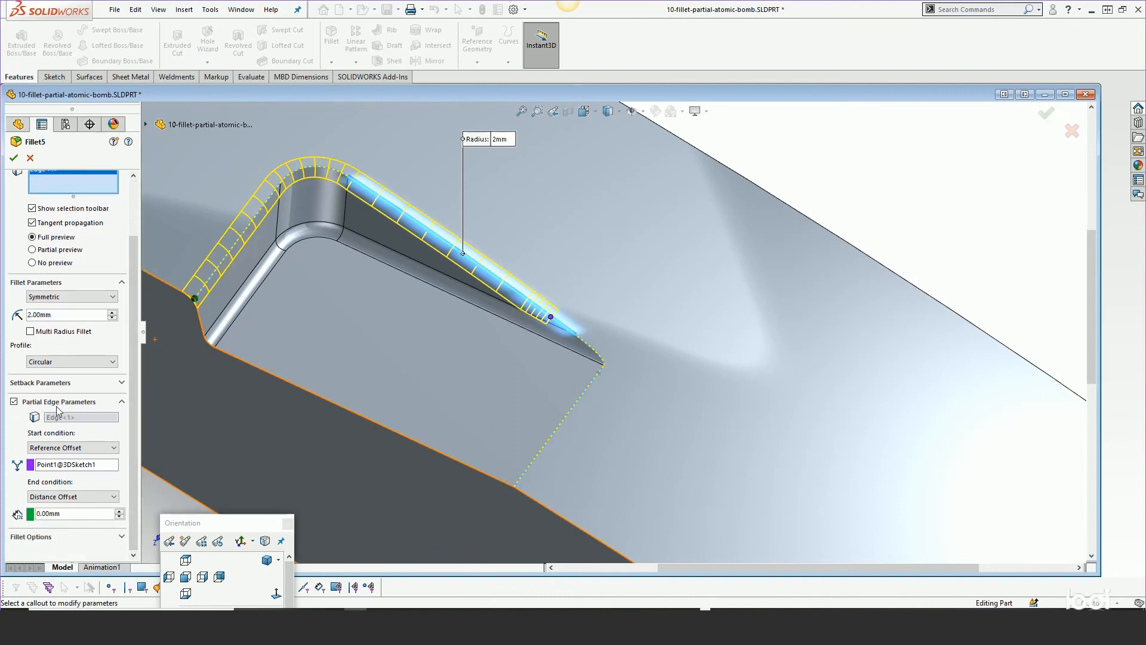
scroll(595, 336, down, 3)
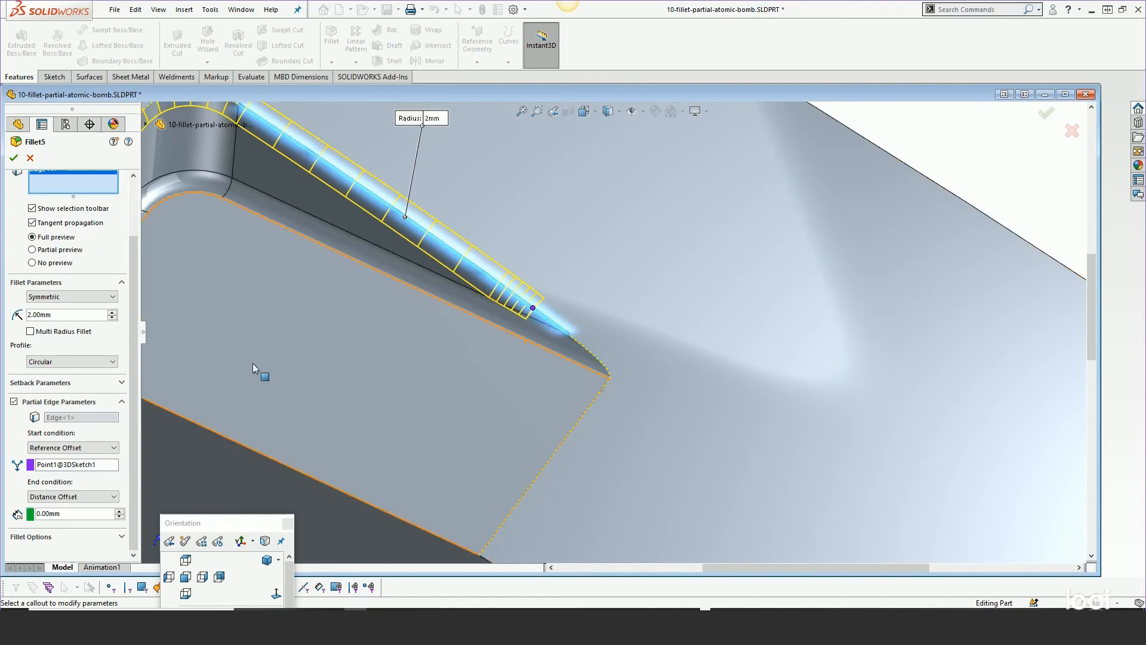
click(12, 158)
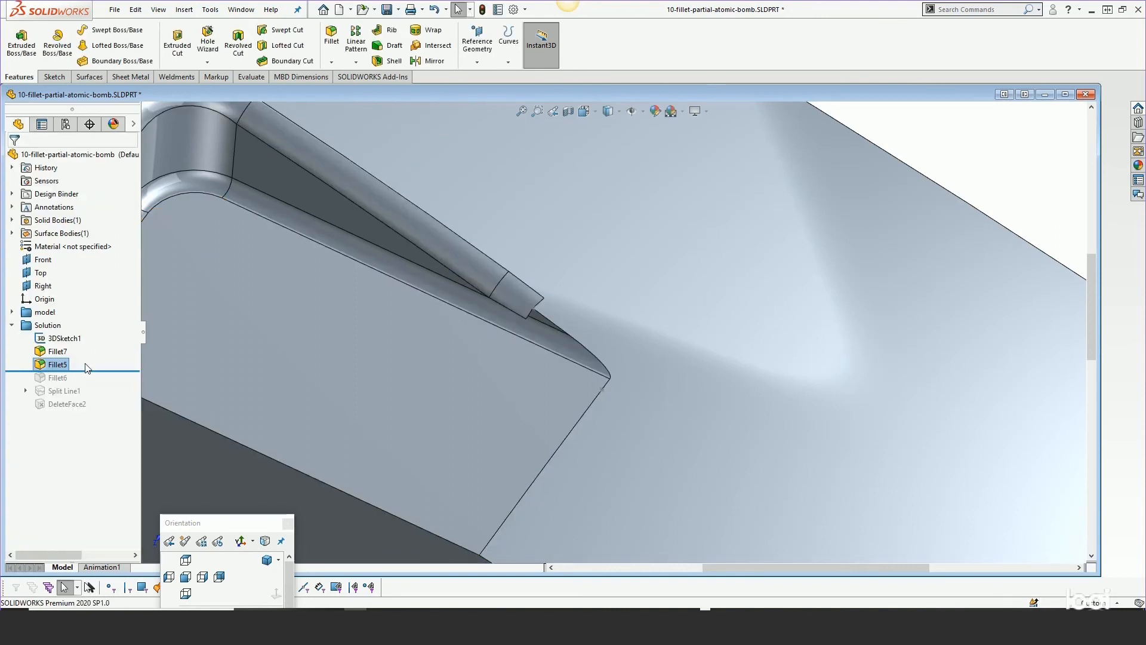
Roll forward to Fillet6 and open it to review its 15 mm radius and partial-edge offsets from another angle
drag(88, 369, 83, 383)
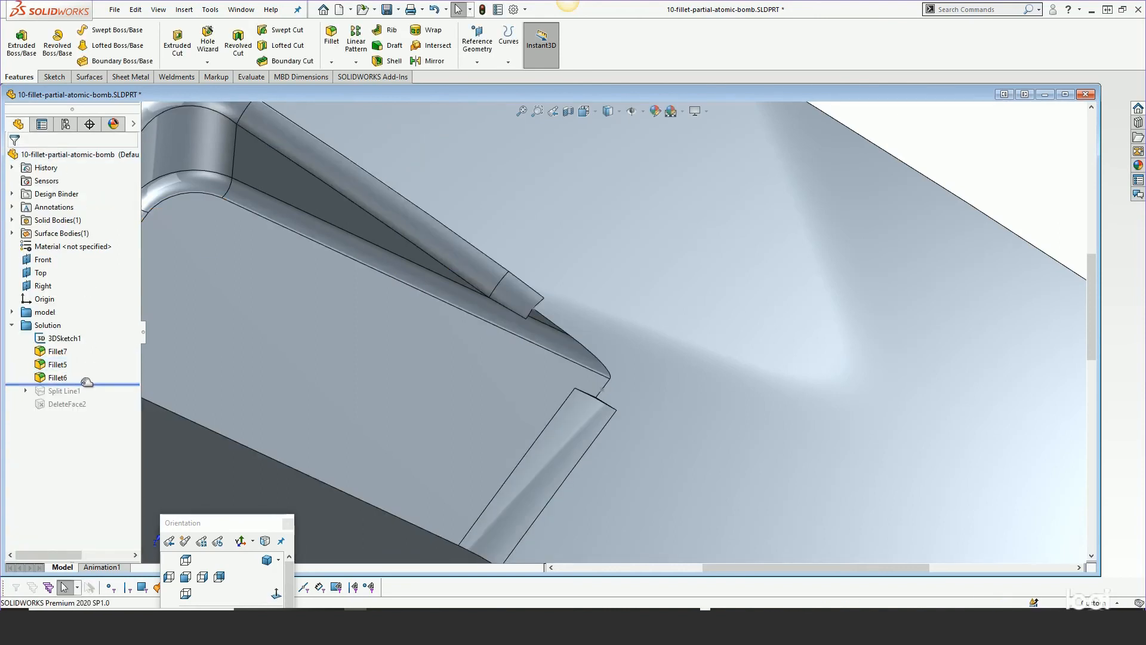
right_click(58, 377)
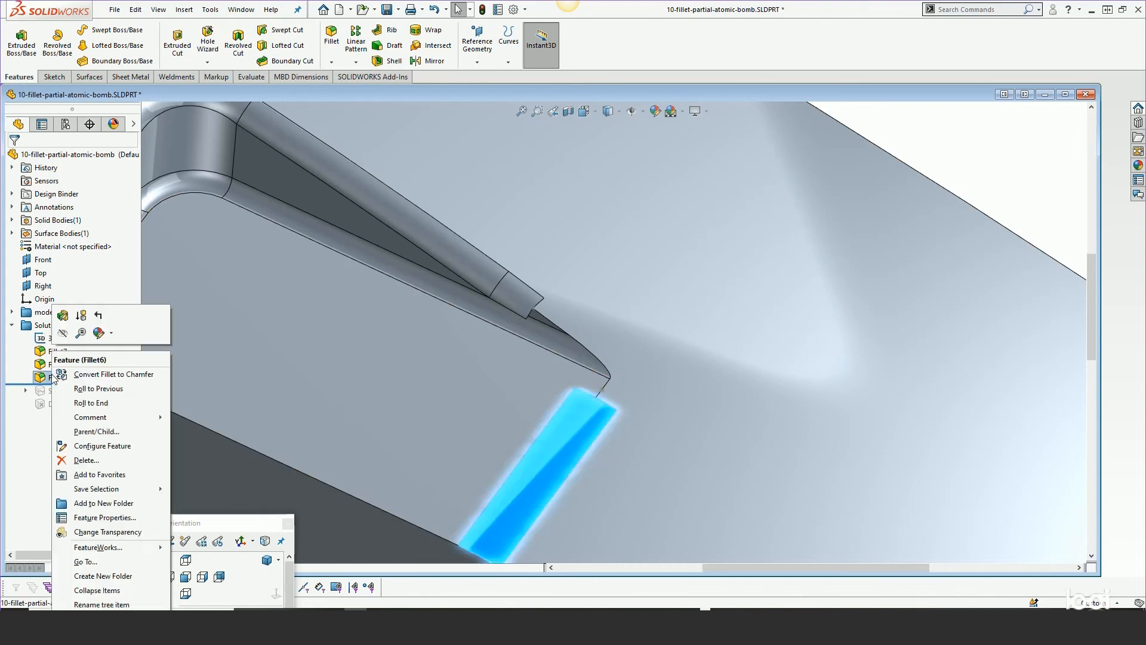
click(62, 316)
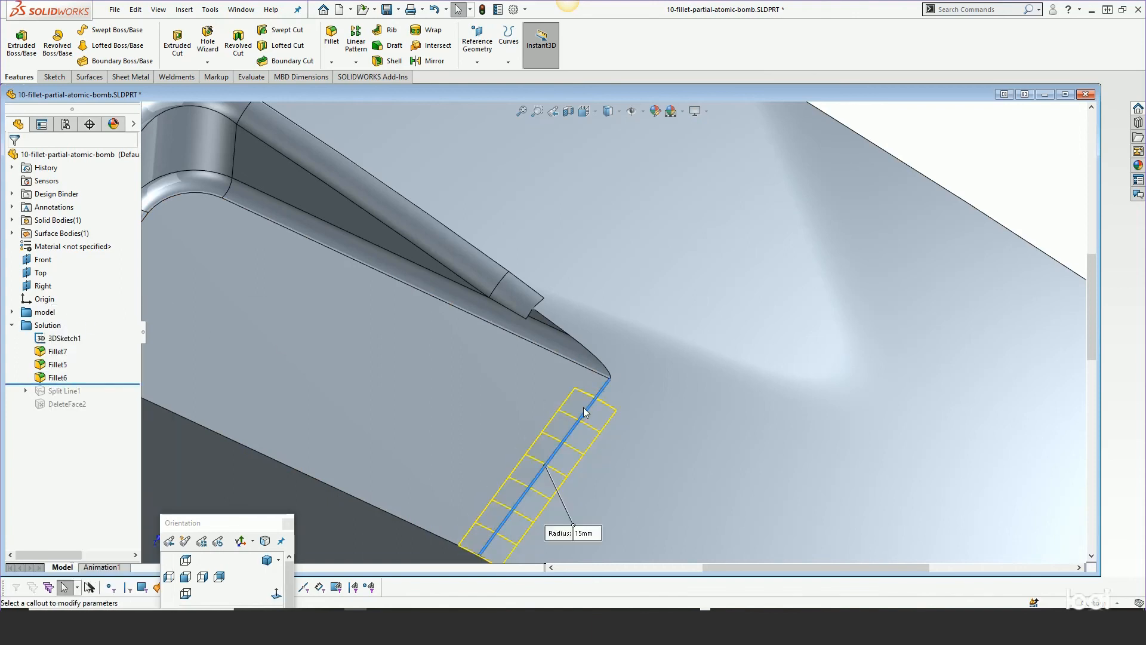
drag(135, 440, 129, 508)
middle_drag(511, 430, 633, 411)
scroll(635, 416, down, 3)
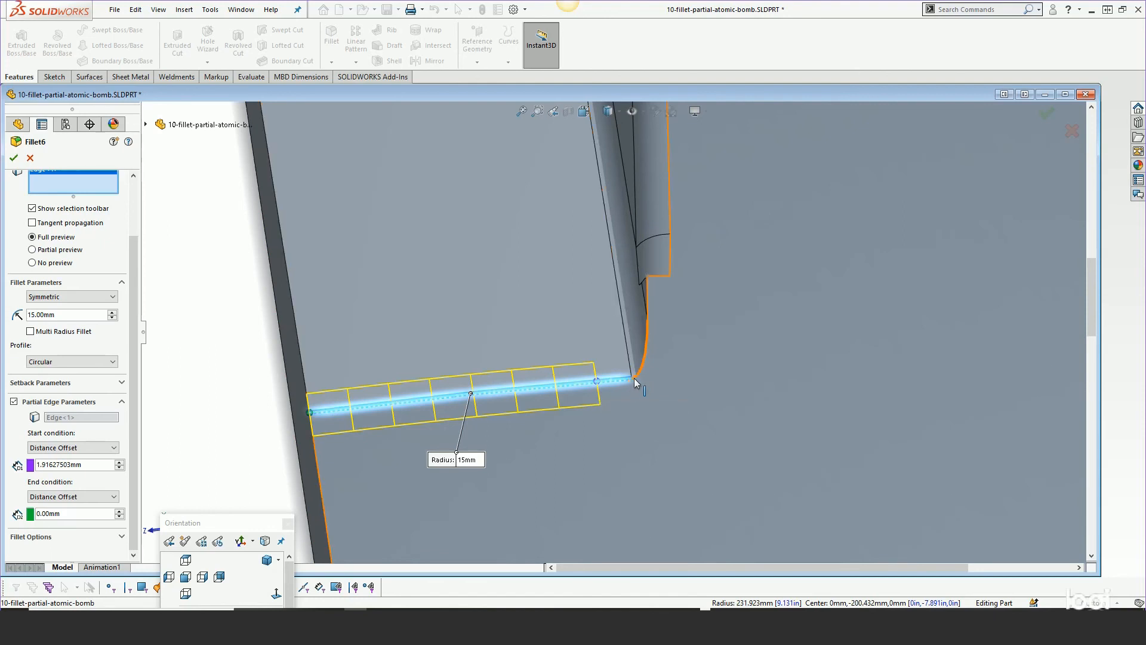
scroll(584, 448, up, 3)
middle_drag(589, 429, 645, 371)
scroll(586, 359, down, 2)
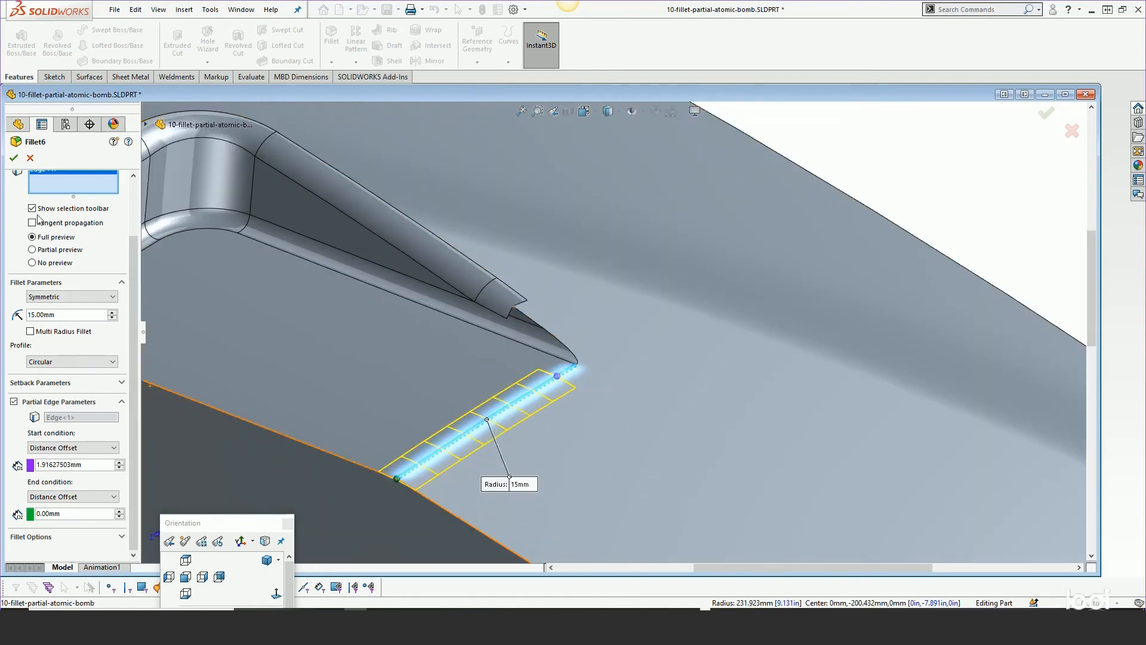
click(12, 158)
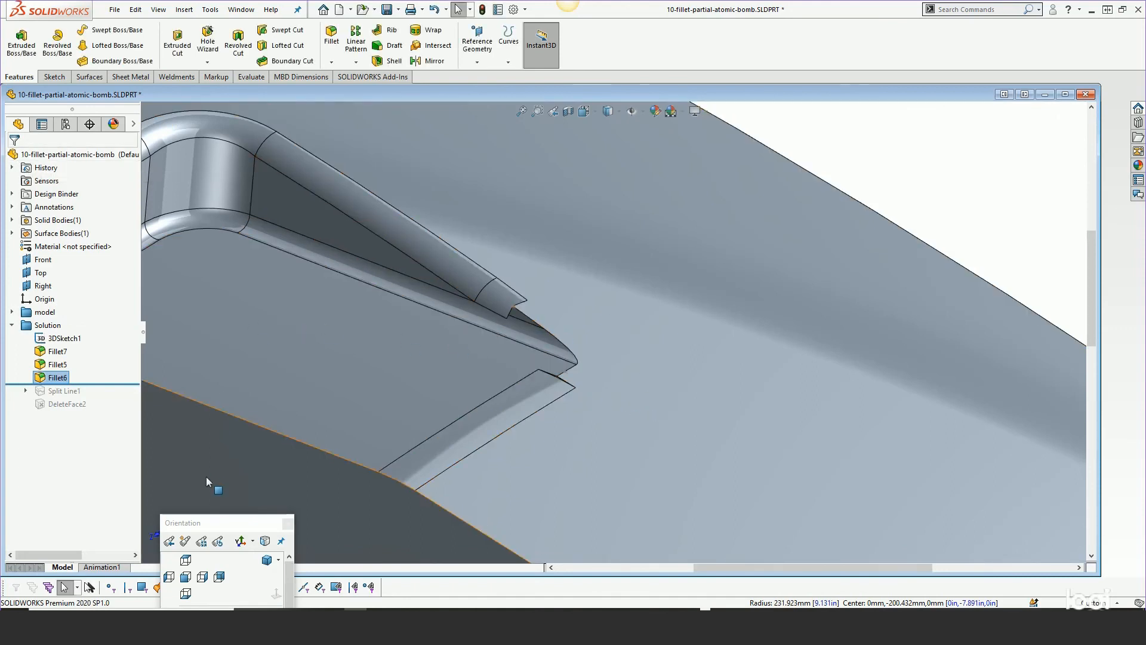
Switch to the front view, roll forward to Split Line1 and open it to review its sketch and faces
click(186, 559)
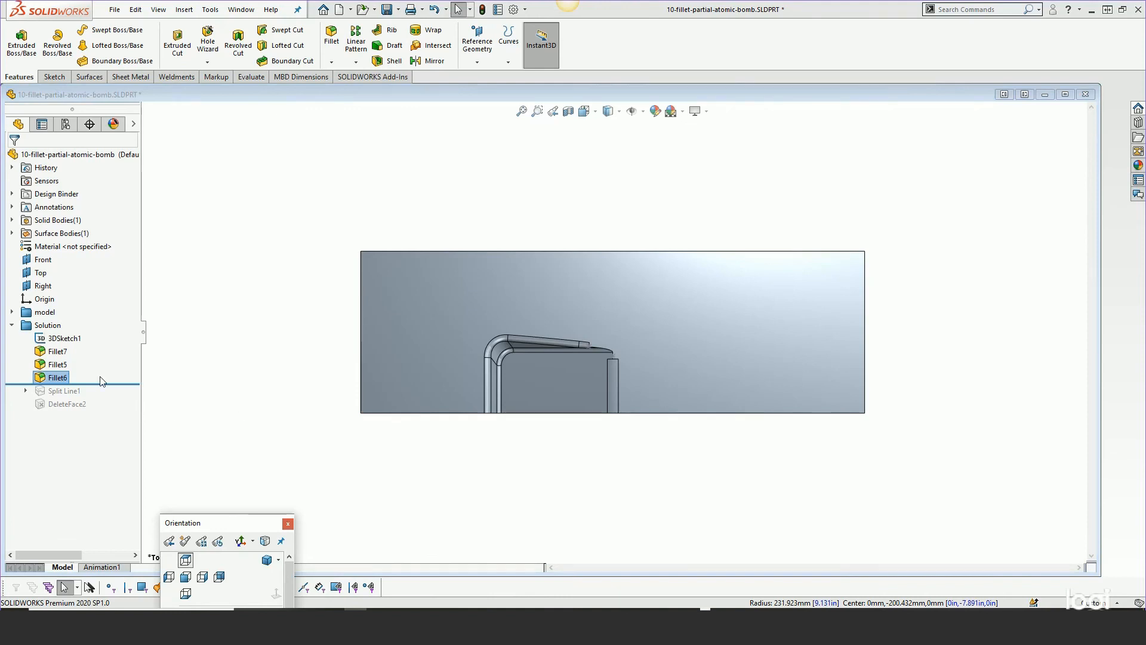
drag(99, 392, 102, 394)
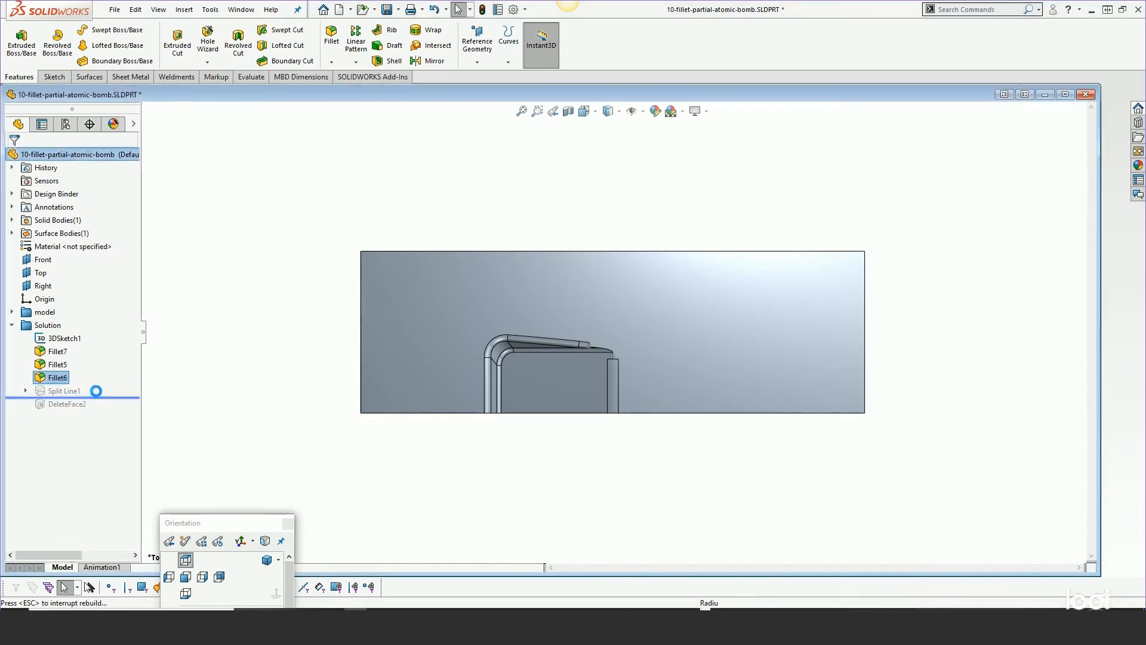
right_click(64, 391)
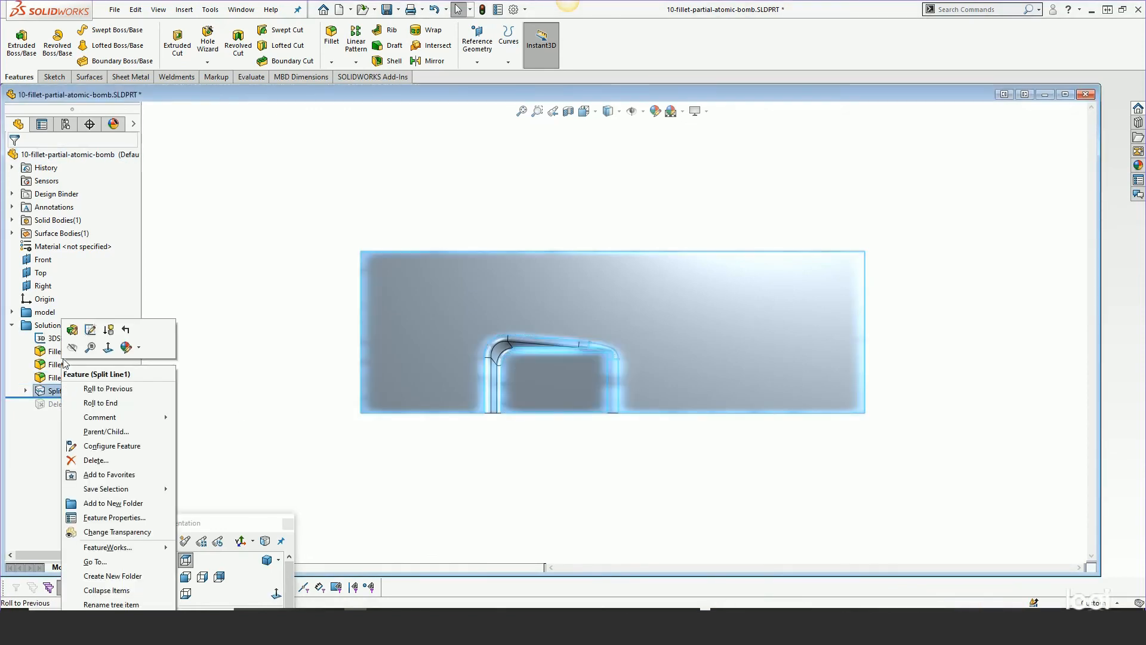
click(77, 327)
scroll(596, 353, down, 10)
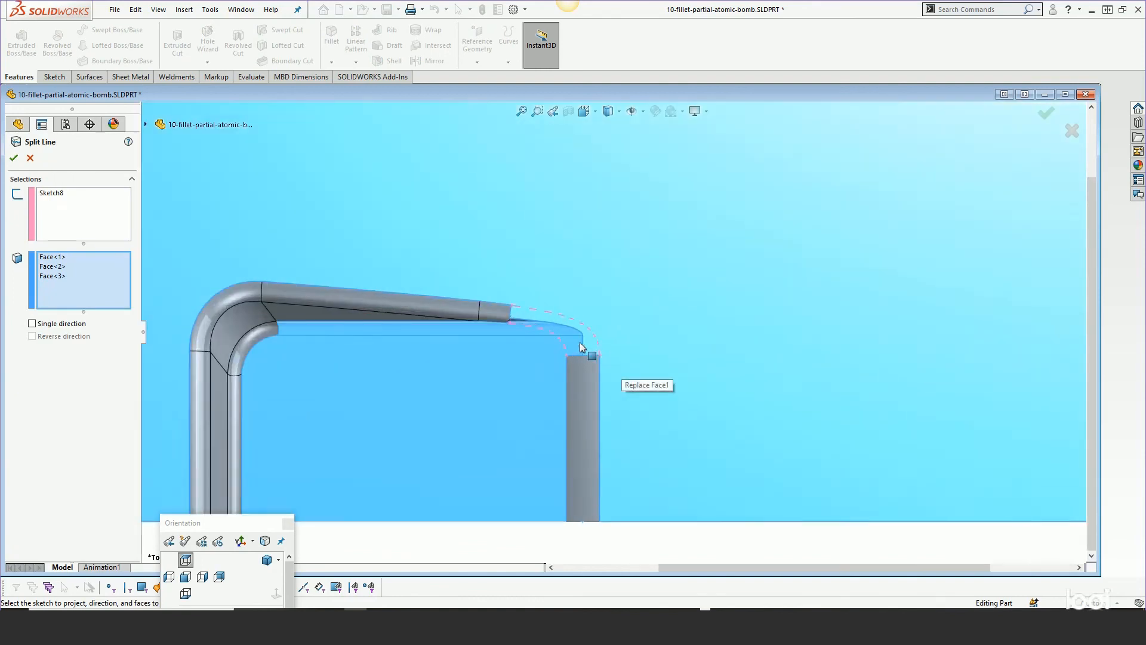
scroll(579, 342, down, 4)
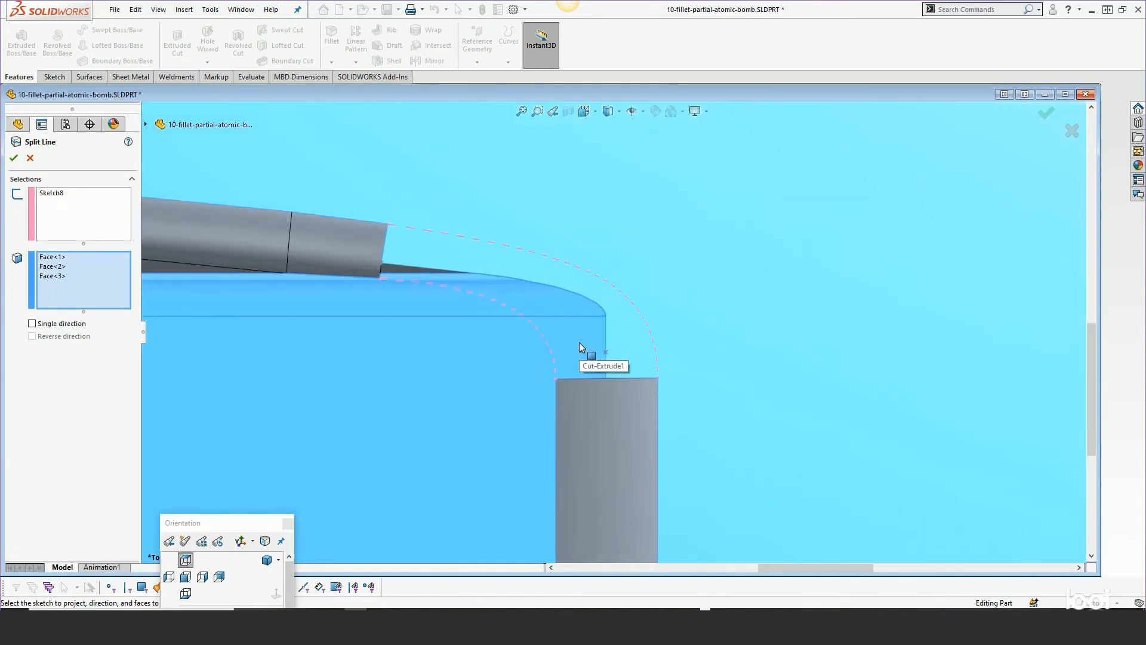
click(29, 158)
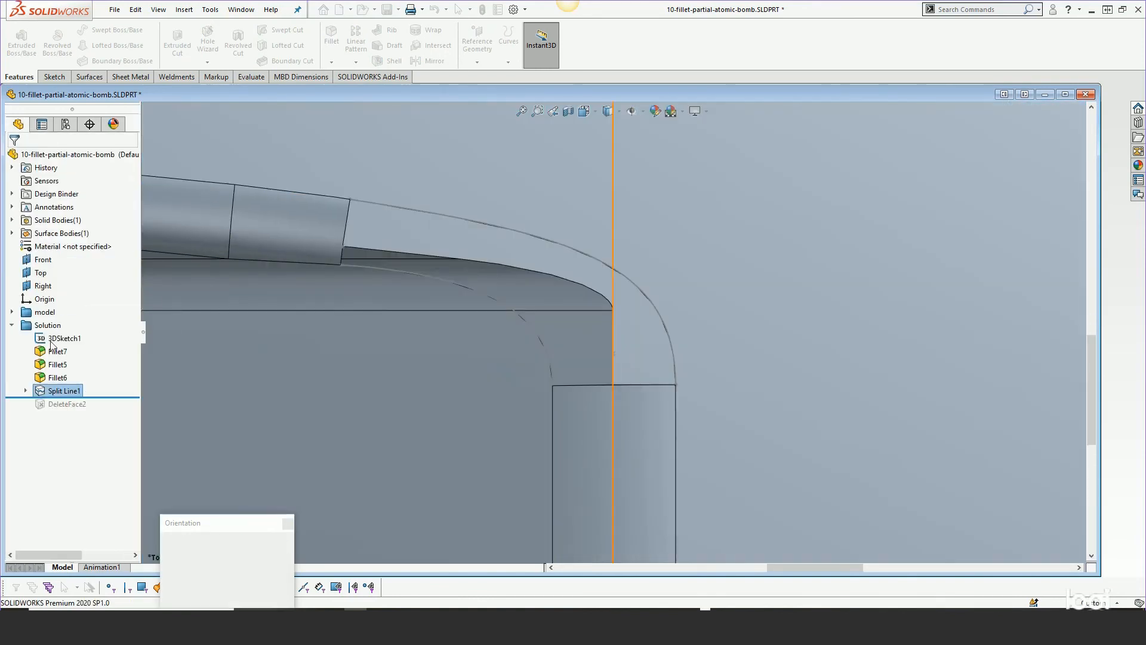
Edit Sketch8 and draw a conic from the upper curve's start point to its lower end at the step corner
right_click(66, 404)
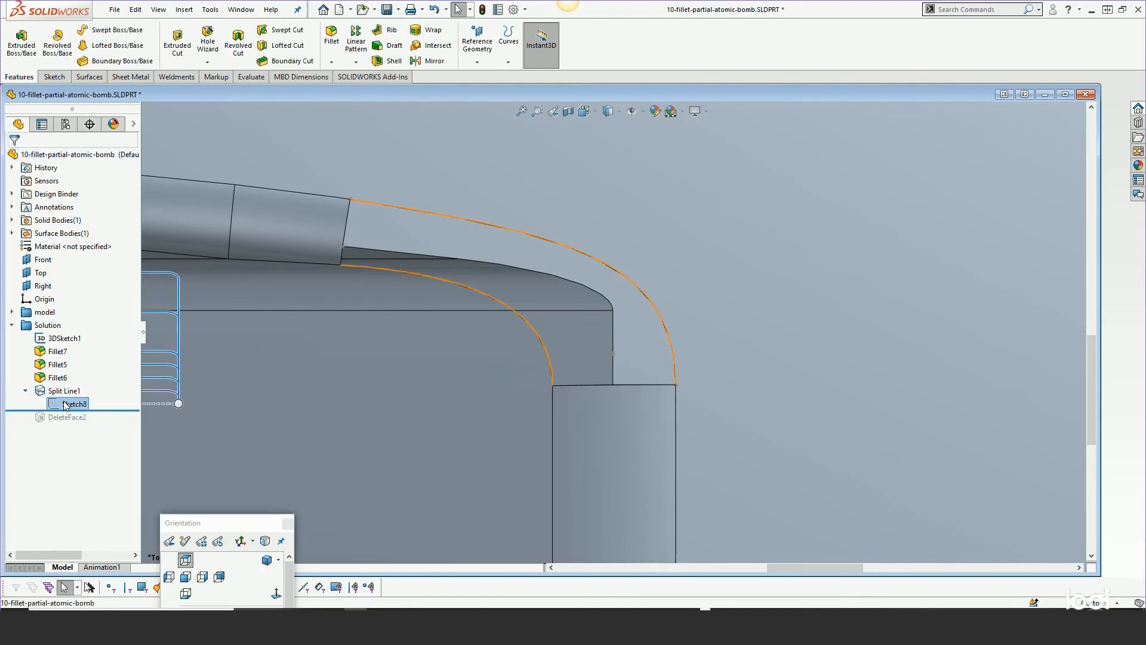
click(82, 368)
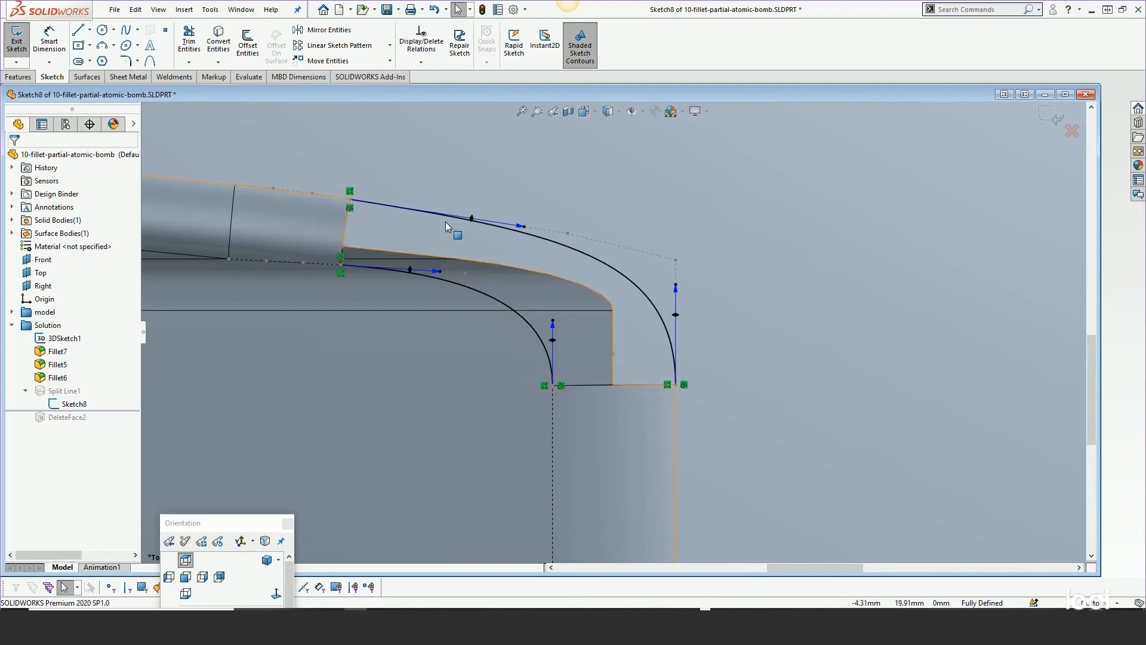
scroll(446, 226, down, 2)
scroll(448, 224, up, 1)
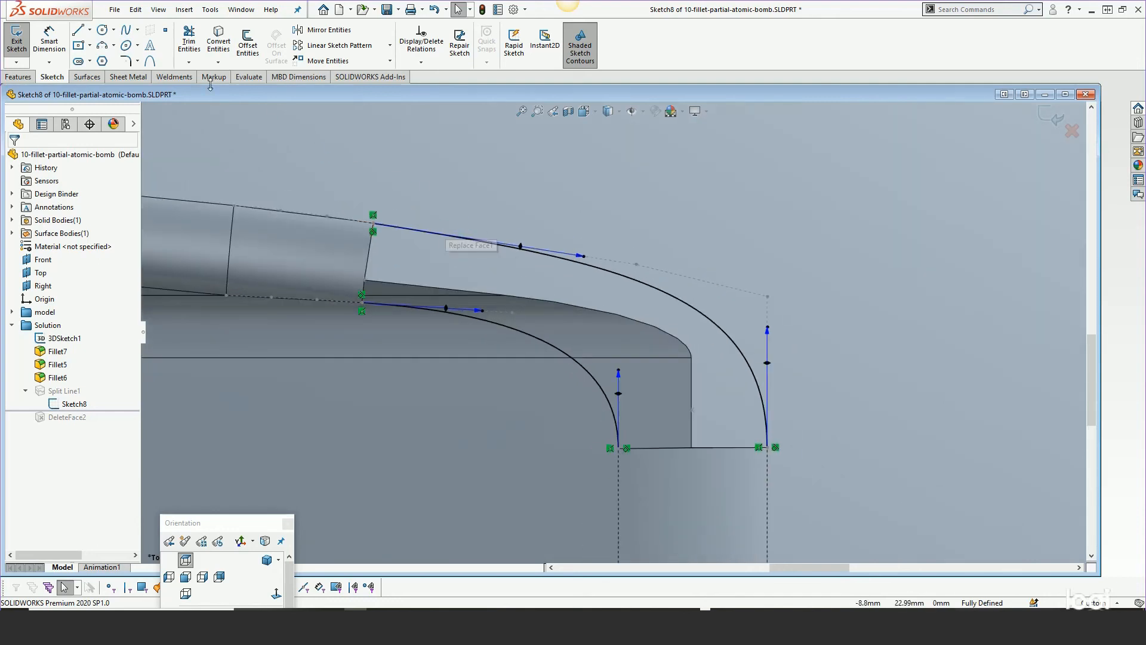
click(150, 60)
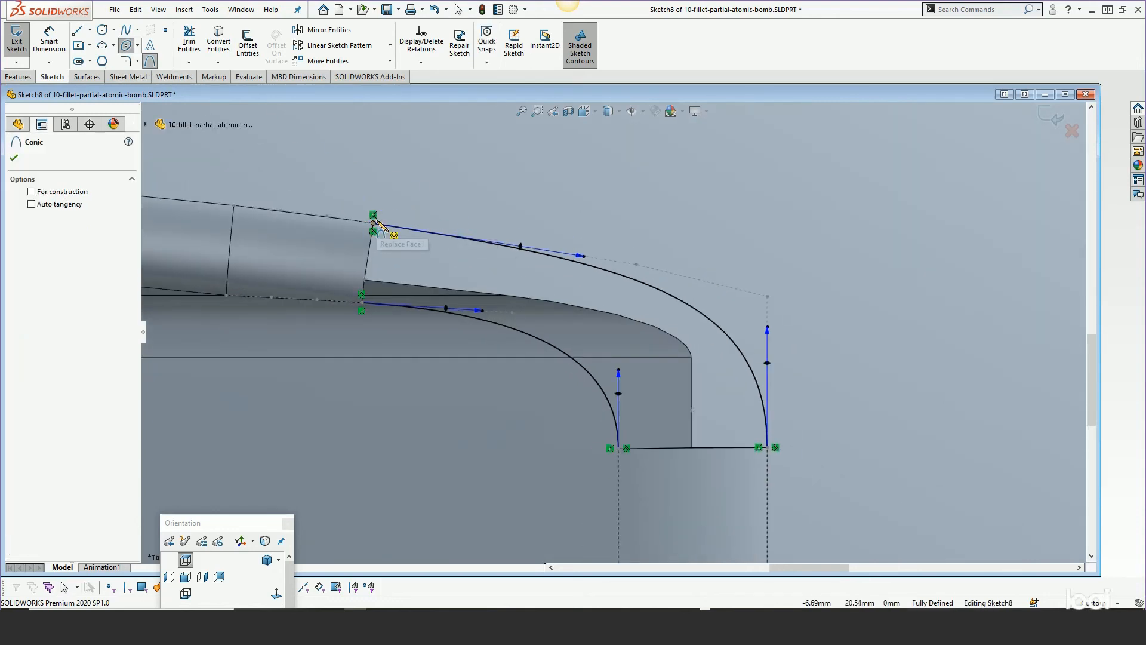
click(373, 224)
click(767, 447)
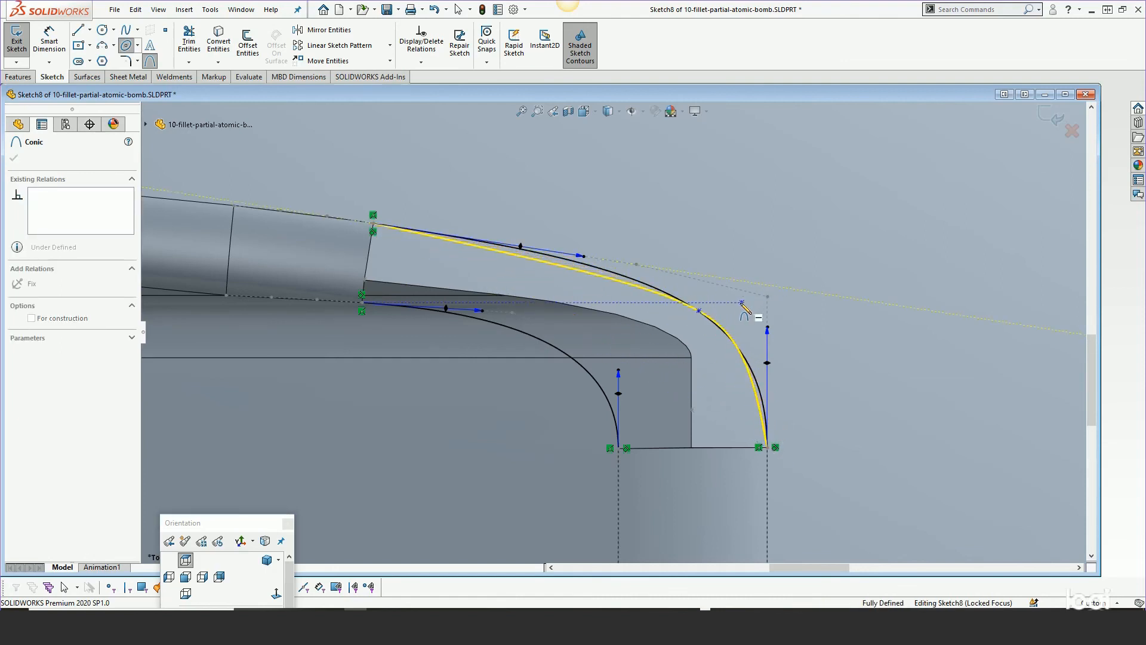
click(694, 325)
right_click(694, 326)
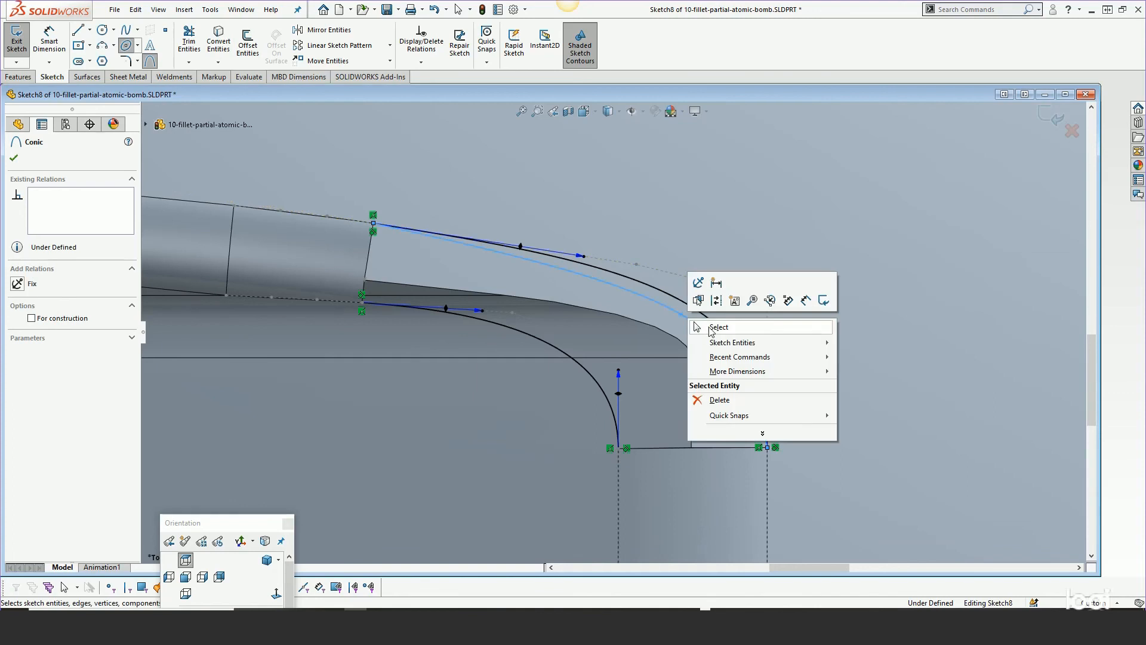
click(718, 327)
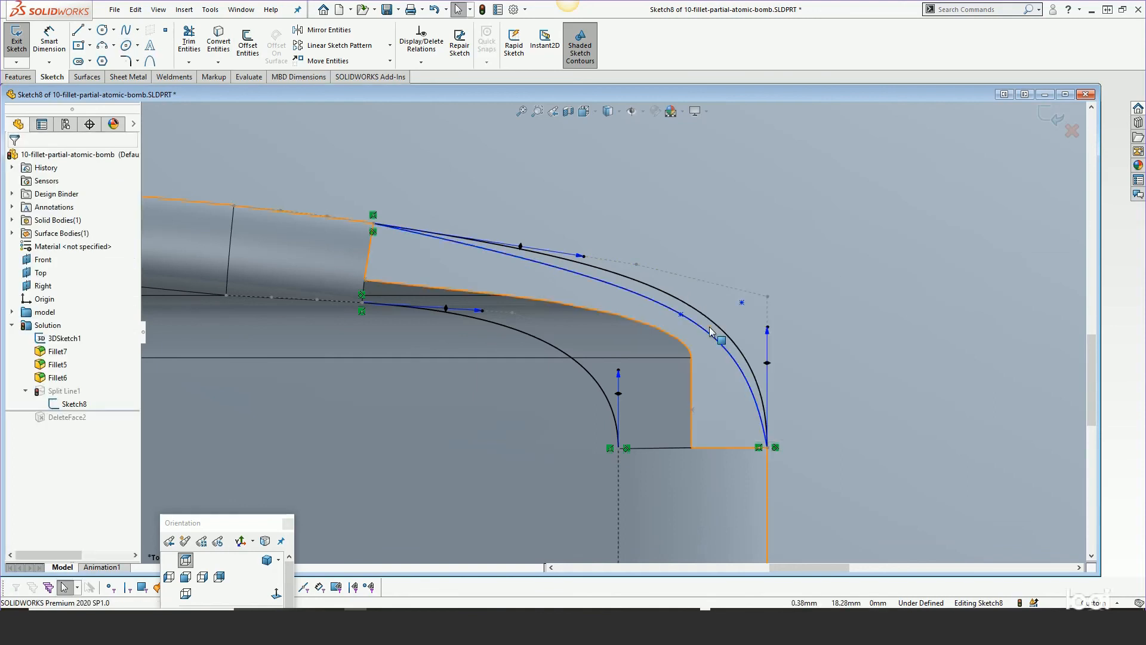
Make the conic tangent to the adjacent fillet edge at its upper end
click(472, 251)
ctrl+click(353, 220)
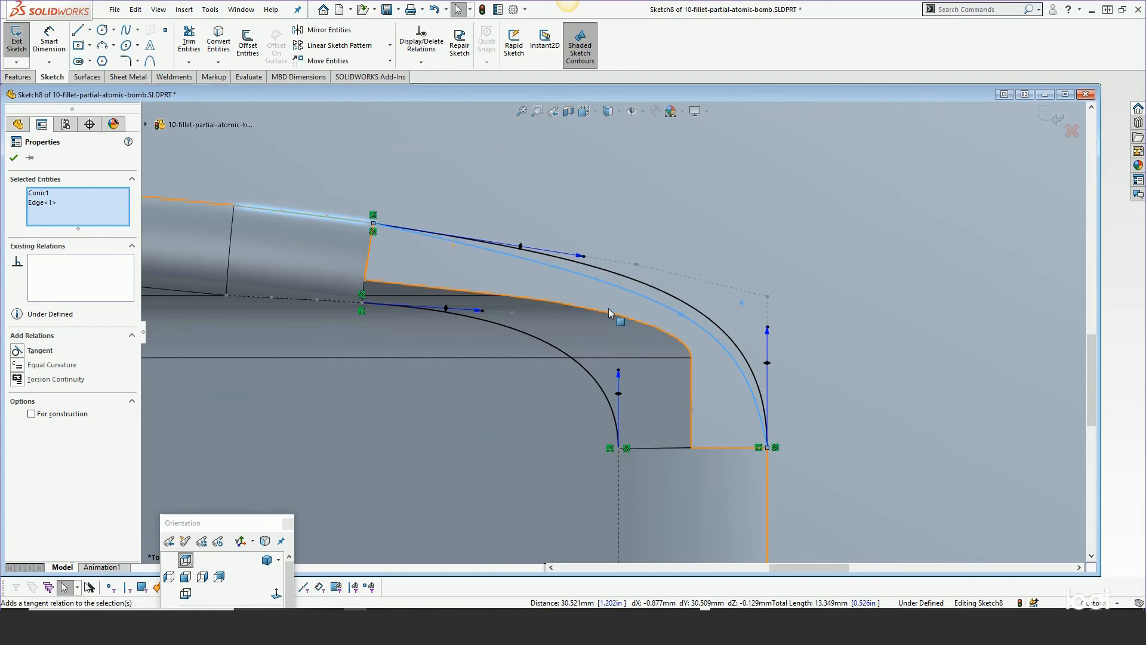
click(389, 146)
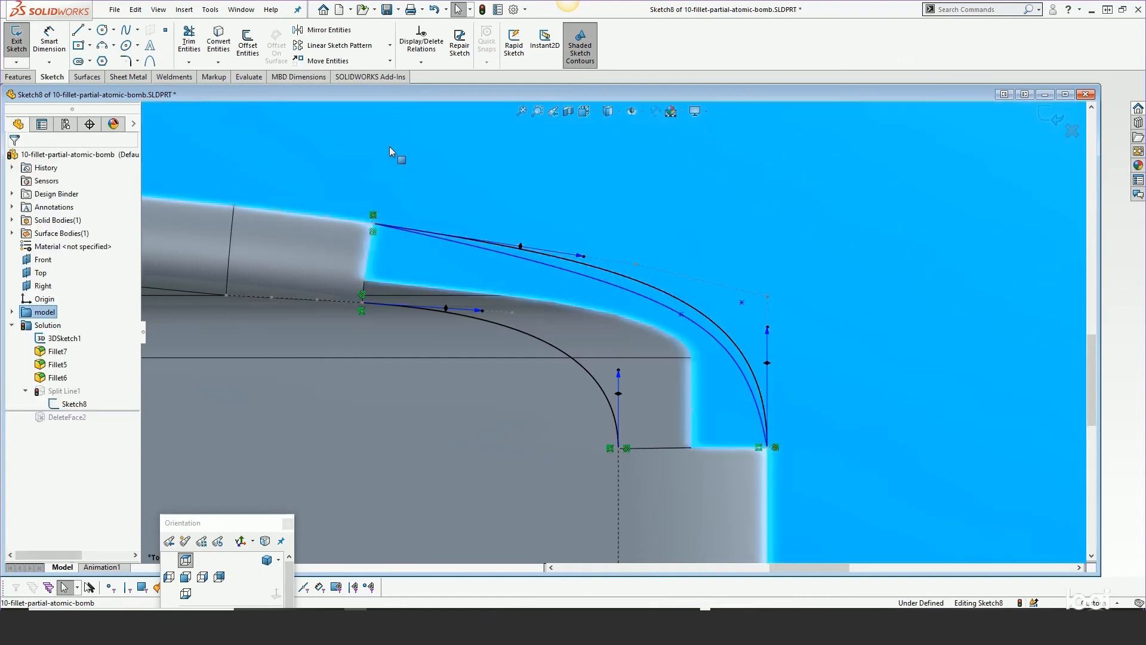
click(353, 220)
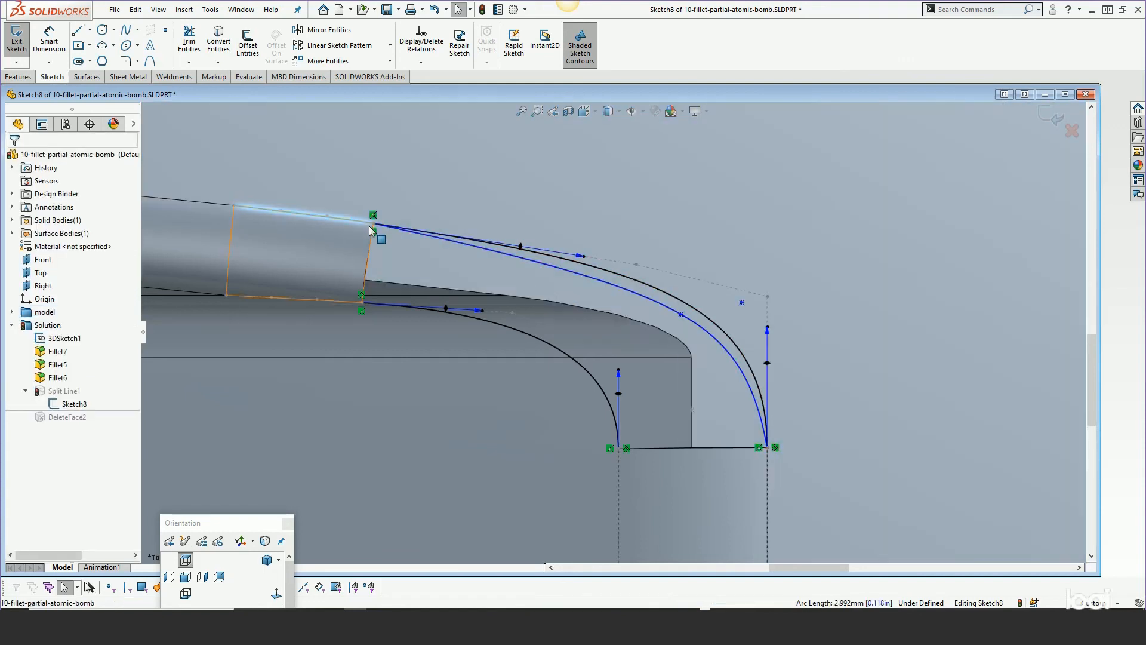
ctrl+click(429, 237)
click(463, 186)
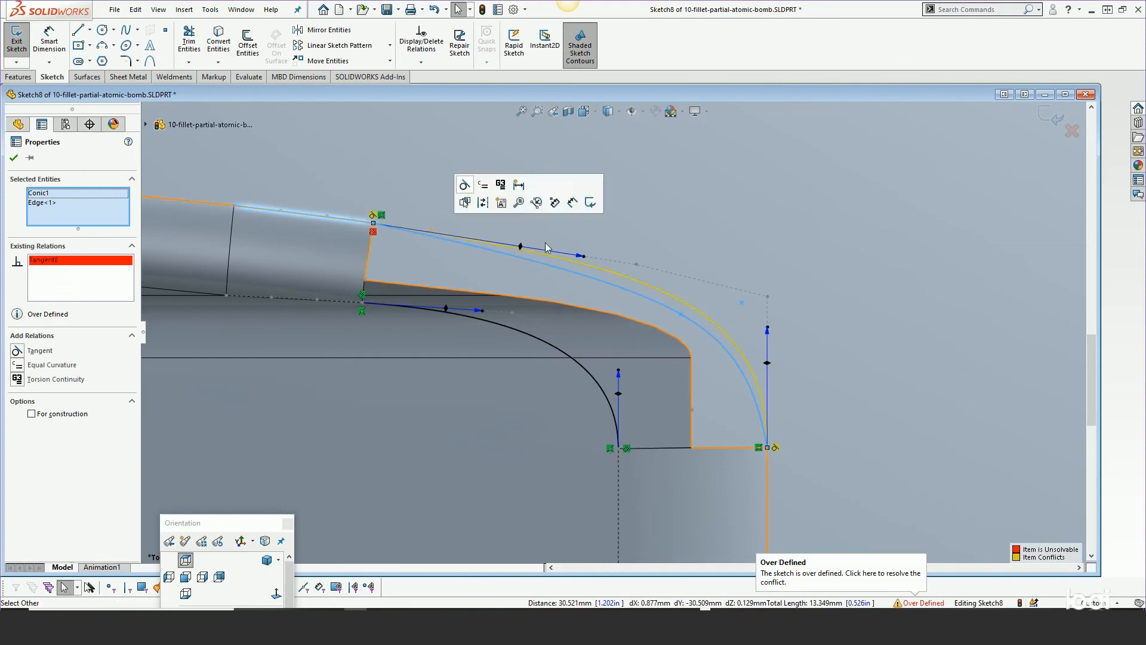
key(Escape)
Make the conic tangent to the vertical model edge at its lower end
click(748, 383)
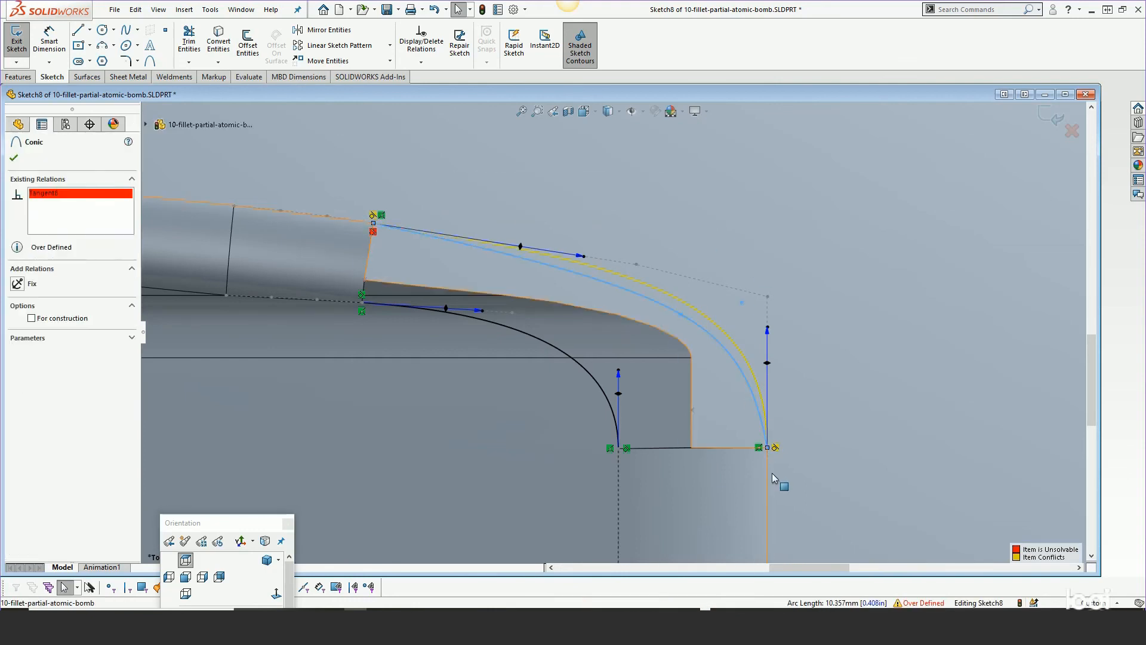
ctrl+click(768, 471)
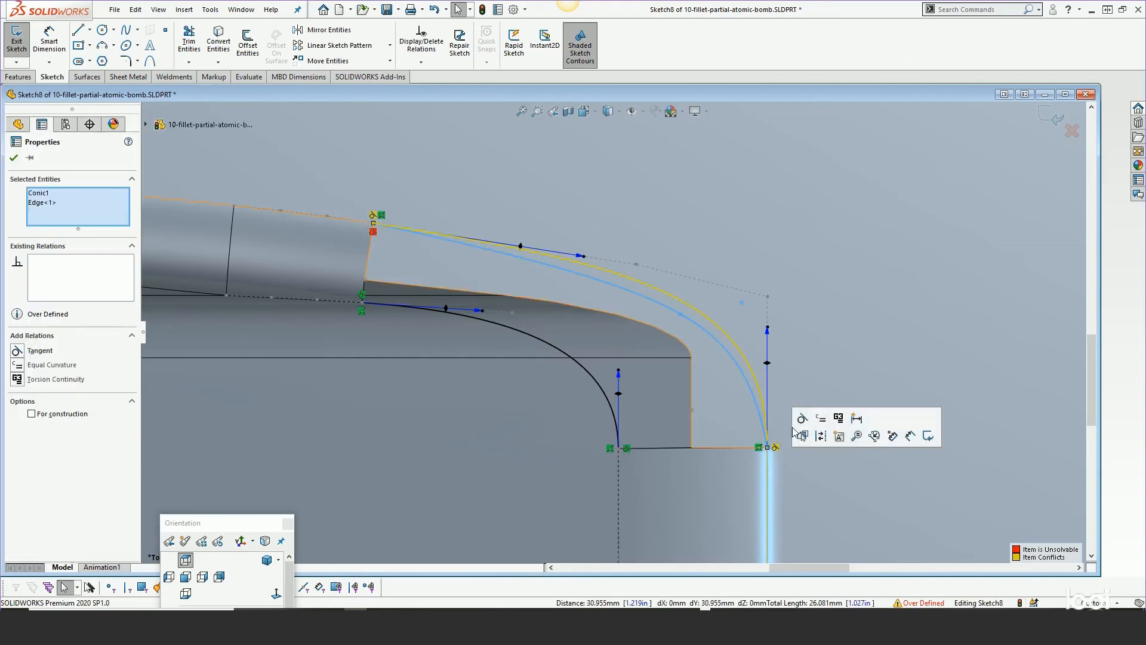
click(801, 416)
key(Escape)
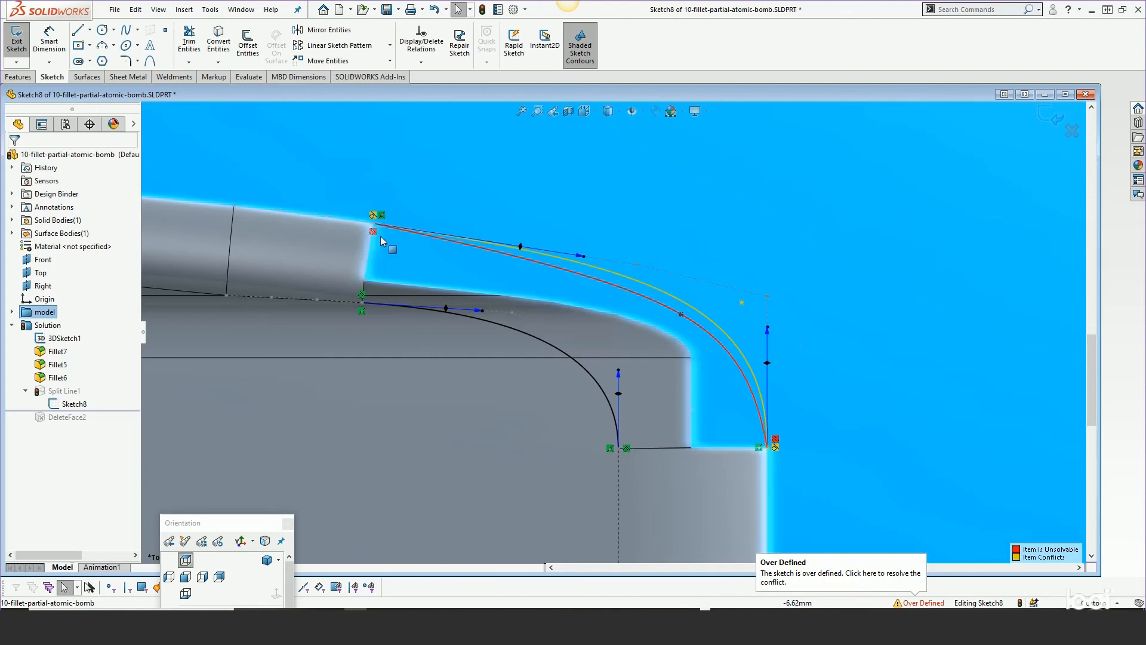
Replace the original spline with the new conic, deleting the spline
click(644, 287)
key(s)
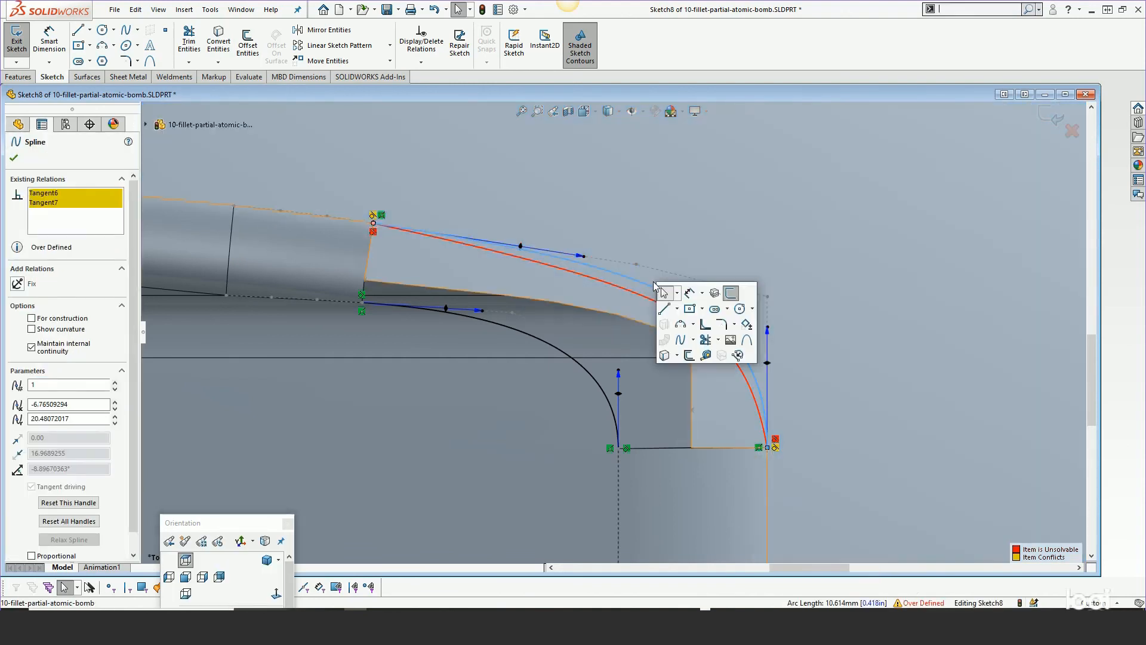
click(739, 356)
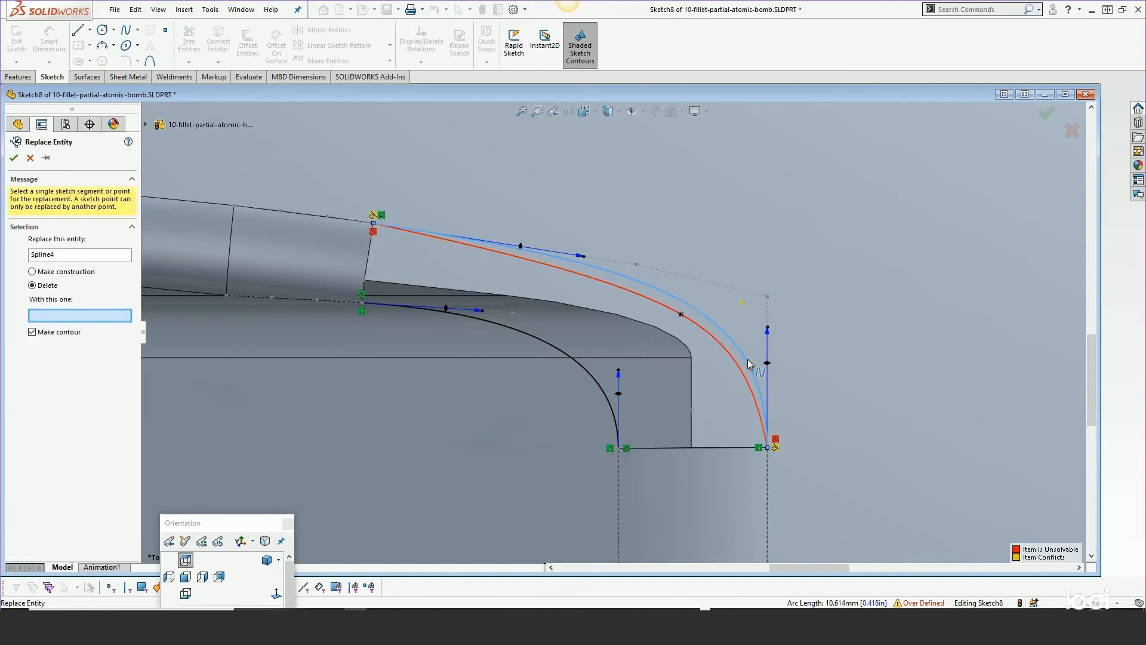
click(636, 299)
key(Return)
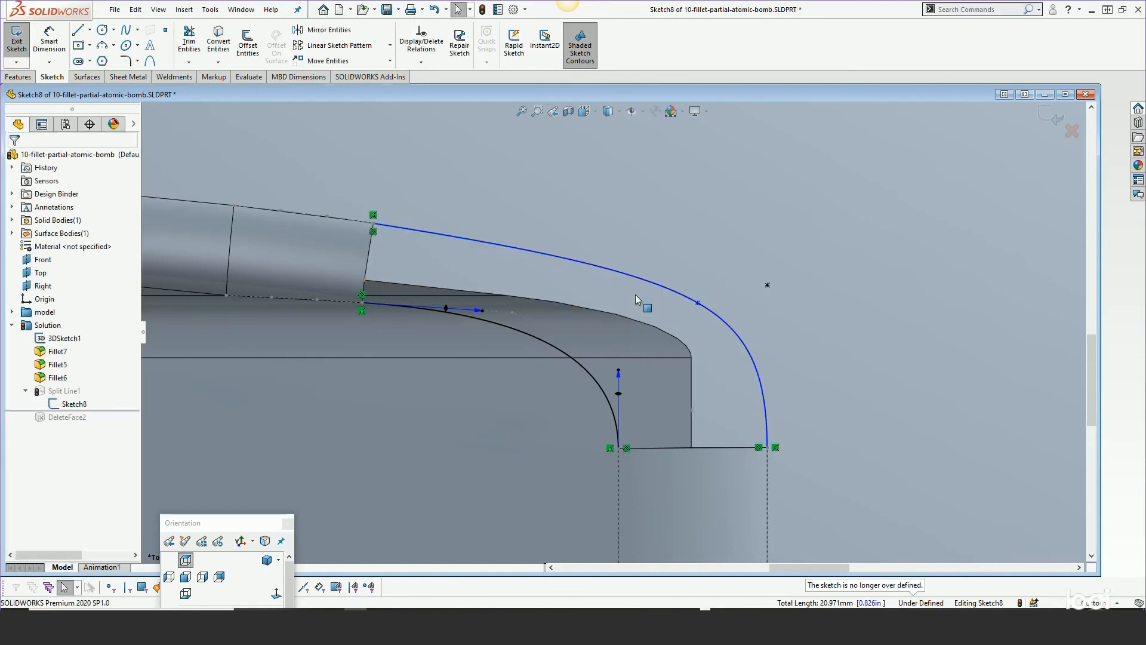
Dimension the conic's rho to 0.675 and exit the sketch
click(646, 204)
right_click(646, 204)
click(763, 184)
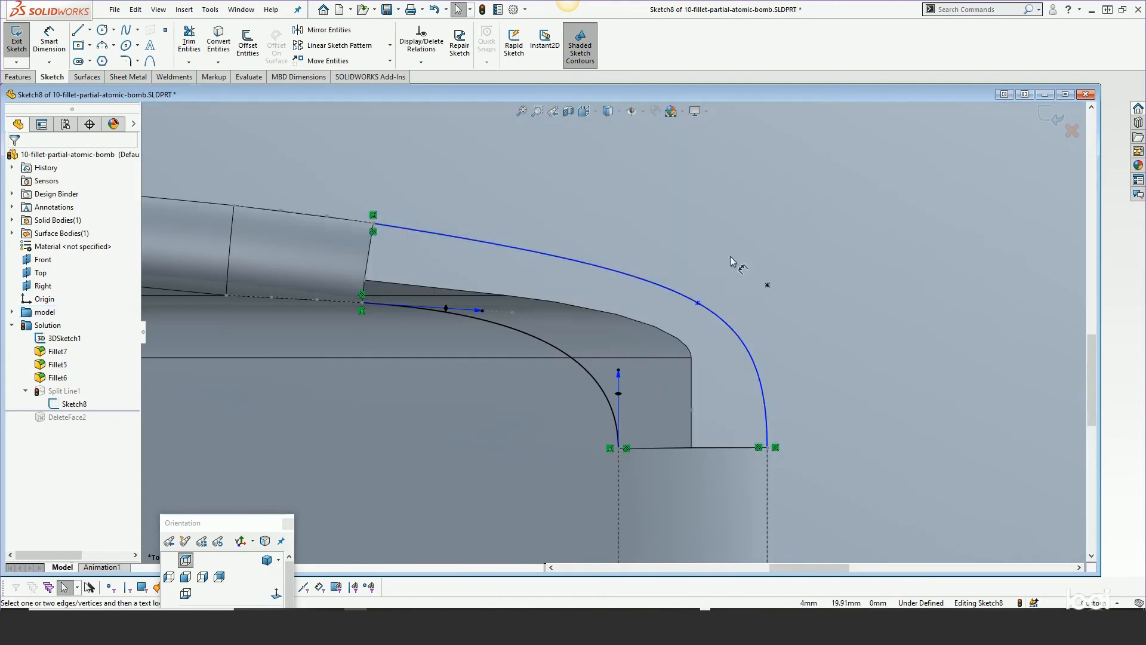
click(687, 298)
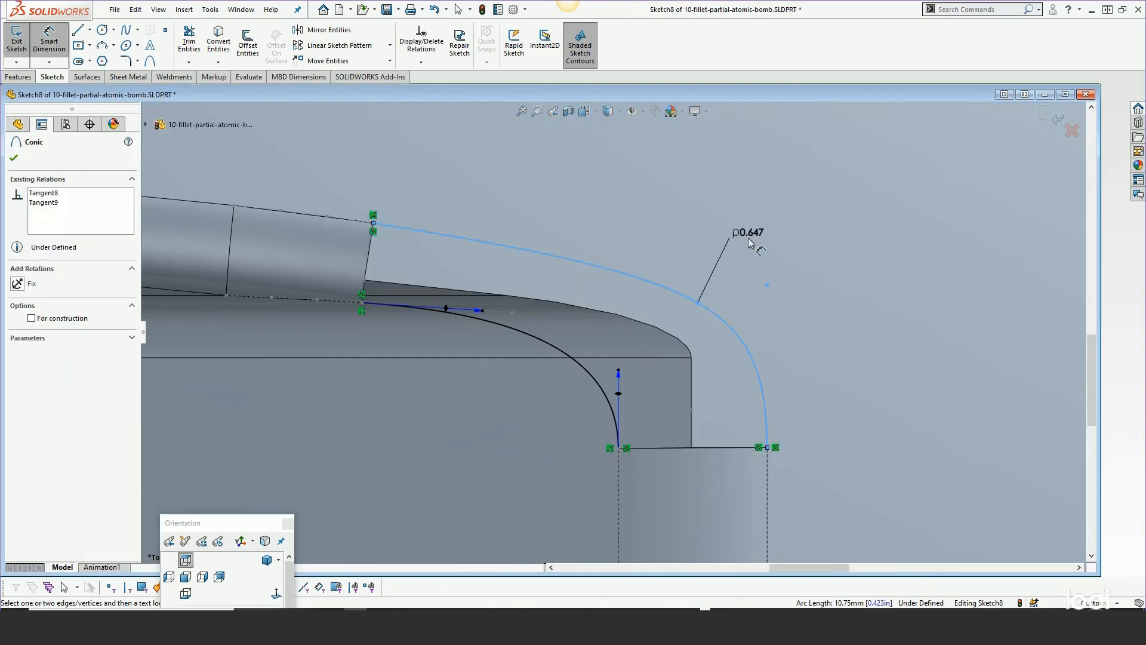
click(749, 242)
text(.675)
key(Return)
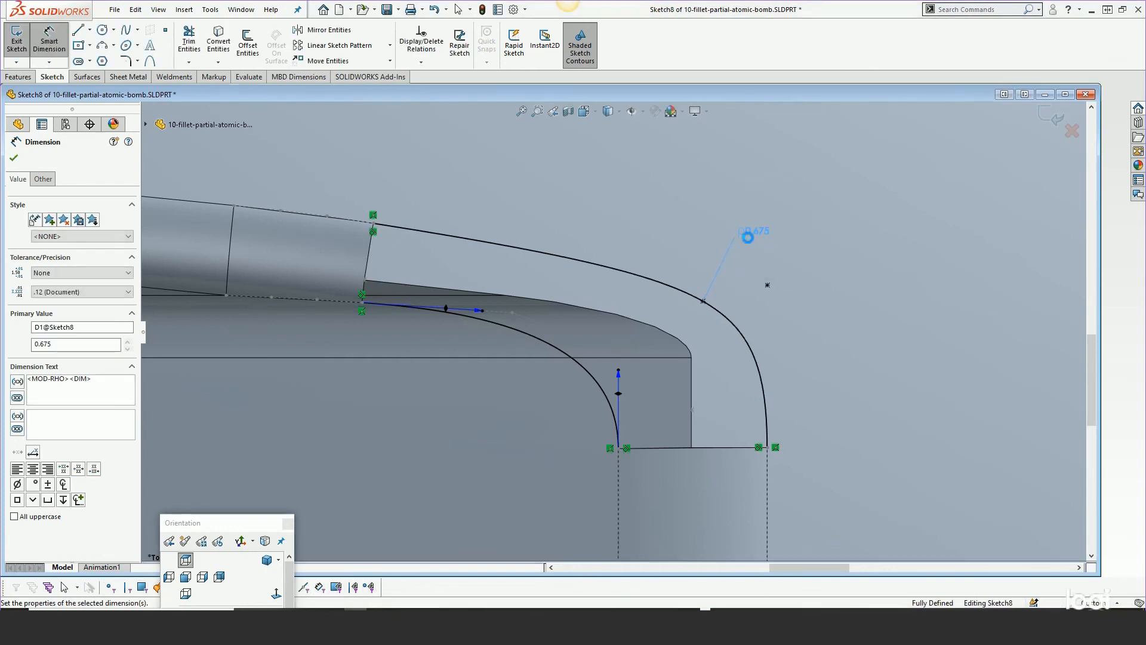
click(13, 158)
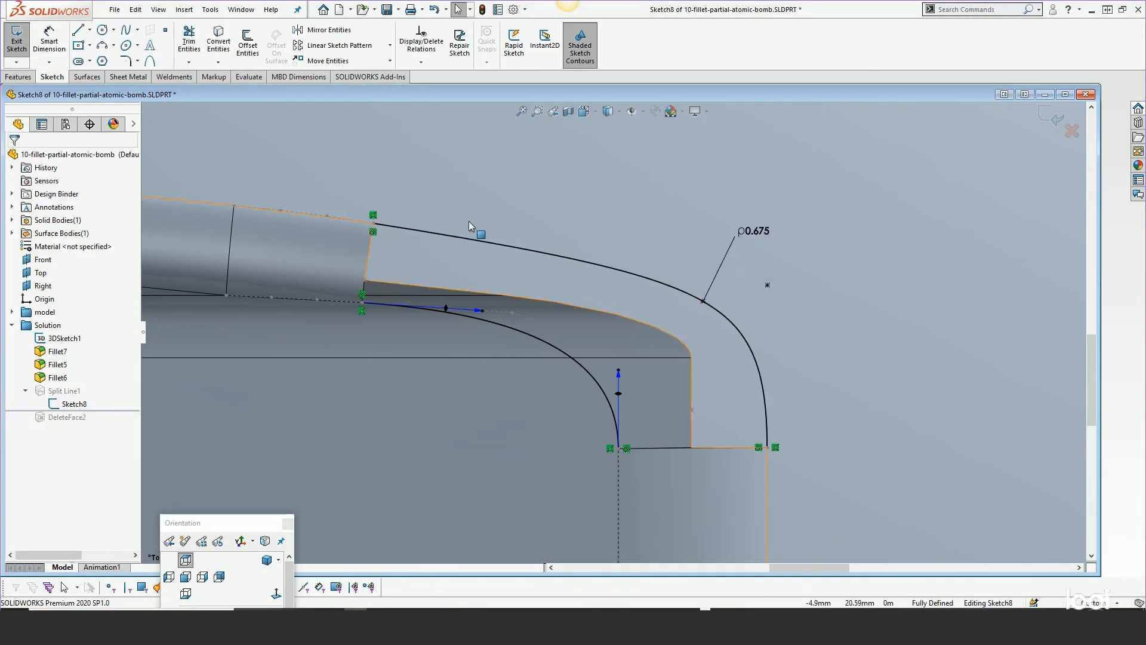
click(1050, 117)
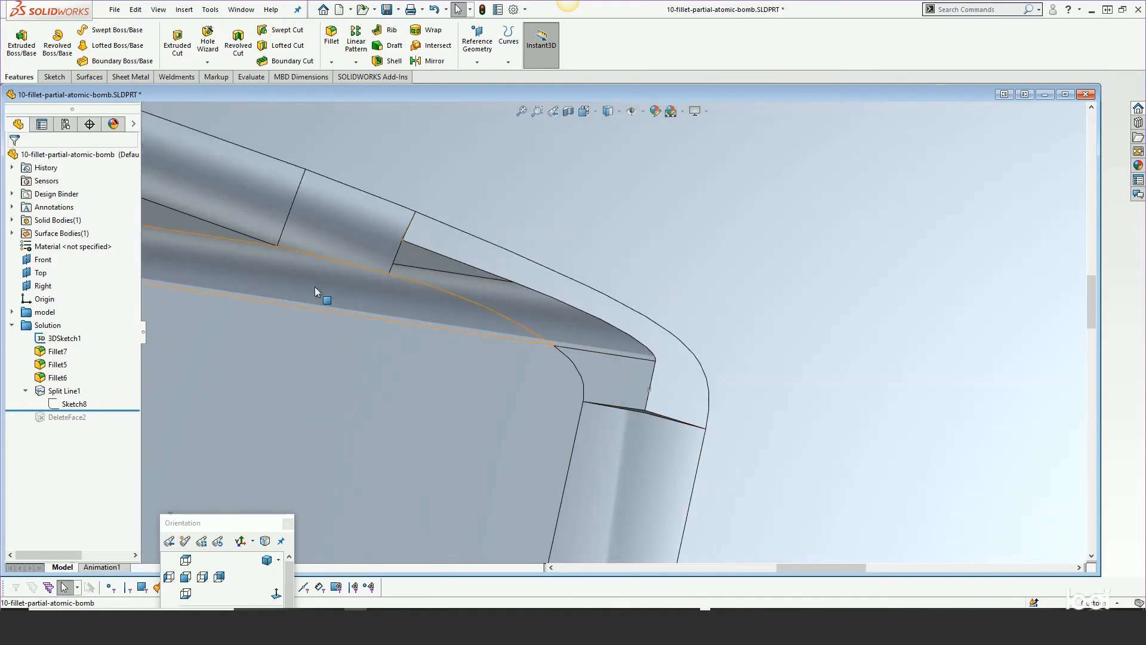
Roll forward to the end of the tree and rebuild DeleteFace2 with Delete and Fill and Tangent fill
drag(99, 412, 90, 425)
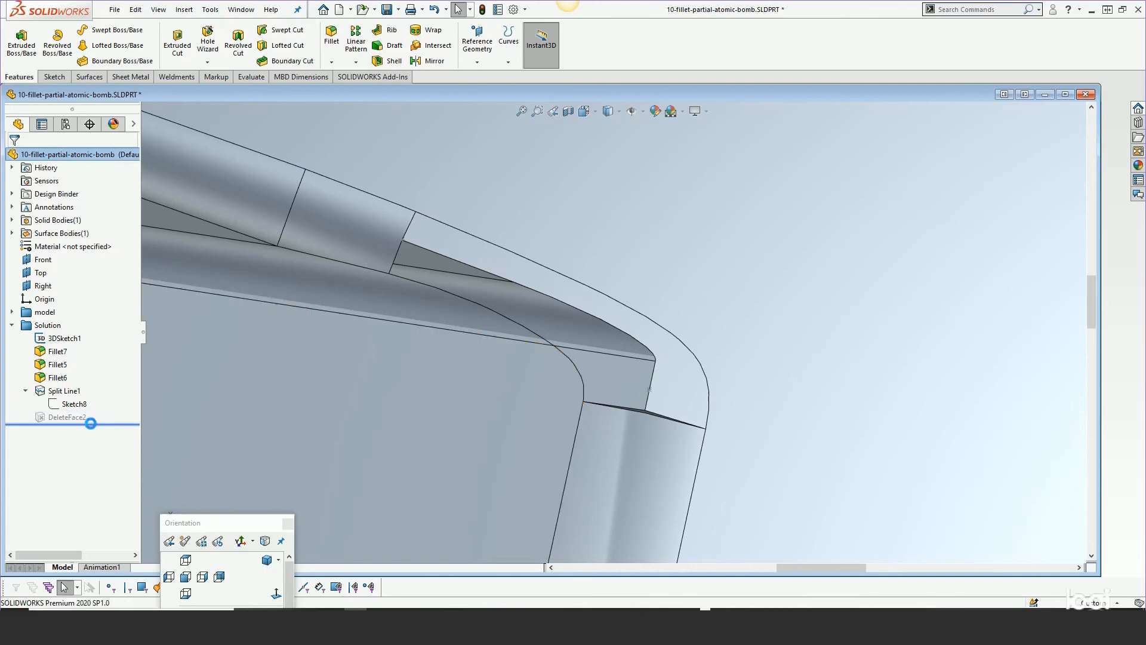
right_click(63, 417)
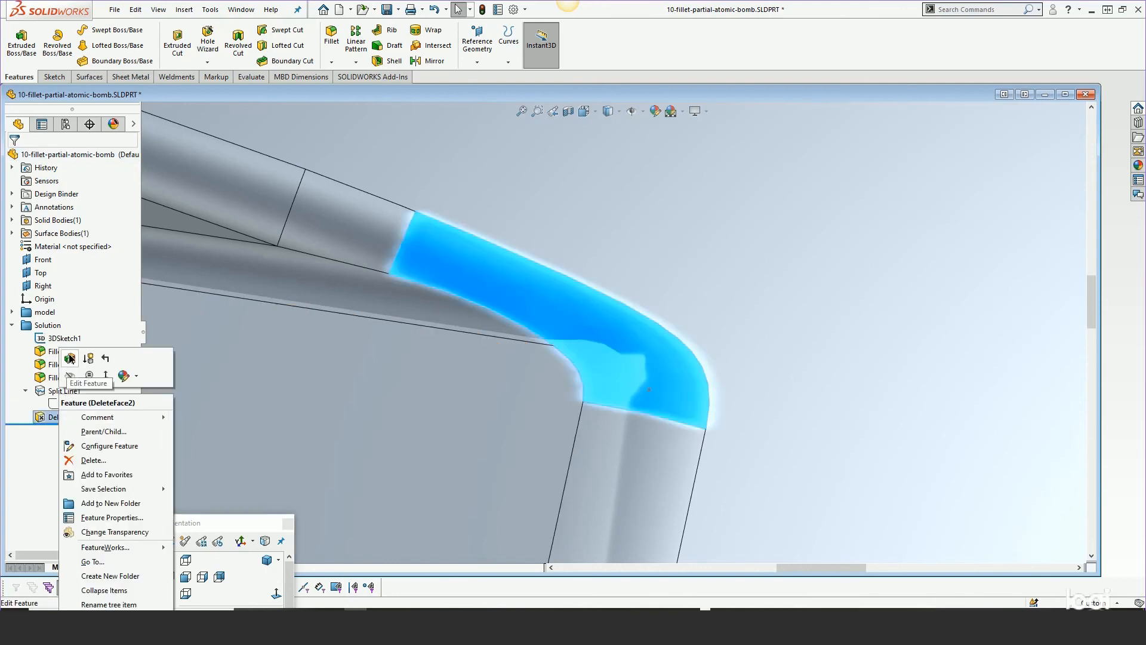
click(70, 358)
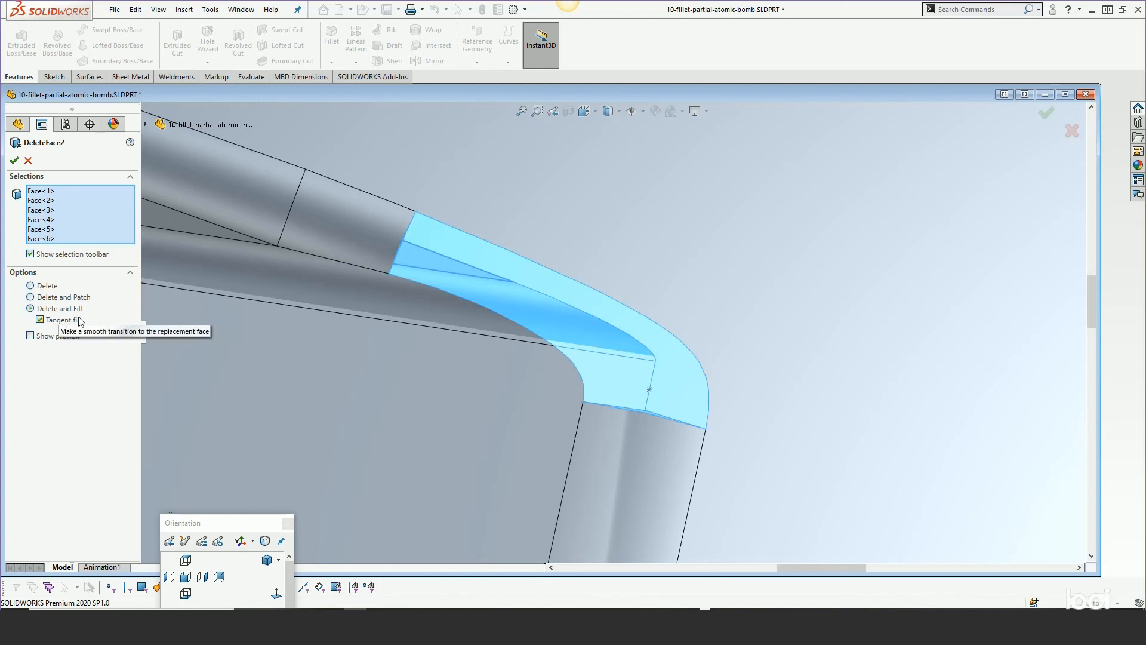
middle_drag(601, 377, 631, 402)
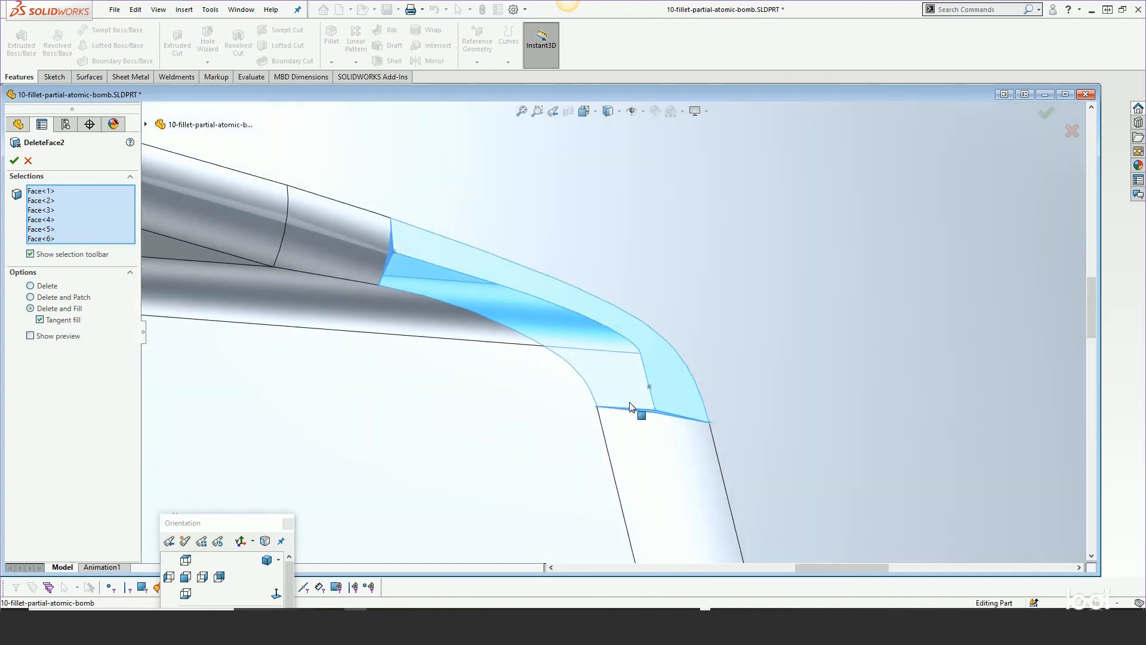
scroll(416, 280, down, 3)
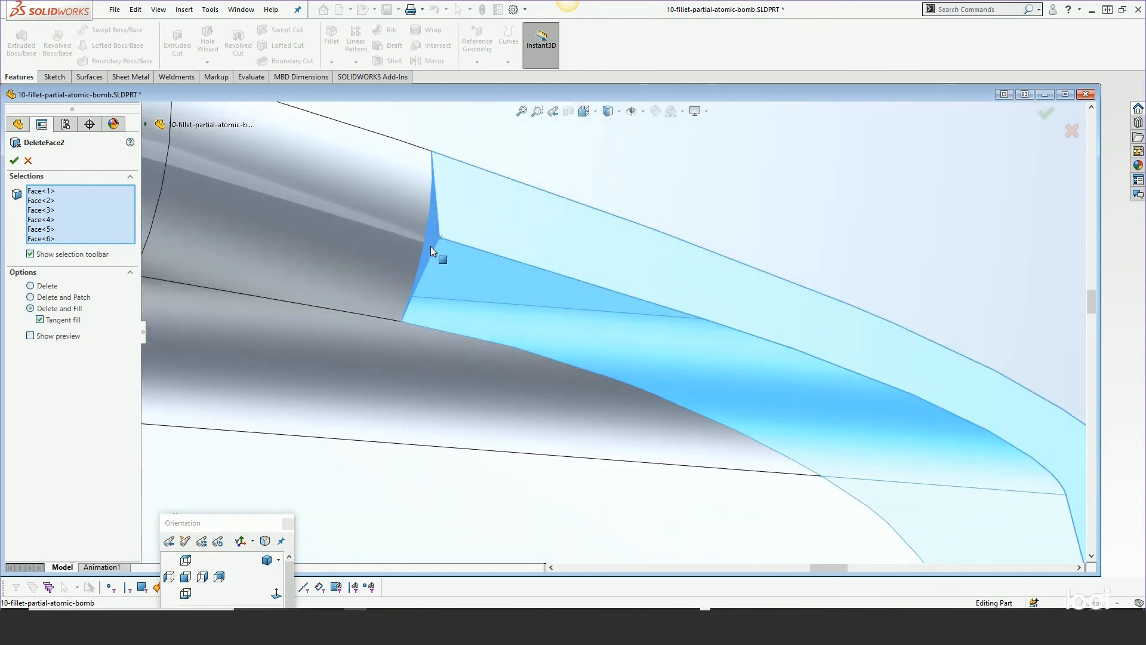
scroll(442, 276, up, 3)
middle_drag(803, 449, 788, 440)
click(14, 161)
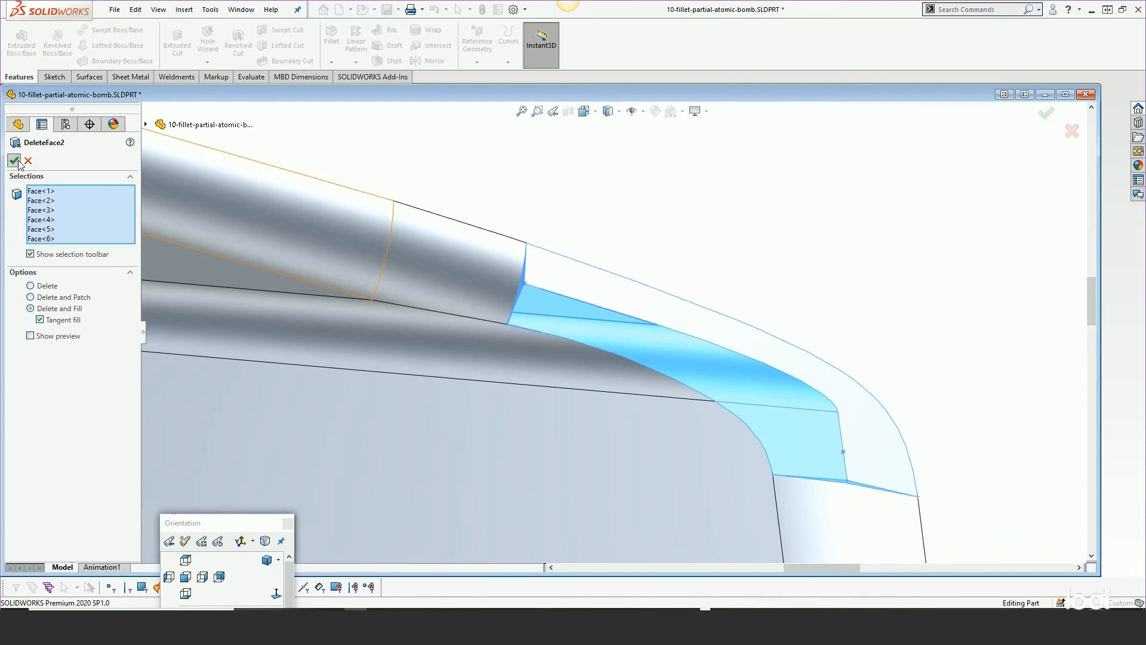
Rotate and zoom the view to inspect the rebuilt fillet corner
middle_drag(634, 384, 575, 368)
scroll(656, 325, down, 3)
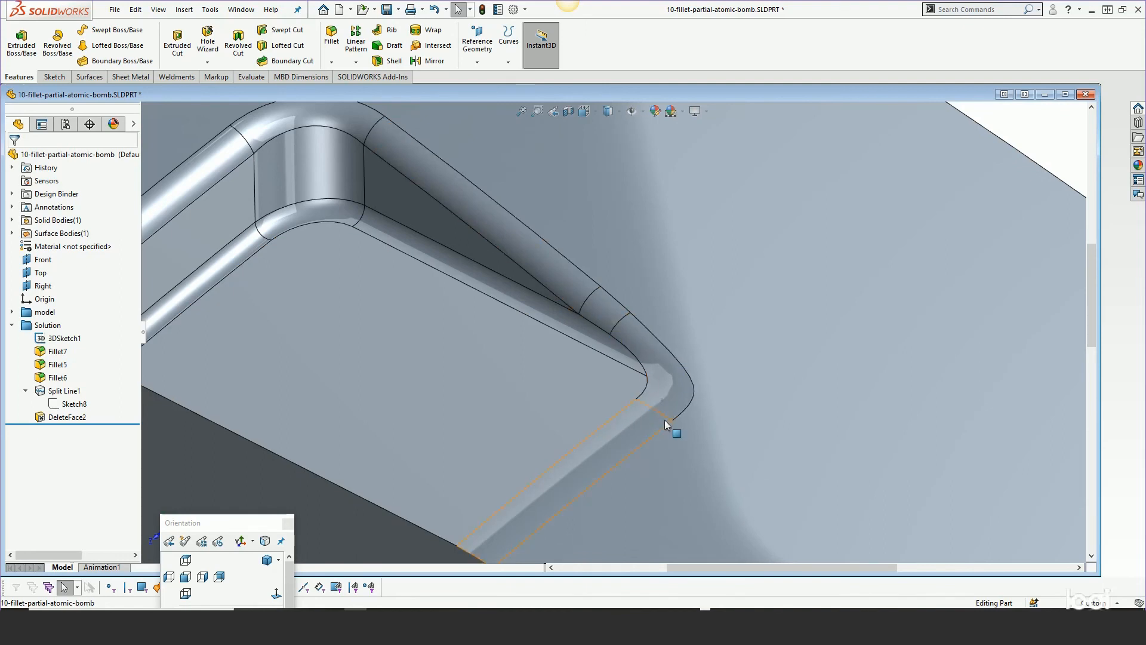
scroll(593, 439, up, 3)
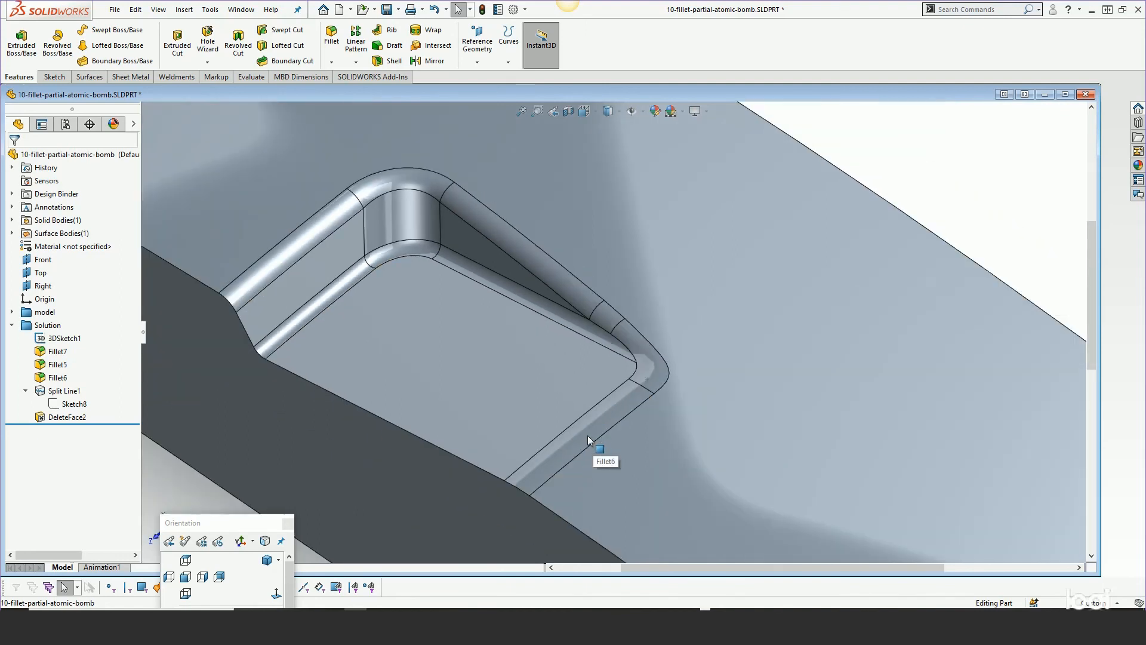